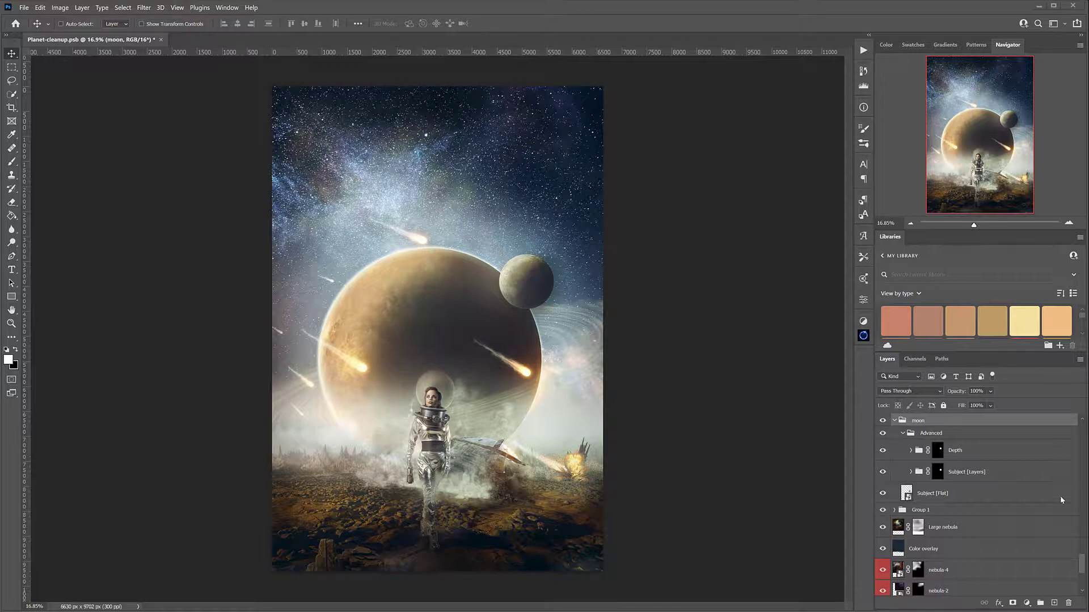
# Isolate the Background Unlocked layer and make the Ground Terragen layer visible over it
pyautogui.scroll(-5, 930, 485)
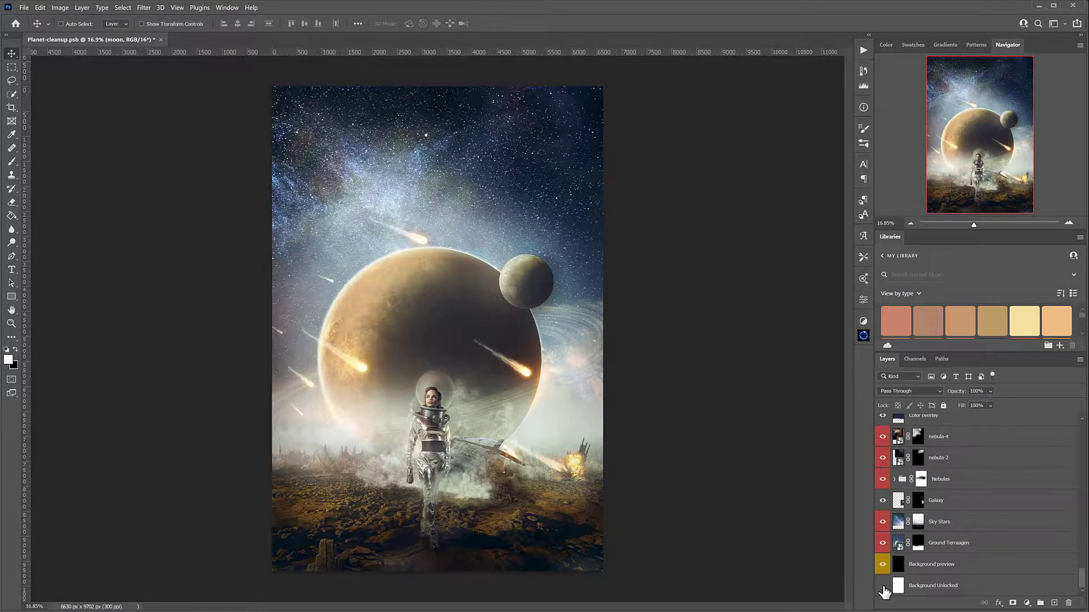
pyautogui.keyDown('alt'); pyautogui.click(883, 587); pyautogui.keyUp('alt')
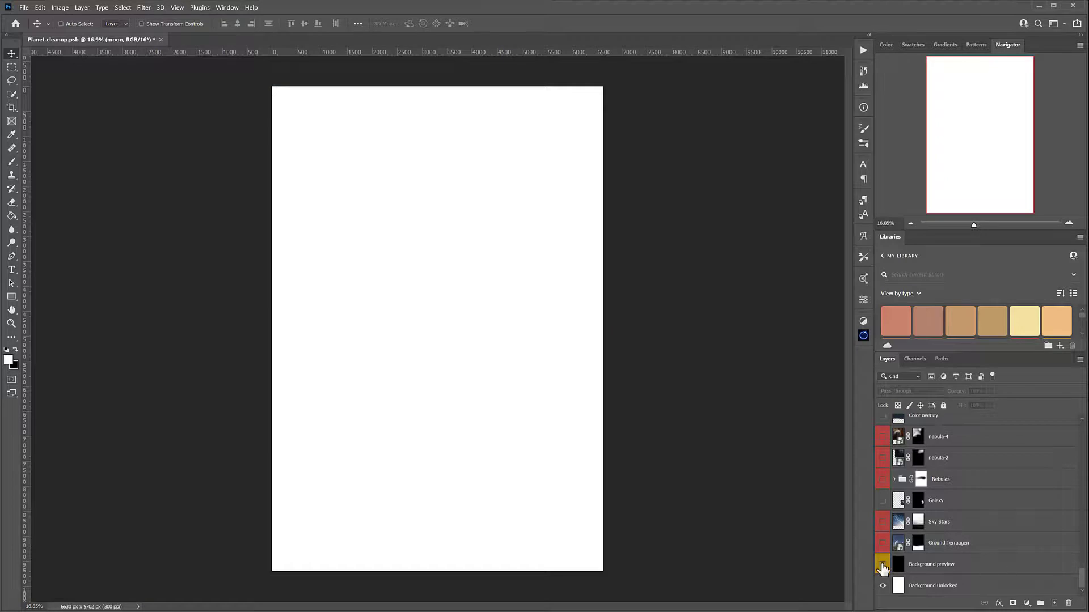
pyautogui.click(883, 566)
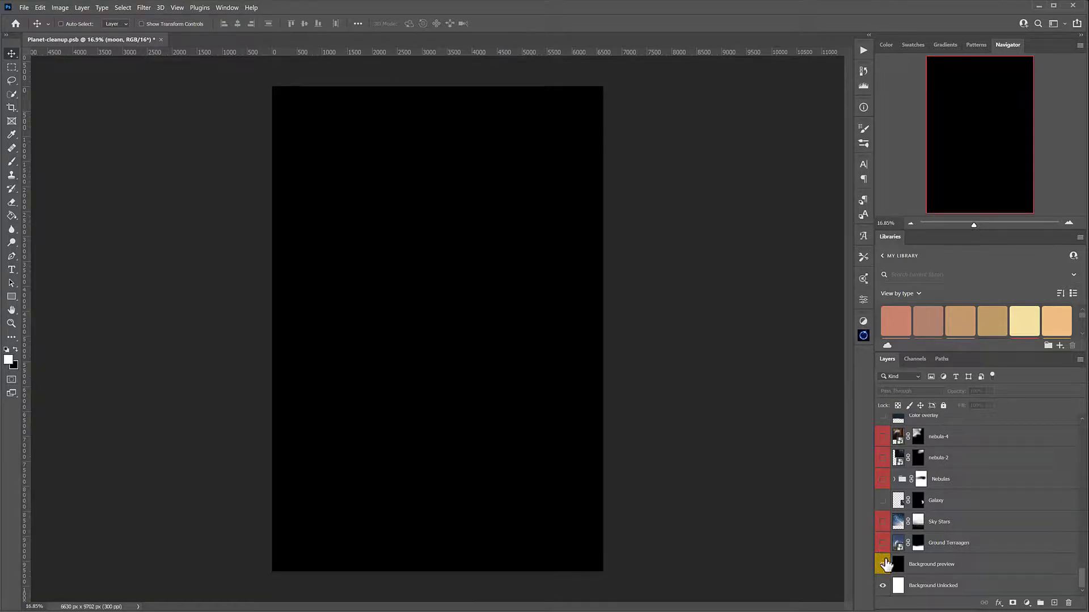
pyautogui.click(882, 566)
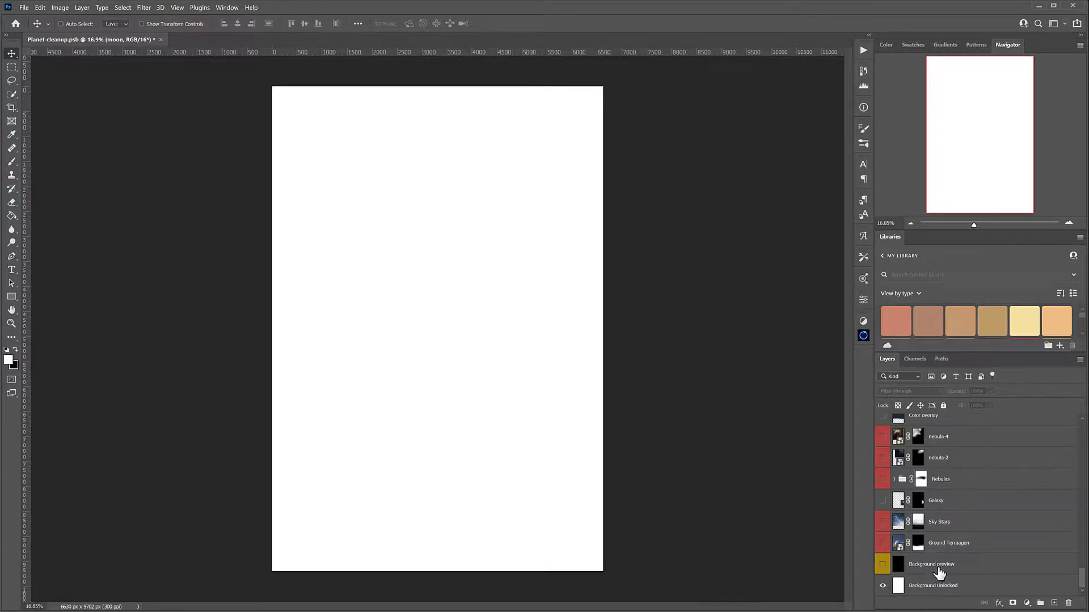
pyautogui.click(883, 544)
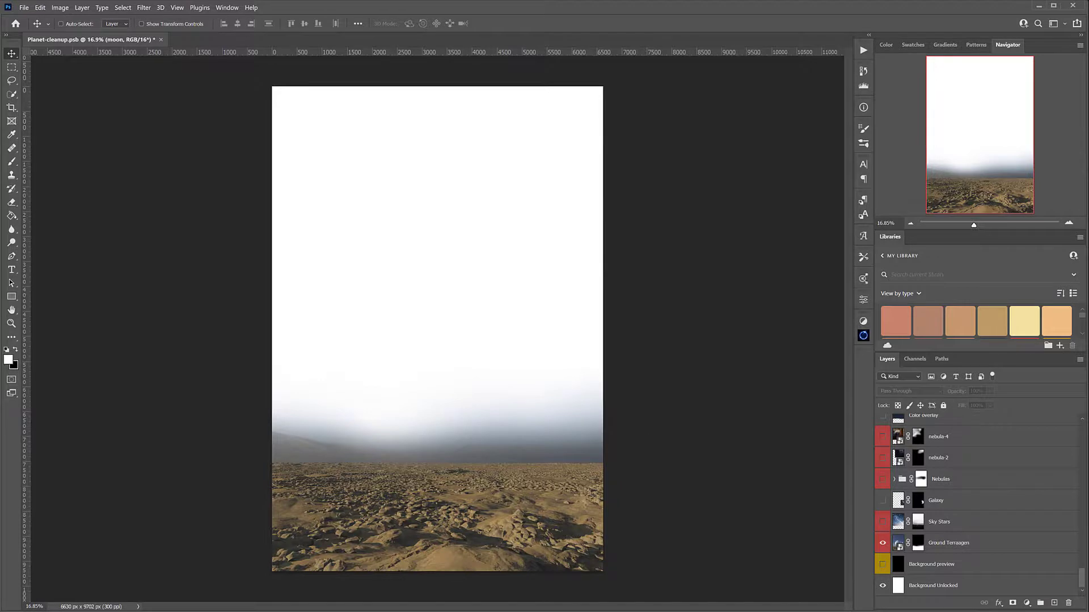
# Bring in the browser window and look over the Planetside Software homepage for Terragen, moving the browser away when done
pyautogui.moveTo(0, 122); pyautogui.dragTo(514, 91)
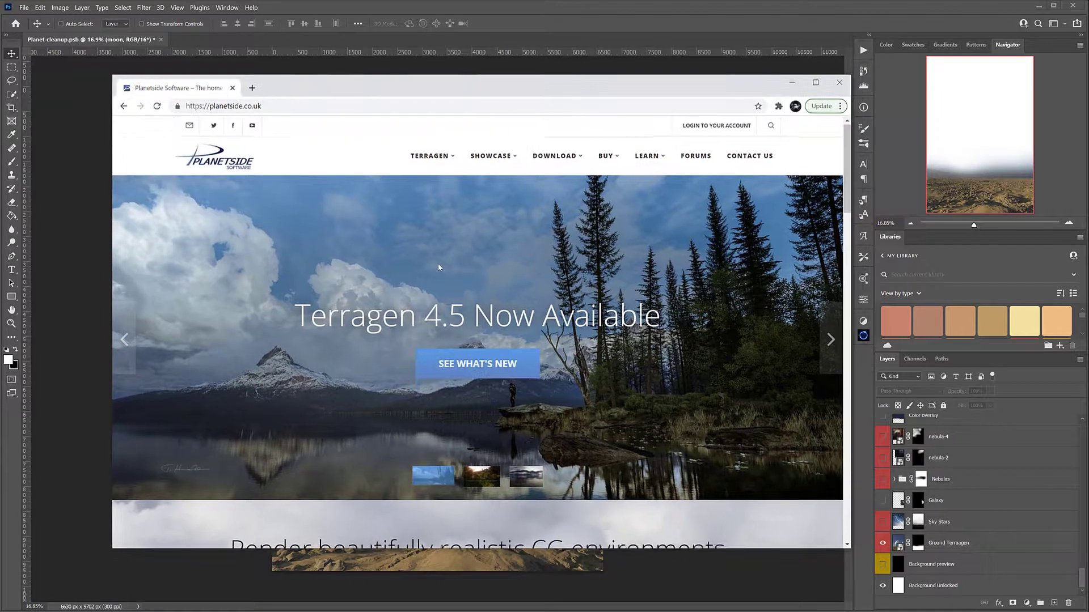
pyautogui.scroll(-4, 437, 265)
pyautogui.scroll(4, 437, 268)
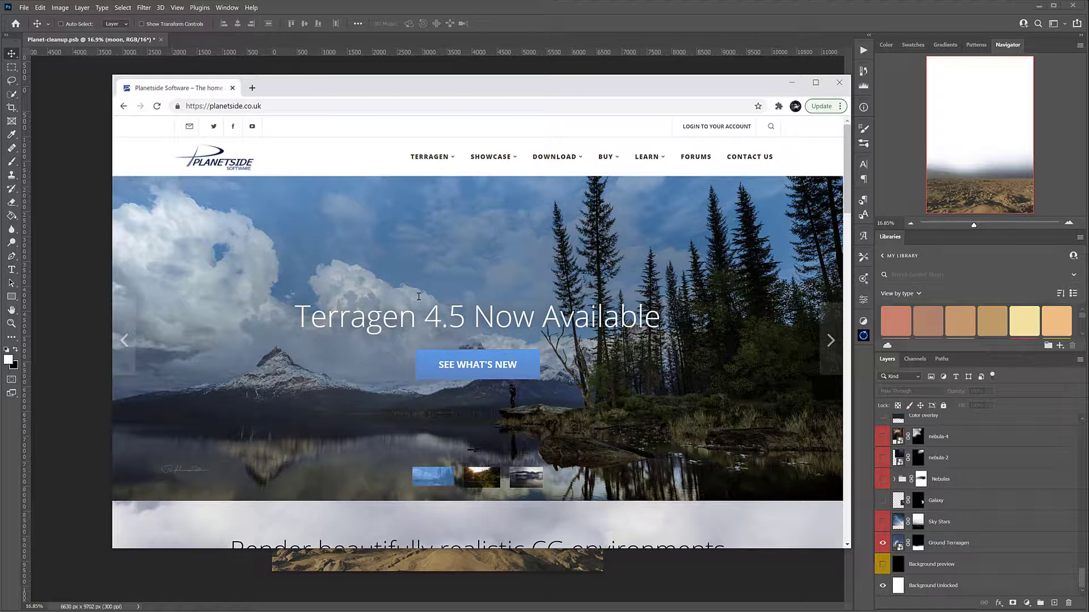
pyautogui.scroll(-2, 397, 358)
pyautogui.scroll(-4, 556, 292)
pyautogui.scroll(4, 533, 278)
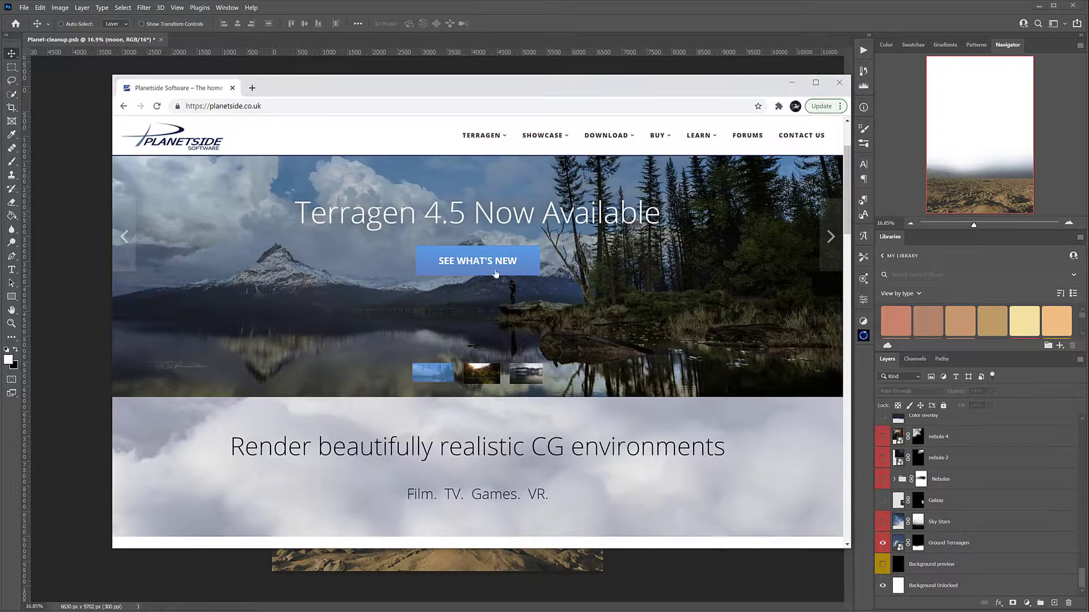
pyautogui.scroll(2, 462, 305)
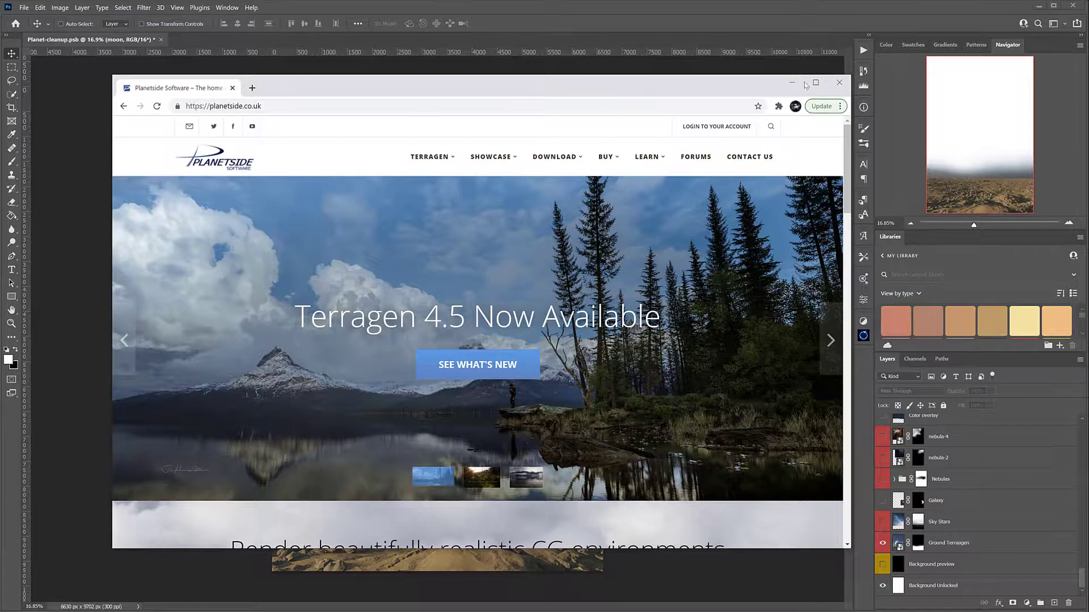
pyautogui.moveTo(674, 87); pyautogui.dragTo(1088, 226)
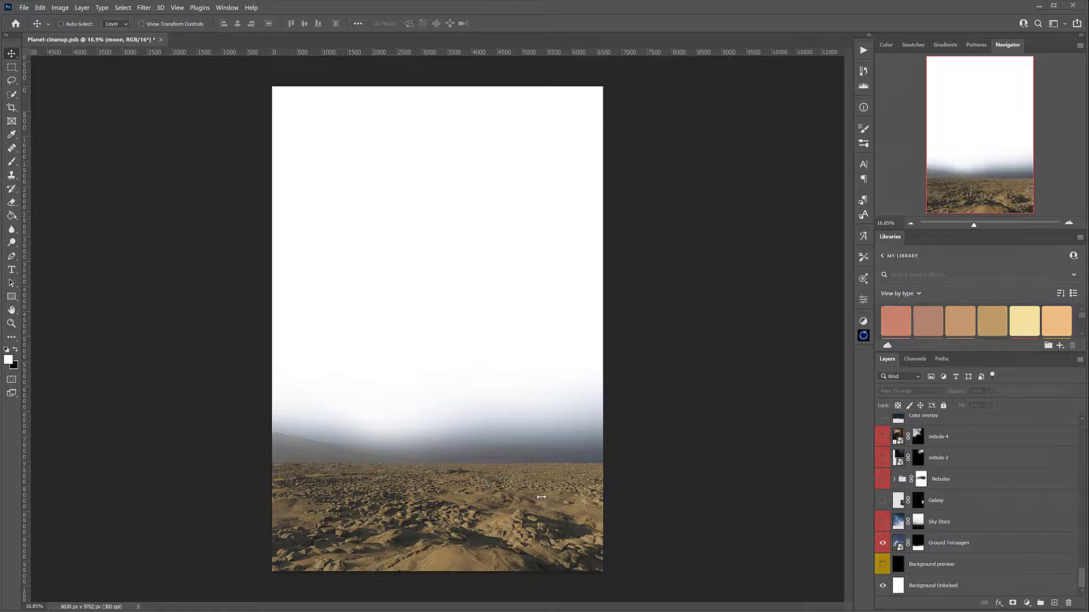
# Inspect the Ground Terragen layer's source image planet.tif, and compare the layer with its mask disabled and enabled
pyautogui.doubleClick(901, 545)
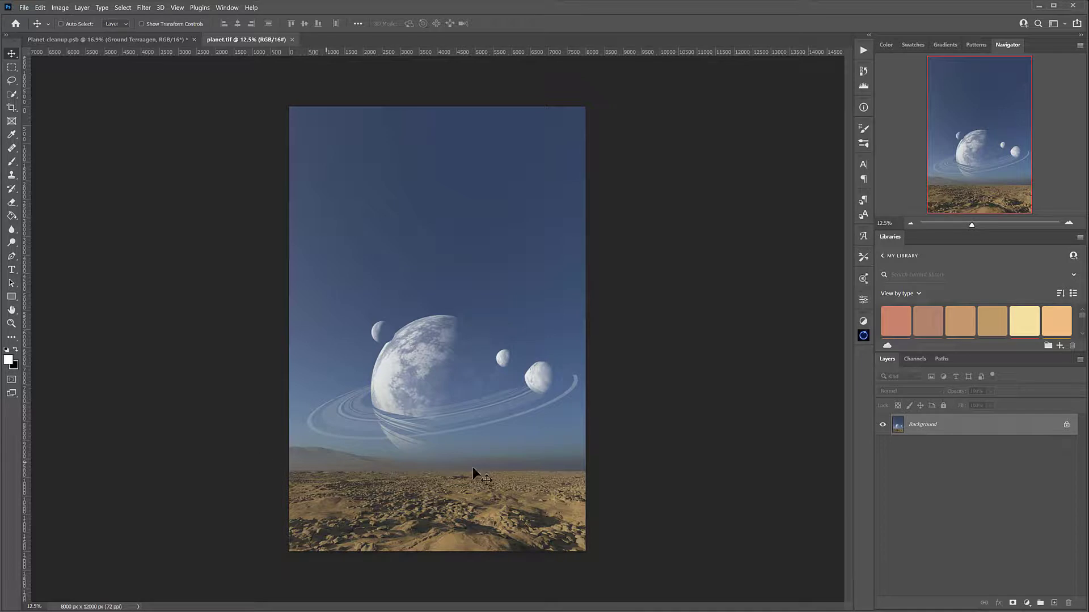
pyautogui.click(293, 40)
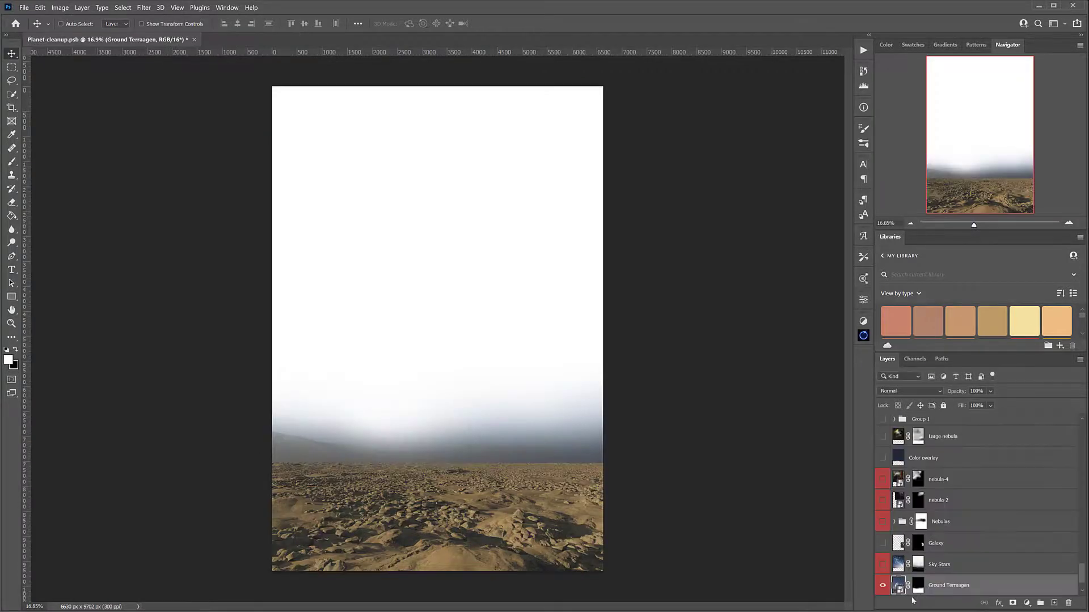
pyautogui.click(918, 587)
pyautogui.keyDown('shift'); pyautogui.click(918, 587); pyautogui.keyUp('shift')
pyautogui.keyDown('shift'); pyautogui.click(918, 587); pyautogui.keyUp('shift')
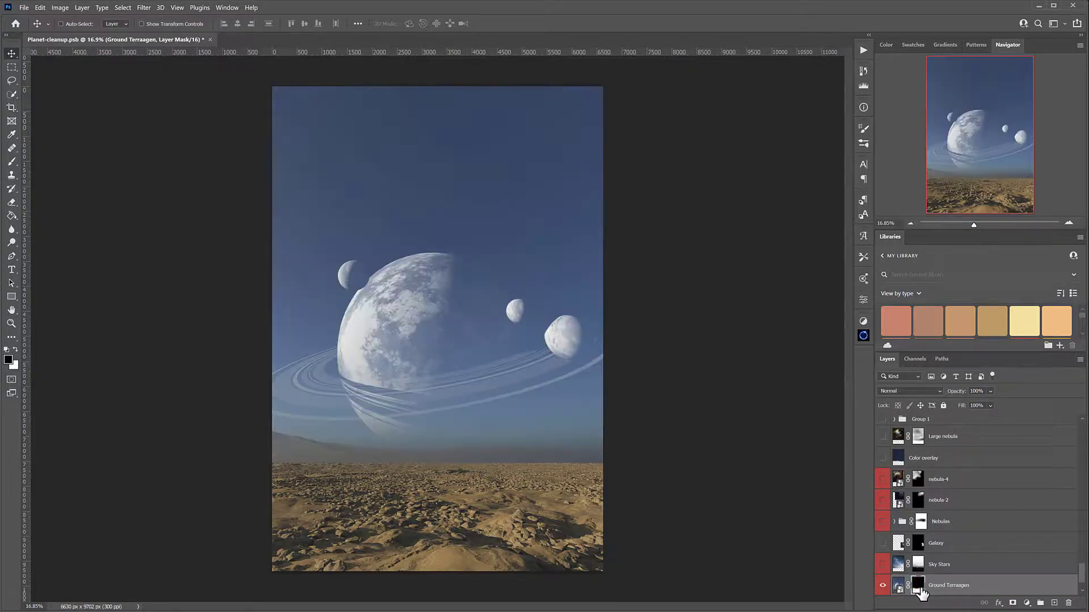
pyautogui.keyDown('shift'); pyautogui.click(918, 587); pyautogui.keyUp('shift')
pyautogui.keyDown('shift'); pyautogui.click(918, 587); pyautogui.keyUp('shift')
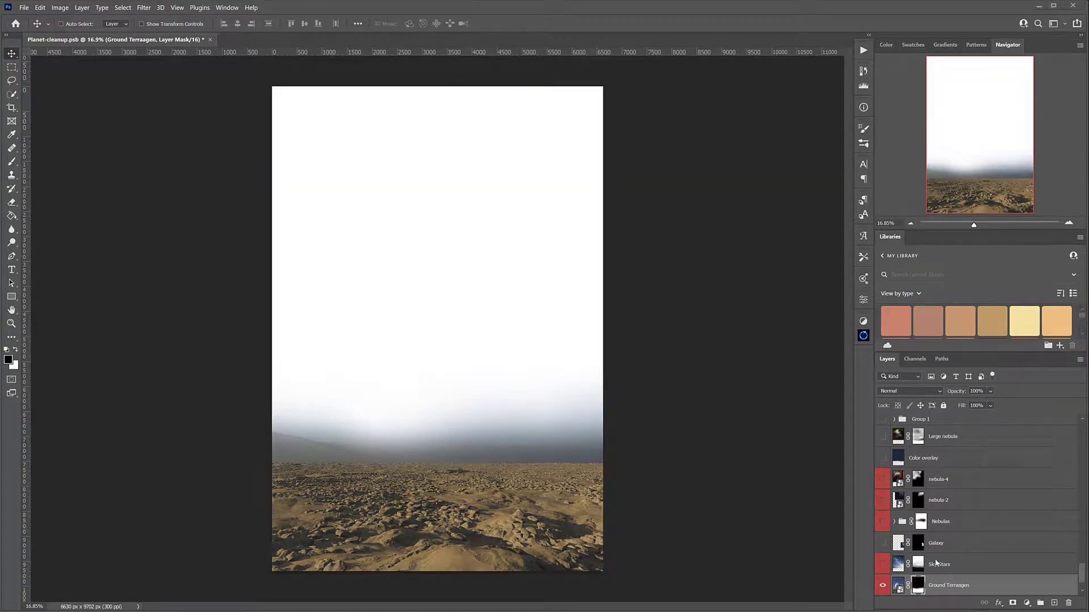
# Make the Sky Stars layer visible above the Ground Terragen layer
pyautogui.click(882, 564)
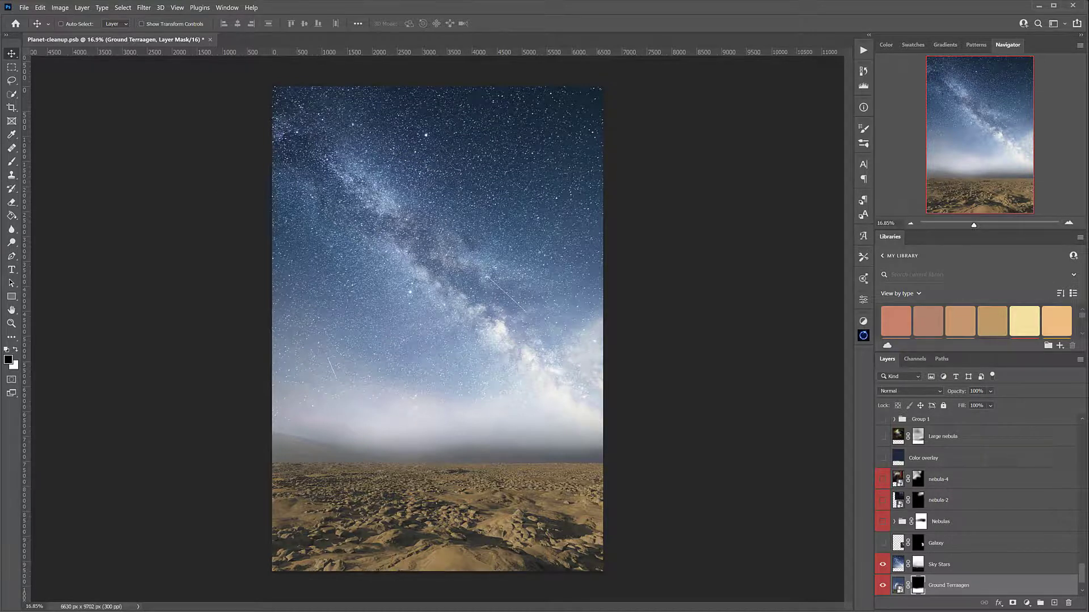
# Bring in the browser window and look through the explosion 3D objects on Envato Elements, moving the browser away when done
pyautogui.moveTo(0, 136); pyautogui.dragTo(219, 93)
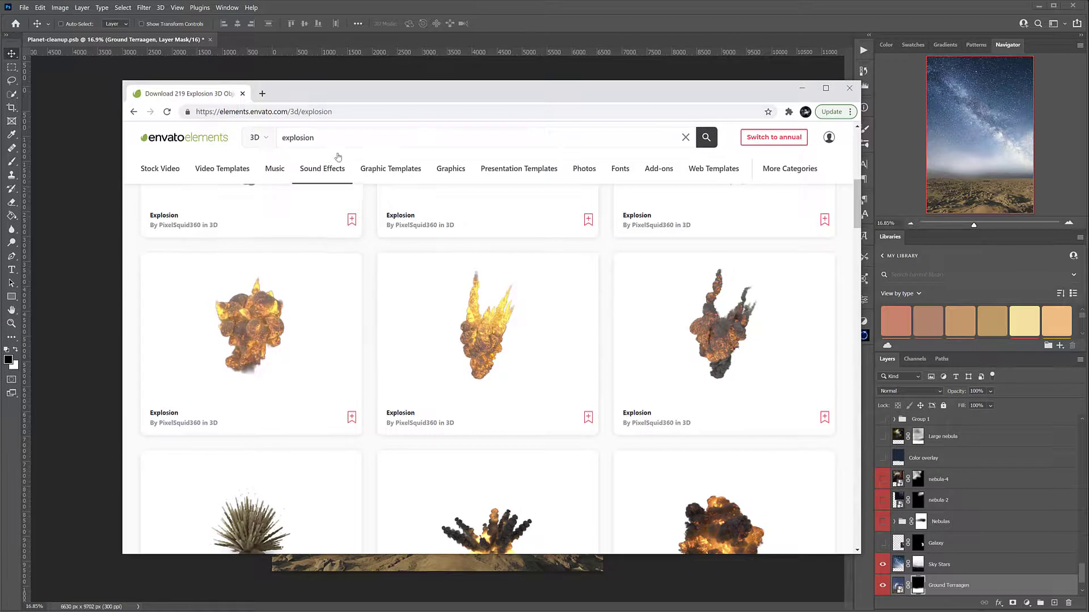
pyautogui.scroll(-3, 468, 430)
pyautogui.scroll(3, 465, 397)
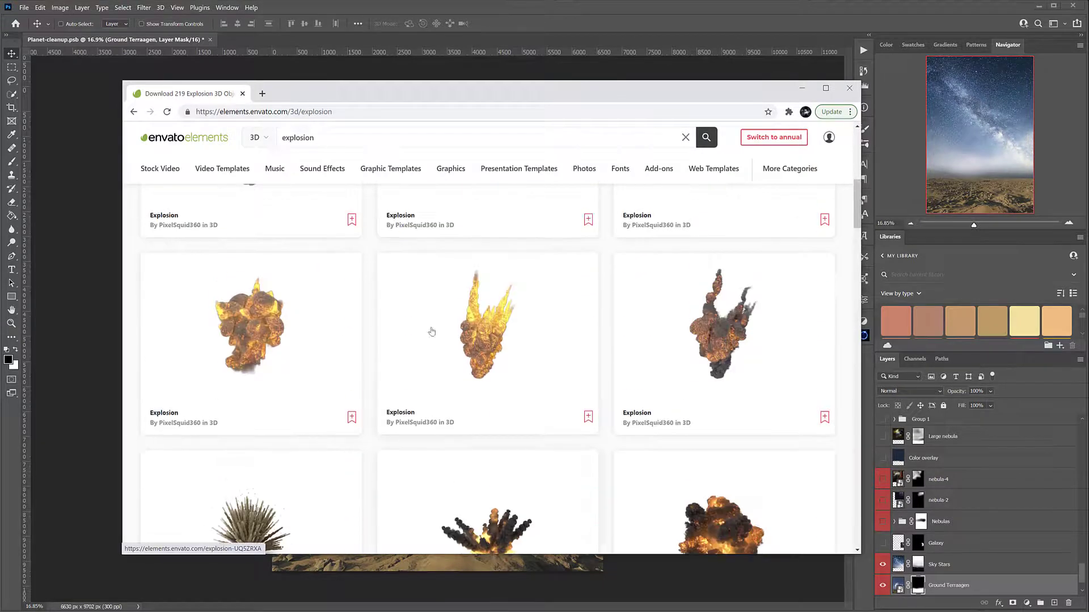
pyautogui.moveTo(530, 99); pyautogui.dragTo(0, 96)
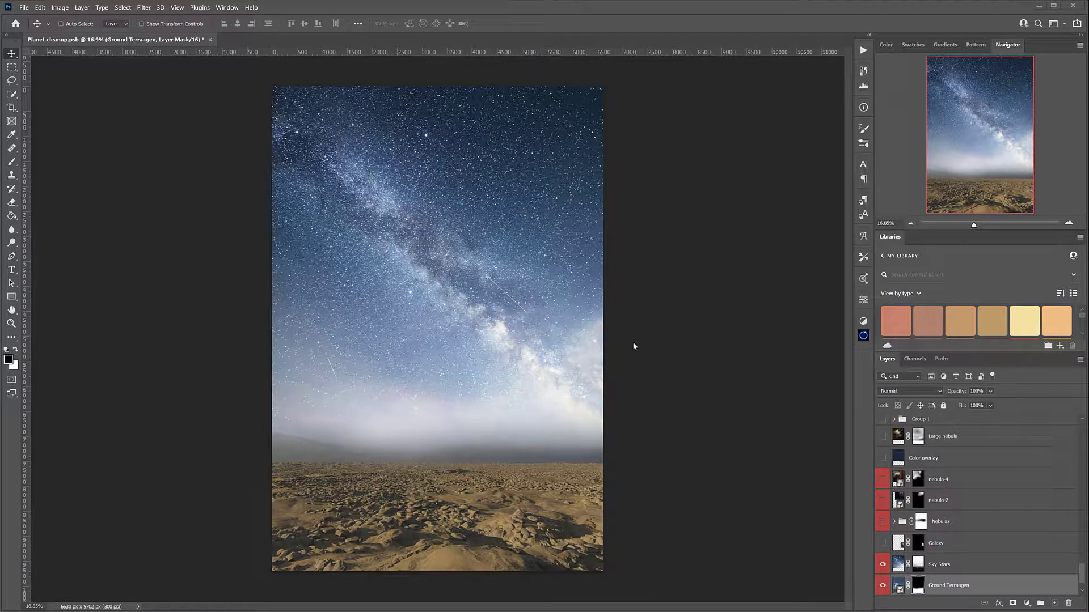
# Show the Galaxy layer alone against the black Background preview layer, with Sky Stars and Ground Terragen hidden
pyautogui.click(882, 545)
pyautogui.click(882, 545)
pyautogui.click(882, 545)
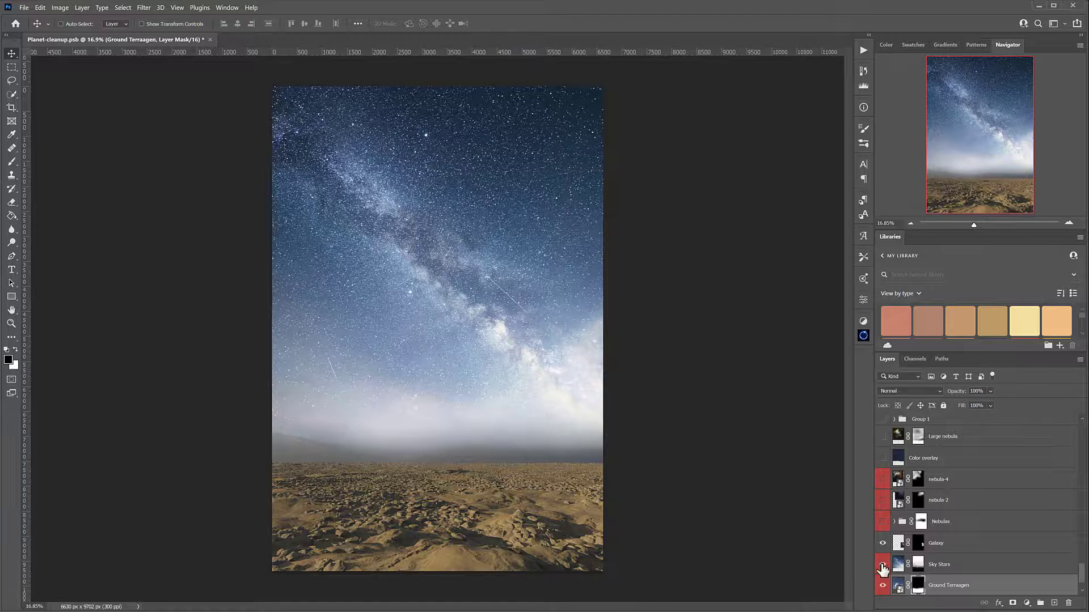
pyautogui.click(883, 564)
pyautogui.click(882, 585)
pyautogui.scroll(-1, 964, 511)
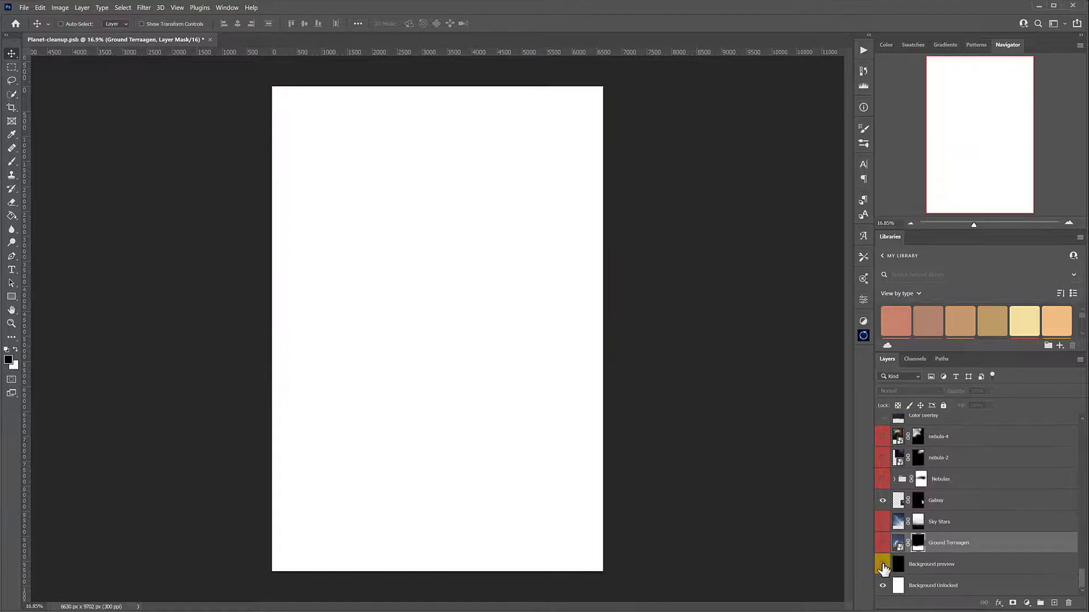
pyautogui.click(882, 564)
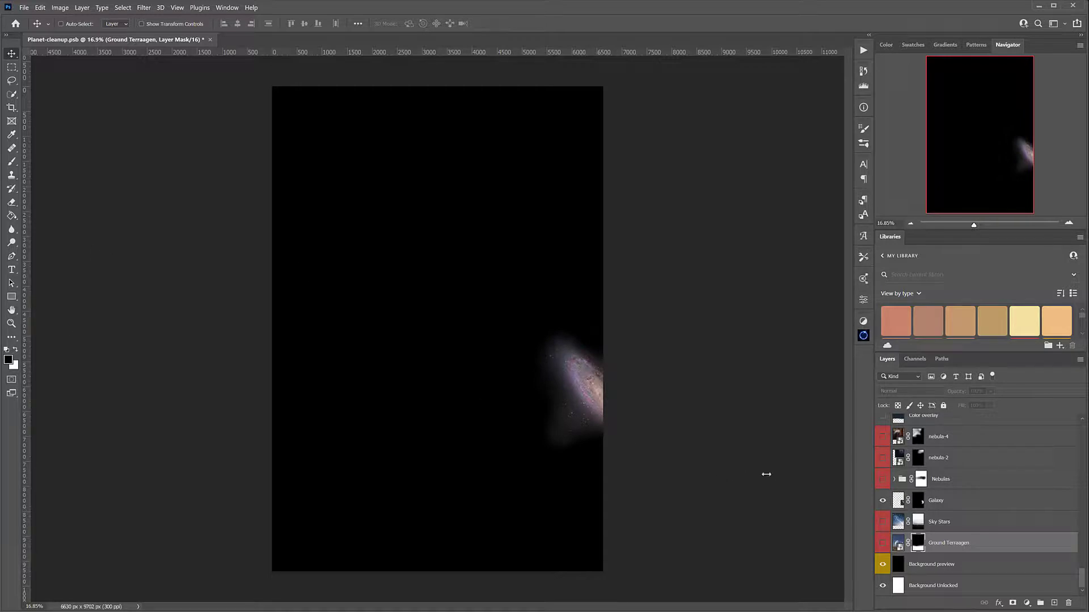
# Turn on the visibility of the Sky Stars layer, the Ground Terragen layer and the Nebulas group
pyautogui.click(883, 522)
pyautogui.click(882, 543)
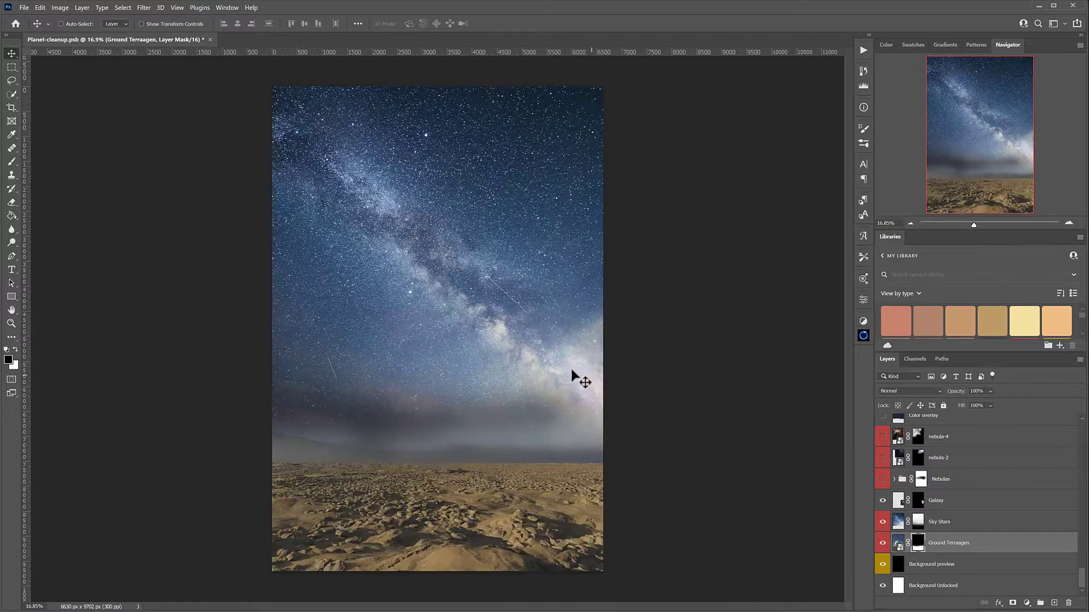
pyautogui.click(882, 480)
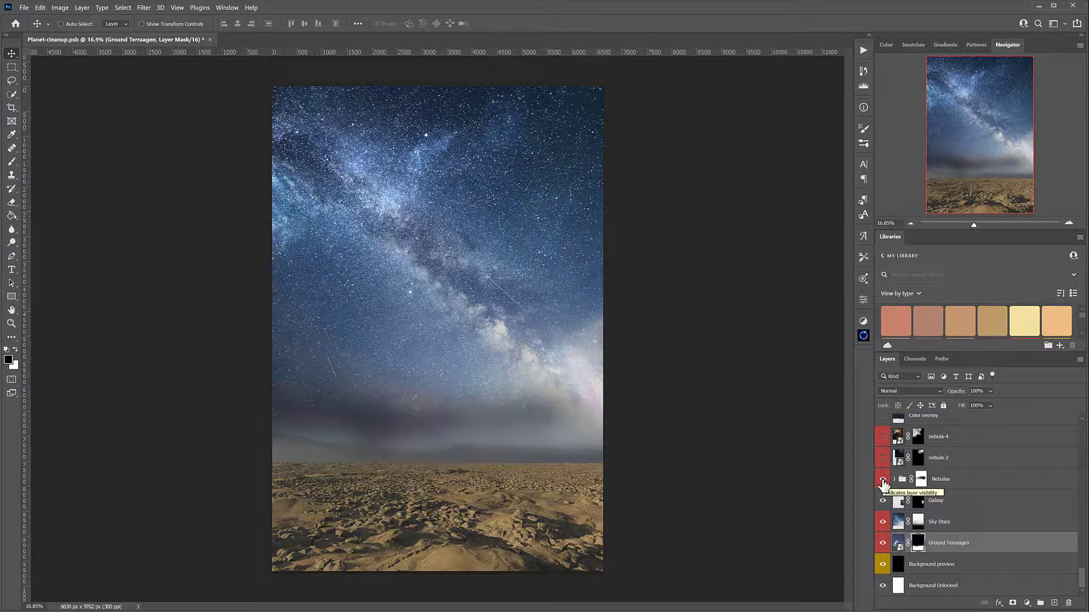
# Isolate the Nebulas group over the black Background preview by hiding the Galaxy, Sky Stars and Ground Terragen layers
pyautogui.click(882, 501)
pyautogui.click(882, 522)
pyautogui.click(883, 543)
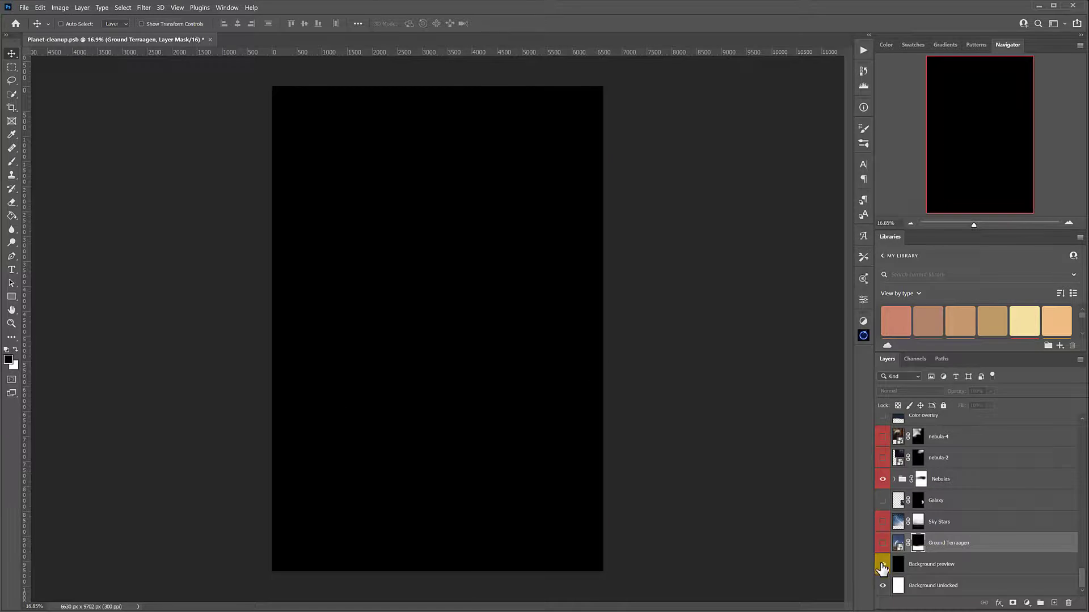
pyautogui.click(882, 565)
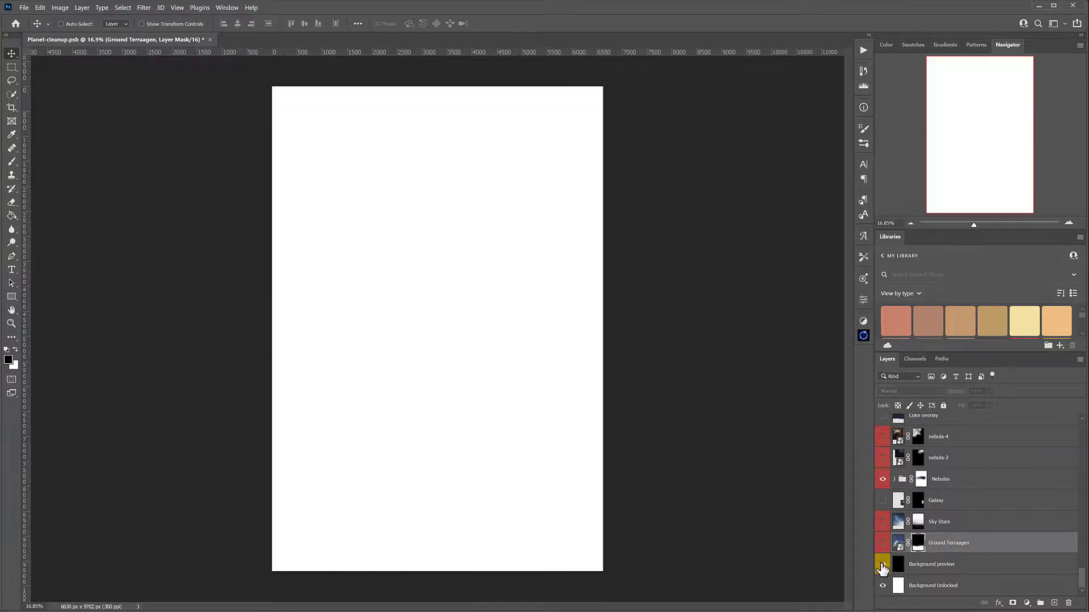
pyautogui.click(882, 565)
pyautogui.click(882, 479)
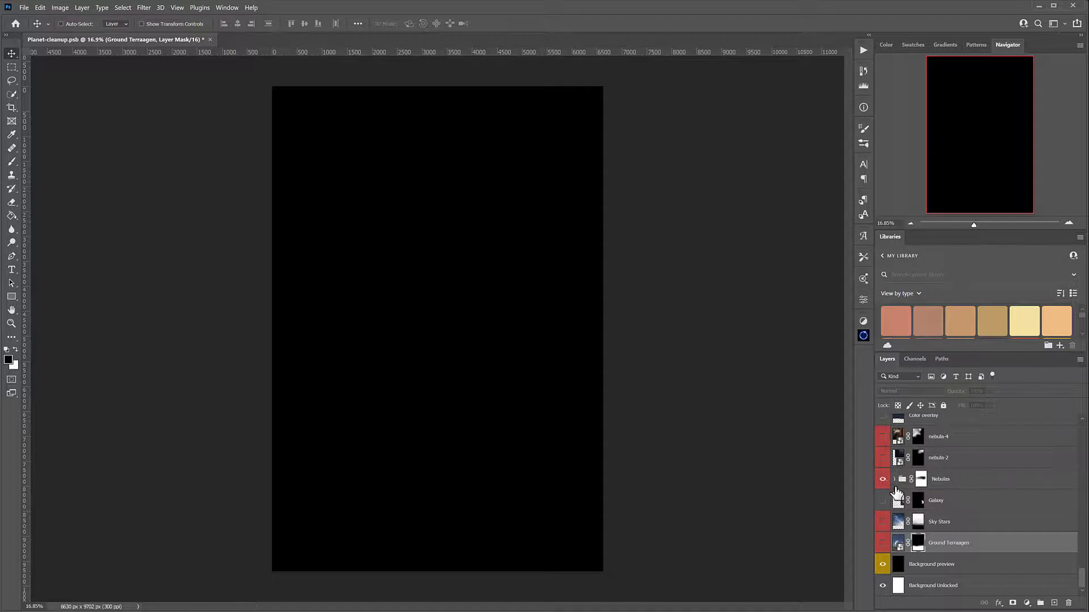
# Expand the Nebulas group and check the blend modes of Layer 9 copy 2, Layer 9 copy and Layer 31
pyautogui.click(894, 480)
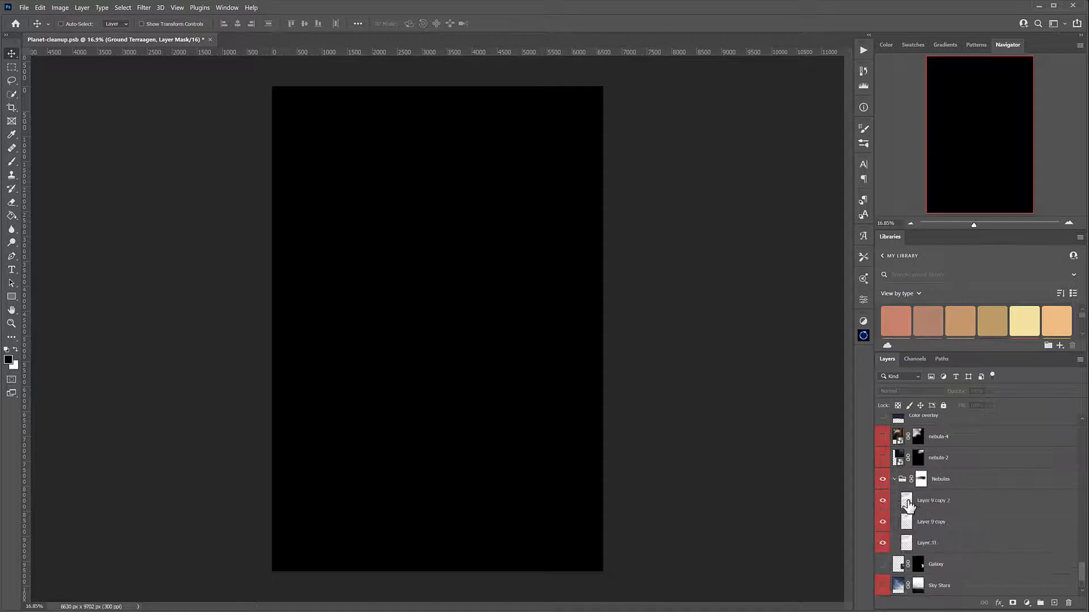
pyautogui.click(907, 502)
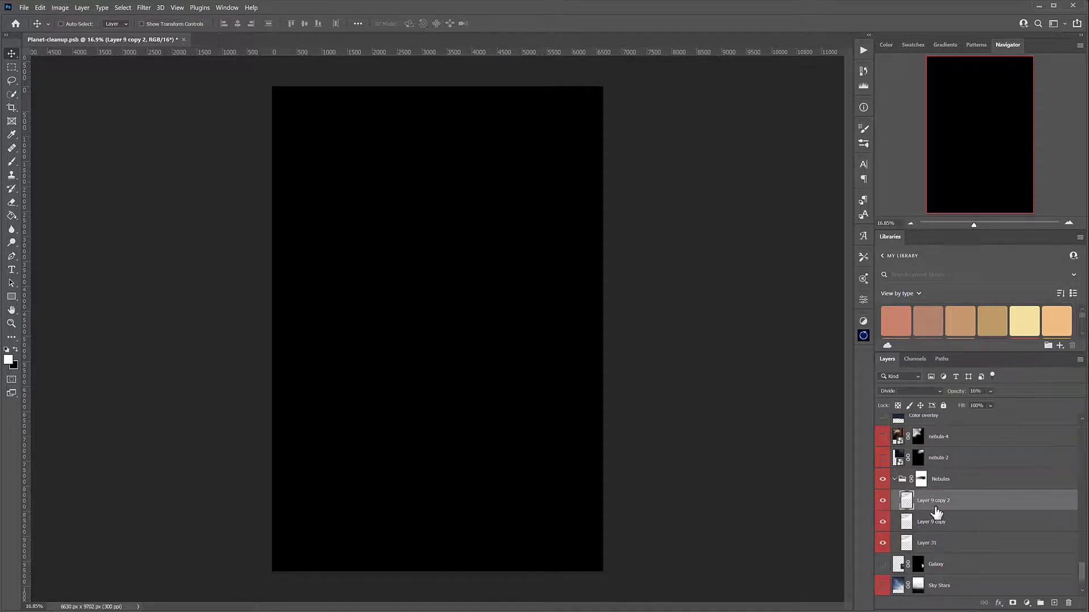
pyautogui.click(937, 523)
pyautogui.moveTo(936, 542); pyautogui.dragTo(939, 506)
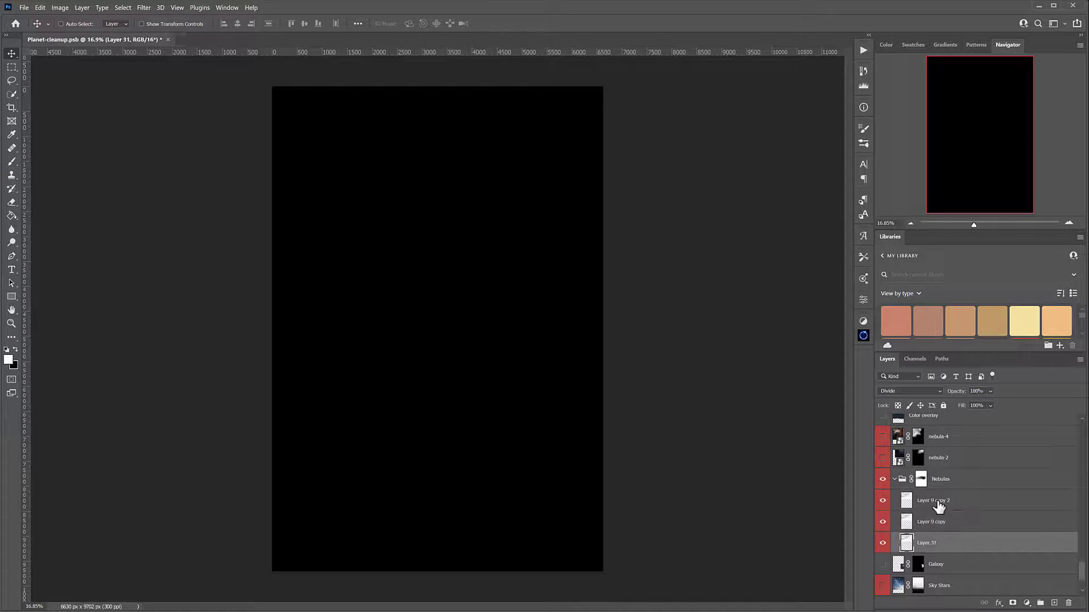
# Try the Normal blend mode on Layer 9 copy 2 in the Nebulas group, and set it to Subtract
pyautogui.click(939, 503)
pyautogui.click(931, 394)
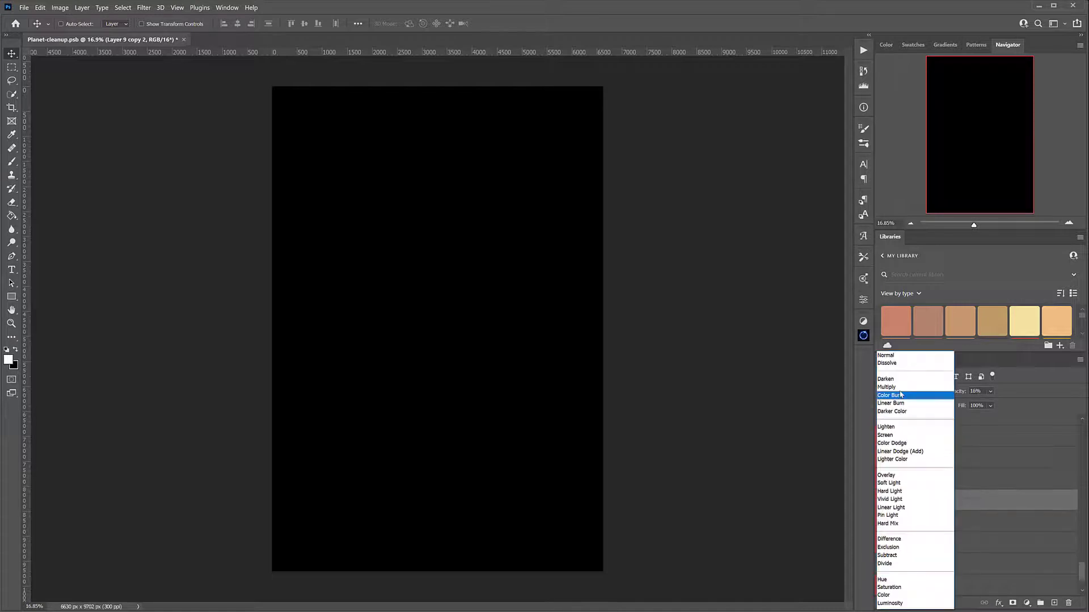
pyautogui.click(905, 357)
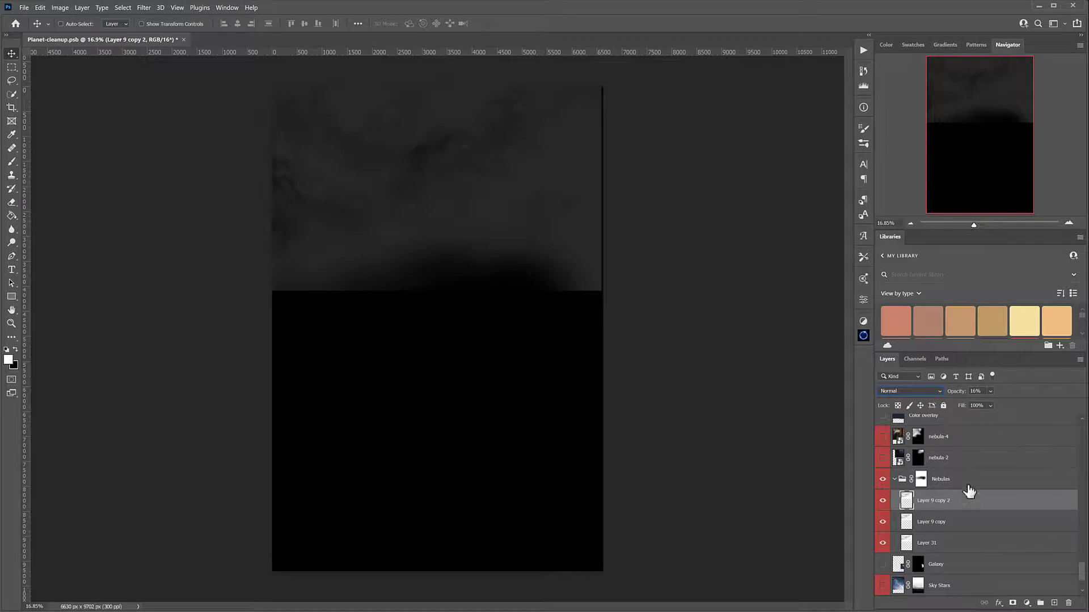
pyautogui.click(931, 394)
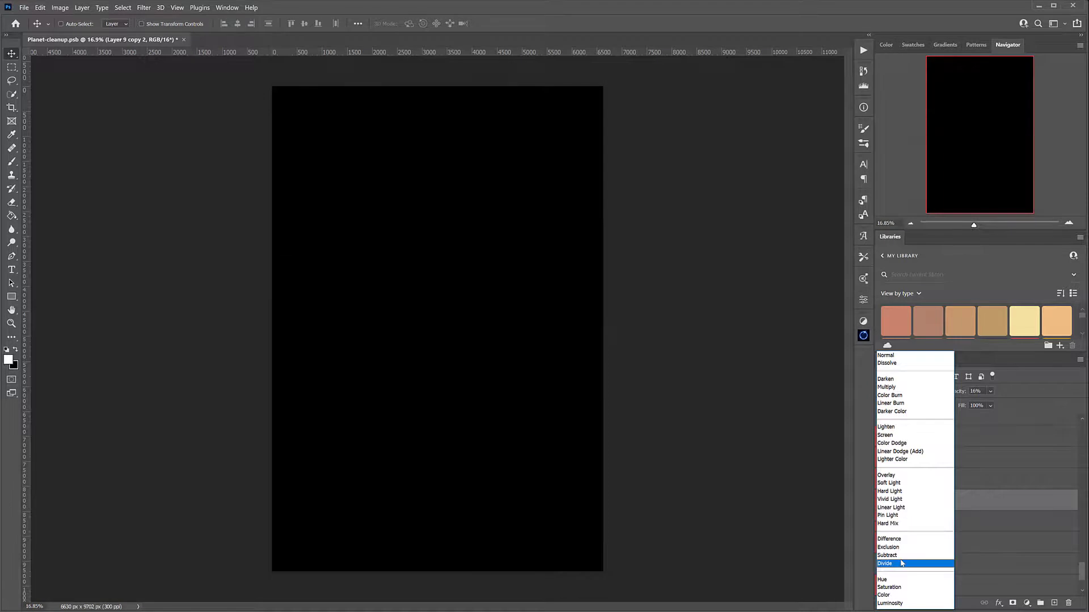
pyautogui.press('Escape')
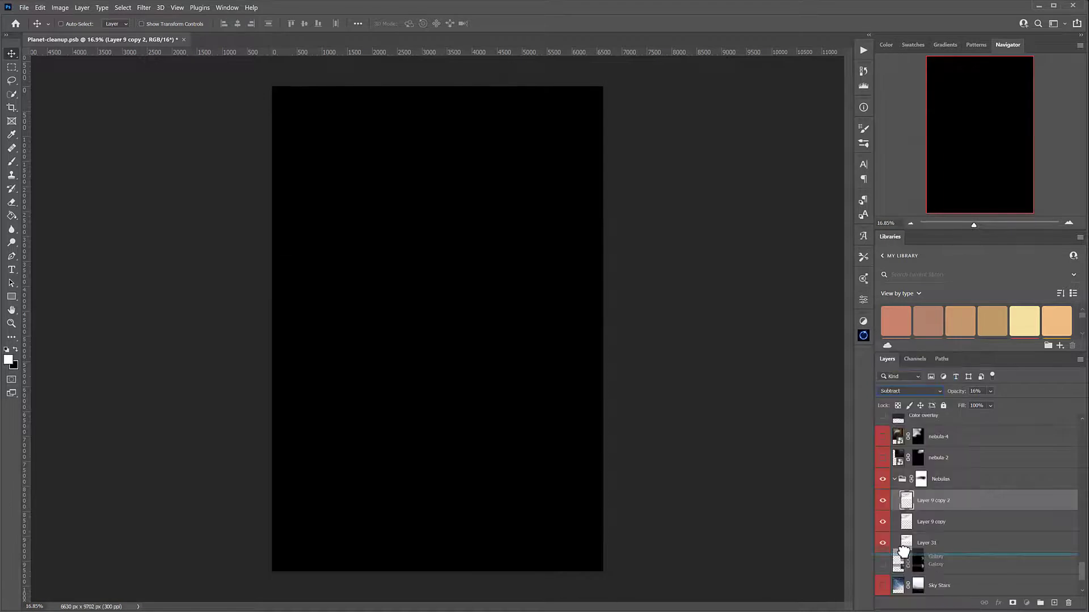
pyautogui.click(939, 564)
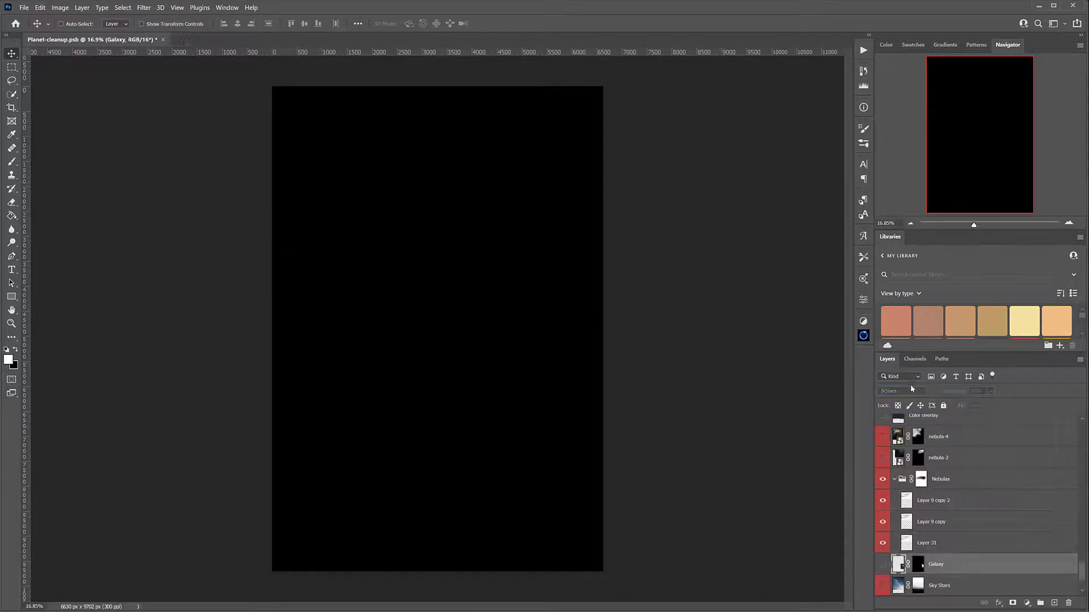
pyautogui.click(948, 510)
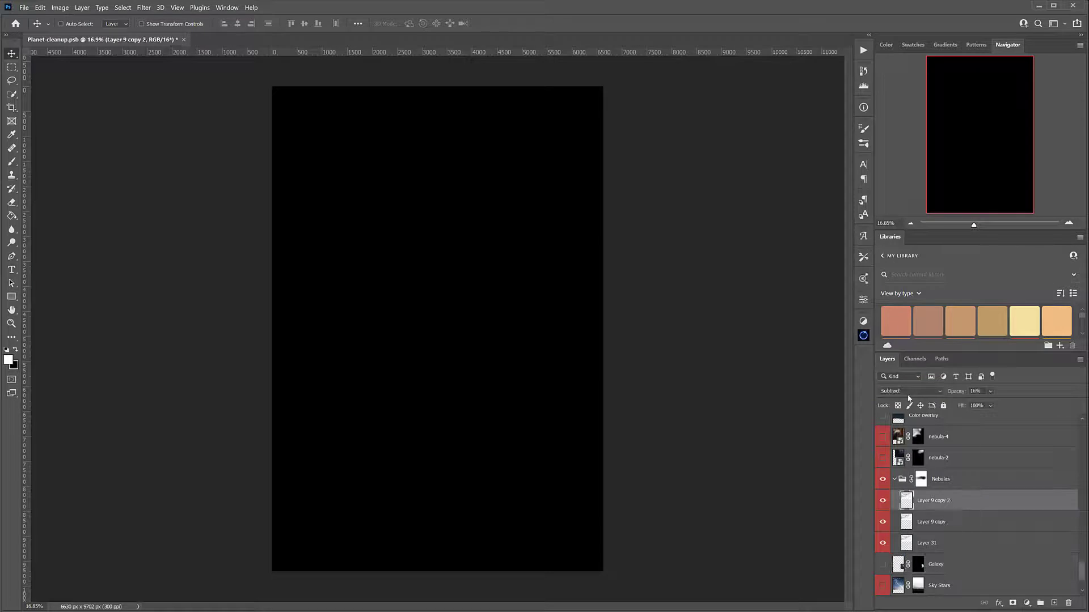
# Set Layer 9 copy 2 to the Divide blend mode and show the Galaxy, Sky Stars and Ground Terragen layers
pyautogui.click(908, 392)
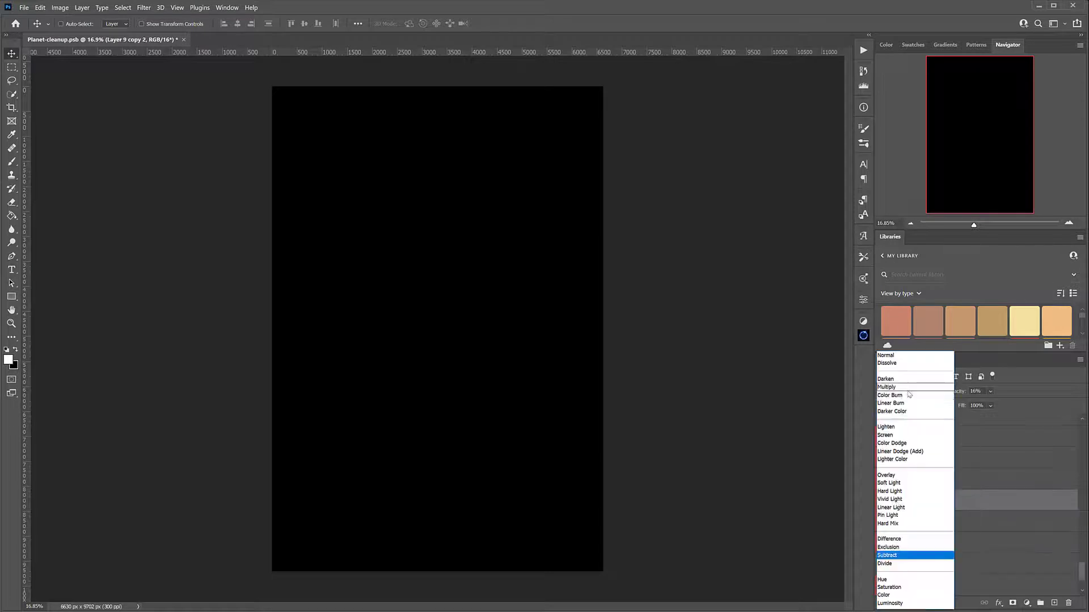
pyautogui.click(888, 564)
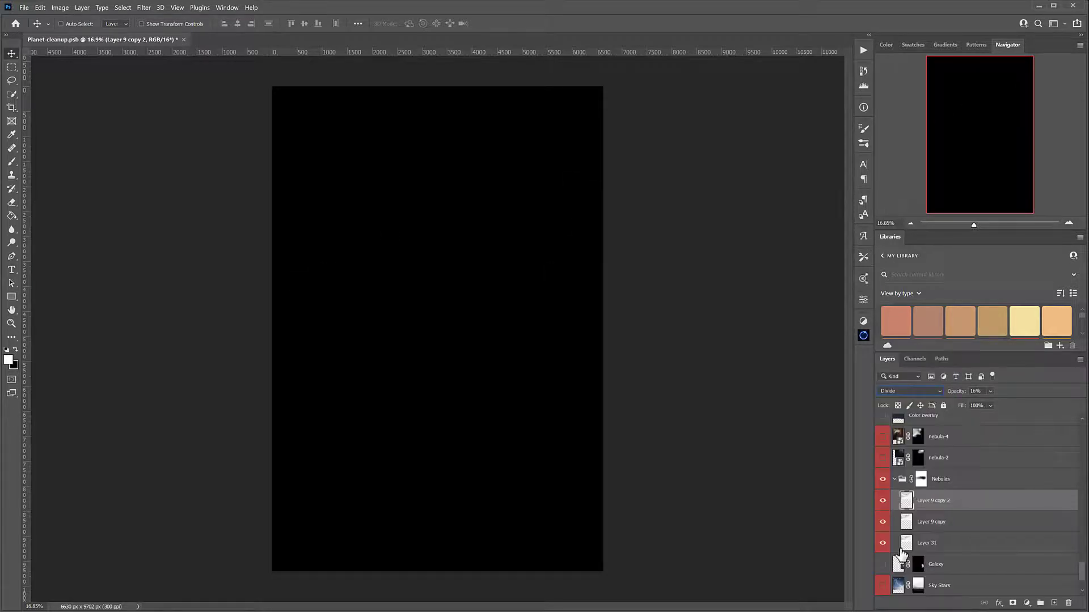
pyautogui.scroll(-2, 891, 513)
pyautogui.click(882, 521)
pyautogui.moveTo(883, 544); pyautogui.dragTo(882, 594)
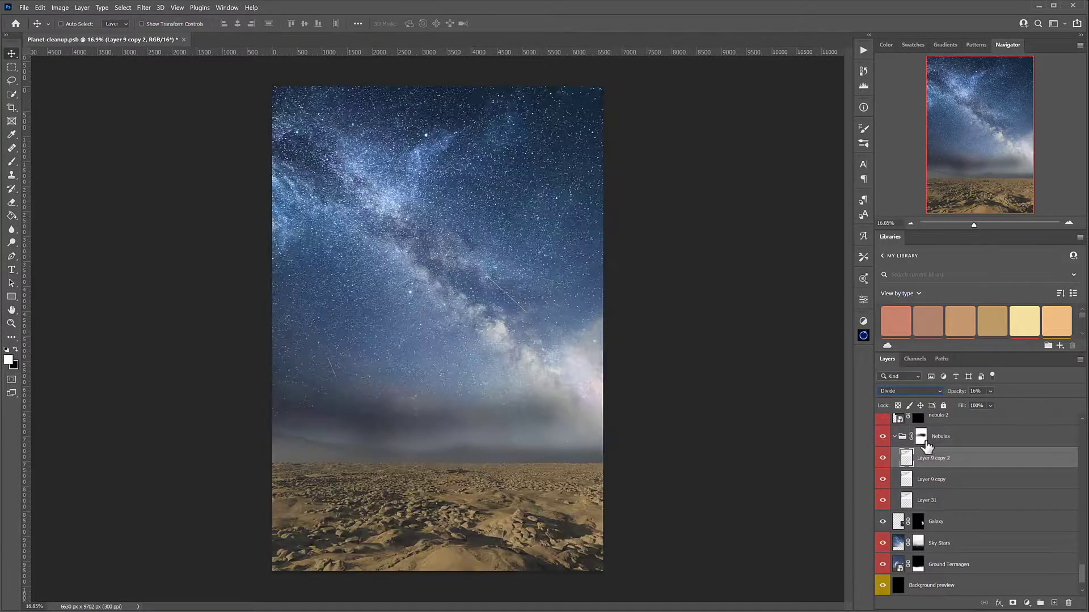
# Compare the image with and without the Nebulas group, and collapse the group
pyautogui.scroll(2, 926, 448)
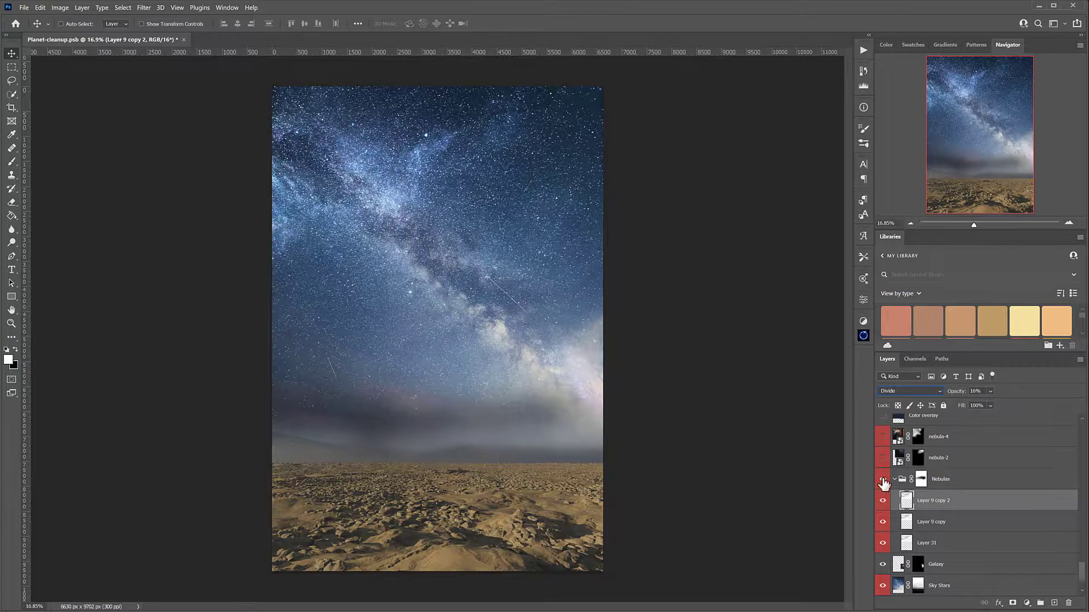
pyautogui.click(883, 481)
pyautogui.click(883, 481)
pyautogui.click(883, 481)
pyautogui.click(883, 481)
pyautogui.click(895, 480)
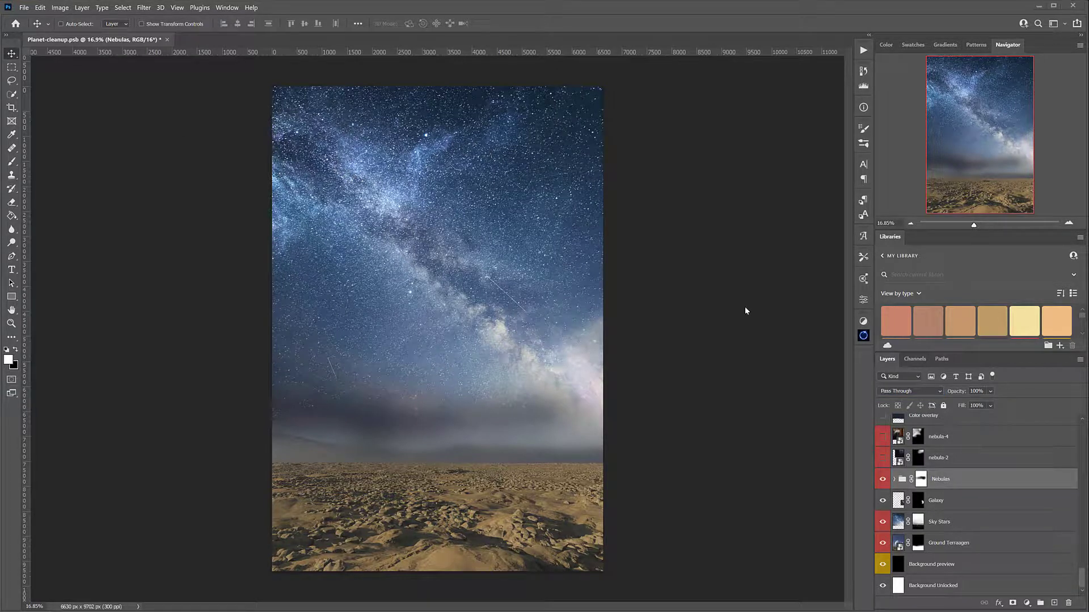
# Turn on the visibility of the nebula-2, nebula-4 and Large nebula layers
pyautogui.scroll(2, 975, 505)
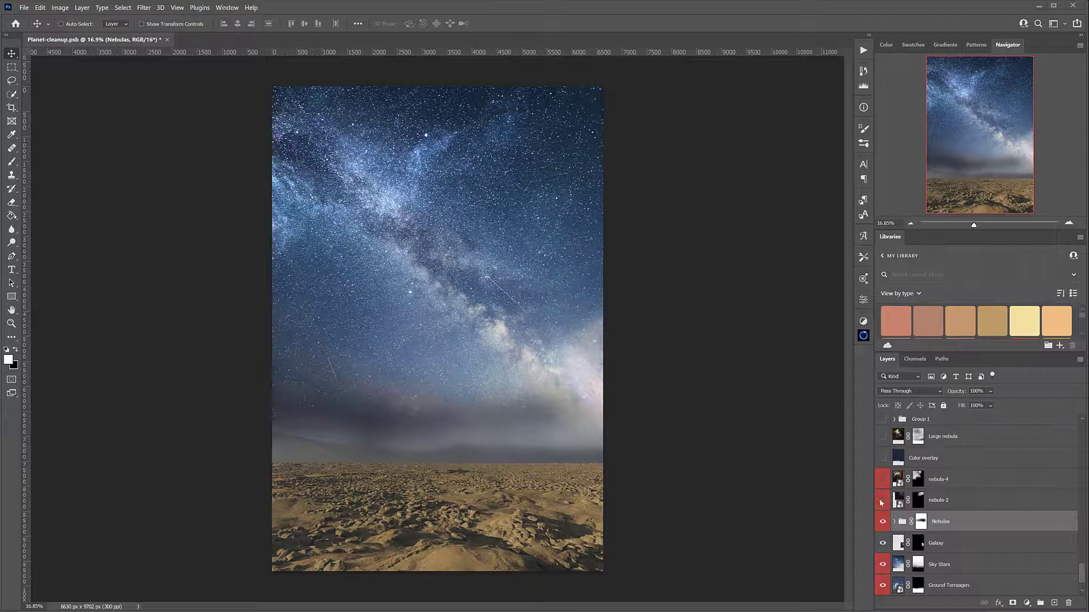
pyautogui.click(882, 501)
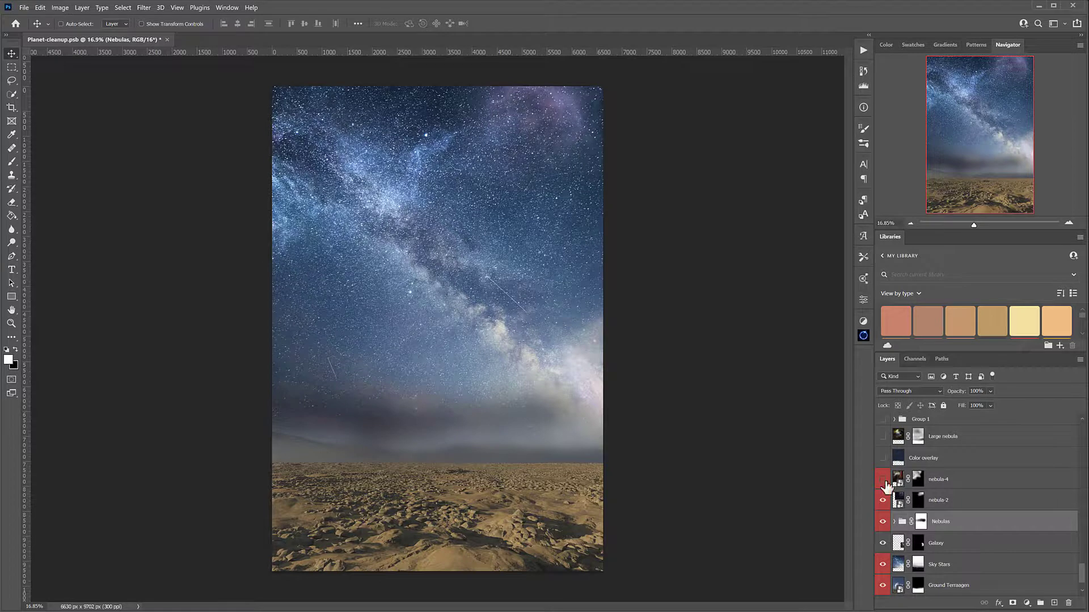
pyautogui.click(882, 481)
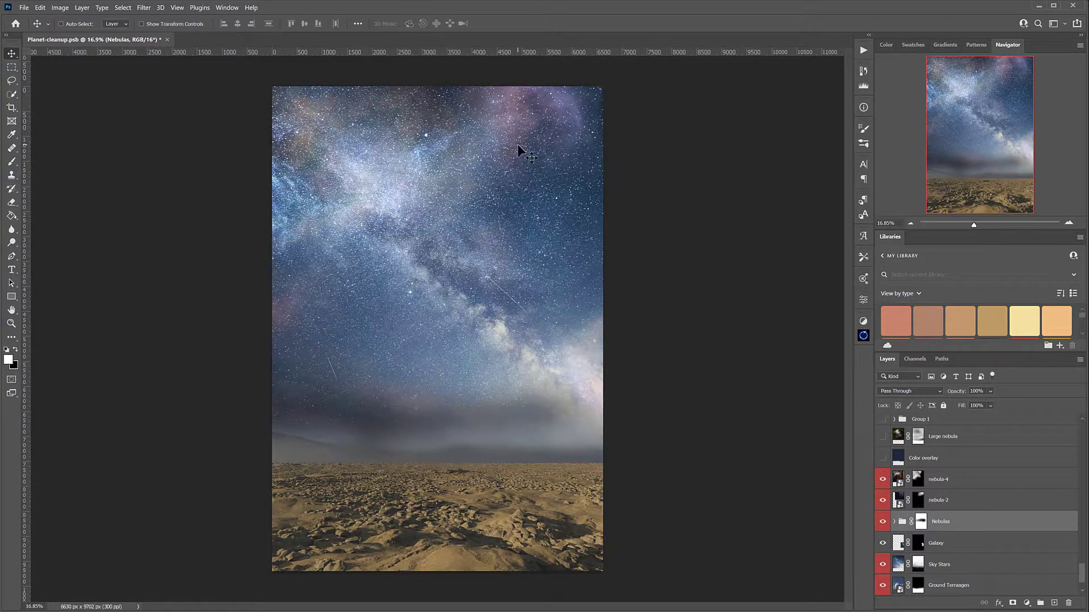
pyautogui.click(883, 438)
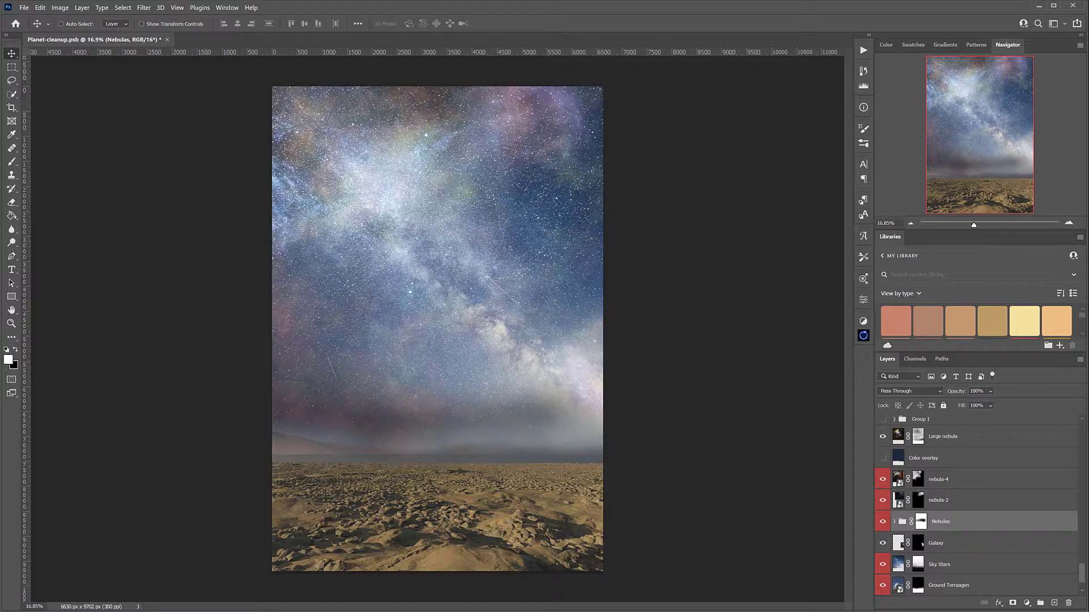
# Switch to the browser and view the Filter Forge Nebula texture page and the Filter Forge home page
pyautogui.moveTo(0, 105); pyautogui.dragTo(408, 85)
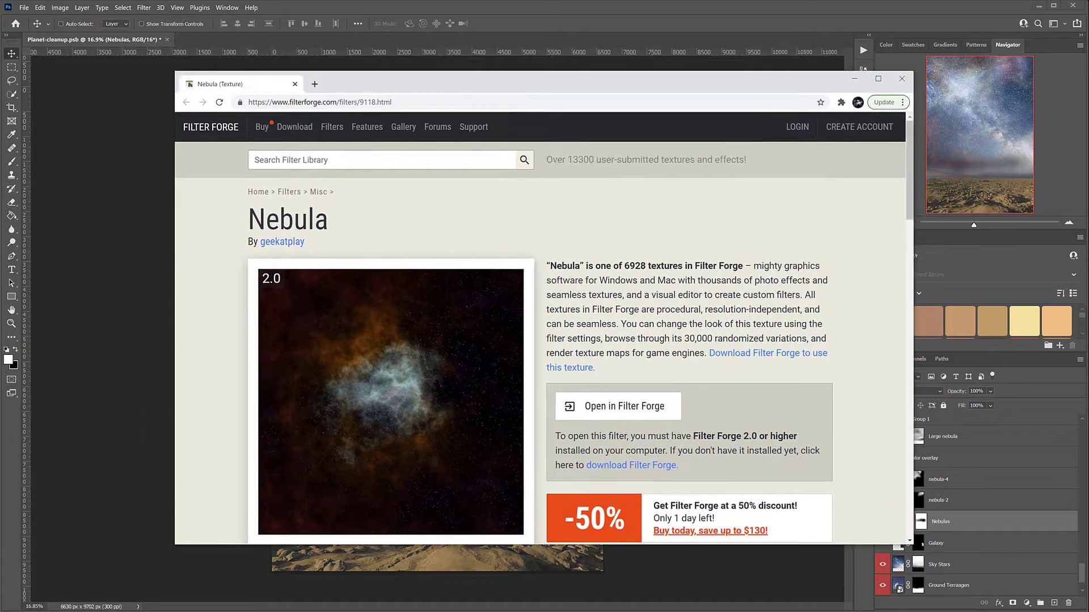
pyautogui.moveTo(0, 103); pyautogui.dragTo(369, 86)
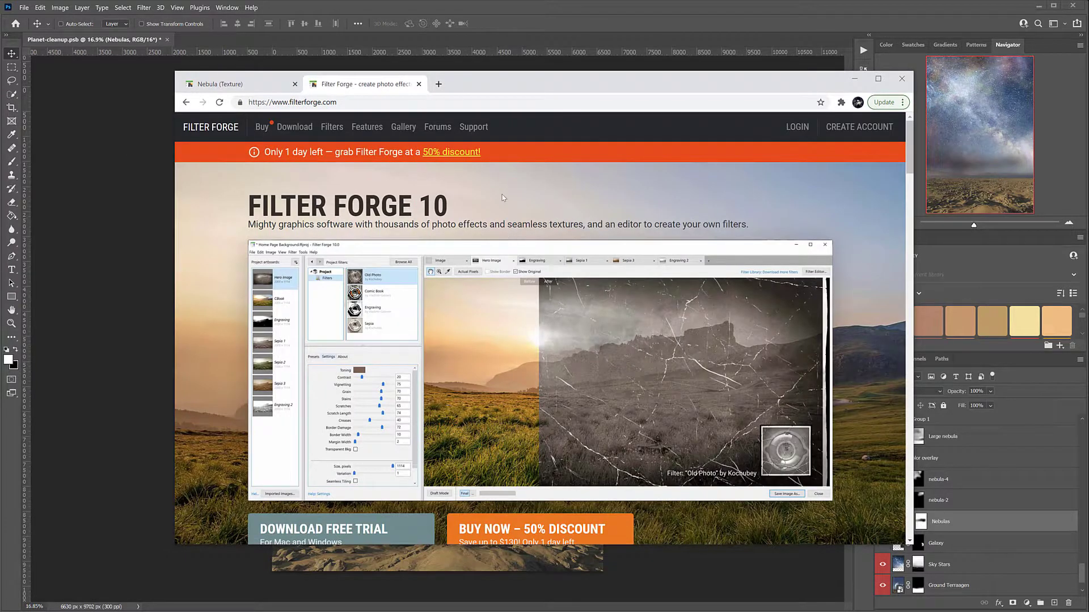
pyautogui.scroll(-3, 501, 195)
pyautogui.scroll(2, 499, 194)
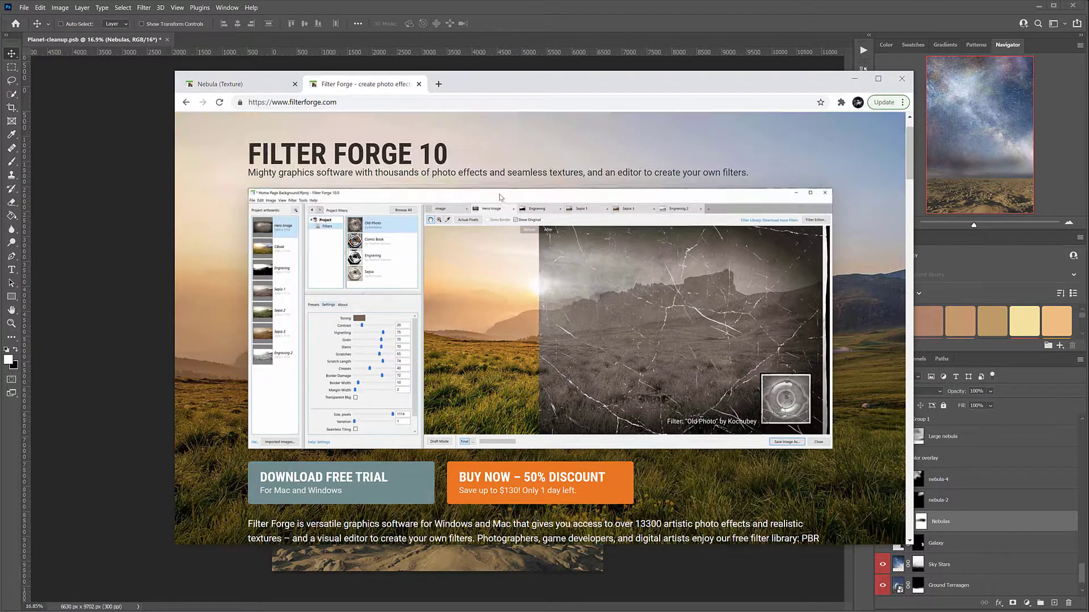
pyautogui.scroll(1, 500, 197)
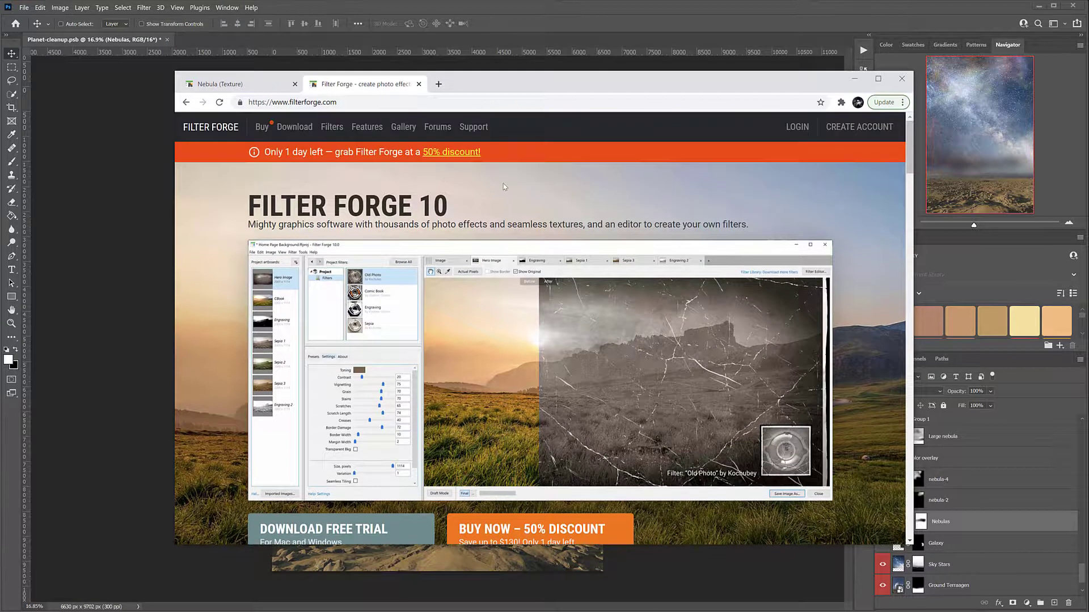
# Open the Filter Forge filter library and look through its Featured Filters
pyautogui.click(331, 127)
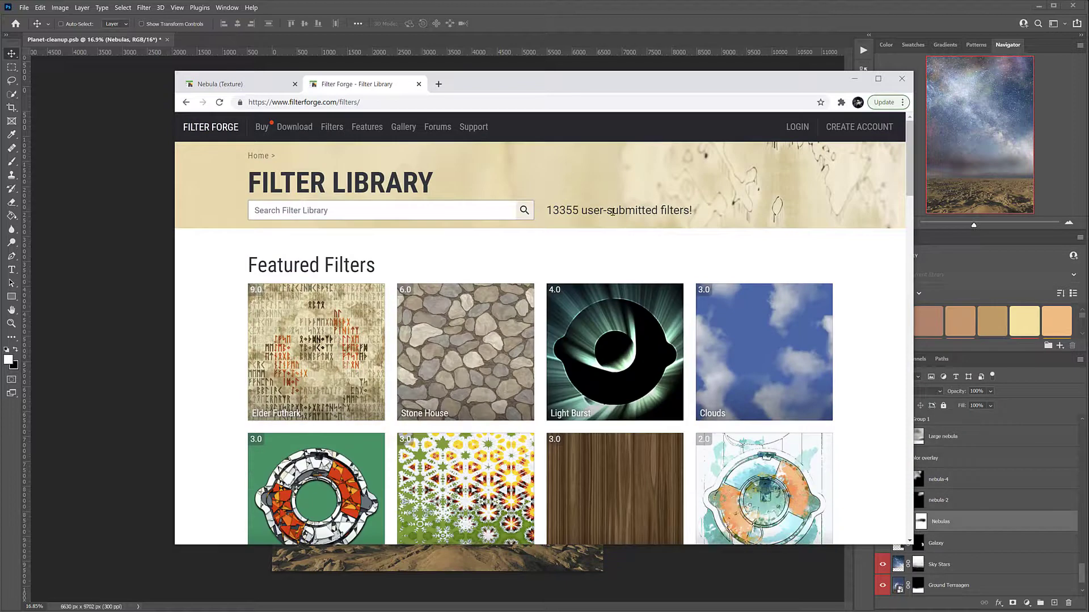
pyautogui.scroll(-3, 579, 205)
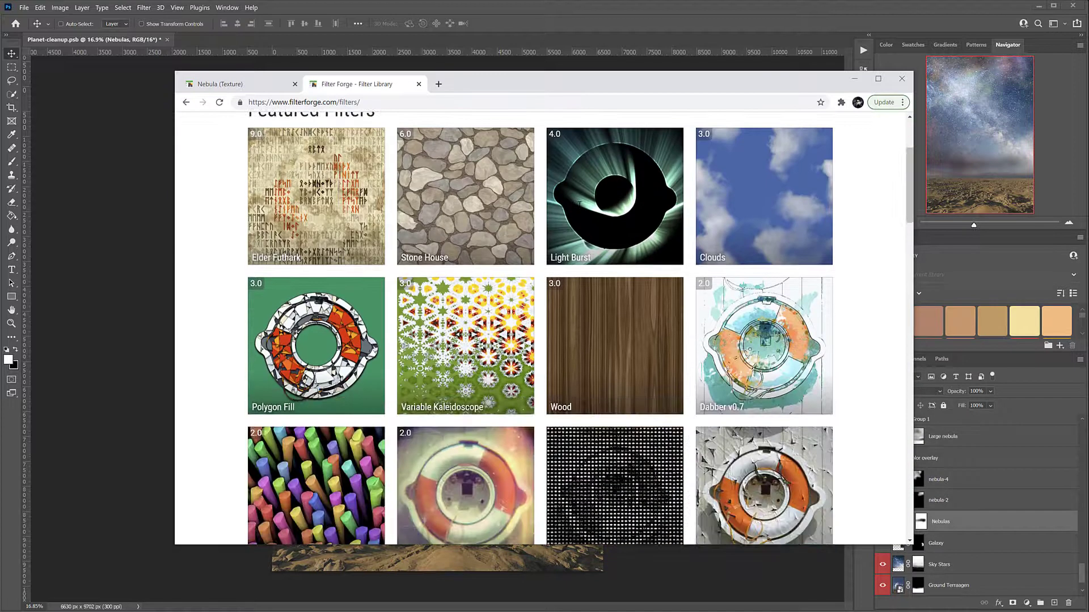
pyautogui.scroll(3, 578, 205)
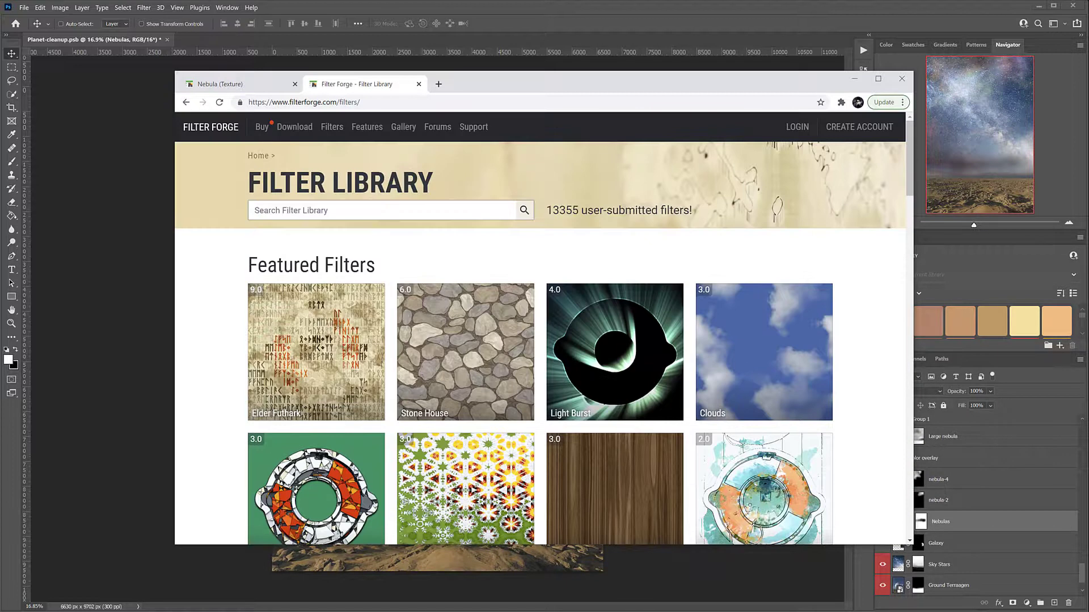
pyautogui.hotkey('alt', 'Tab')
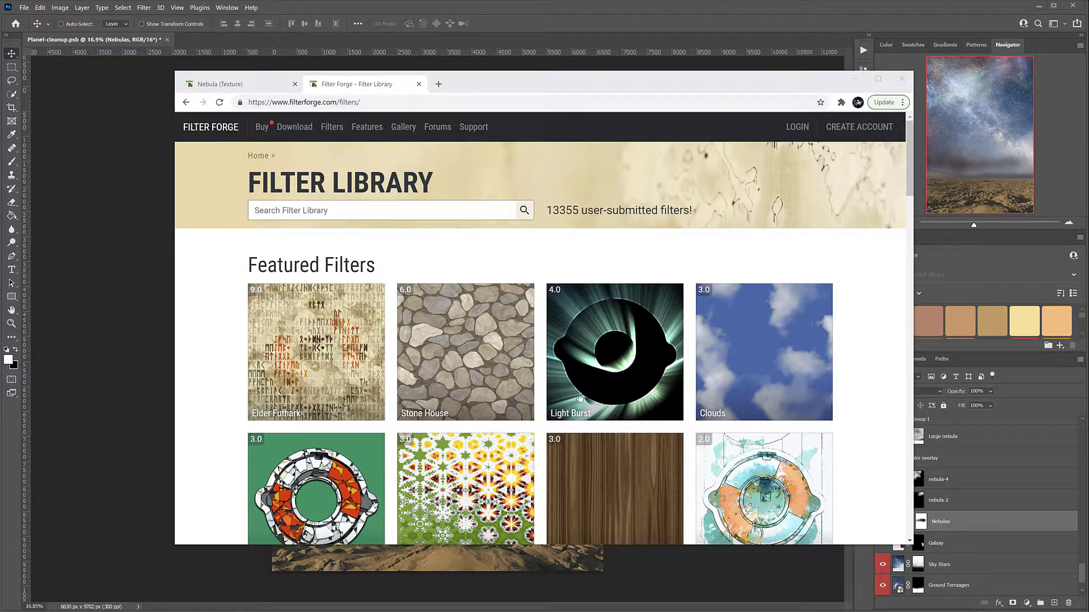
pyautogui.scroll(-5, 562, 276)
pyautogui.scroll(4, 397, 198)
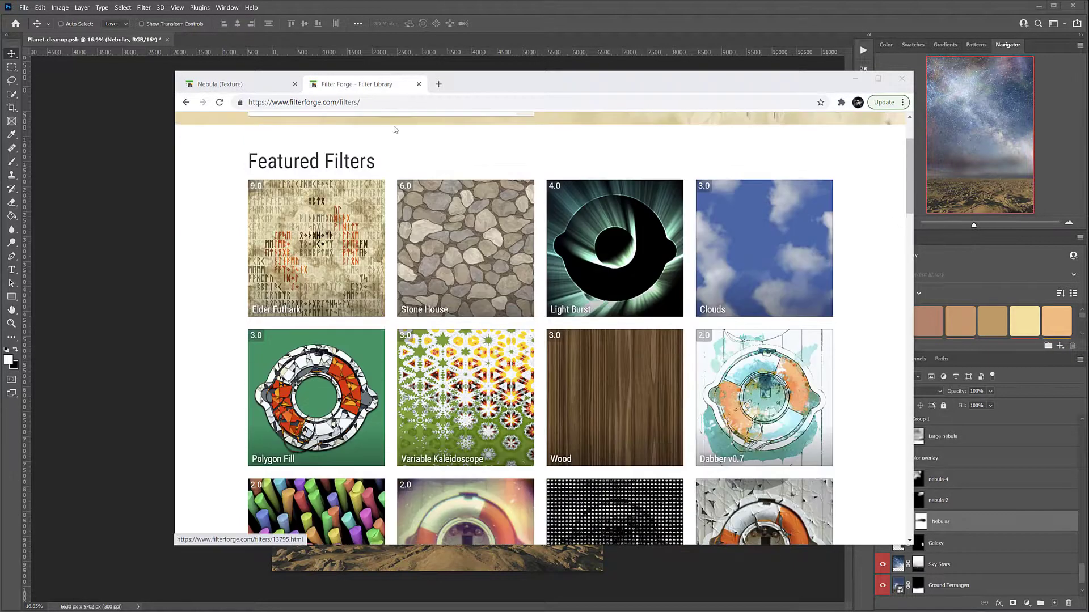
# Examine the variations on the Nebula texture page, and return to the planet composite in Photoshop
pyautogui.click(226, 84)
pyautogui.scroll(-2, 549, 290)
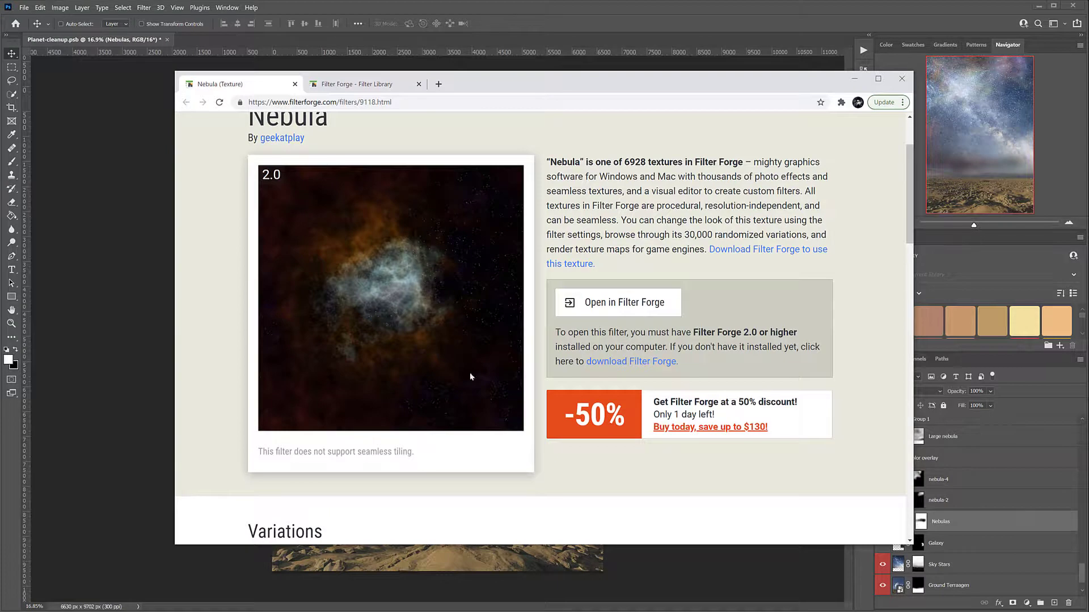
pyautogui.scroll(-5, 451, 320)
pyautogui.scroll(-3, 840, 344)
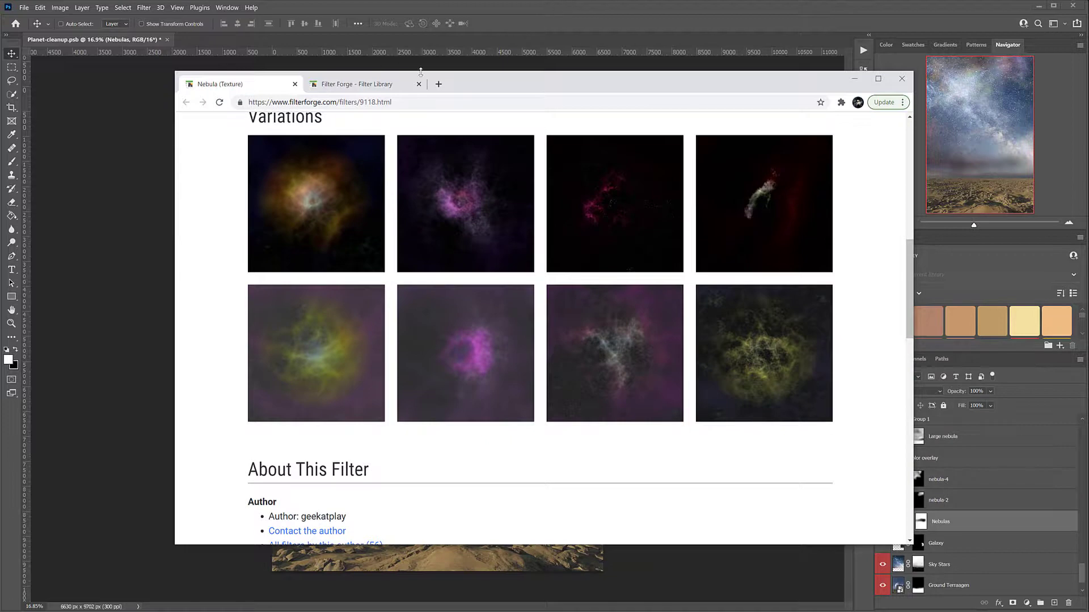
pyautogui.hotkey('alt', 'Tab')
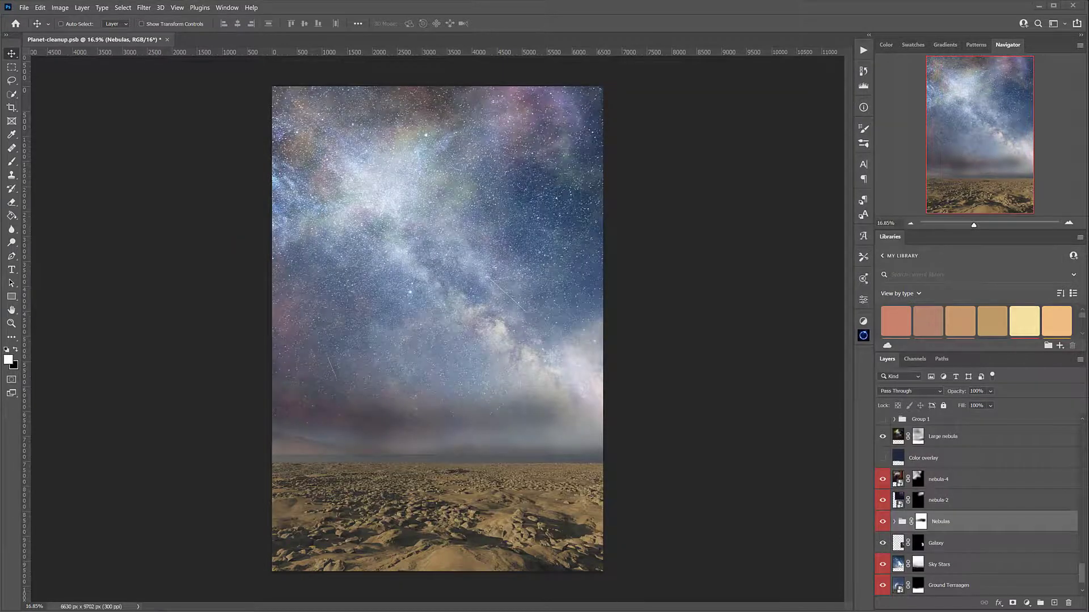
# Examine the nebula layers over black by temporarily hiding the Sky Stars, Nebulas and Ground Terragen layers, and show them again
pyautogui.scroll(-2, 896, 564)
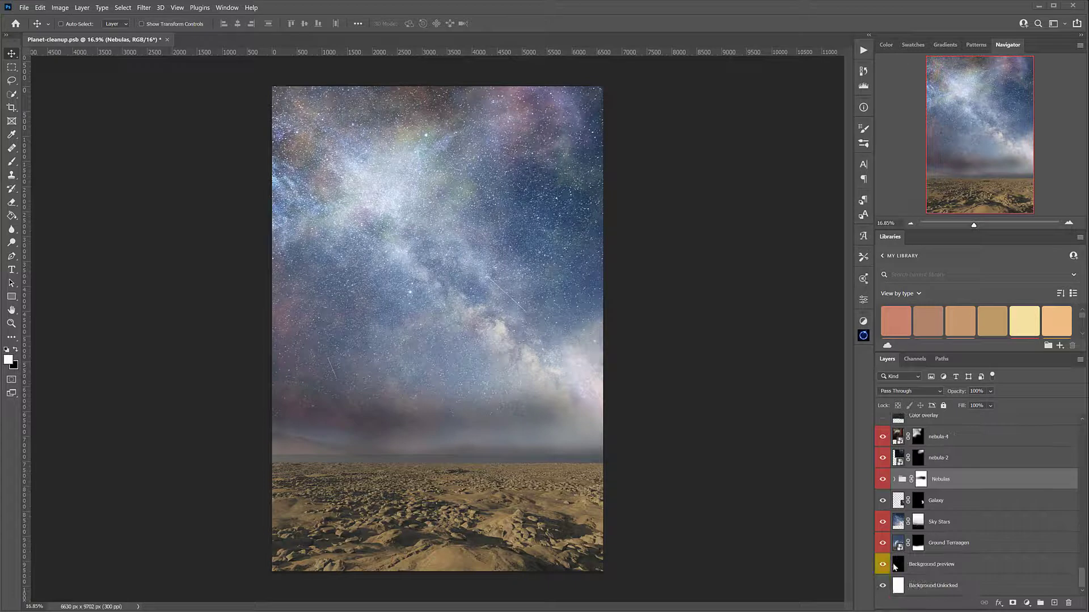
pyautogui.click(883, 522)
pyautogui.click(882, 479)
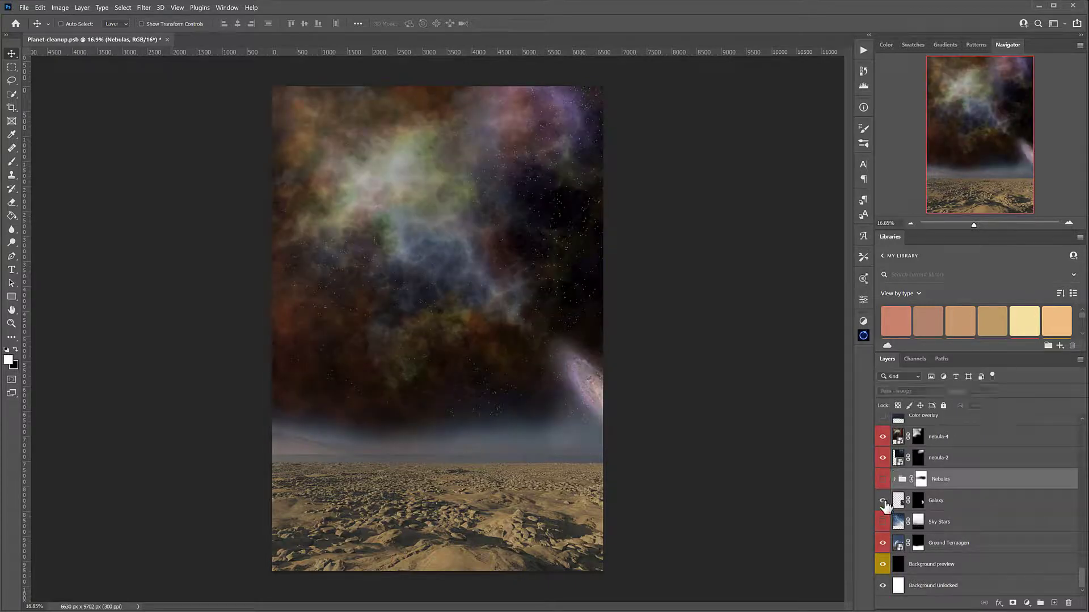
pyautogui.click(882, 543)
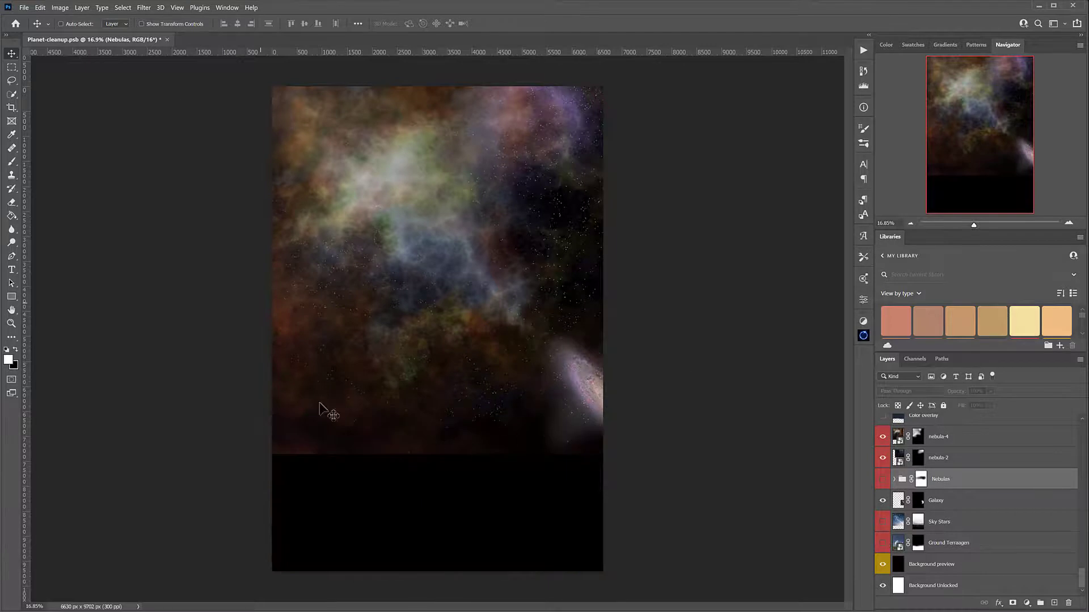
pyautogui.click(882, 542)
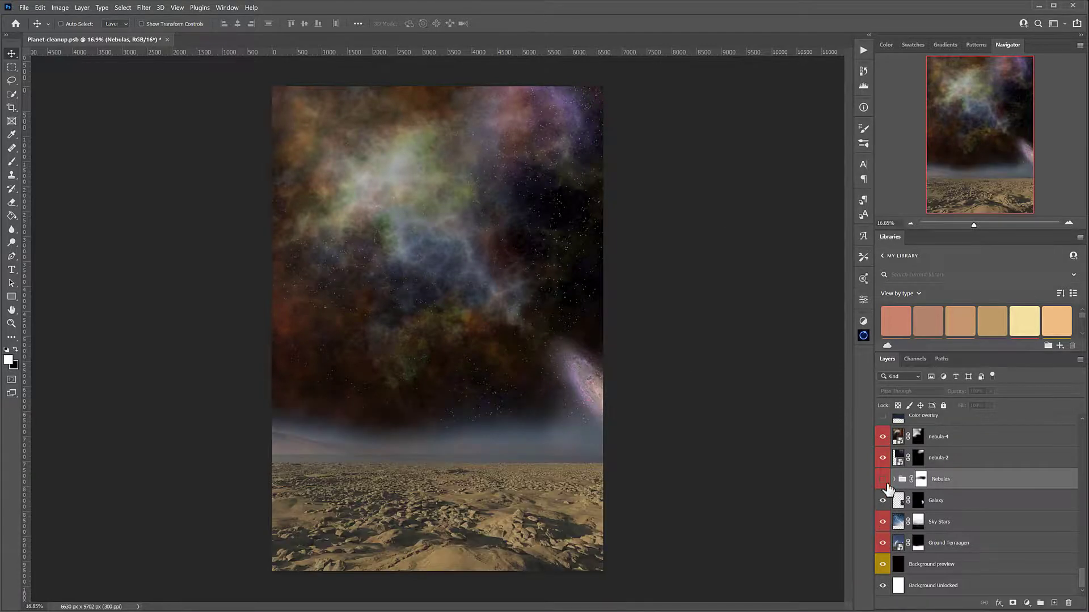
pyautogui.click(882, 500)
# Check the blend modes of the nebula-4 and Large nebula layers
pyautogui.scroll(3, 958, 516)
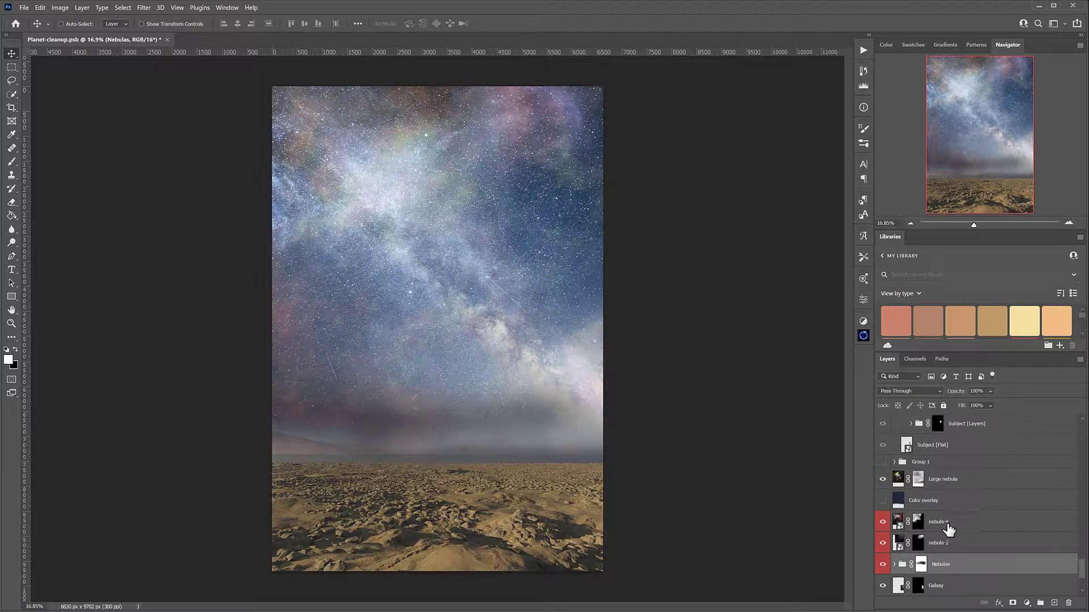
pyautogui.click(946, 502)
pyautogui.click(949, 526)
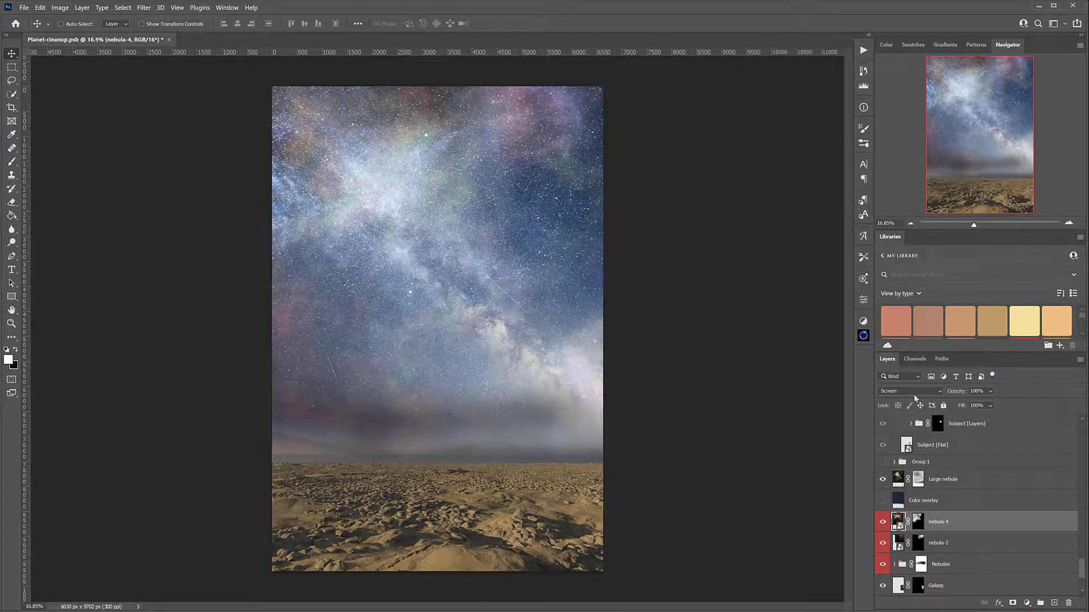
pyautogui.click(954, 482)
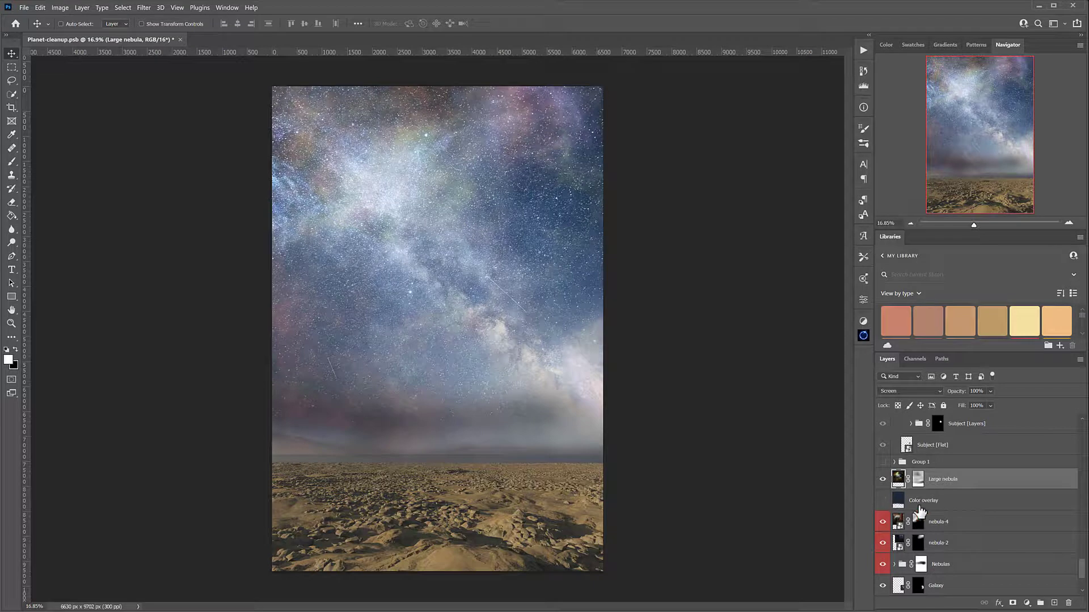
# Turn on the Color overlay layer, comparing its effect with Large nebula hidden, and show Large nebula again
pyautogui.click(883, 481)
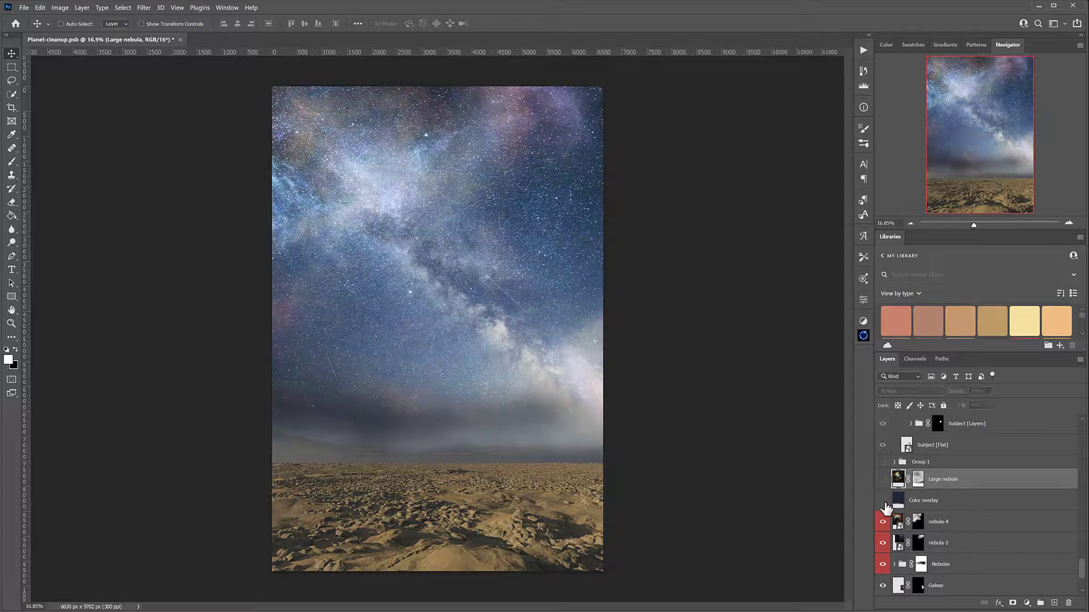
pyautogui.click(883, 502)
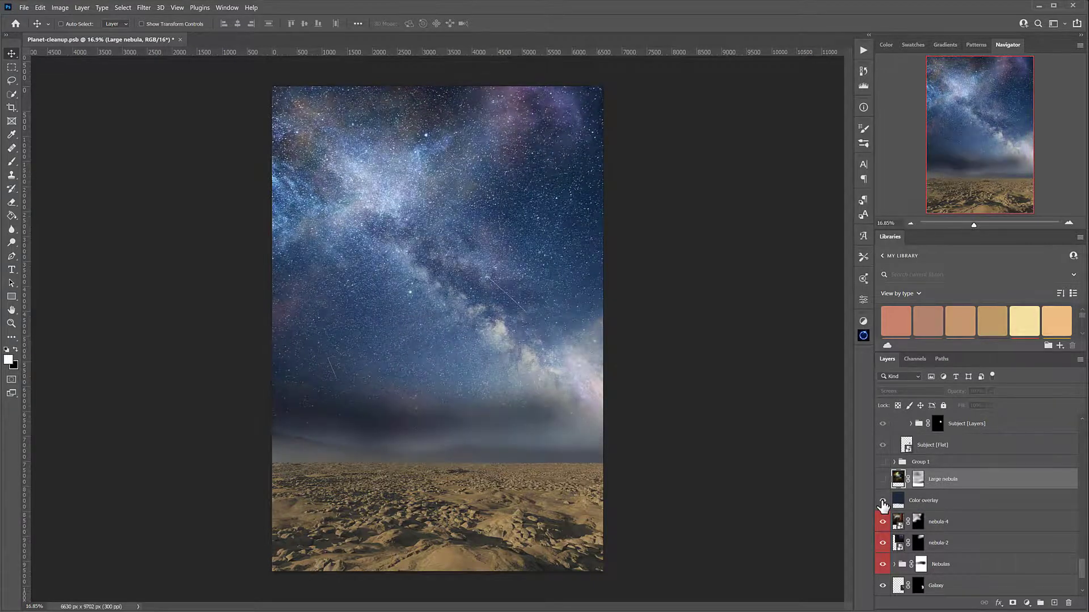
pyautogui.click(883, 502)
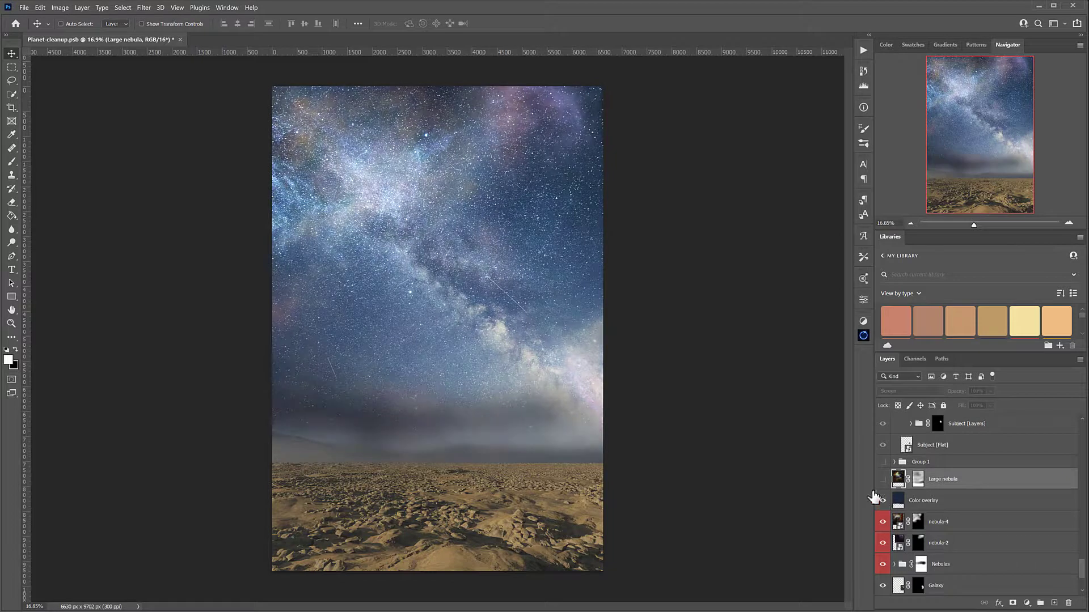
pyautogui.click(883, 502)
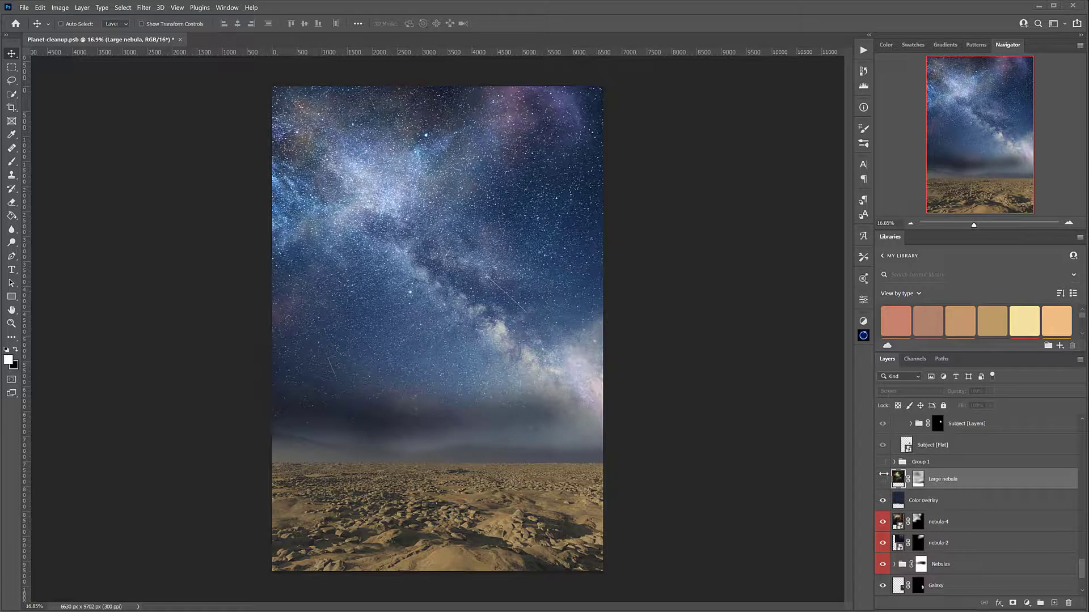
pyautogui.click(882, 479)
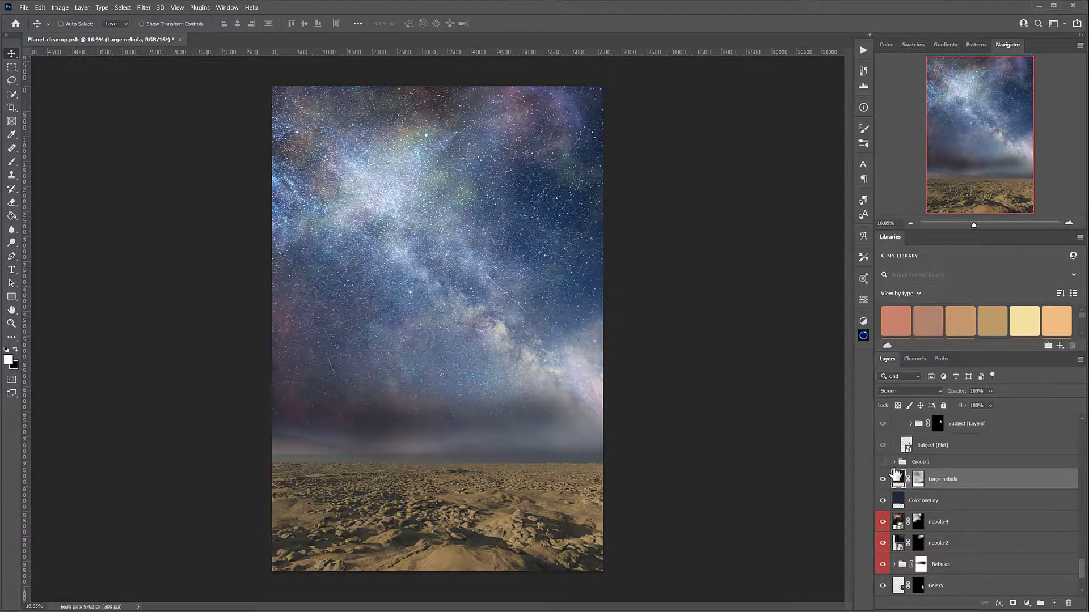
# Expand the Group 1 layer group and rename it Big Planet
pyautogui.click(895, 463)
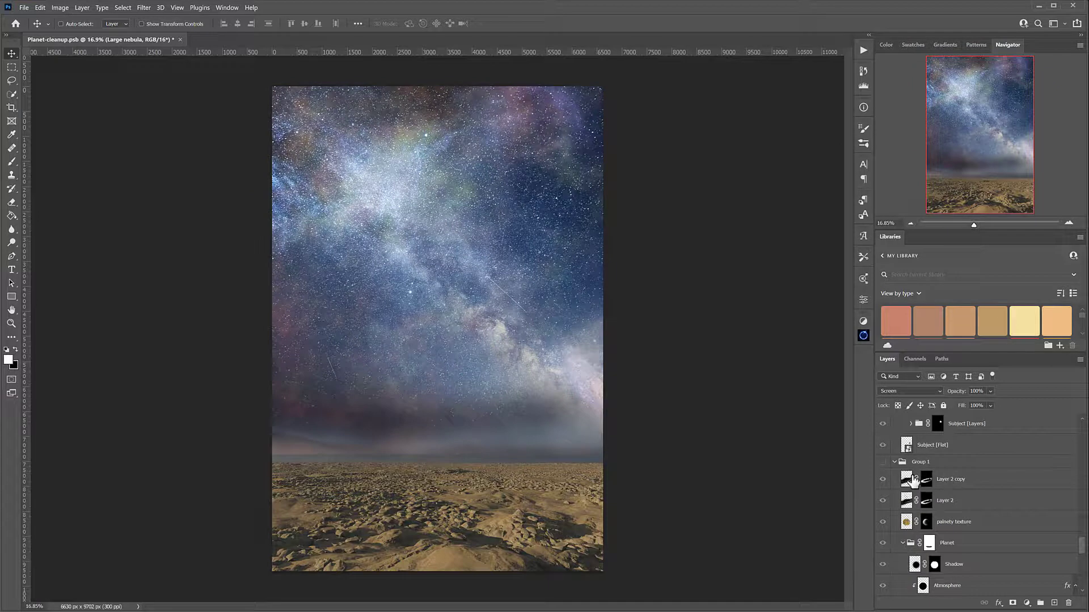
pyautogui.scroll(-1, 915, 479)
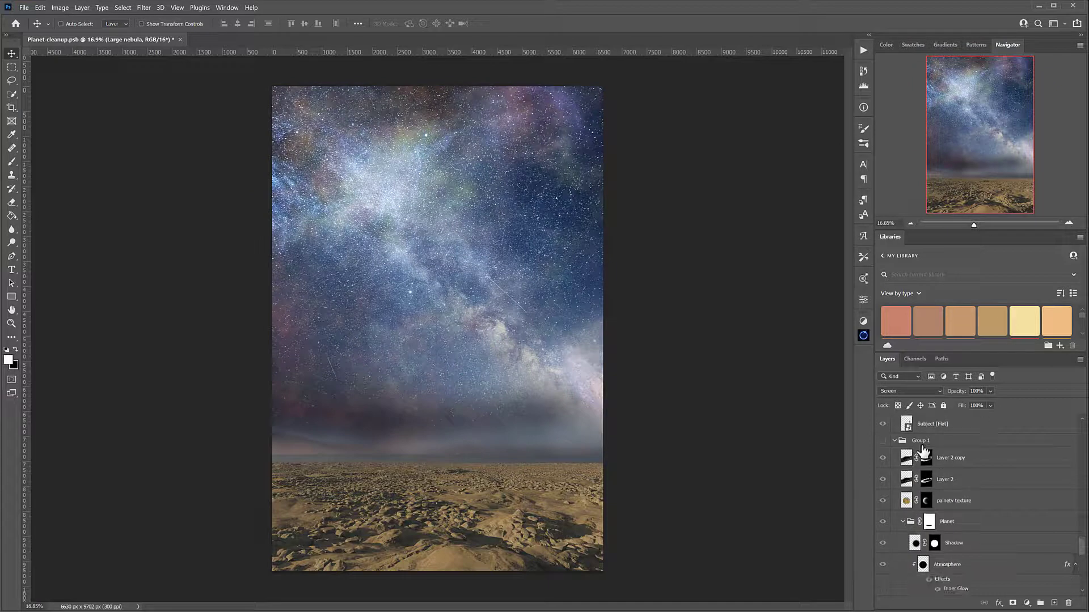
pyautogui.doubleClick(923, 441)
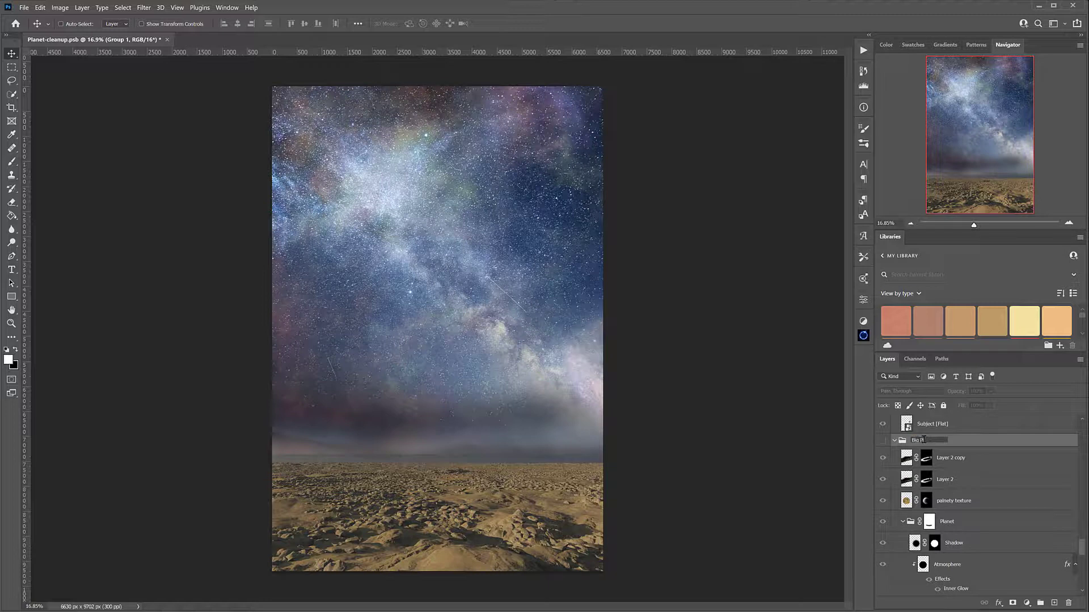
pyautogui.press('Return')
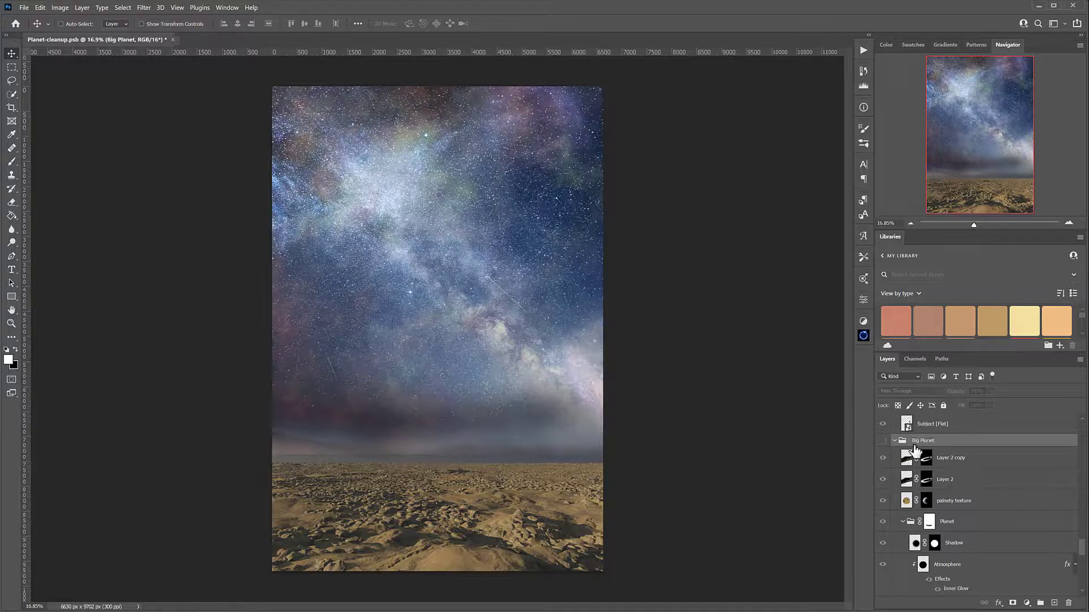
# Show the Big Planet group in the composite
pyautogui.scroll(-2, 910, 477)
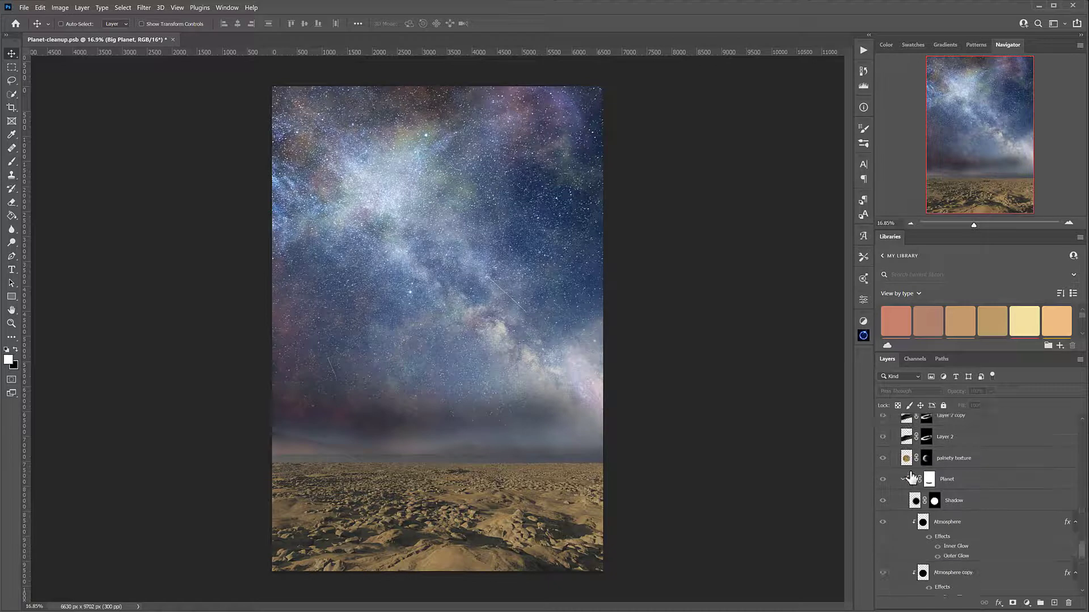
pyautogui.scroll(1, 911, 478)
pyautogui.click(883, 419)
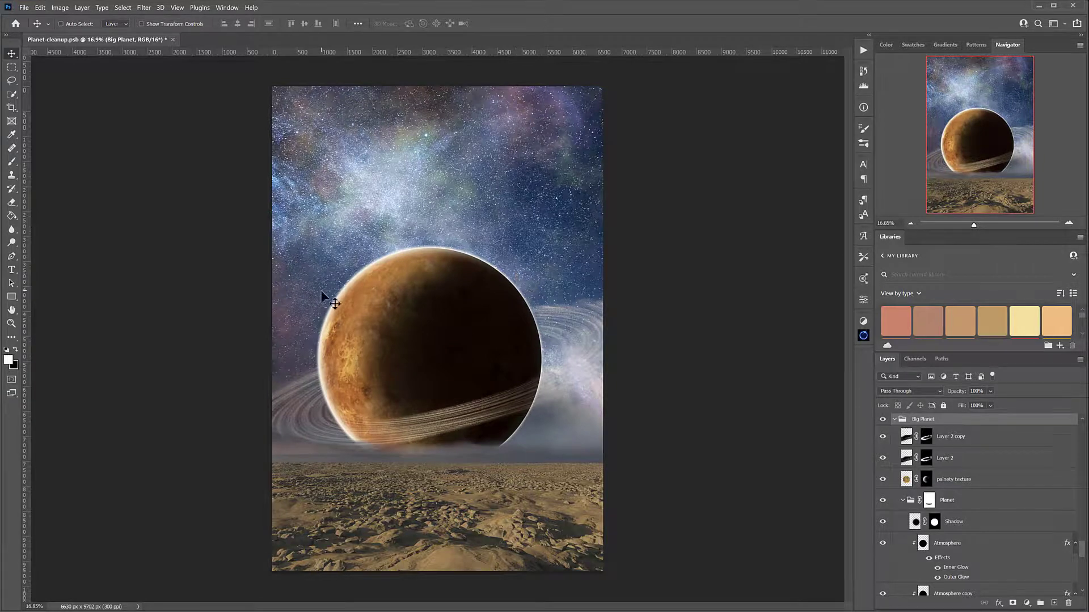
# Hide the Layer 1 copy, CutMask, CutMask copy and Shadow layers inside the Planet group
pyautogui.scroll(-5, 934, 495)
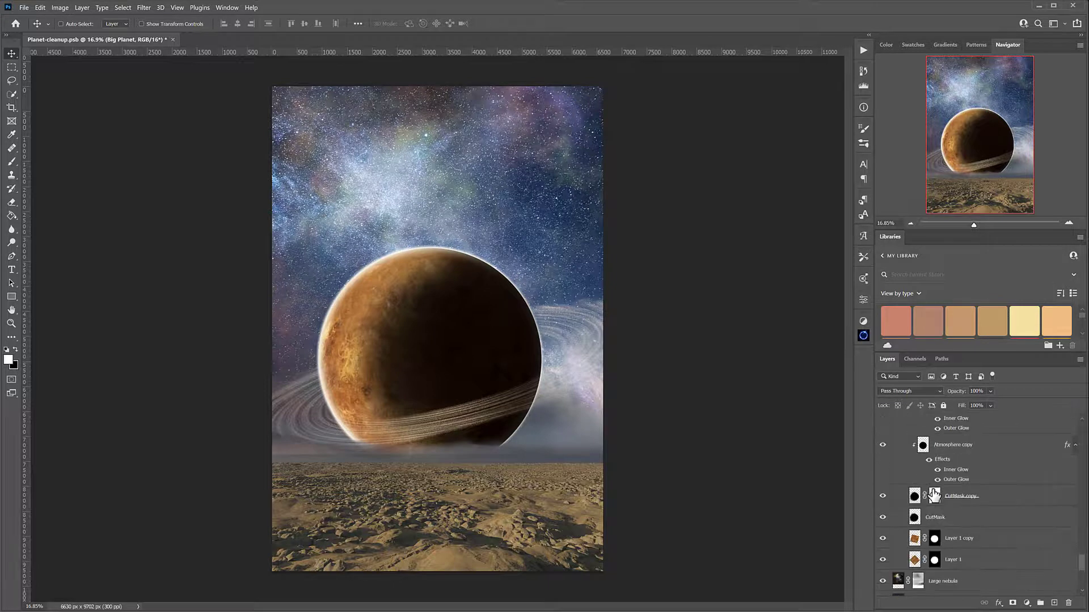
pyautogui.scroll(-2, 934, 496)
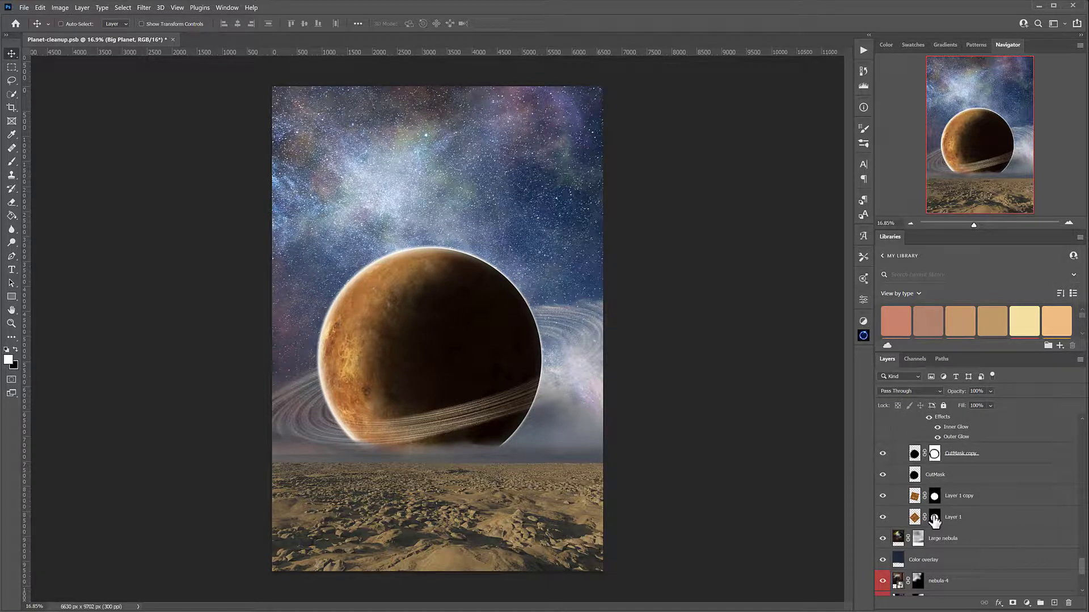
pyautogui.moveTo(882, 495); pyautogui.dragTo(883, 454)
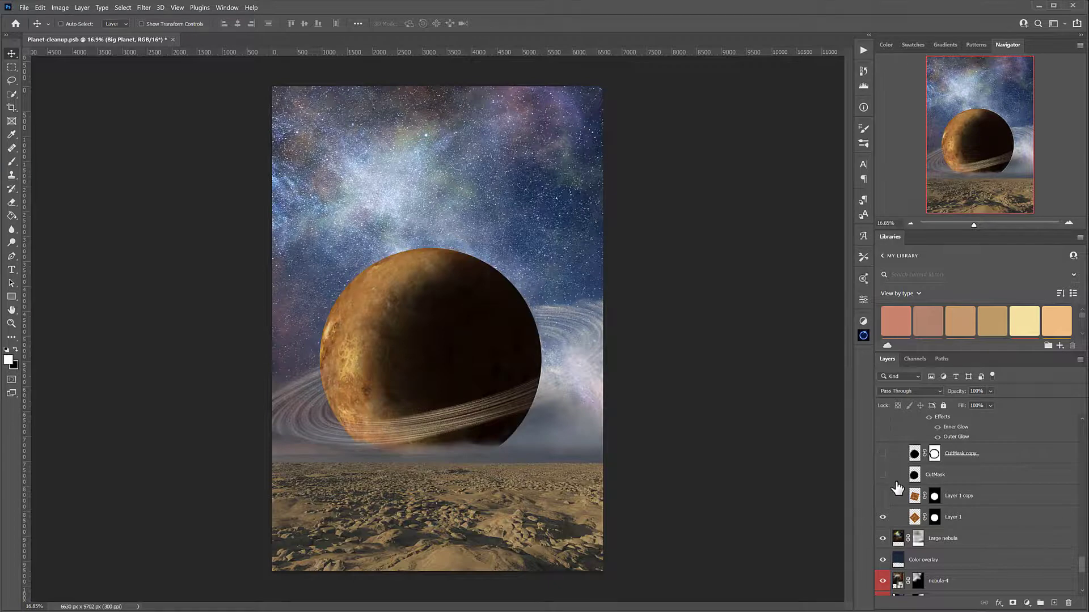
pyautogui.scroll(5, 893, 486)
pyautogui.click(883, 480)
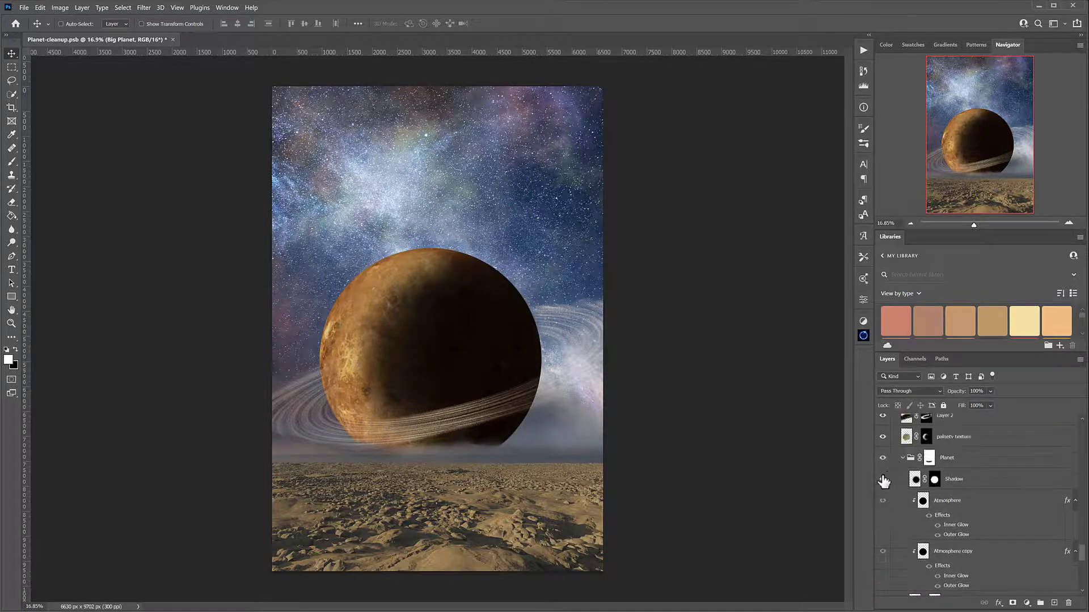
pyautogui.scroll(-5, 936, 526)
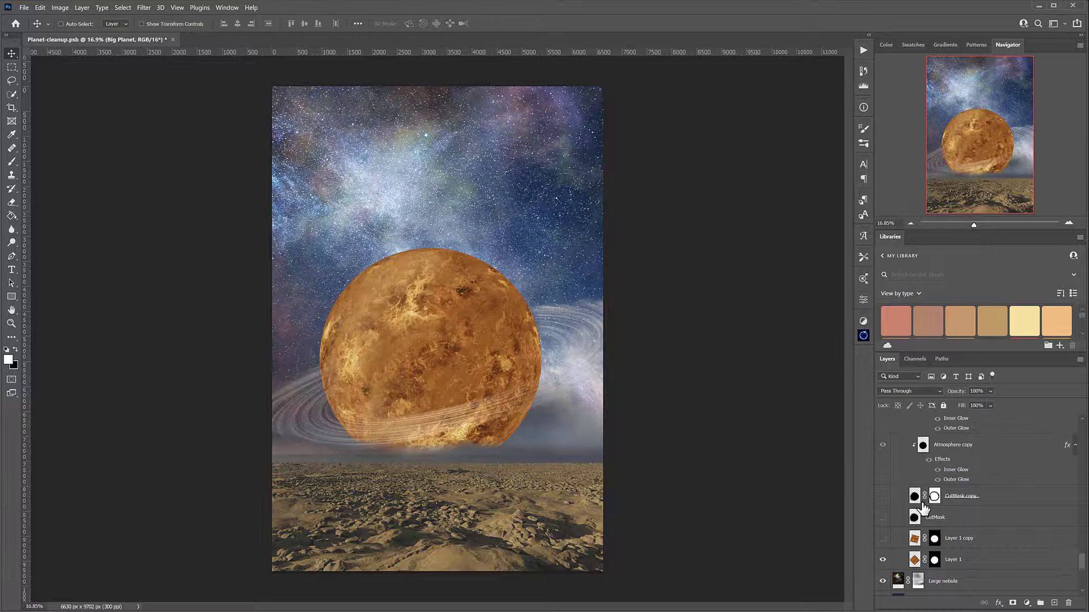
# Hide the palnety texture, Layer 2 and Layer 2 copy layers, leaving only Layer 1 of the planet
pyautogui.scroll(4, 913, 479)
pyautogui.click(883, 459)
pyautogui.click(883, 459)
pyautogui.scroll(-5, 938, 532)
pyautogui.scroll(-1, 938, 530)
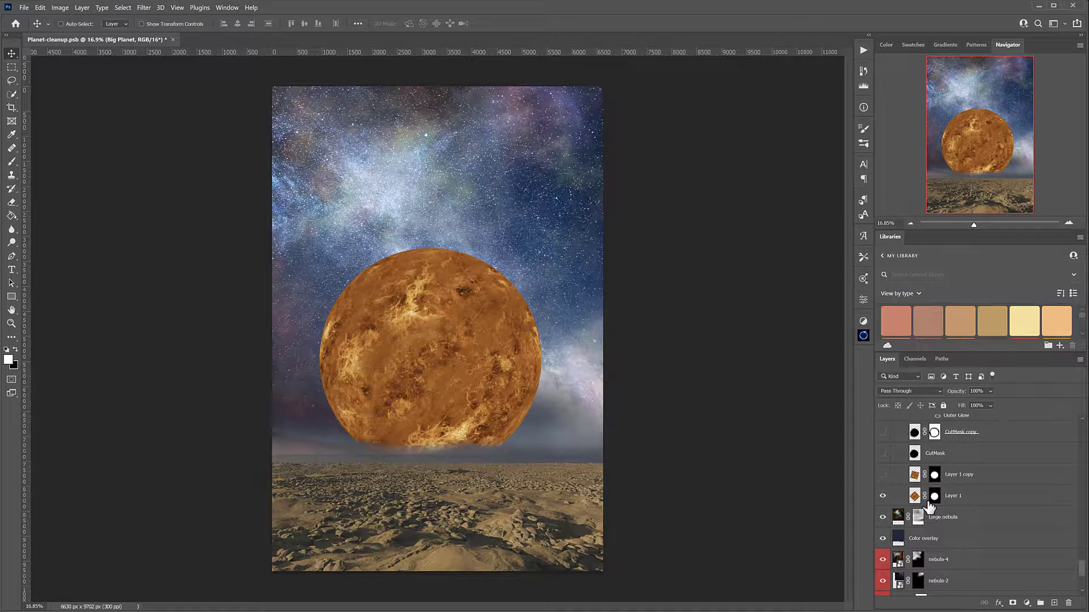
# Disable Layer 1's mask to expose the full texture, and draw a circular selection over its center
pyautogui.keyDown('shift'); pyautogui.click(934, 498); pyautogui.keyUp('shift')
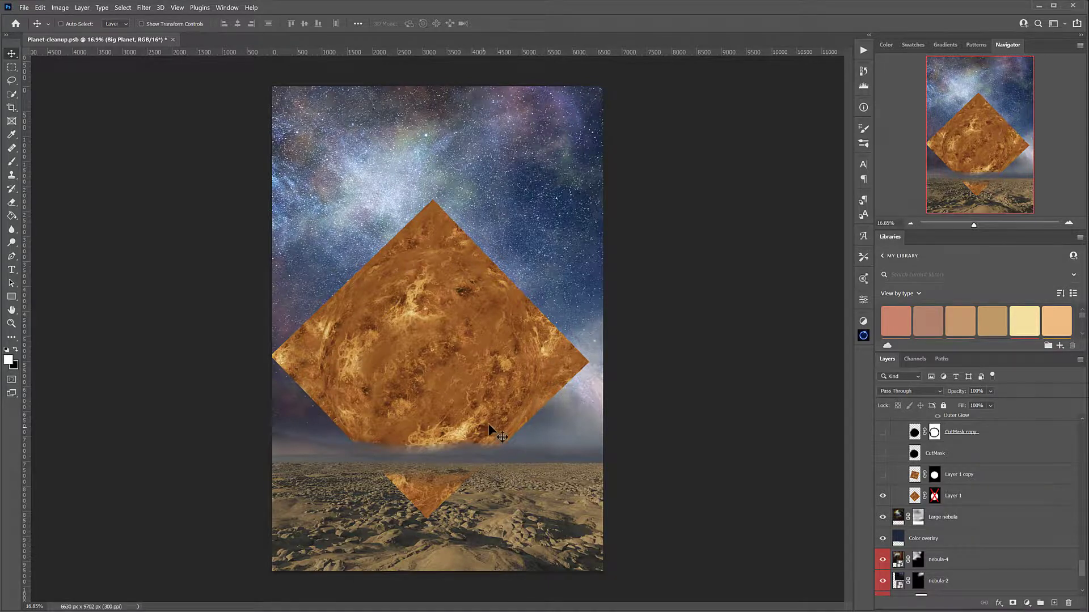
pyautogui.rightClick(12, 68)
pyautogui.click(57, 79)
pyautogui.moveTo(354, 279); pyautogui.dragTo(559, 435)
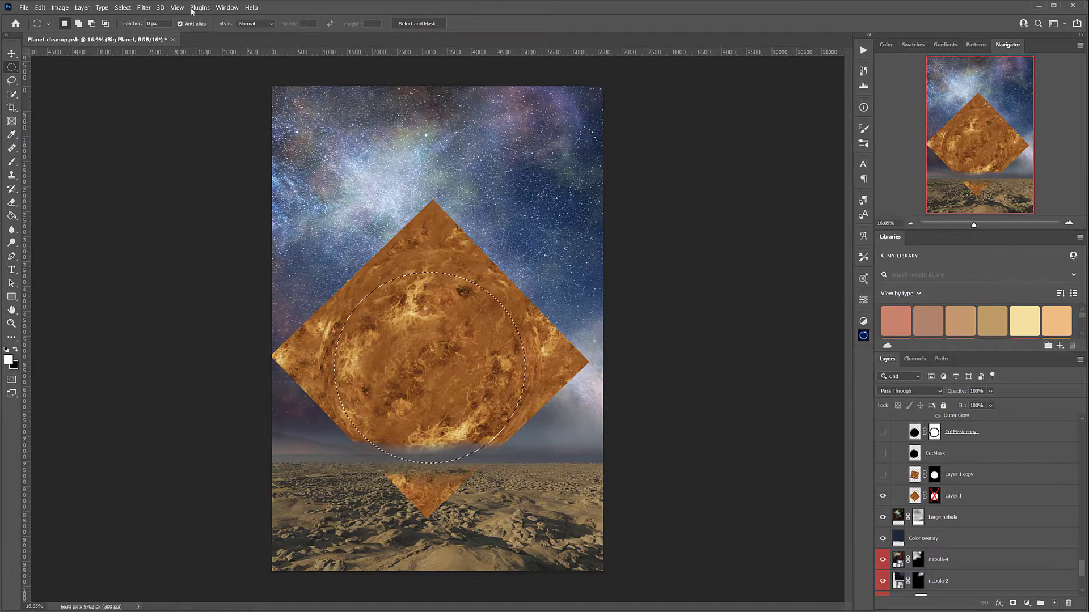
# Preview the Spherize filter at 100% on Layer 1 and cancel it, deselect, and re-enable the layer's mask
pyautogui.click(915, 497)
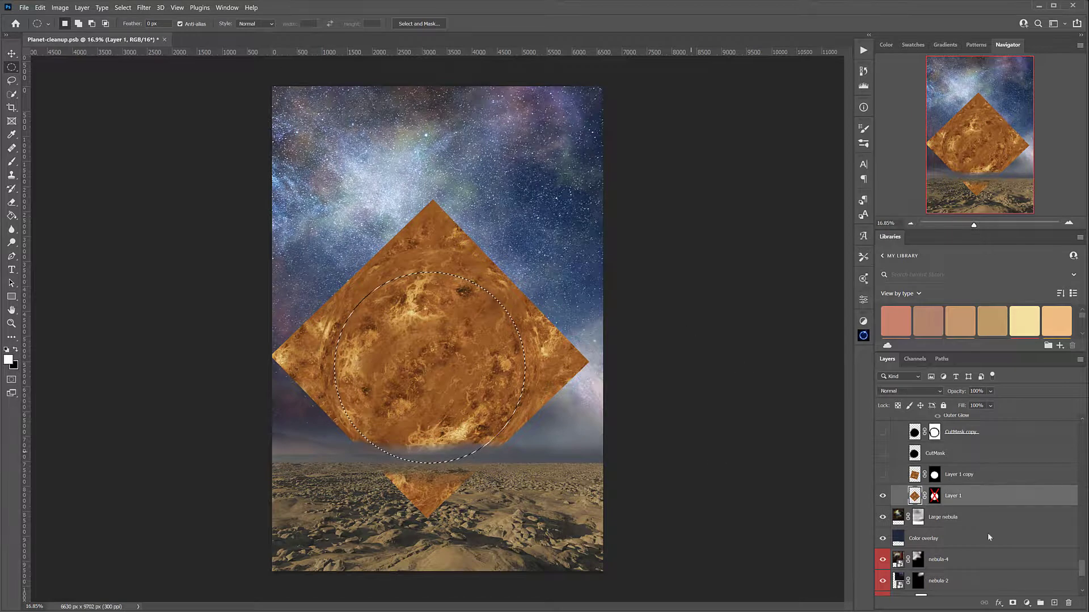
pyautogui.click(143, 8)
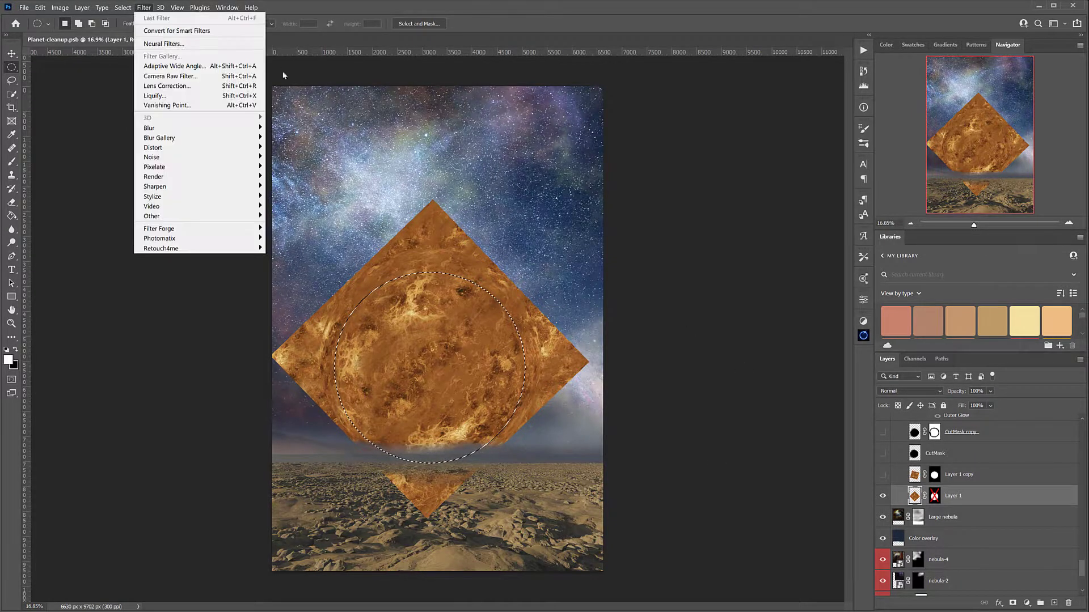
pyautogui.moveTo(195, 148)
pyautogui.click(287, 196)
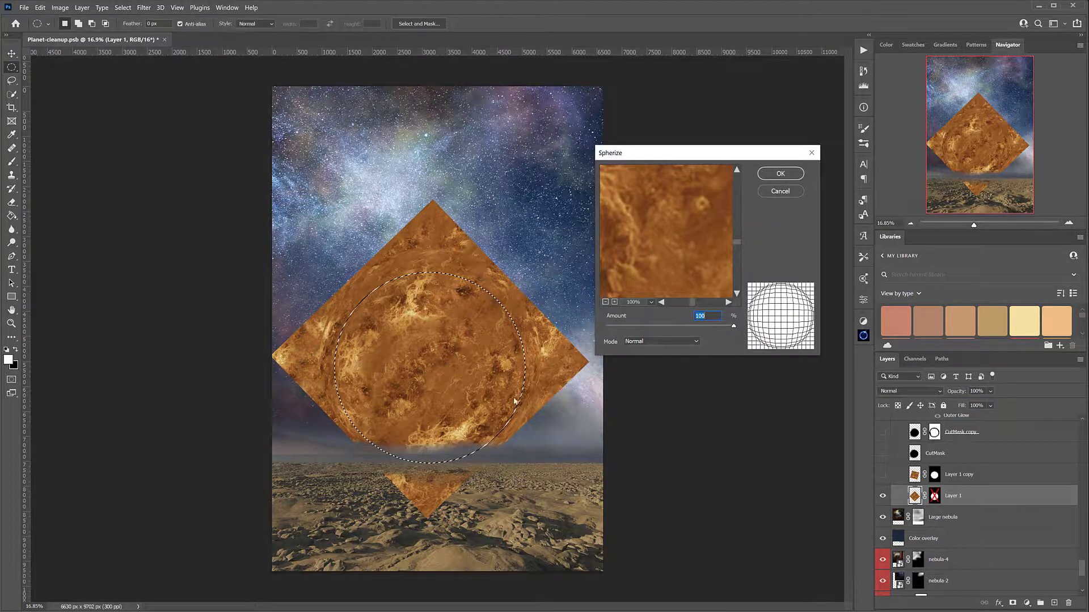
pyautogui.click(780, 191)
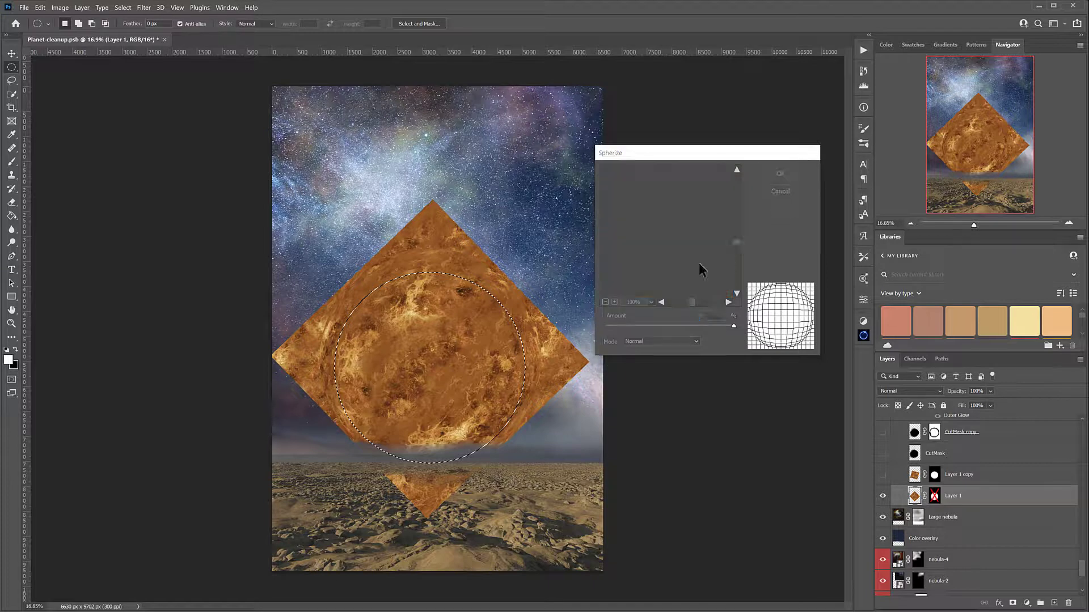
pyautogui.hotkey('ctrl', 'd')
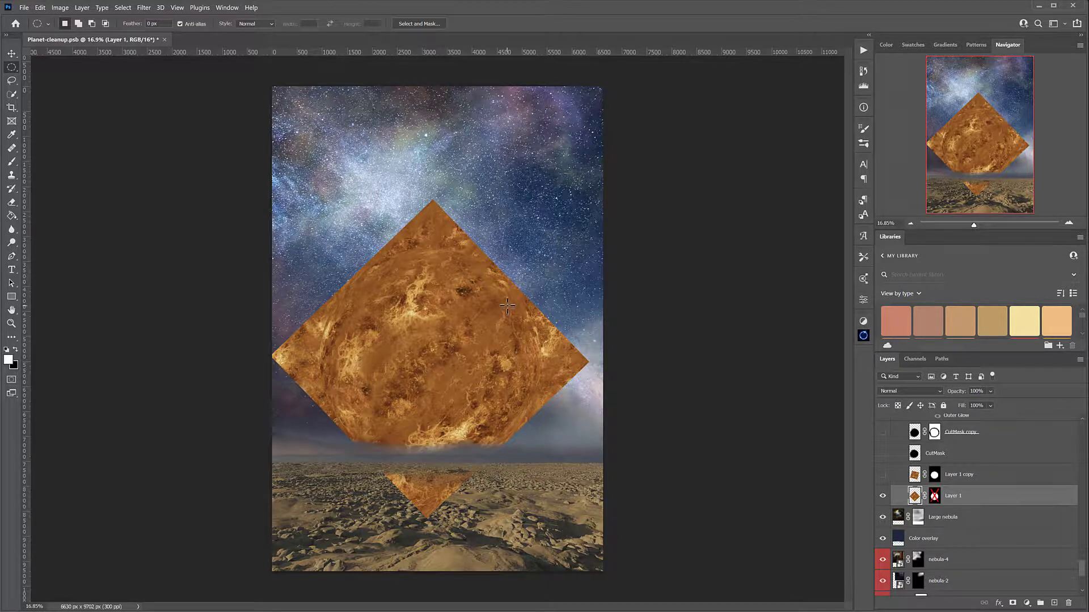
pyautogui.keyDown('shift'); pyautogui.click(934, 496); pyautogui.keyUp('shift')
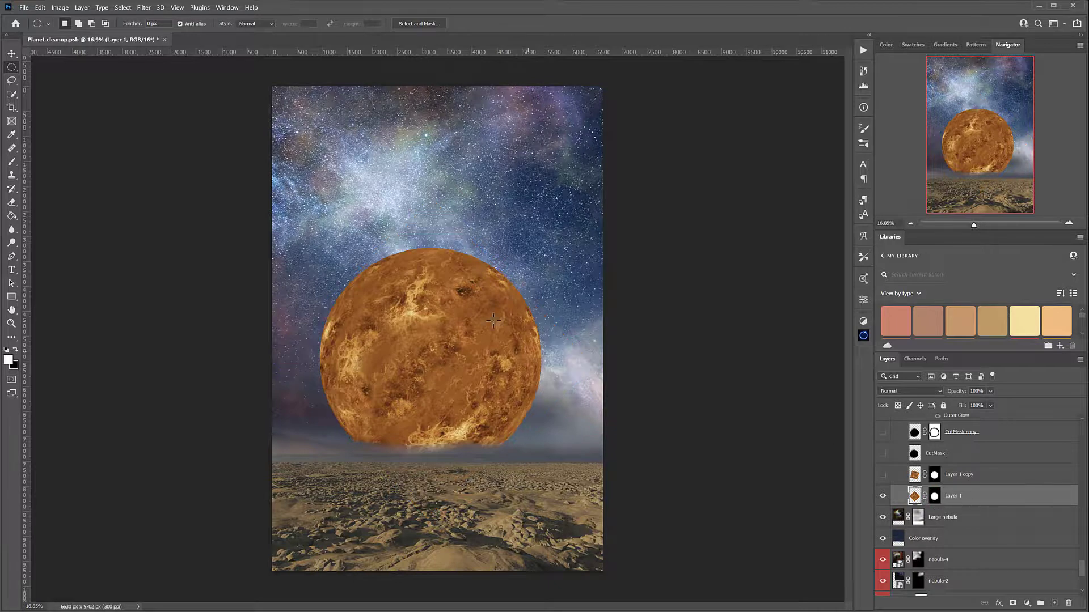
# Show Layer 1 copy, check its blend mode and fill, and compare the planet with the layer off and on
pyautogui.click(882, 478)
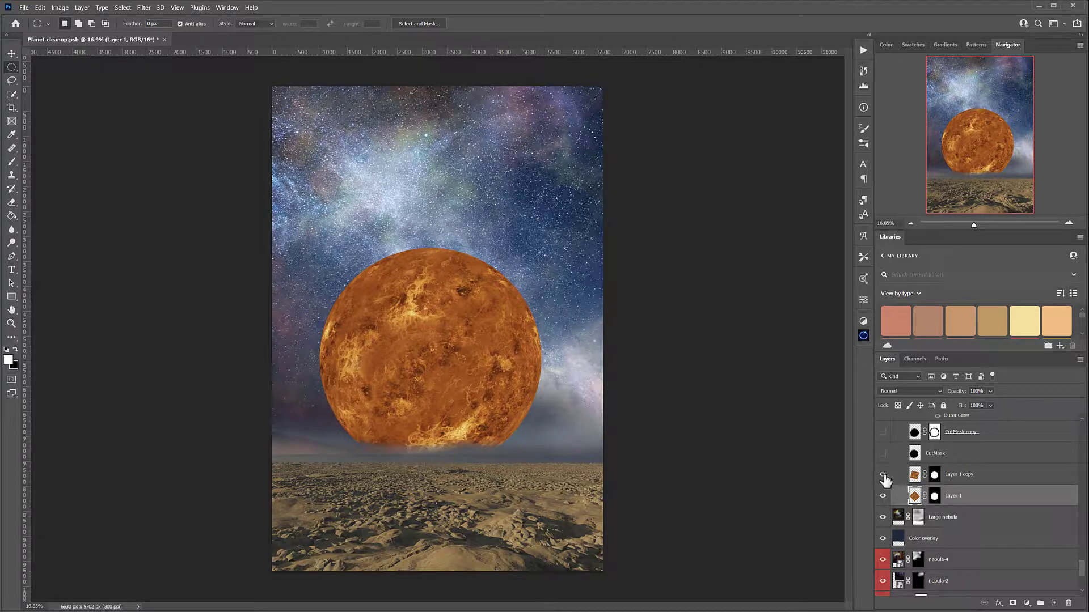
pyautogui.click(983, 483)
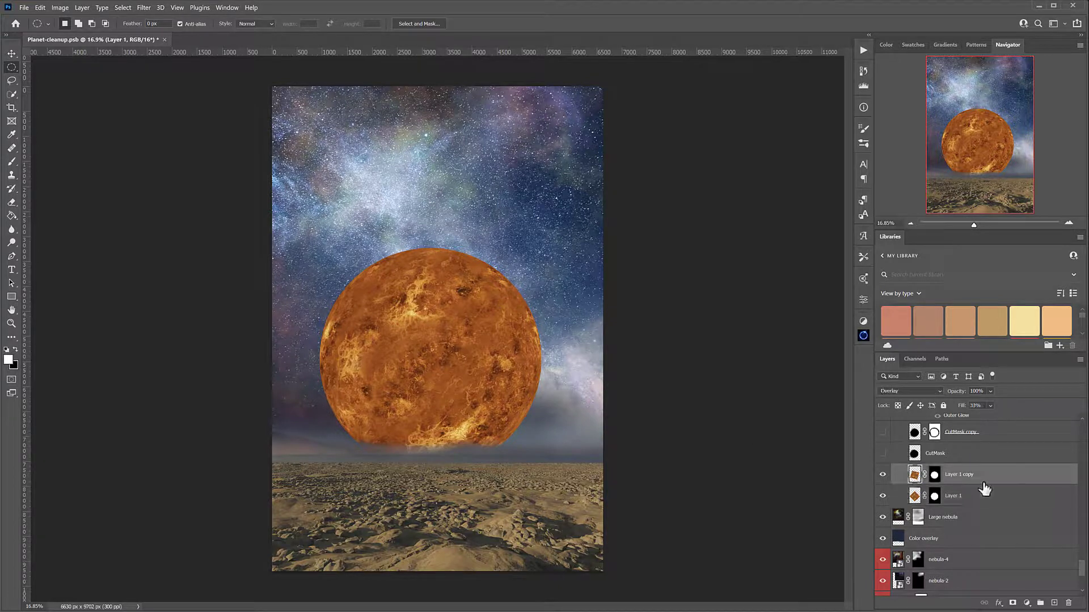
pyautogui.click(883, 477)
pyautogui.click(882, 476)
pyautogui.click(882, 477)
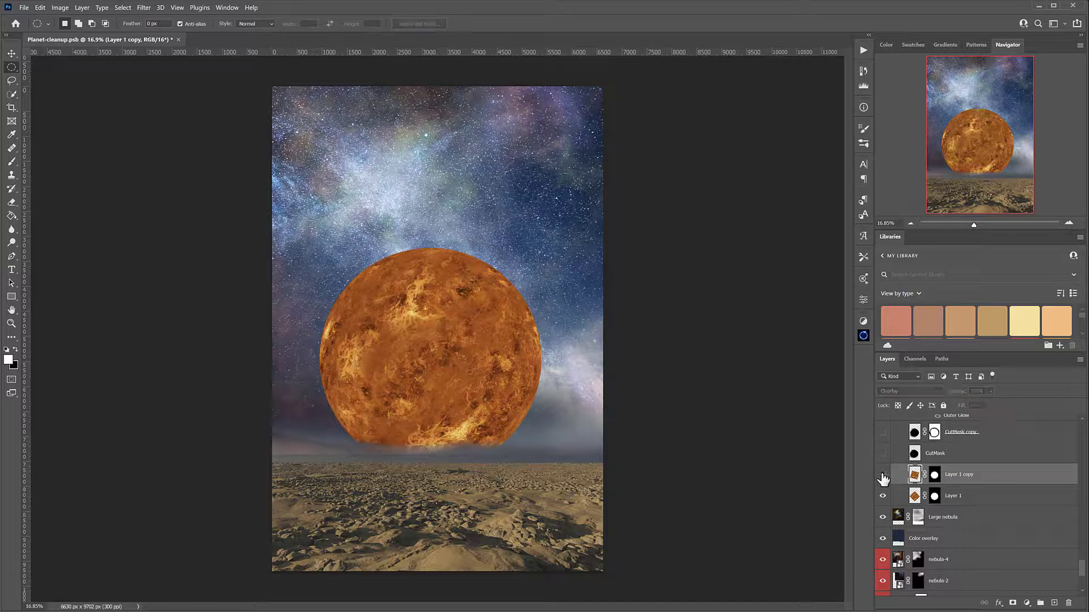
pyautogui.click(882, 476)
# Show the CutMask and CutMask copy layers with their clipped atmosphere glow, and review the Atmosphere layers' effects
pyautogui.scroll(2, 883, 487)
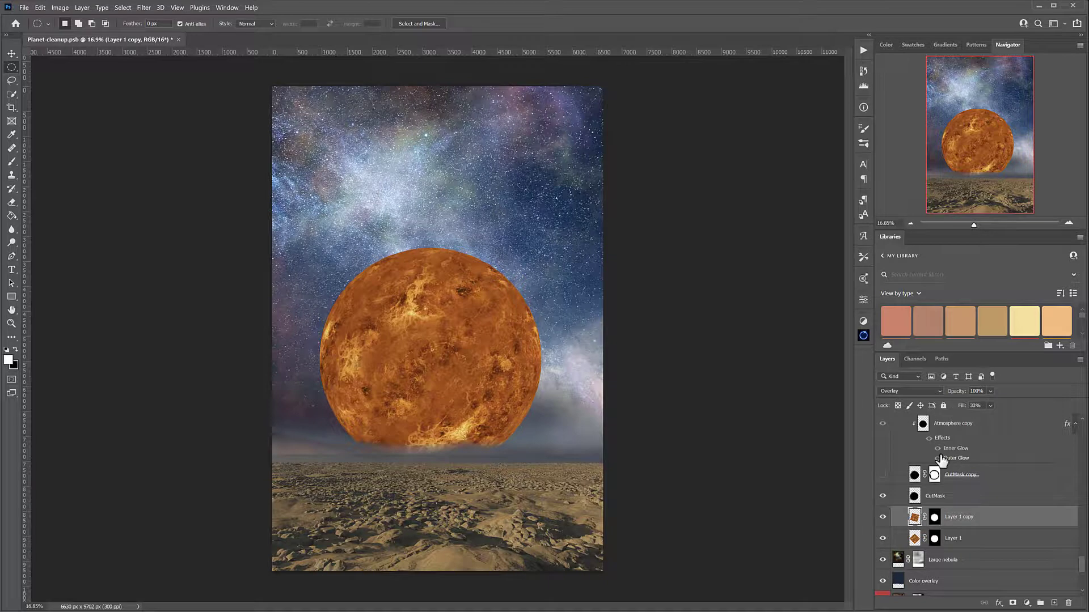
pyautogui.click(884, 476)
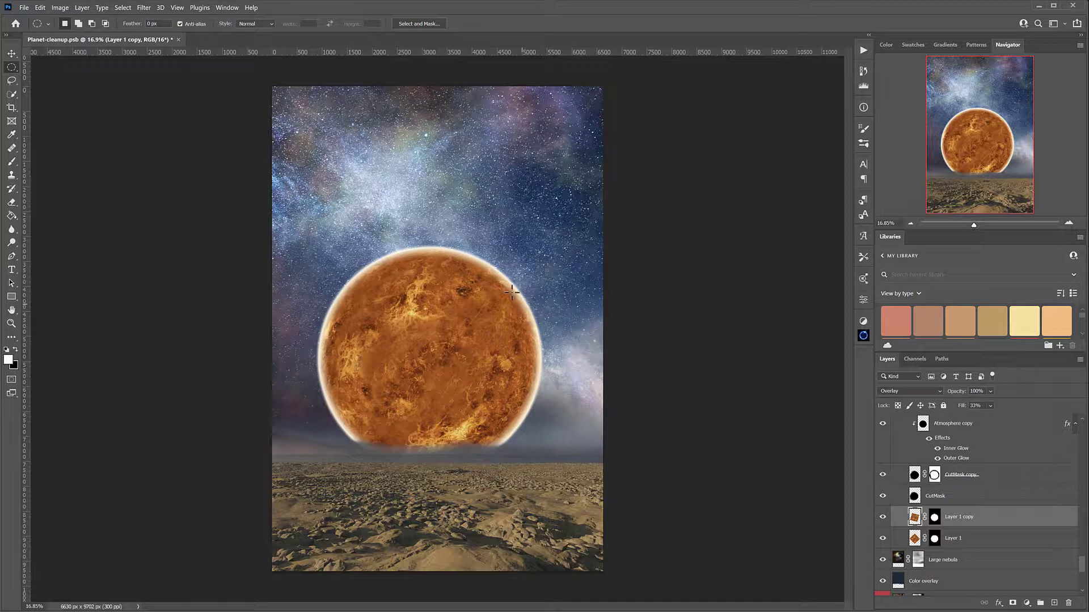
pyautogui.scroll(2, 888, 521)
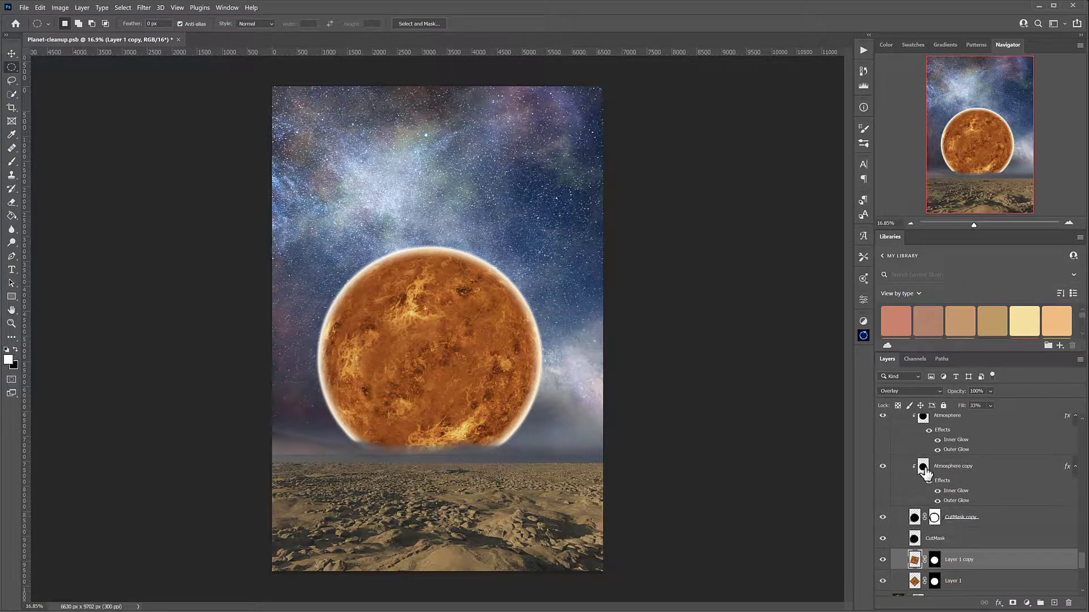
pyautogui.scroll(2, 960, 504)
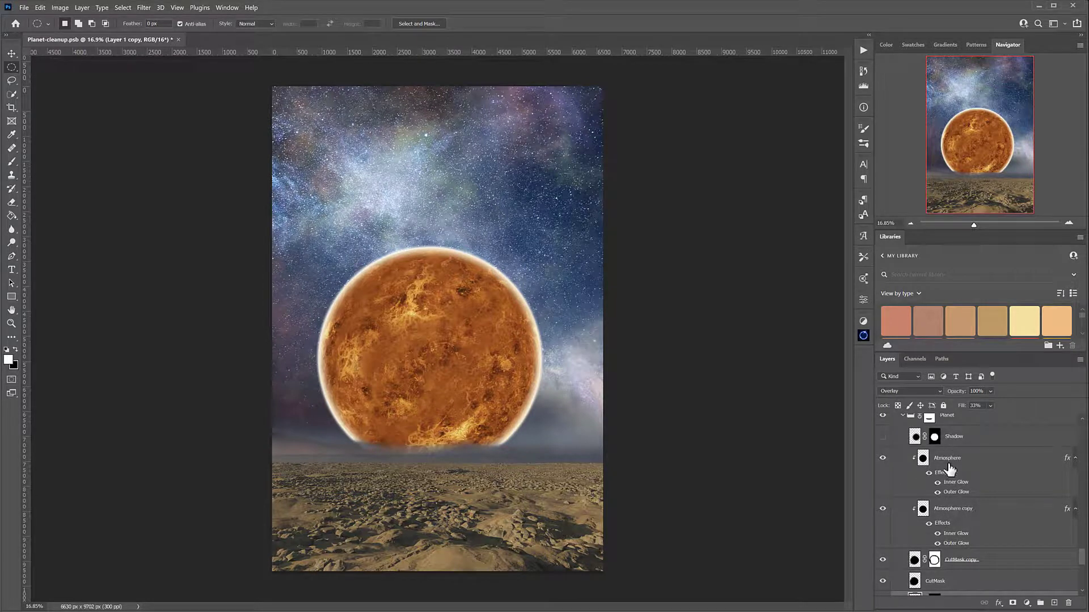
# Show the Shadow layer over the planet and collapse the Planet group
pyautogui.scroll(1, 951, 491)
pyautogui.scroll(1, 952, 491)
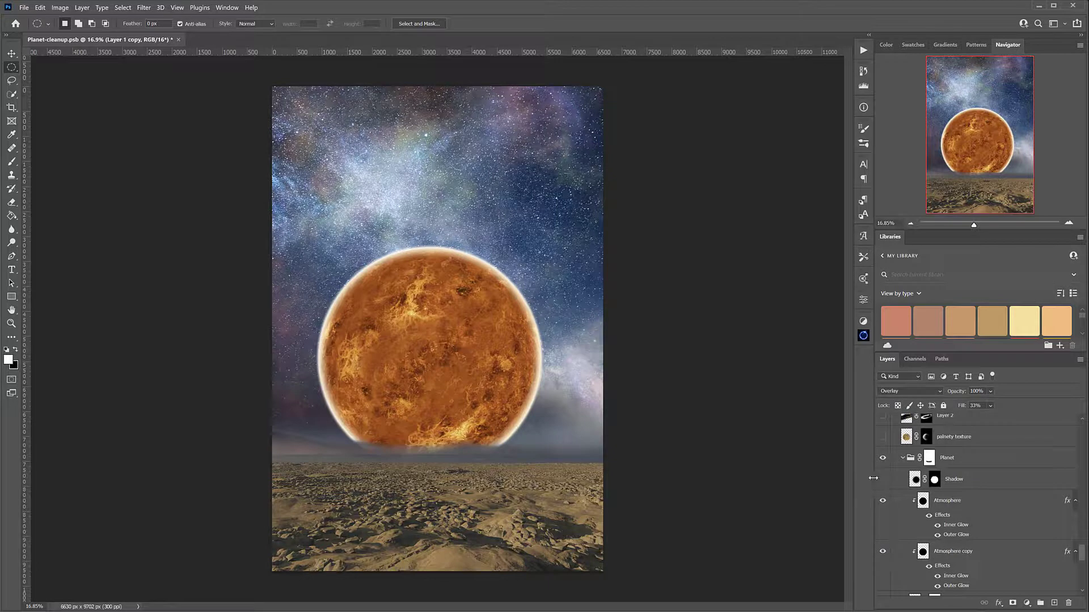
pyautogui.click(883, 481)
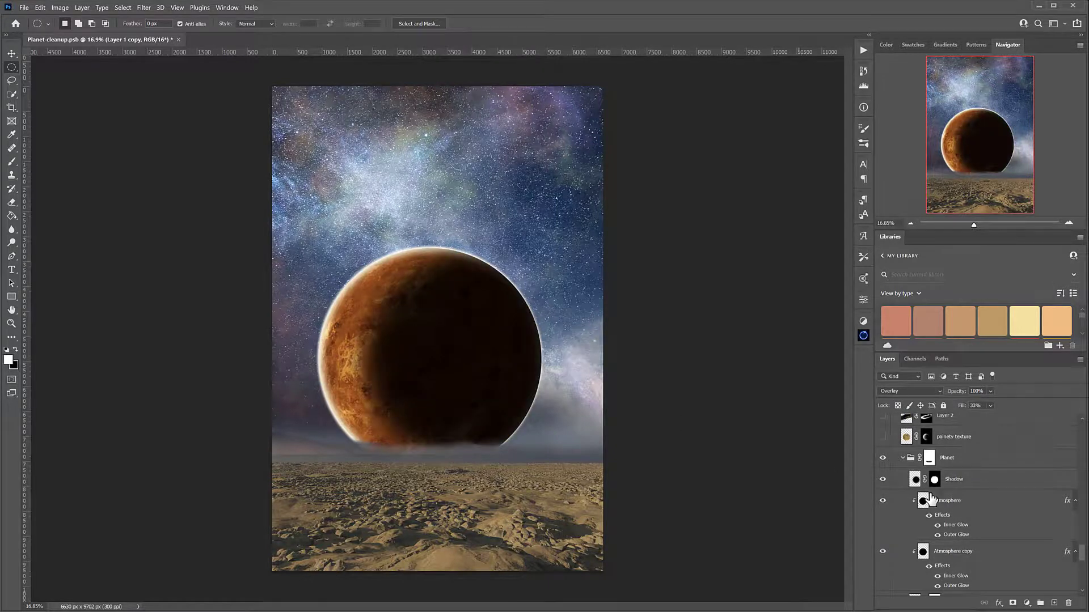
pyautogui.click(903, 458)
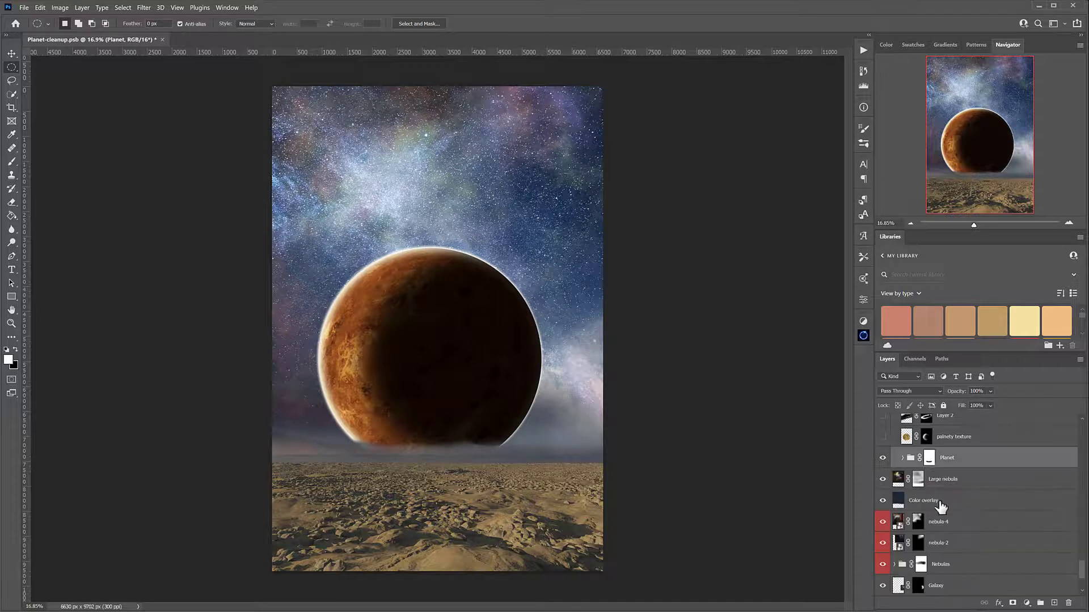
# Show the palnety texture layer, comparing the planet with it off and on
pyautogui.scroll(2, 960, 498)
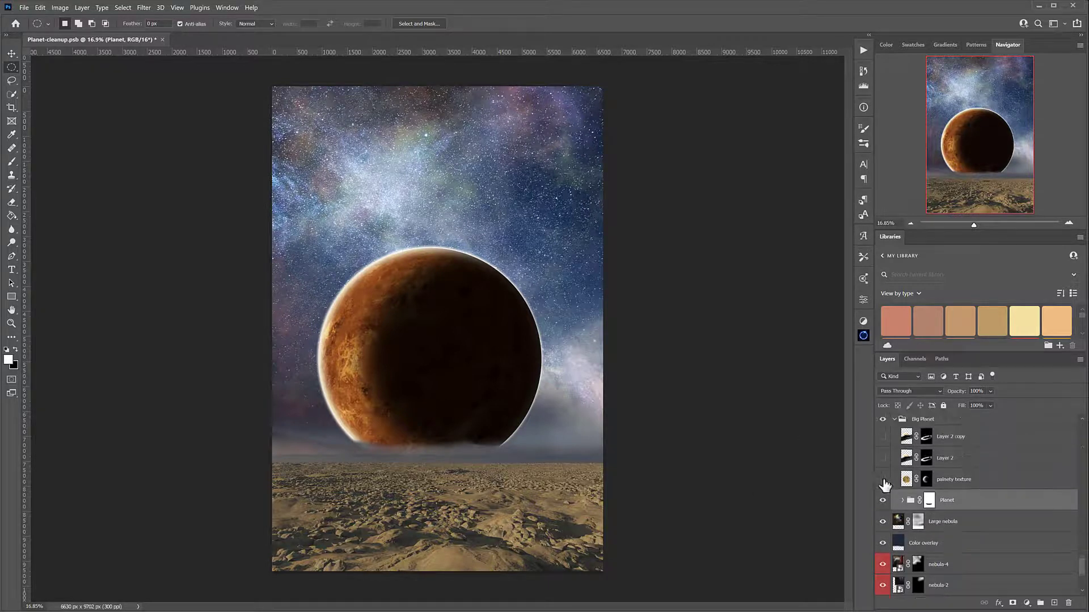
pyautogui.click(883, 481)
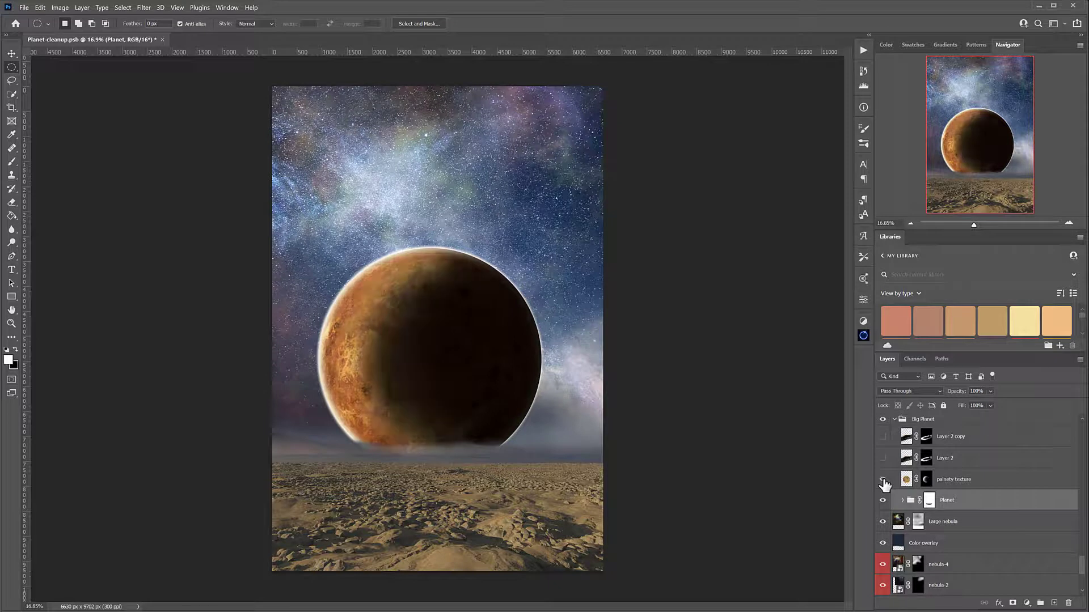
pyautogui.click(883, 481)
pyautogui.click(883, 481)
# Check the palnety texture layer's blend settings and temporarily disable its mask to view the whole texture
pyautogui.click(973, 483)
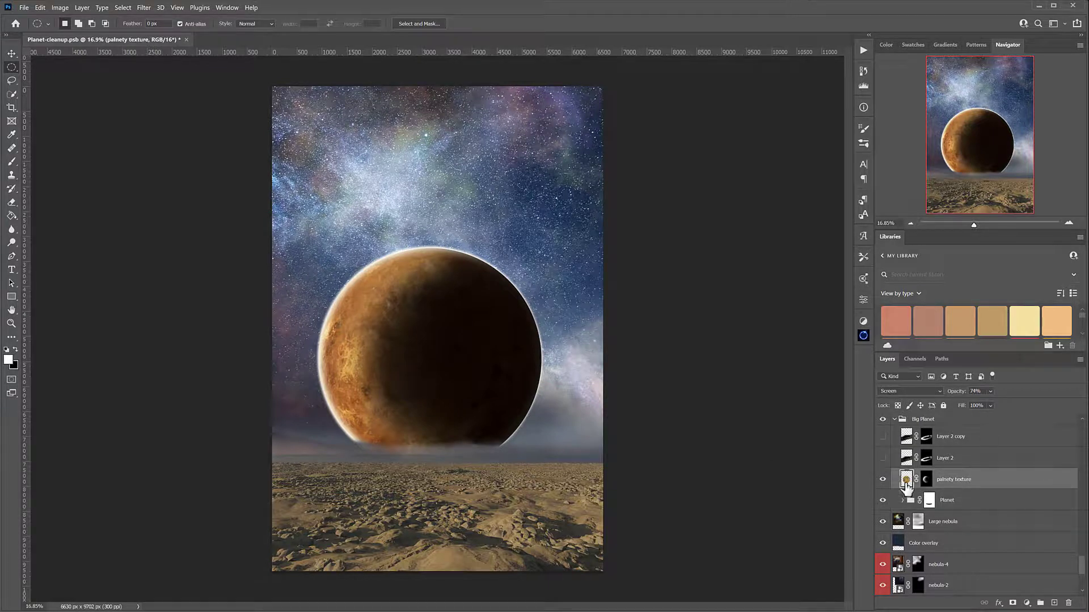
pyautogui.keyDown('shift'); pyautogui.click(926, 480); pyautogui.keyUp('shift')
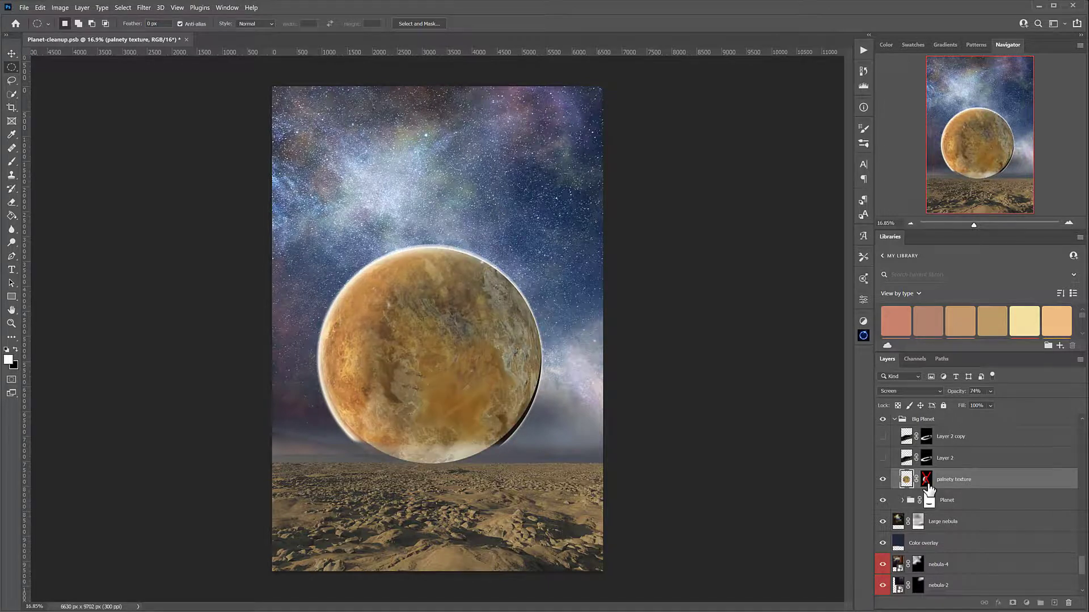
pyautogui.keyDown('shift'); pyautogui.click(926, 481); pyautogui.keyUp('shift')
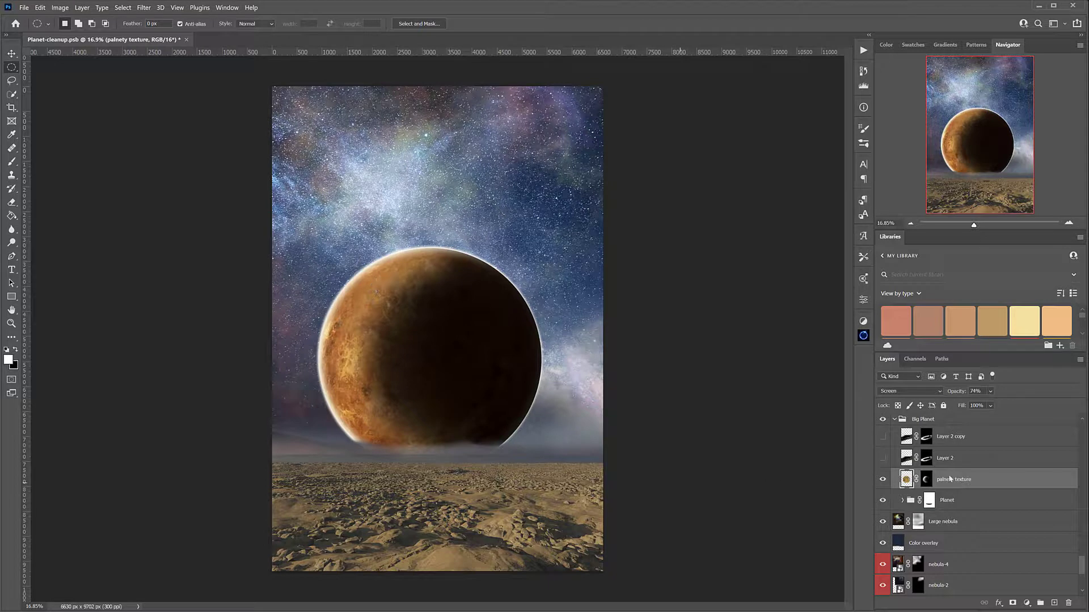
# Show the Layer 2 and Layer 2 copy ring layers around the planet and collapse the Big Planet group
pyautogui.click(883, 460)
pyautogui.click(883, 436)
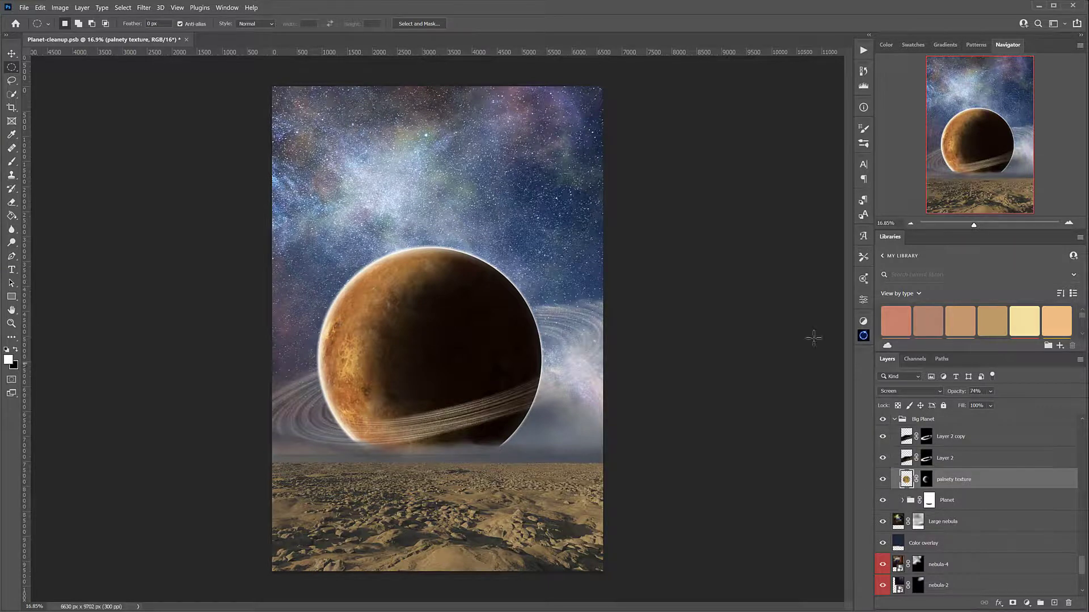
pyautogui.scroll(2, 972, 495)
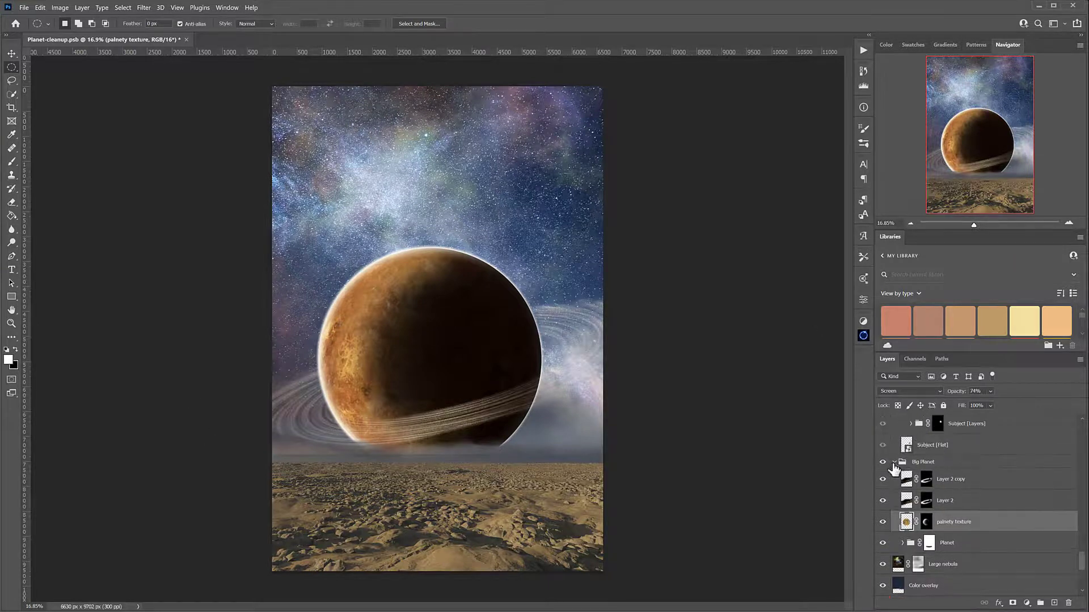
pyautogui.click(895, 463)
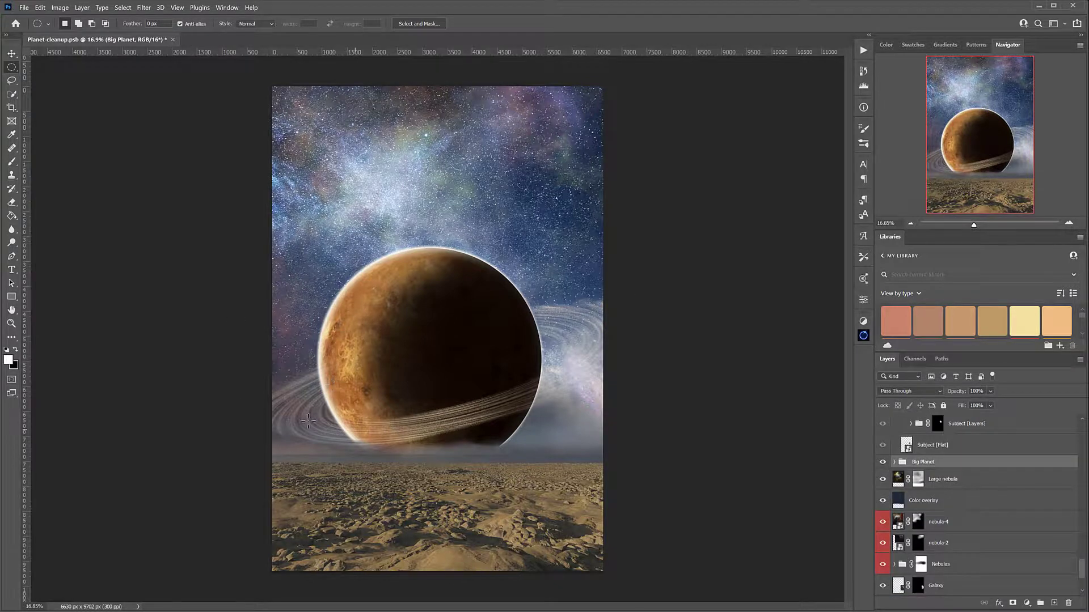
# Show the moon group with only its Subject [Flat] layer visible, hiding the Depth and Subject [Layers] groups
pyautogui.scroll(2, 935, 476)
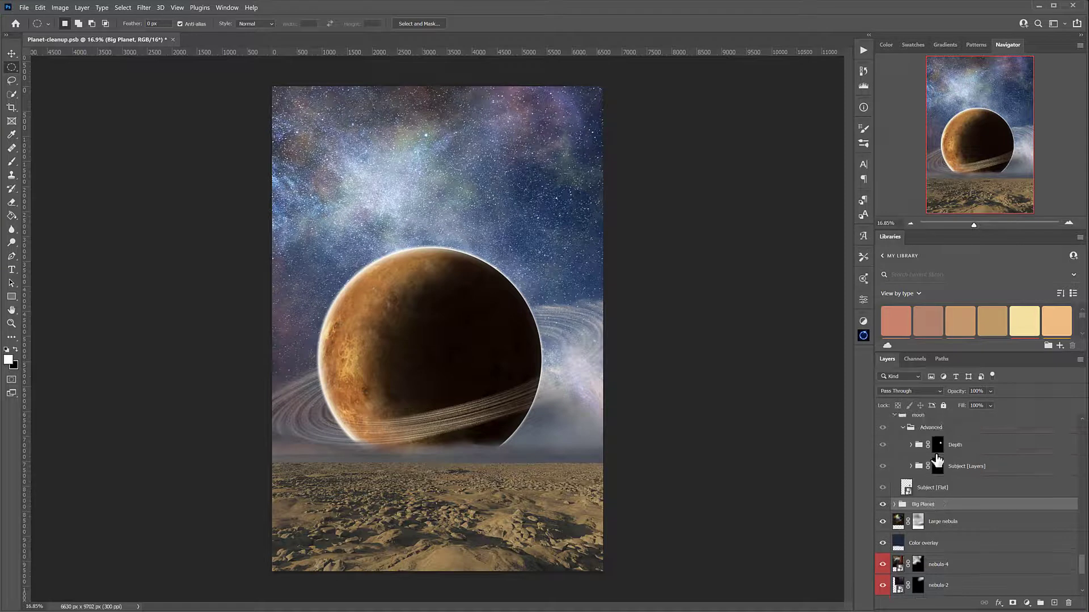
pyautogui.scroll(2, 918, 499)
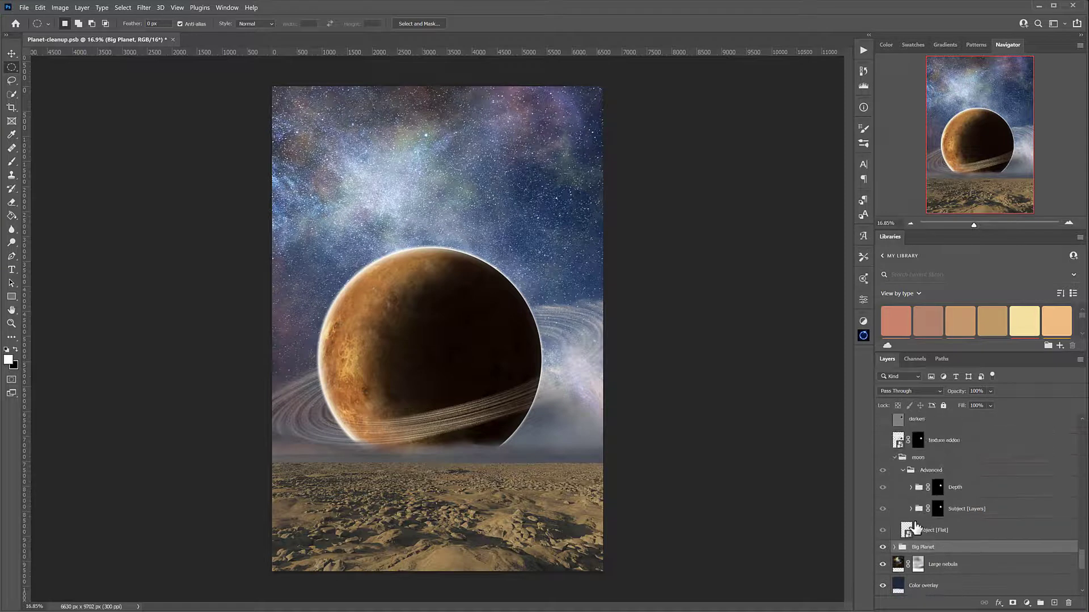
pyautogui.click(883, 469)
pyautogui.click(883, 470)
pyautogui.click(882, 487)
pyautogui.click(882, 508)
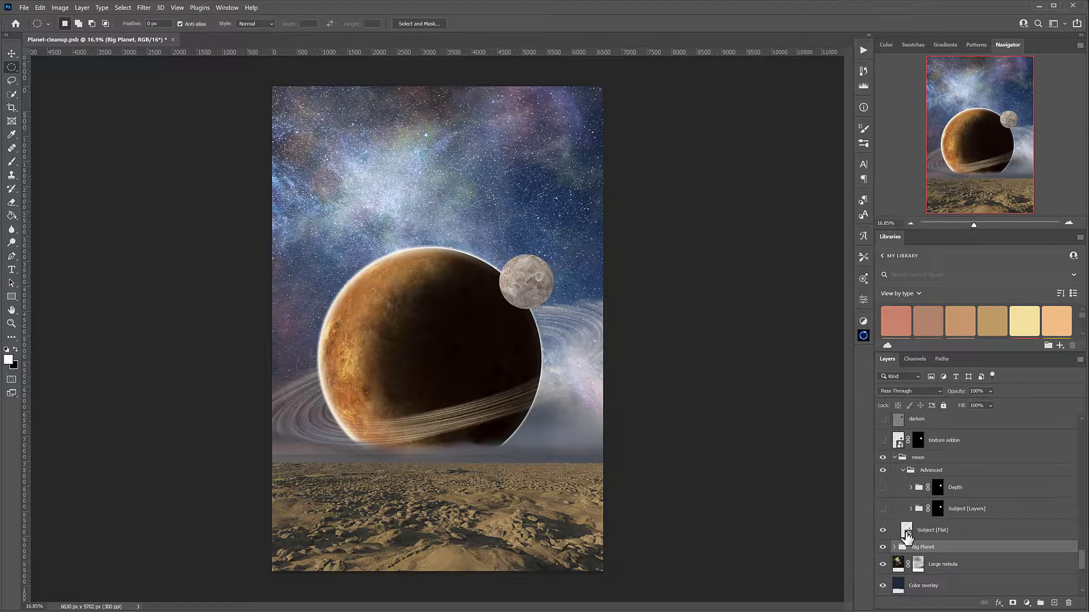
# Open the Subject [Flat] smart object to inspect the moon's source image and close it
pyautogui.doubleClick(906, 532)
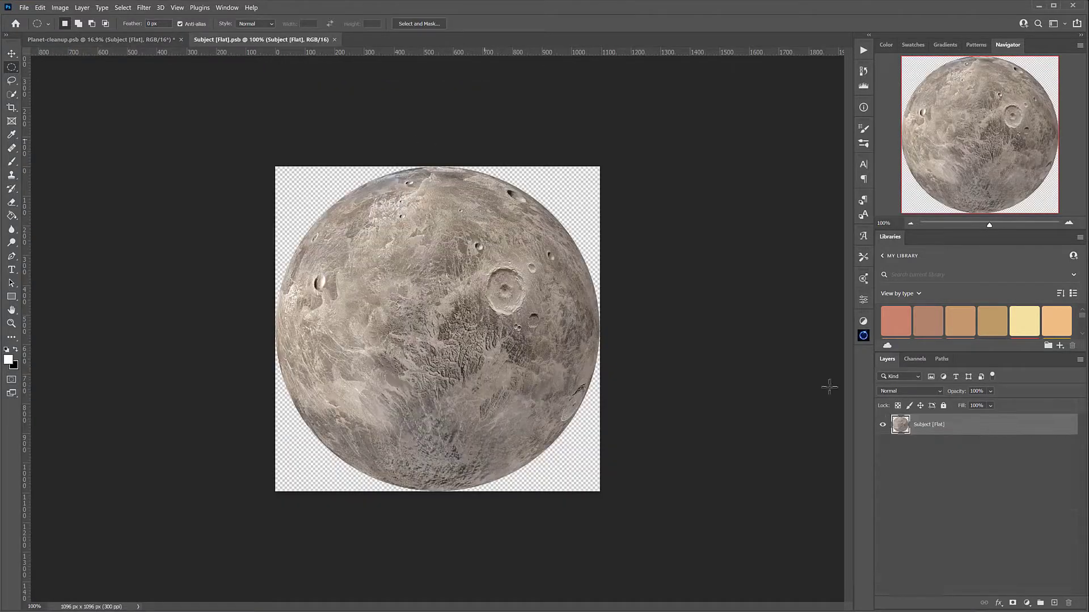
pyautogui.click(335, 40)
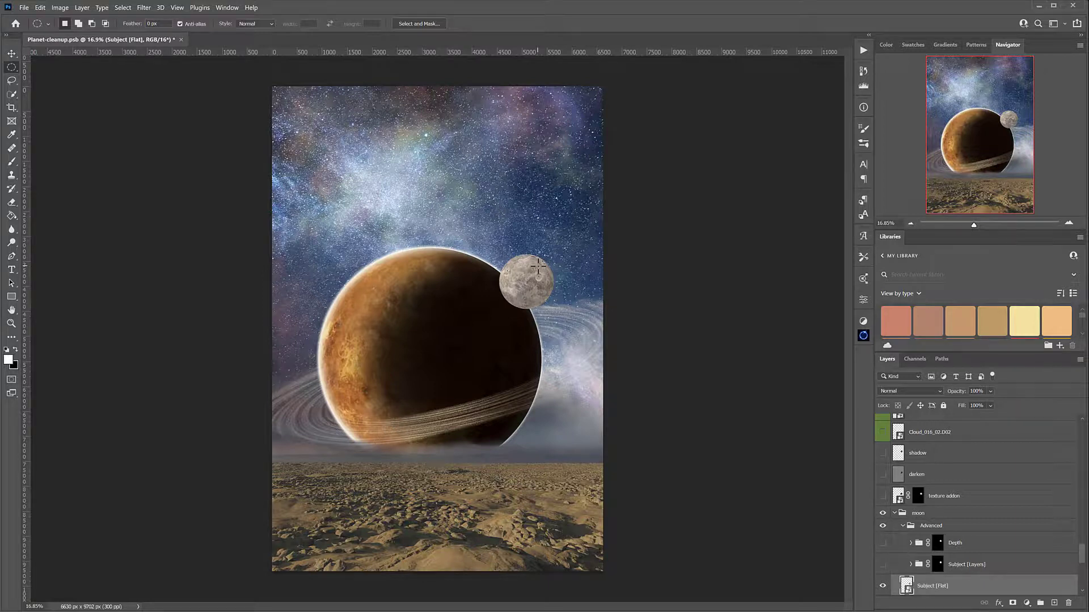
# Show and expand the Subject [Layers] group to review its layers, and collapse the Advanced group
pyautogui.scroll(-2, 918, 553)
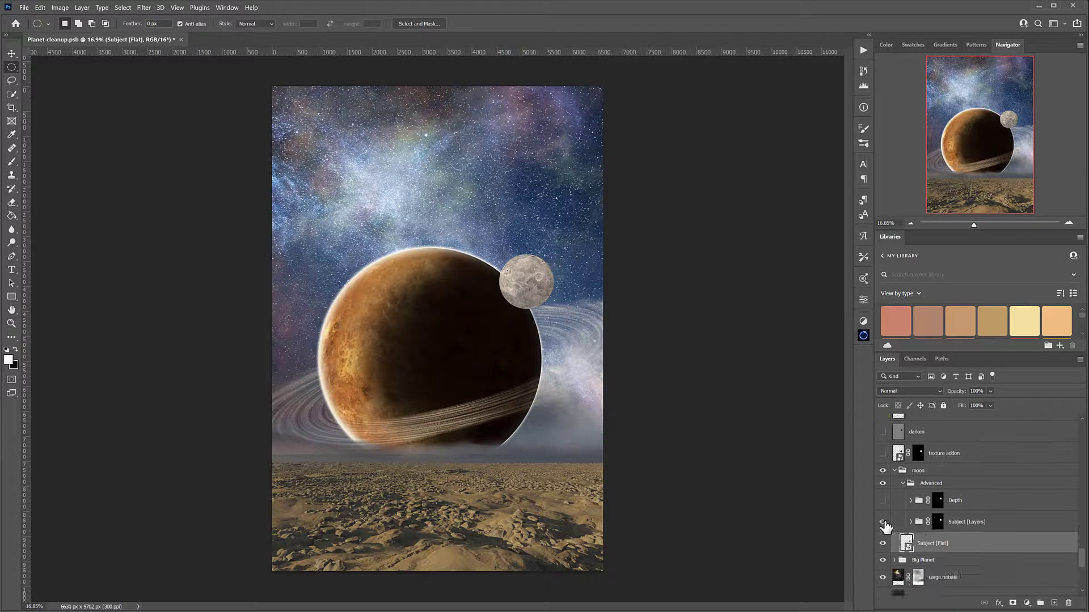
pyautogui.click(911, 522)
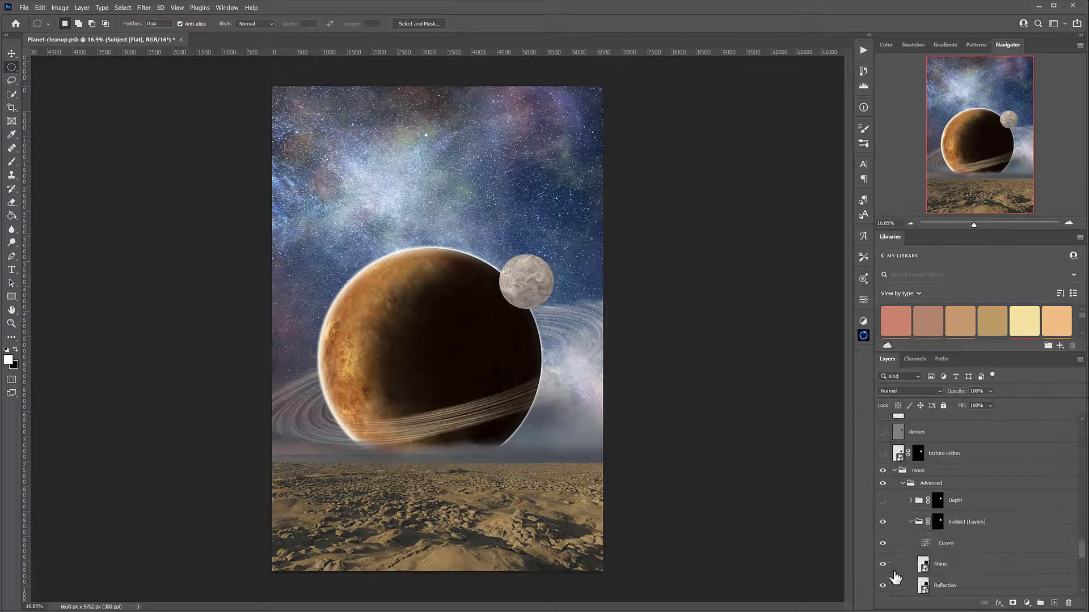
pyautogui.scroll(-1, 905, 572)
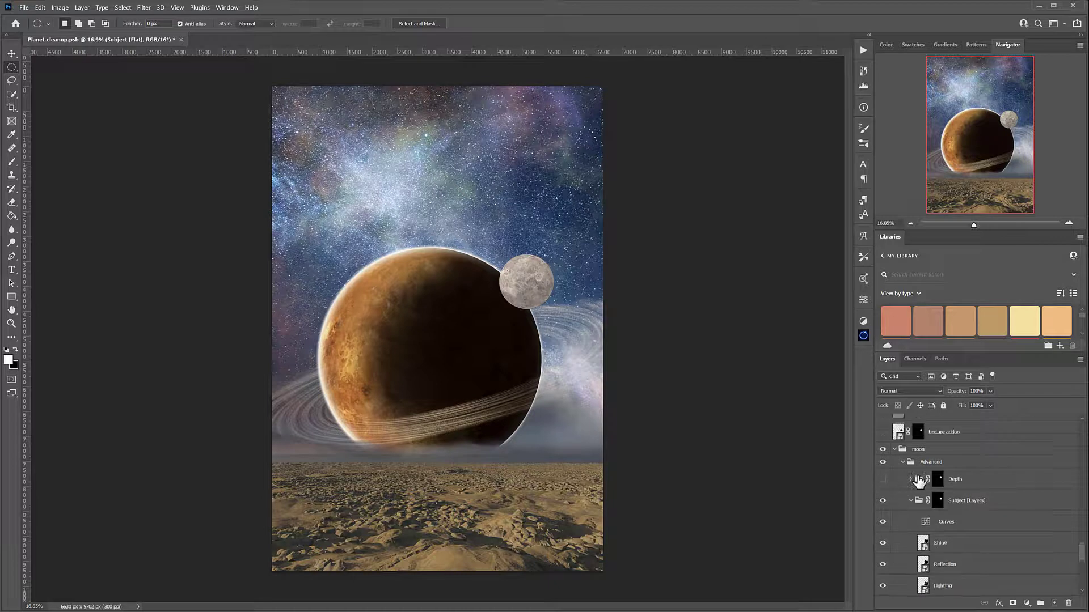
pyautogui.click(883, 481)
pyautogui.click(902, 462)
# Show the texture addon layer over the moon and inspect its smart object's source image
pyautogui.scroll(2, 894, 459)
pyautogui.click(882, 497)
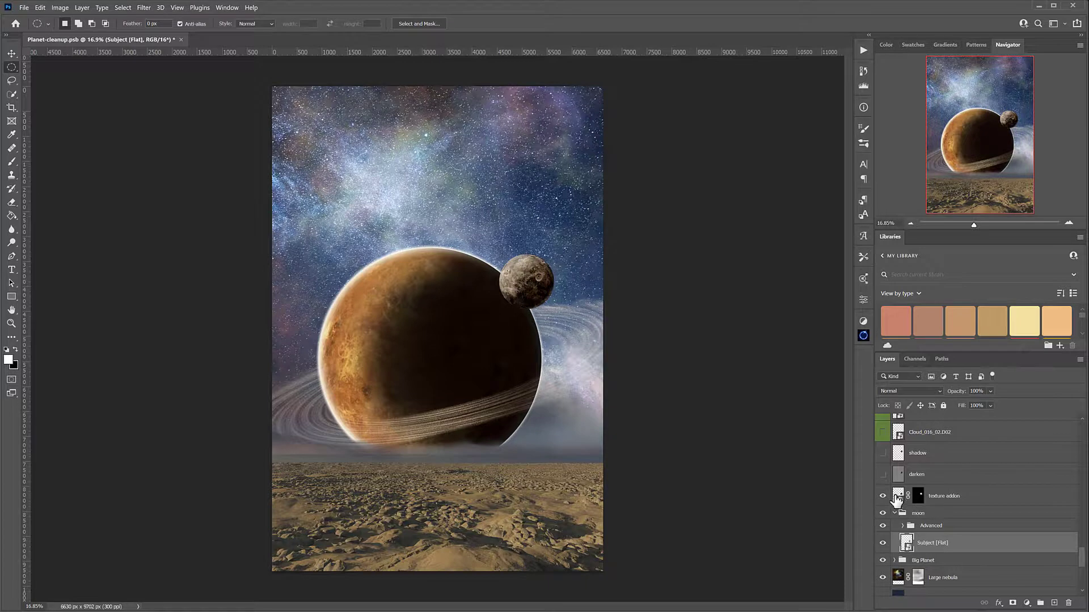
pyautogui.doubleClick(897, 497)
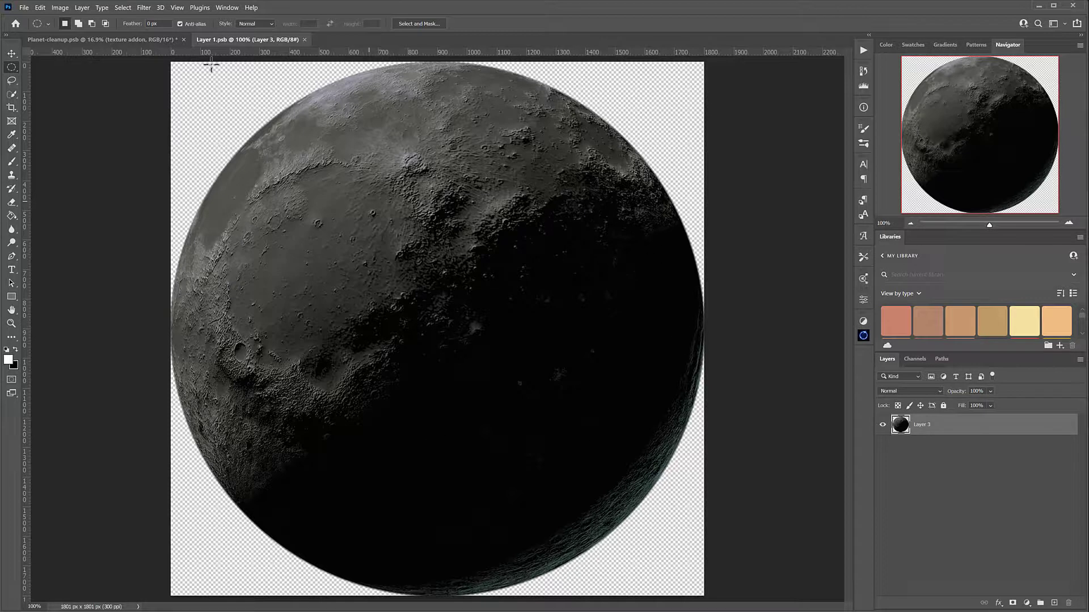
pyautogui.click(304, 39)
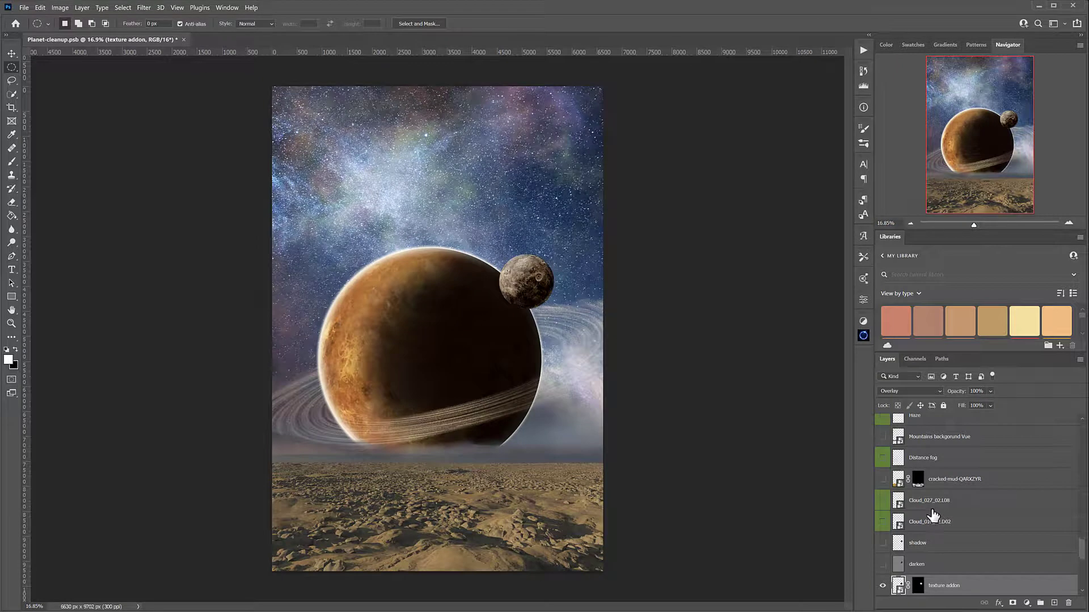
# Hide the texture addon layer, review the layers inside the moon's Advanced group, and collapse the Advanced and moon groups
pyautogui.scroll(-3, 933, 516)
pyautogui.scroll(-1, 933, 516)
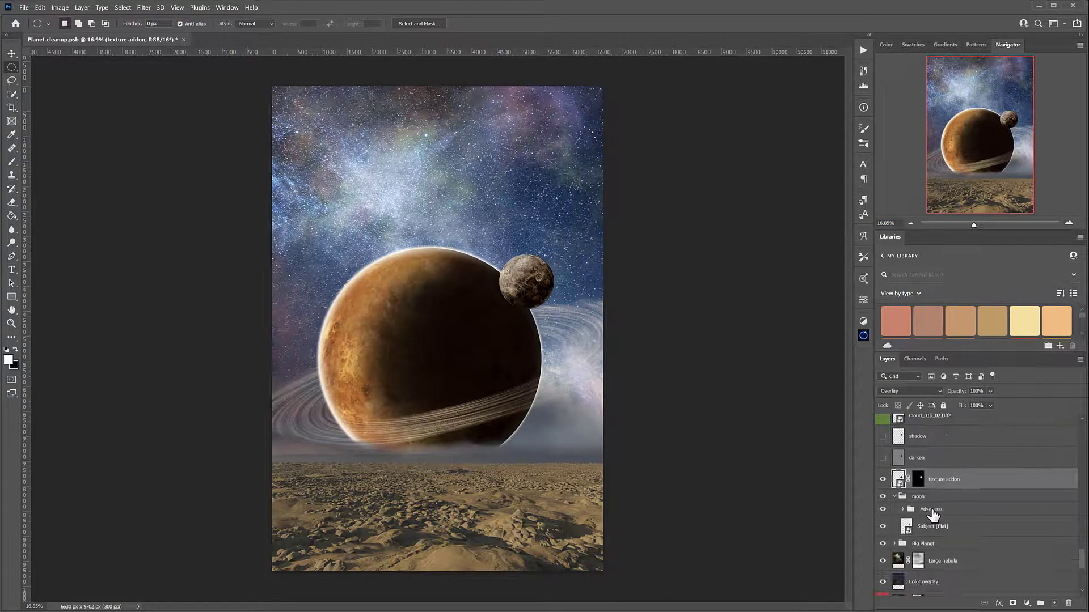
pyautogui.click(882, 480)
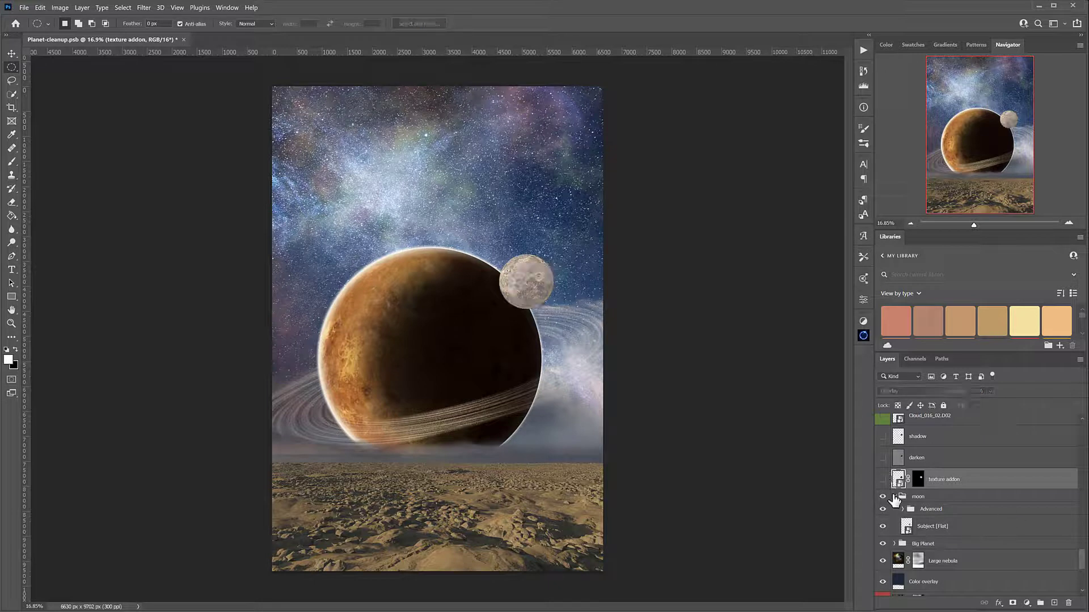
pyautogui.scroll(-2, 897, 499)
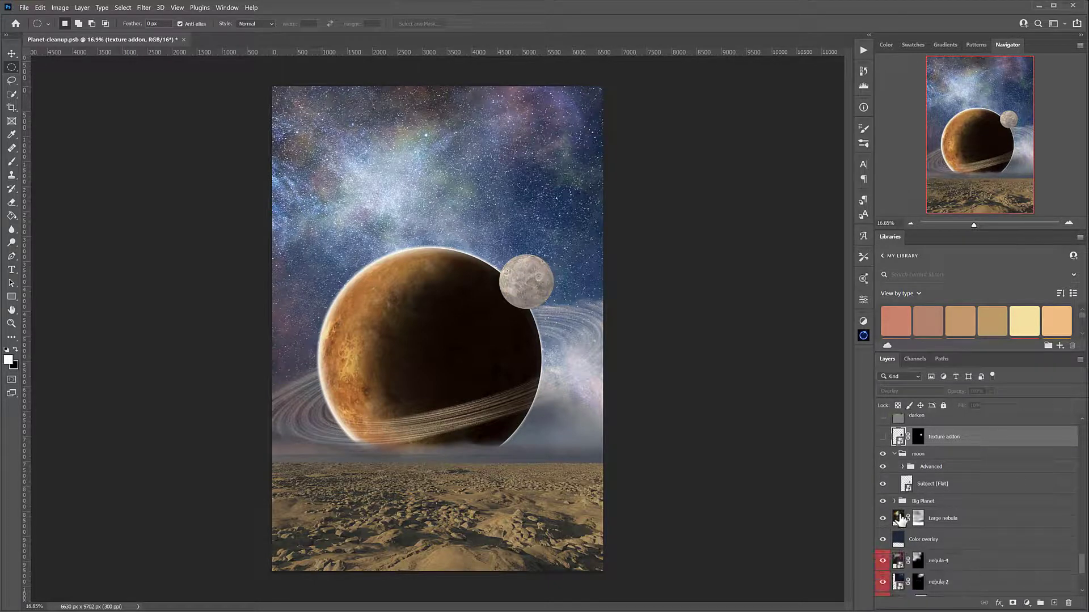
pyautogui.click(903, 469)
pyautogui.scroll(-3, 910, 488)
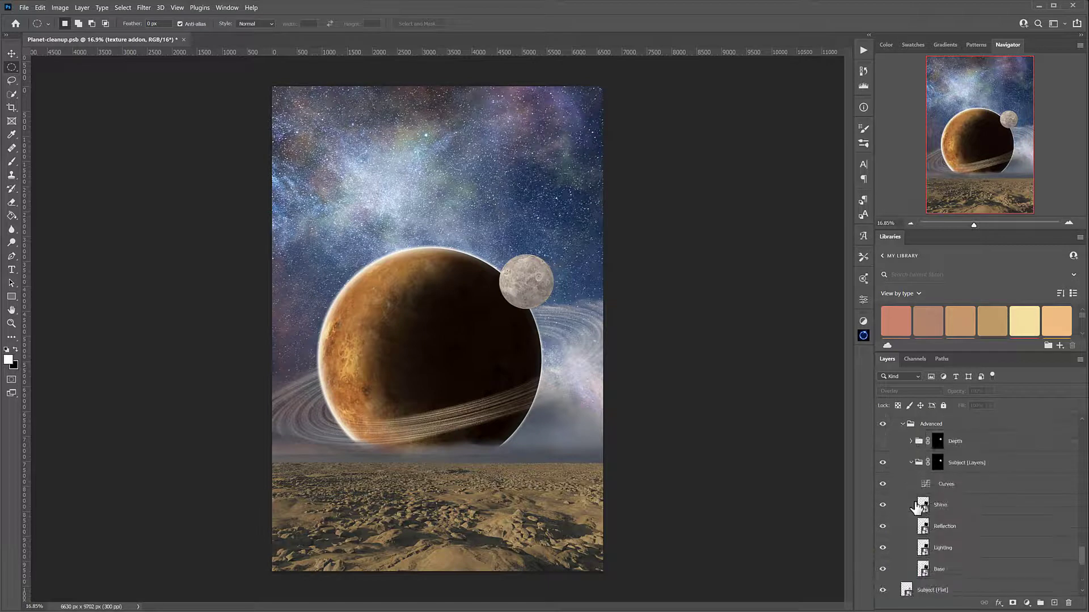
pyautogui.scroll(-3, 917, 508)
pyautogui.scroll(8, 917, 508)
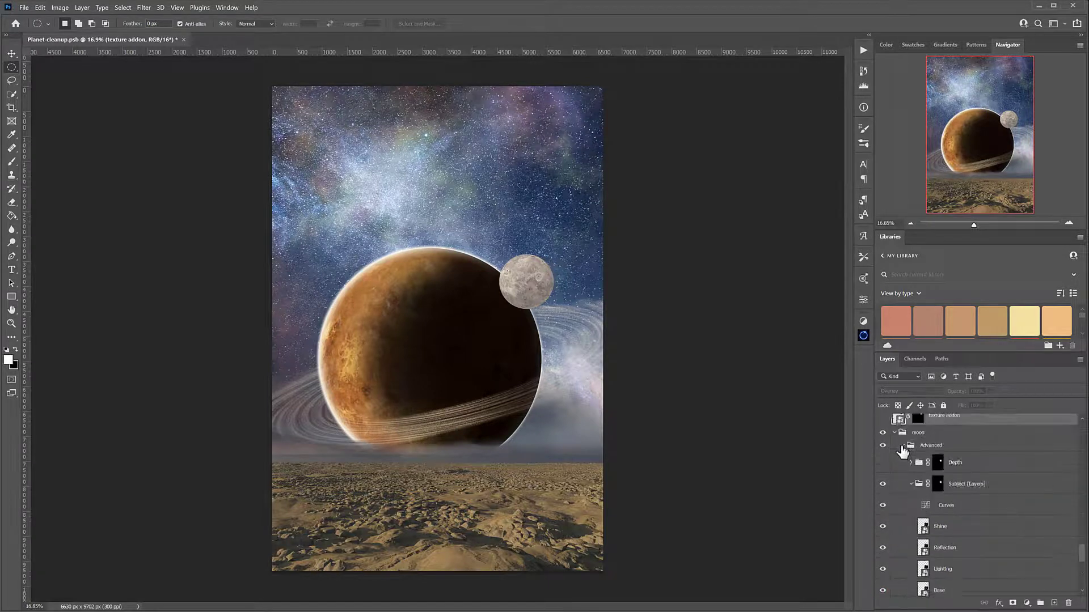
pyautogui.click(902, 446)
pyautogui.click(894, 433)
pyautogui.scroll(3, 918, 509)
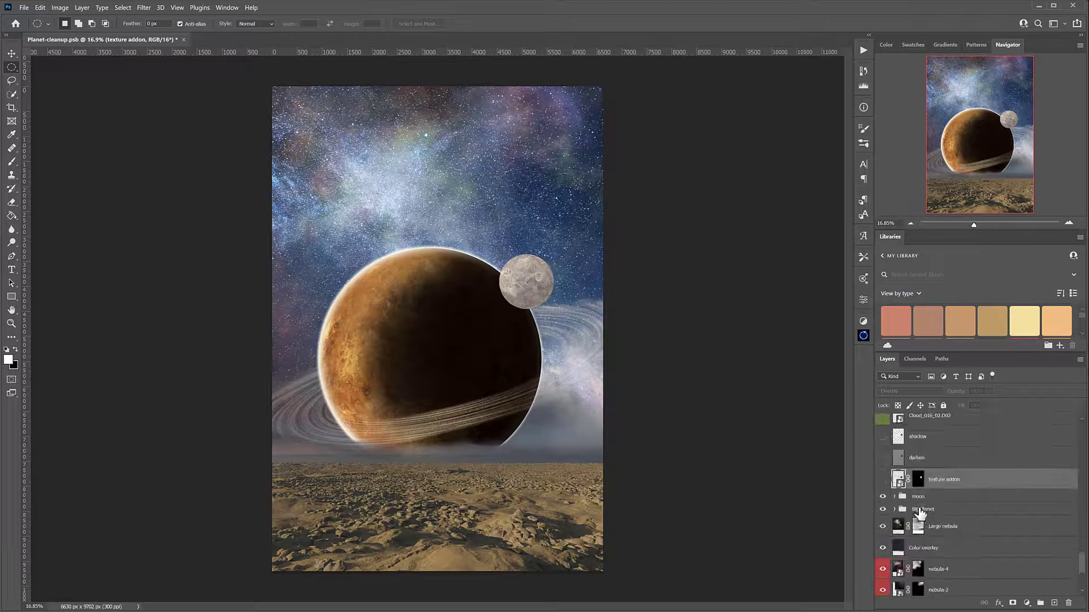
# Show the texture addon, darken and shadow layers above the moon group
pyautogui.scroll(1, 920, 513)
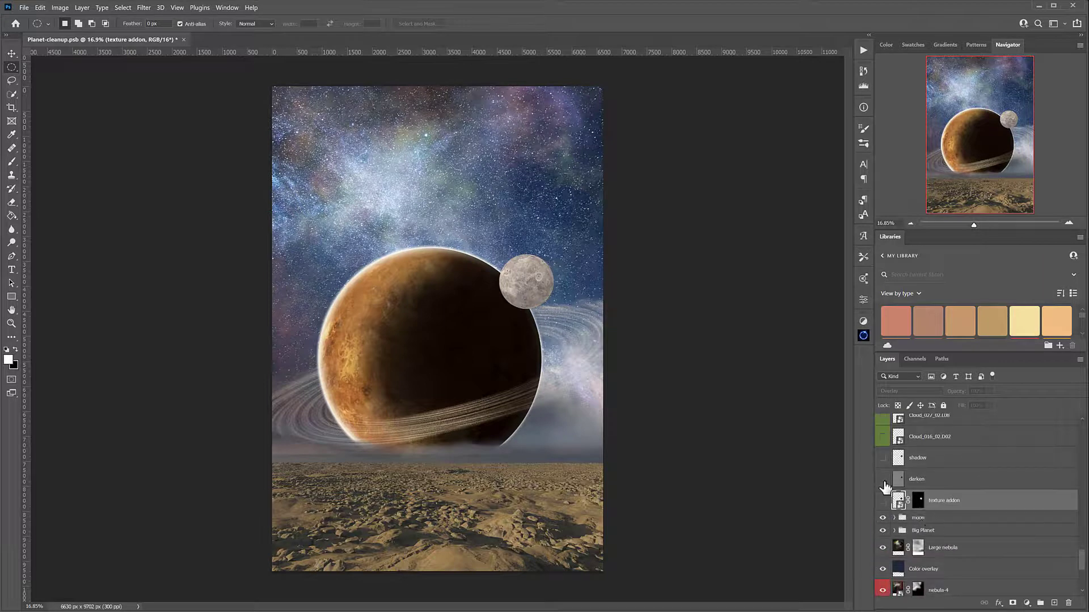
pyautogui.click(882, 501)
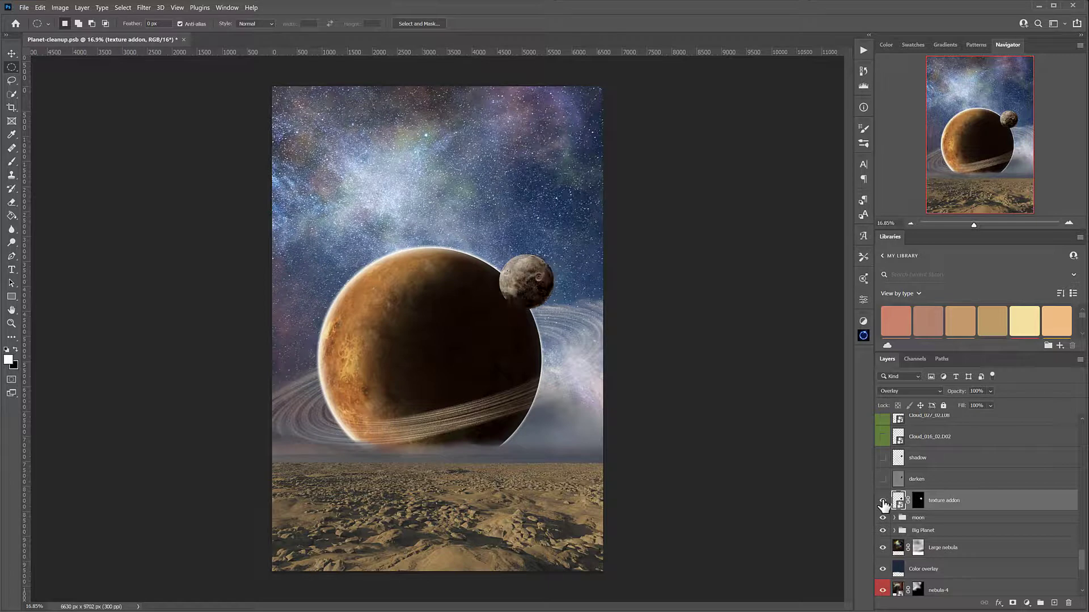
pyautogui.click(882, 480)
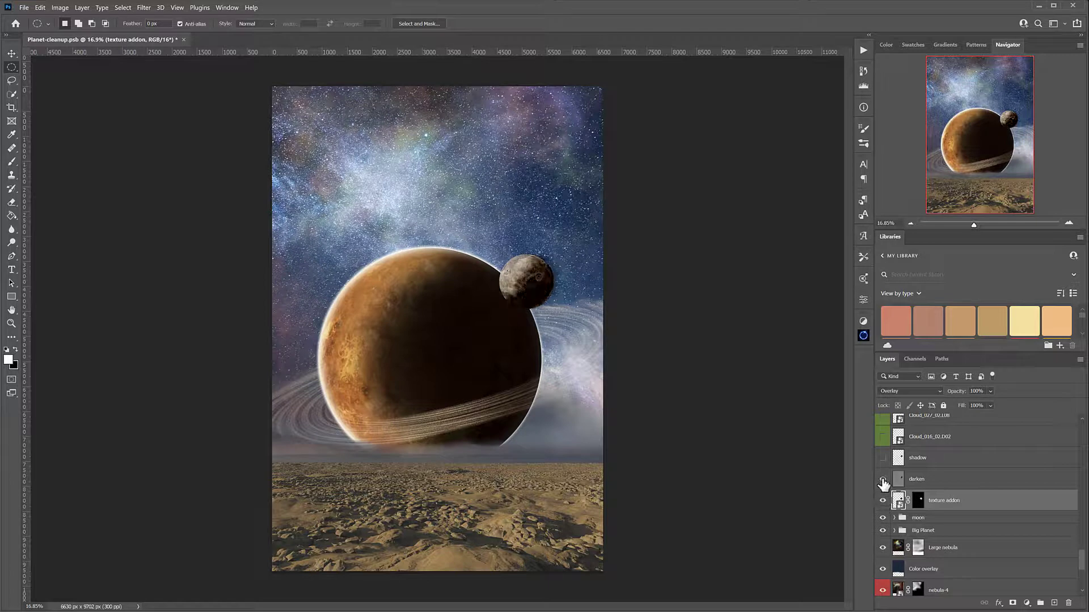
pyautogui.click(882, 458)
pyautogui.scroll(1, 917, 480)
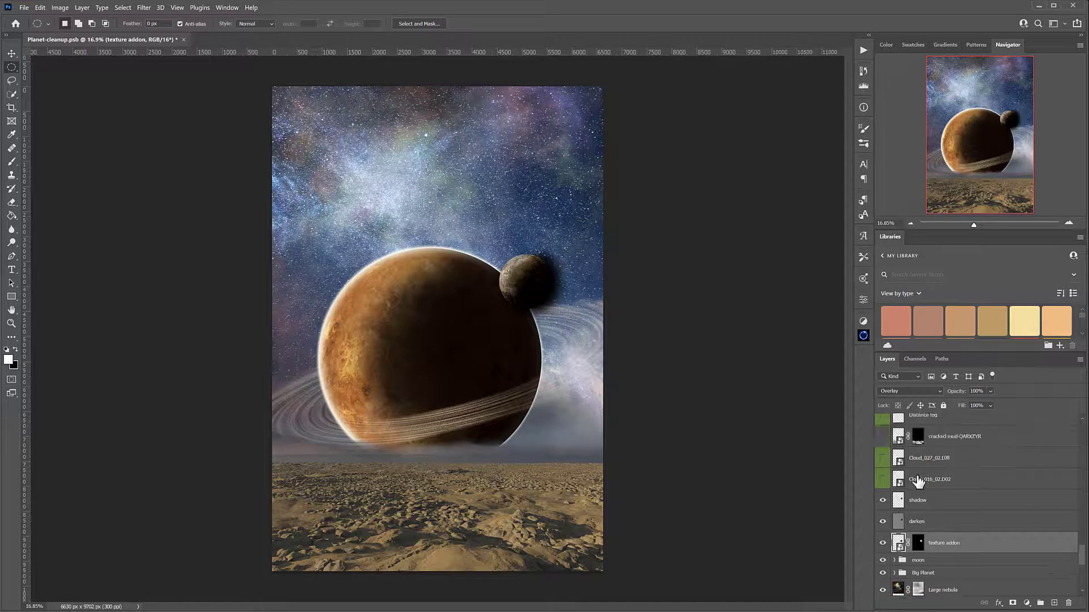
pyautogui.scroll(-1, 918, 481)
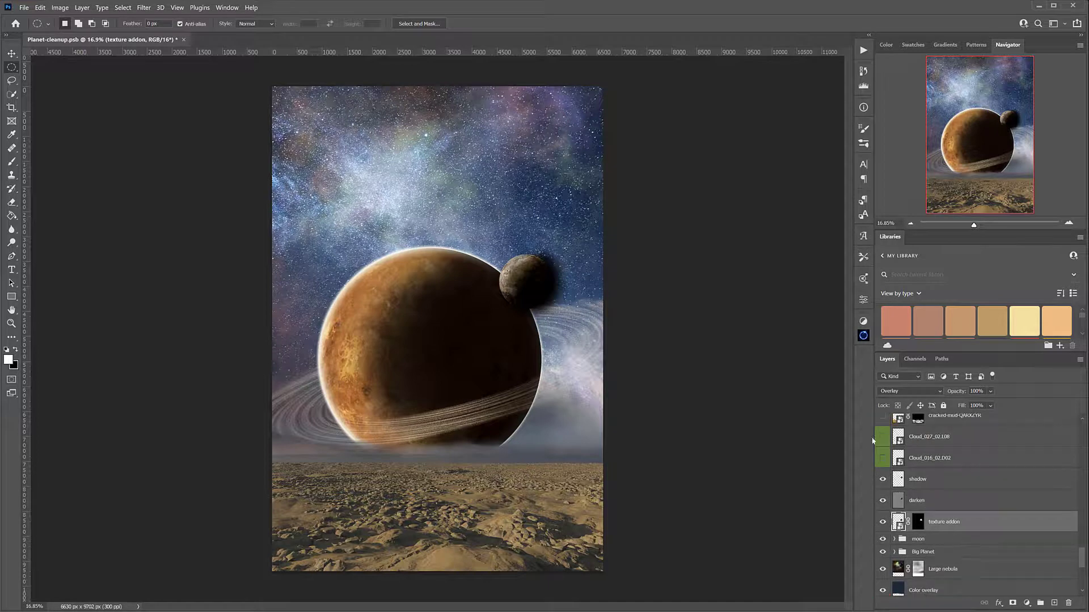
# Clip the texture addon, darken and shadow layers to the moon group with clipping masks
pyautogui.moveTo(1009, 529)
pyautogui.mouseDown()
pyautogui.moveTo(997, 549)
pyautogui.moveTo(1000, 526)
pyautogui.mouseUp()
pyautogui.keyDown('alt'); pyautogui.click(1000, 526); pyautogui.keyUp('alt')
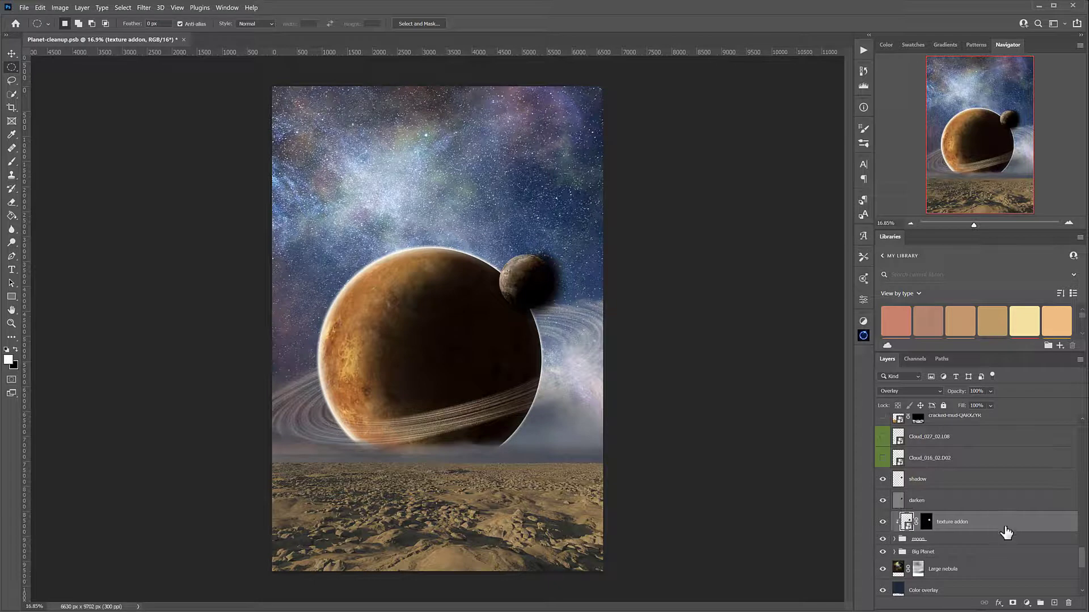
pyautogui.keyDown('alt'); pyautogui.click(1015, 504); pyautogui.keyUp('alt')
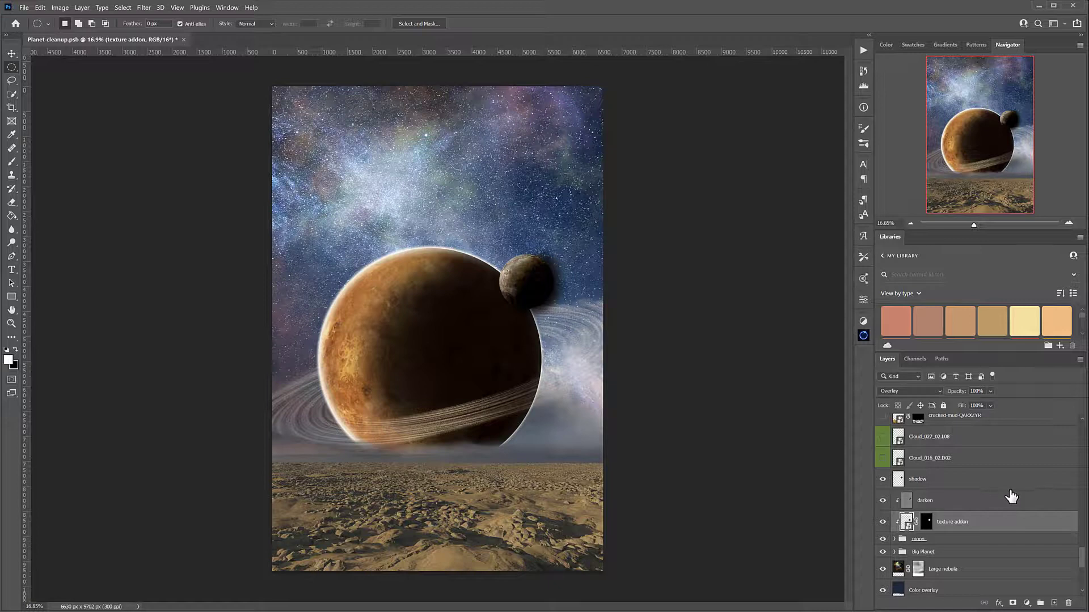
pyautogui.keyDown('alt'); pyautogui.click(1007, 488); pyautogui.keyUp('alt')
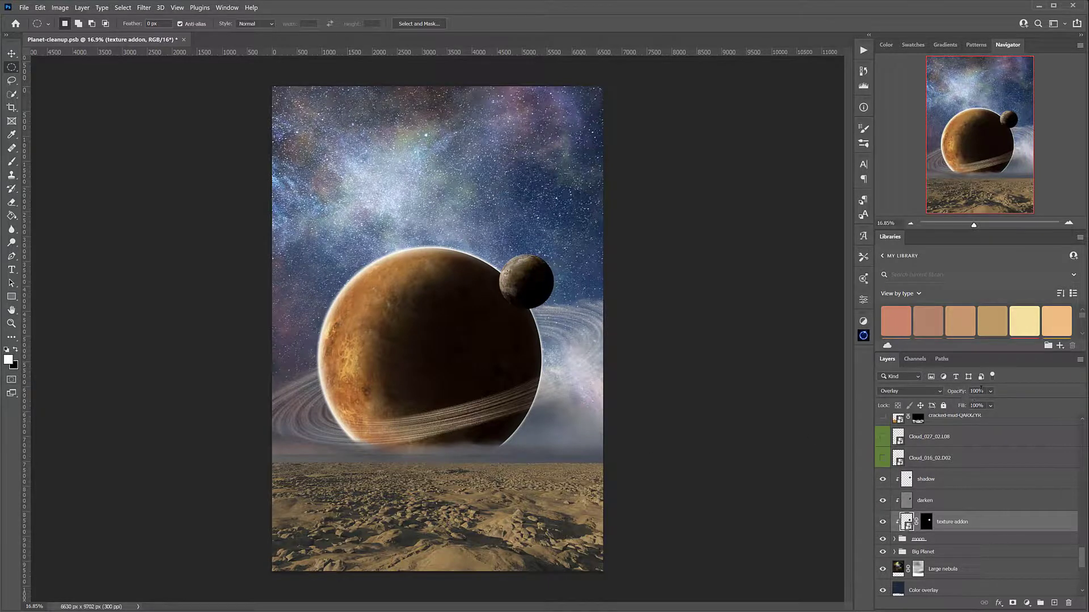
# Lower the texture addon layer's opacity to 29% and the darken layer's opacity to 39%
pyautogui.click(991, 391)
pyautogui.moveTo(985, 404); pyautogui.dragTo(979, 403)
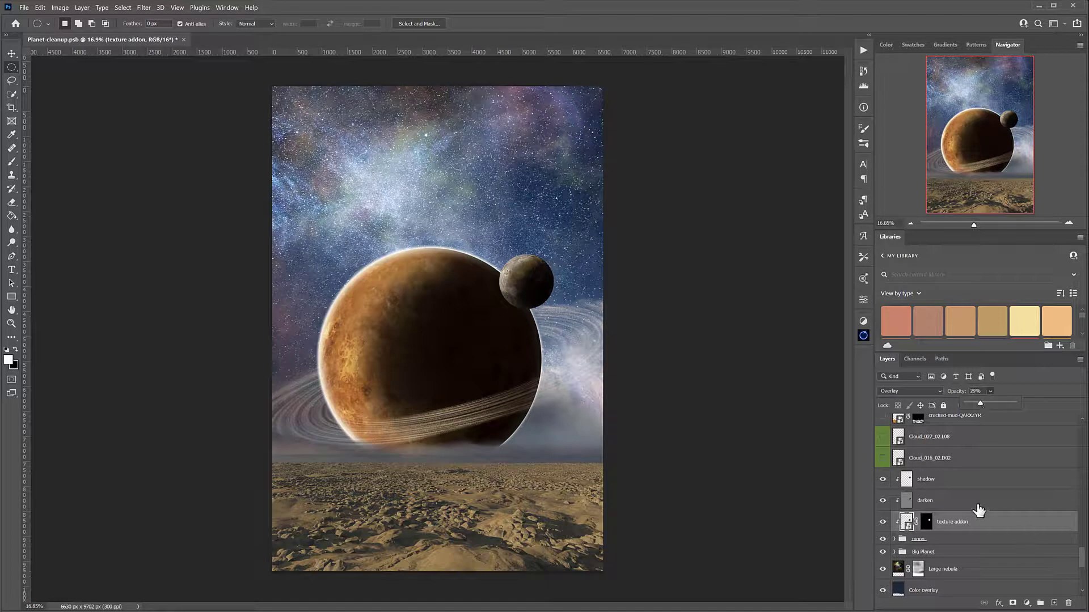
pyautogui.click(979, 504)
pyautogui.click(992, 391)
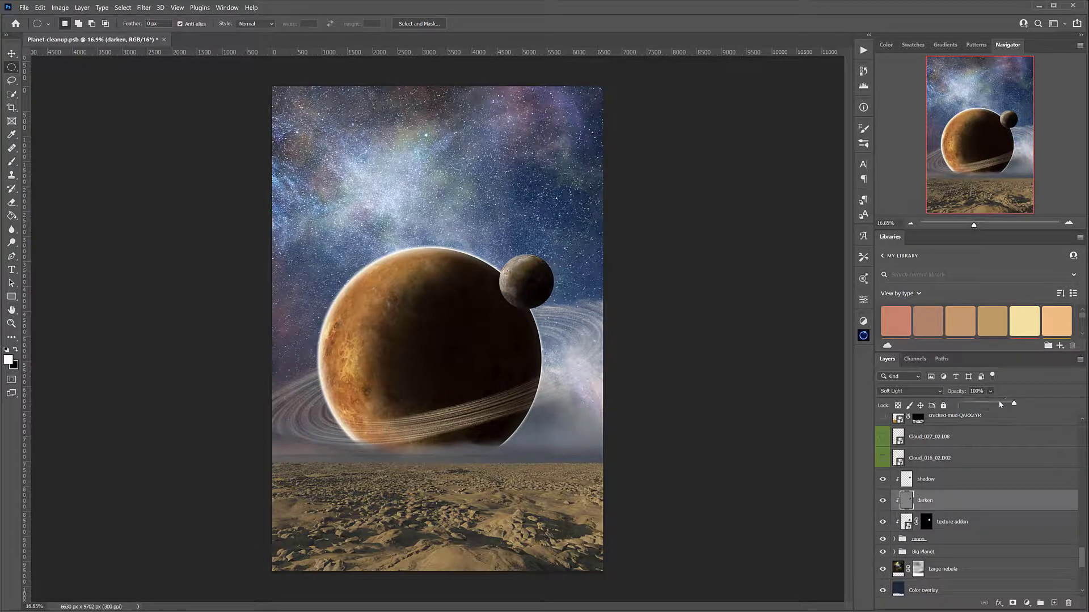
pyautogui.moveTo(990, 405); pyautogui.dragTo(989, 405)
pyautogui.moveTo(986, 404); pyautogui.dragTo(984, 405)
# Hide the shadow layer and compare the moon with the darken layer off and on
pyautogui.scroll(2, 987, 506)
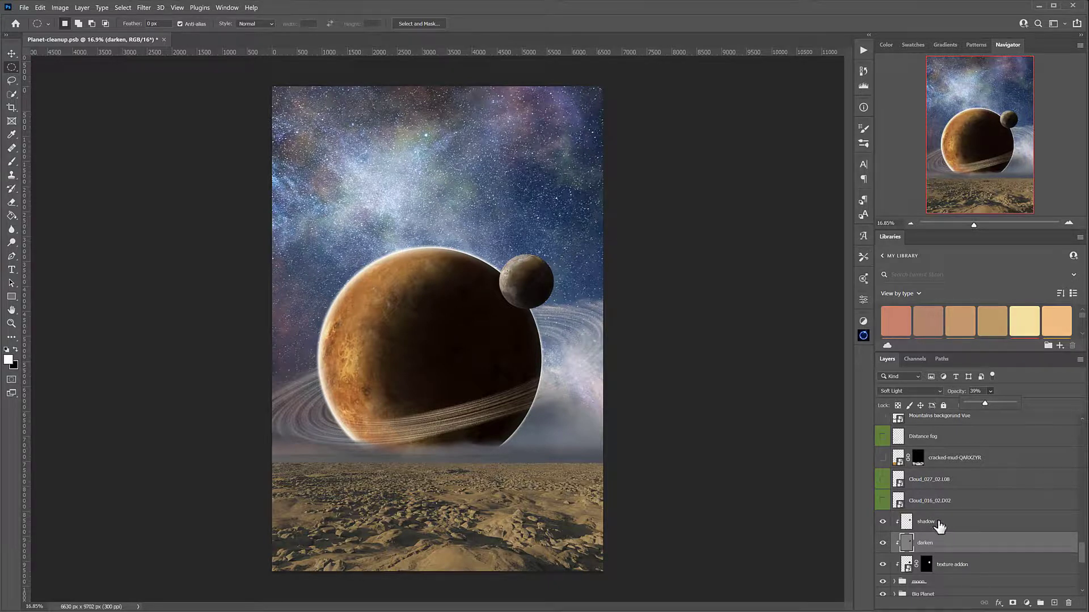
pyautogui.click(936, 544)
pyautogui.click(881, 522)
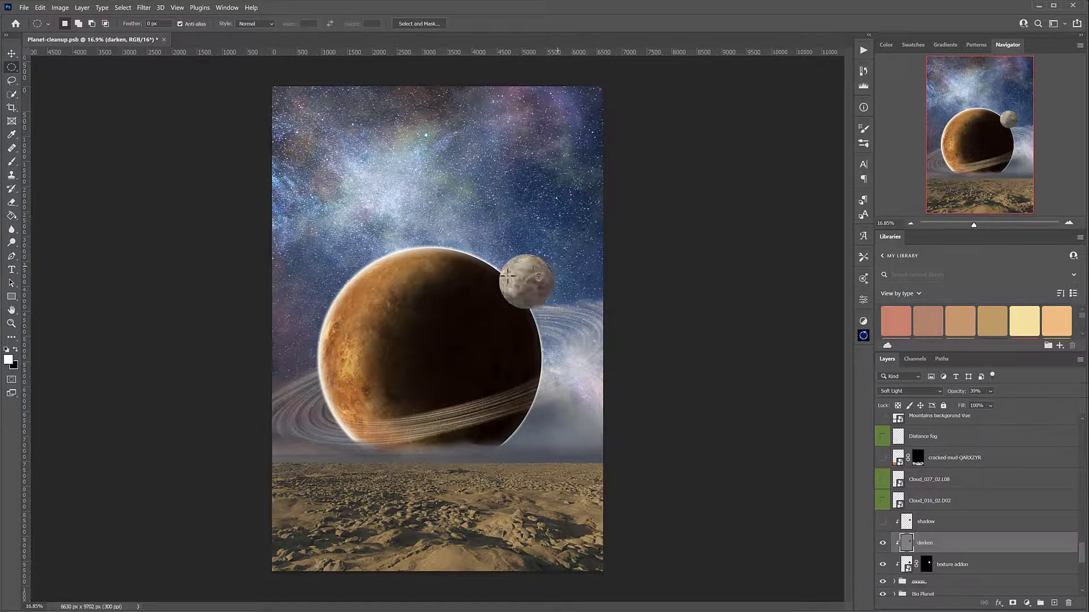
pyautogui.click(883, 543)
pyautogui.click(882, 544)
pyautogui.click(990, 406)
# Show the shadow layer again and set its opacity to 88%
pyautogui.click(955, 524)
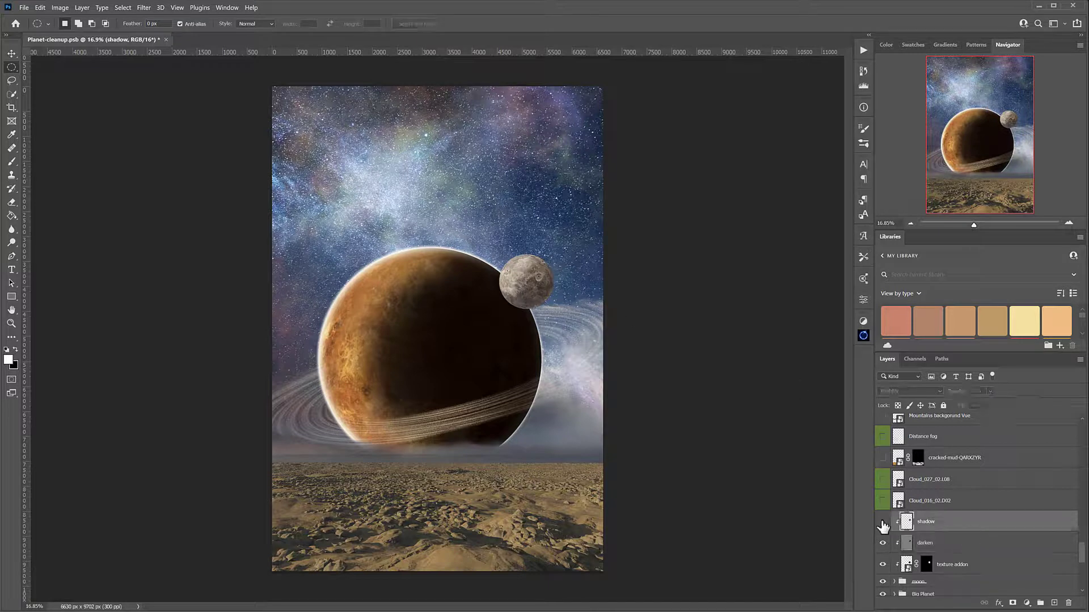
pyautogui.click(882, 521)
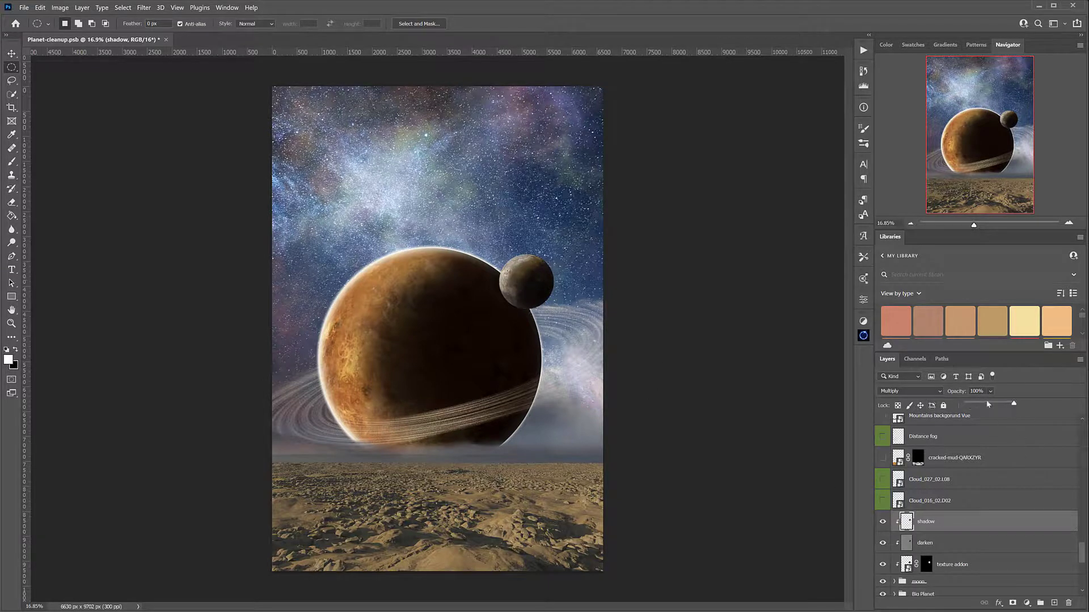
pyautogui.moveTo(998, 406); pyautogui.dragTo(1000, 405)
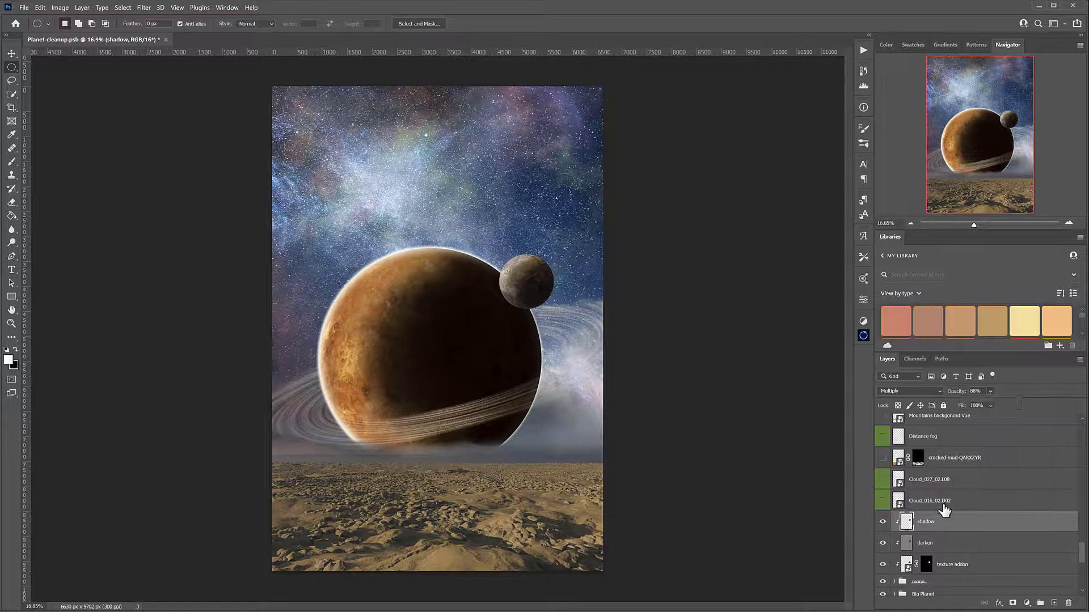
# Select the Cloud_016_02.D02 layer and preview it by turning its visibility on and off
pyautogui.click(943, 506)
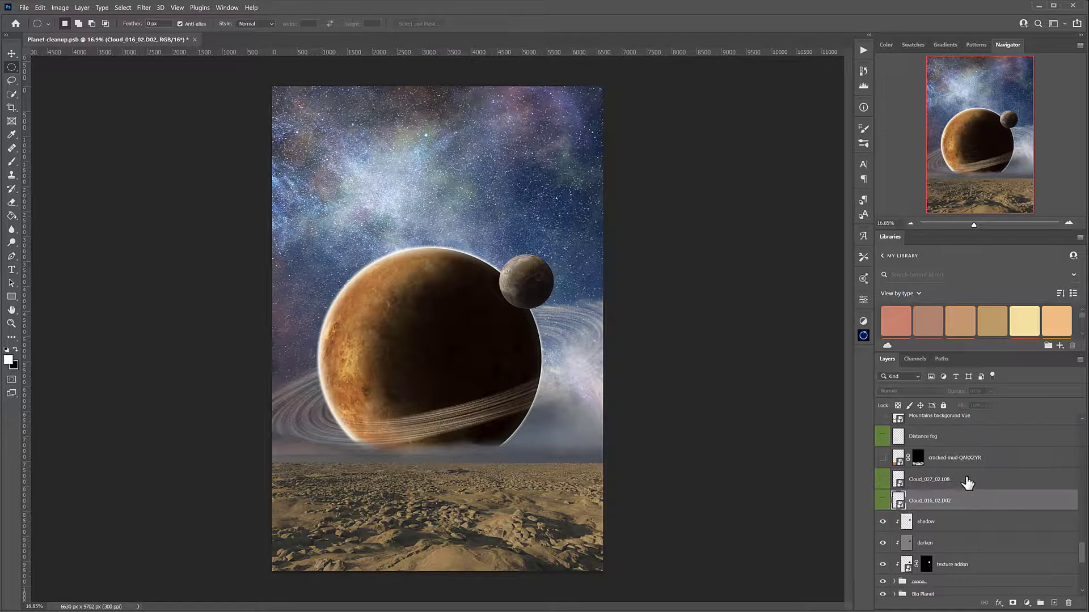
pyautogui.click(882, 502)
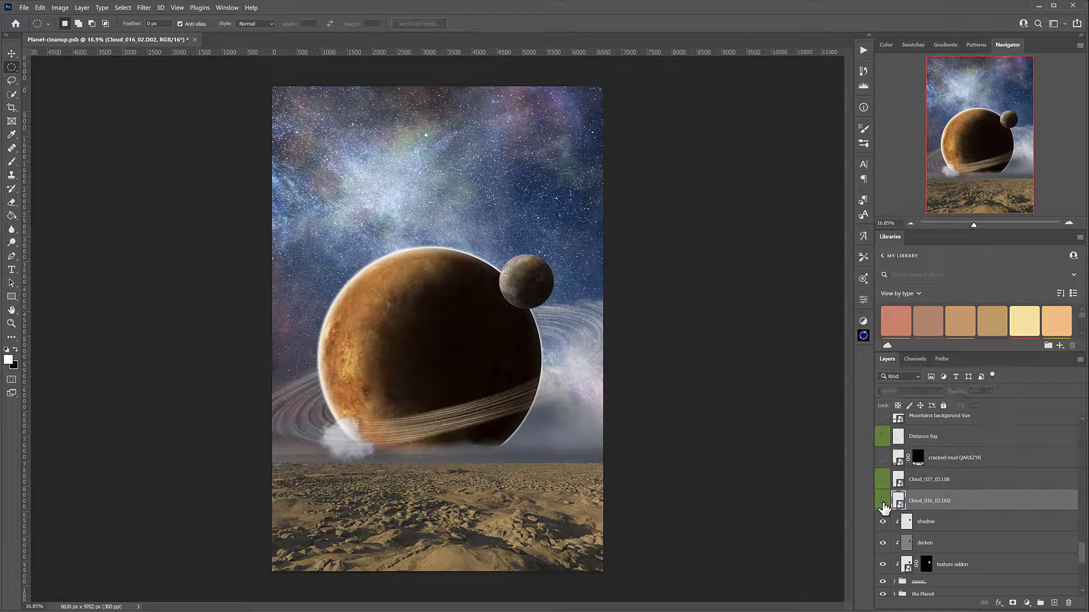
pyautogui.click(883, 502)
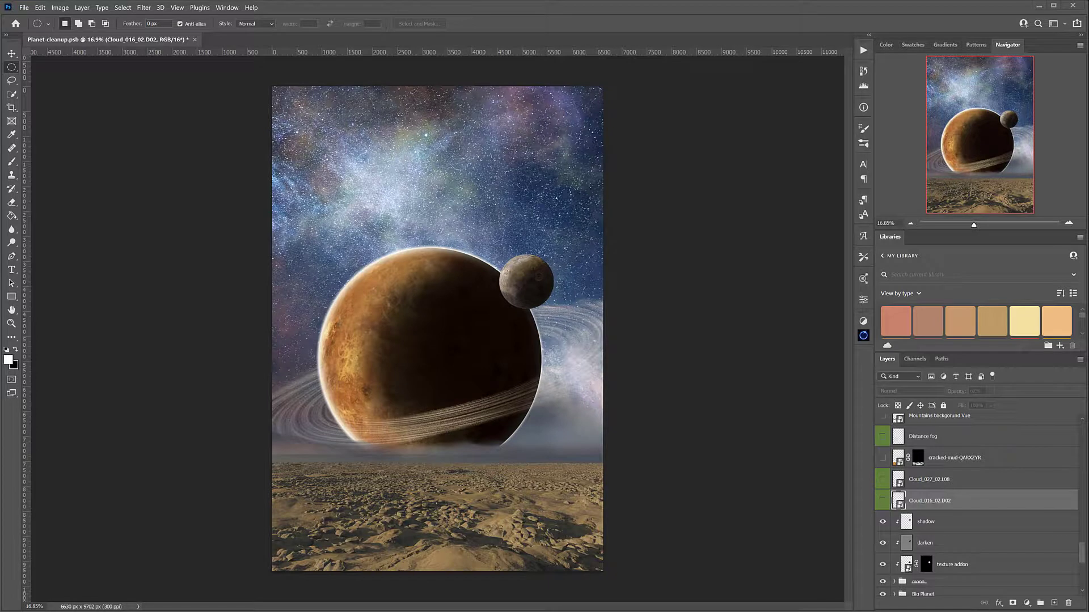
# Switch to the browser and look through the 3D explosion models on Envato Elements
pyautogui.moveTo(0, 62); pyautogui.dragTo(641, 54)
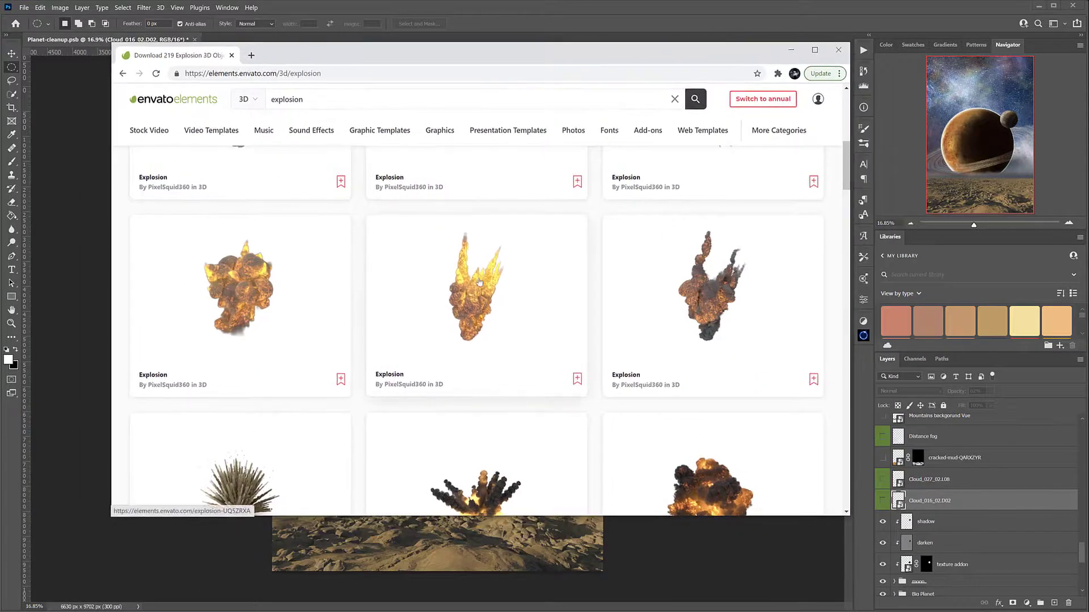
pyautogui.scroll(1, 479, 282)
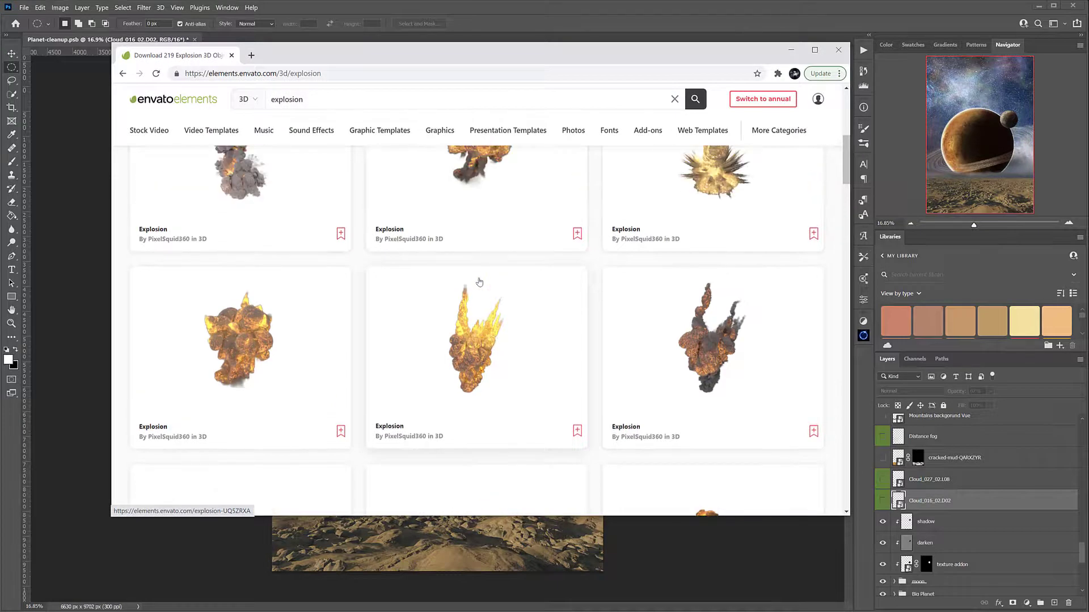
pyautogui.scroll(-1, 479, 279)
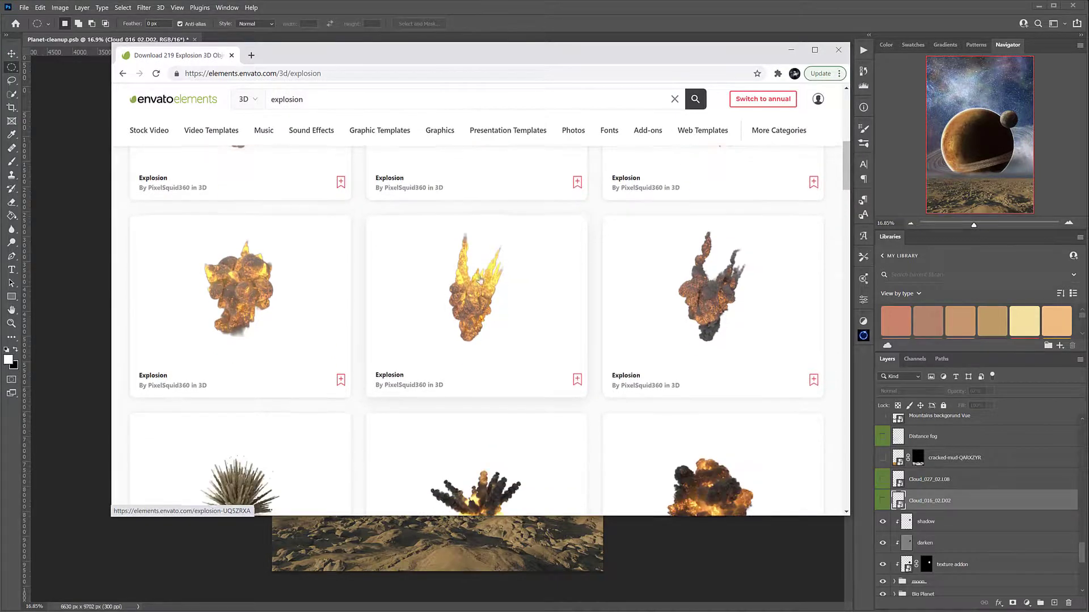
pyautogui.scroll(-7, 470, 317)
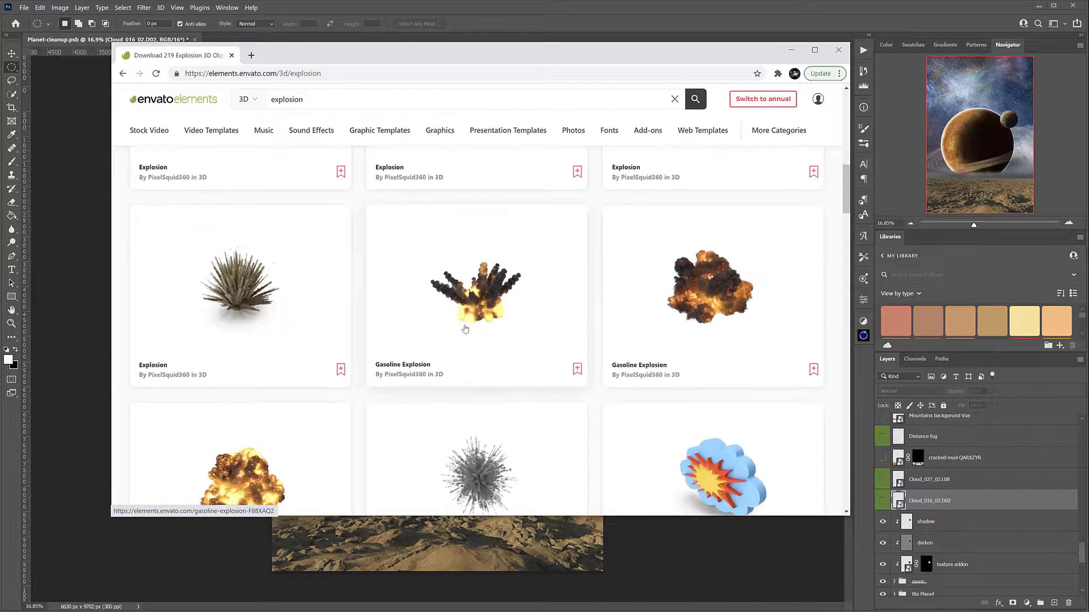
pyautogui.scroll(-4, 476, 300)
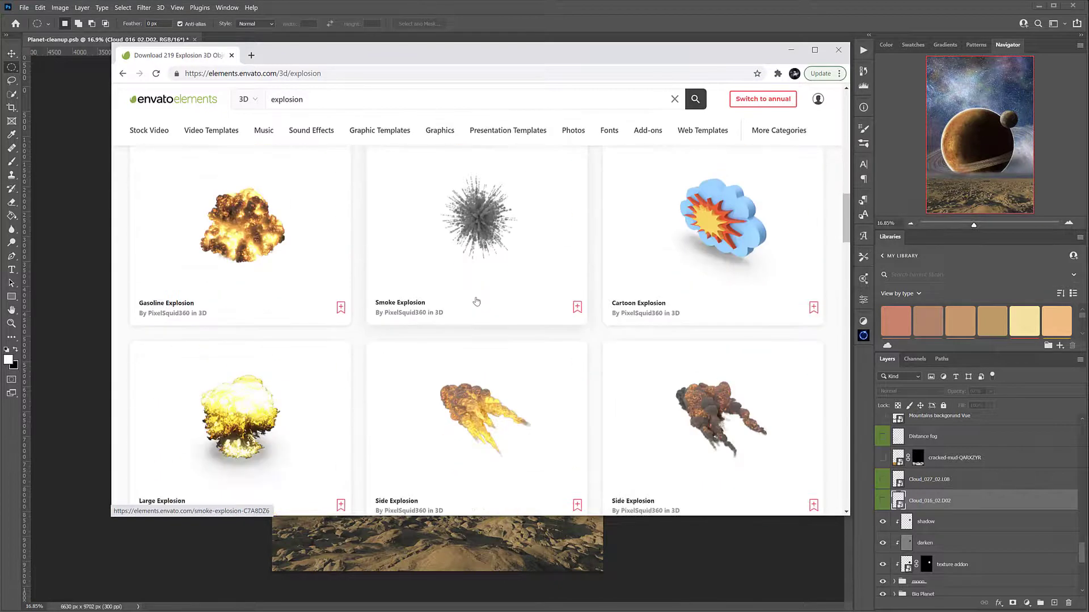
pyautogui.scroll(9, 477, 301)
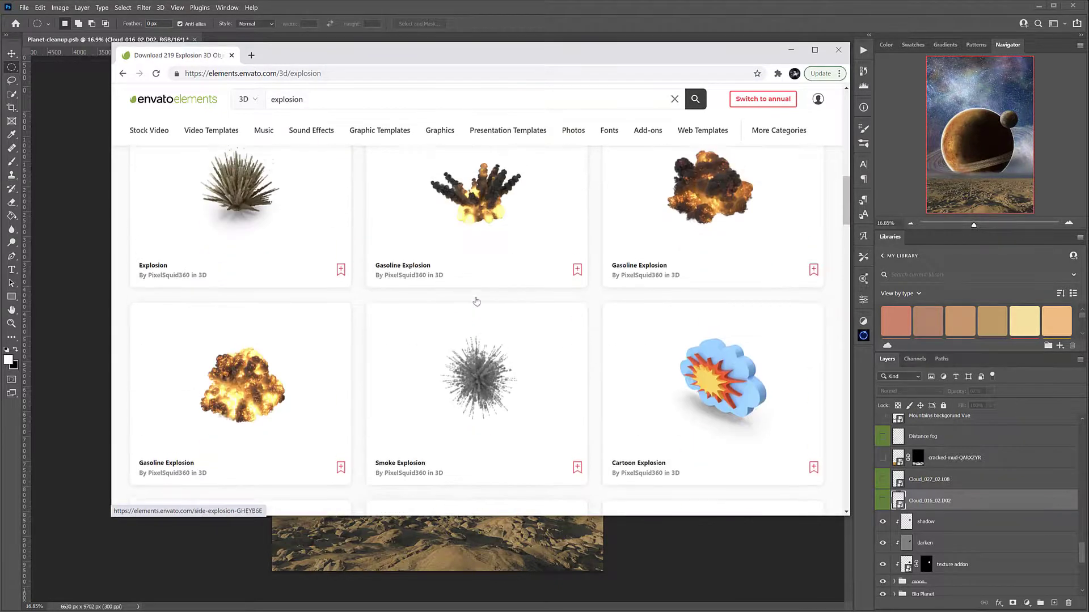
# Open the dark Gasoline Explosion model and rotate its 360 render to view it from other angles
pyautogui.click(702, 391)
pyautogui.scroll(-2, 405, 326)
pyautogui.scroll(-1, 416, 315)
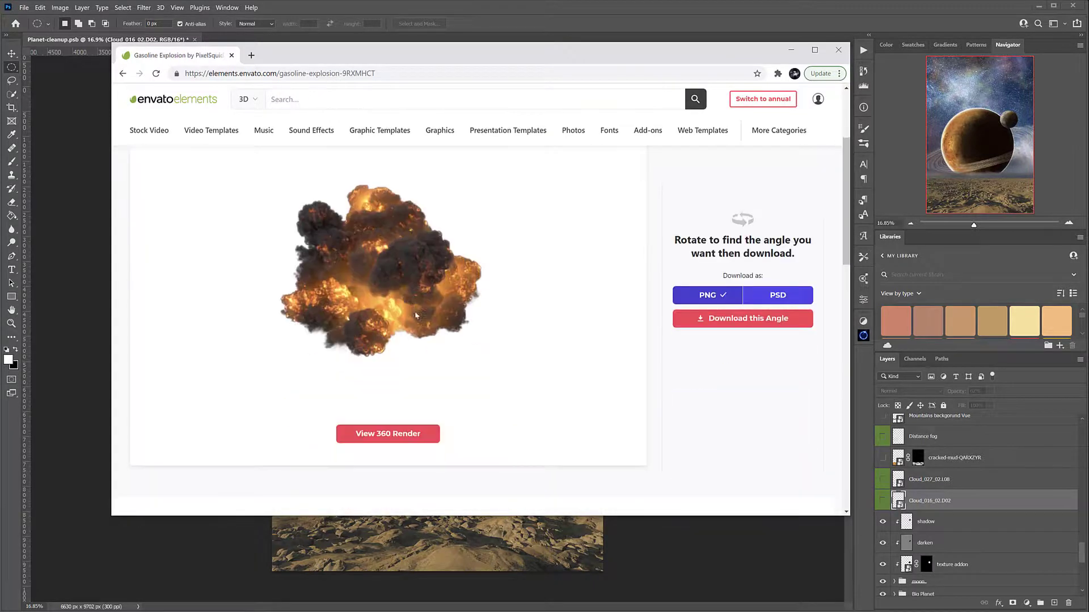
pyautogui.click(404, 432)
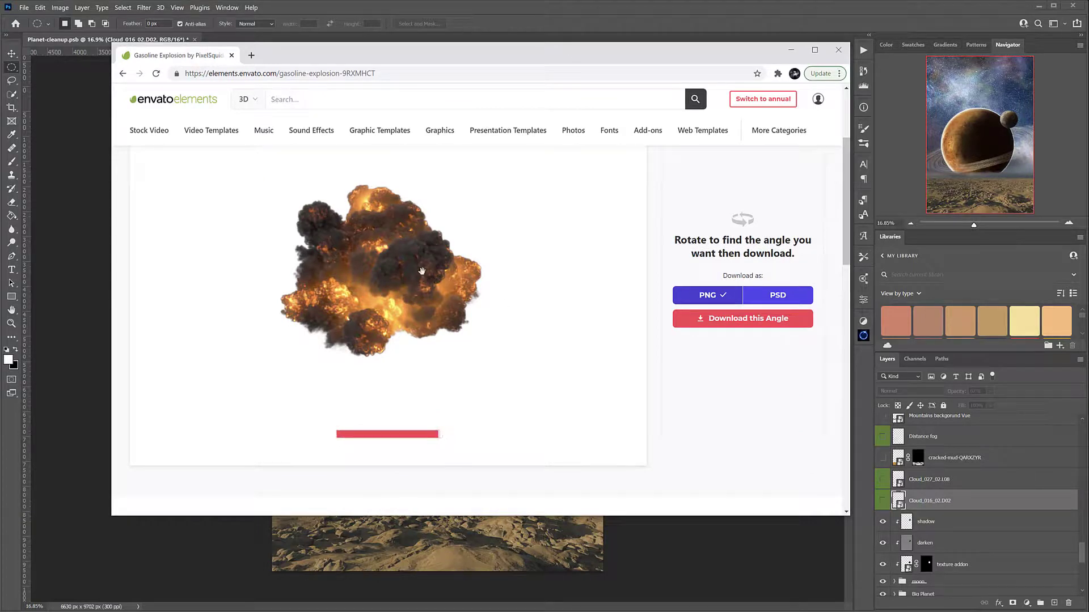
pyautogui.moveTo(416, 271)
pyautogui.mouseDown()
pyautogui.moveTo(419, 255)
pyautogui.moveTo(382, 272)
pyautogui.moveTo(357, 229)
pyautogui.moveTo(388, 284)
pyautogui.moveTo(406, 277)
pyautogui.mouseUp()
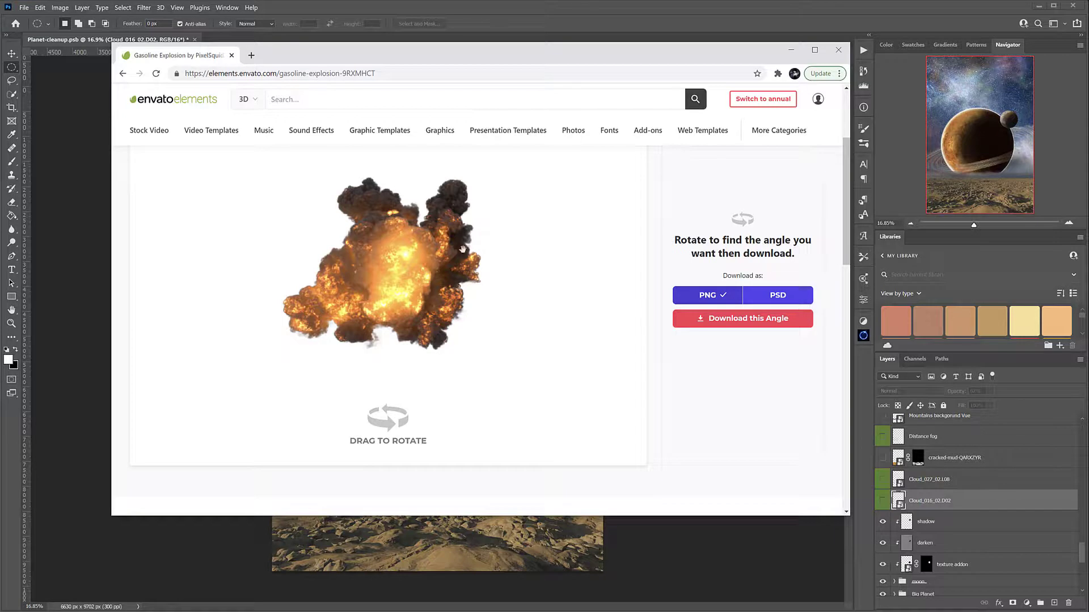
pyautogui.moveTo(432, 279); pyautogui.dragTo(472, 268)
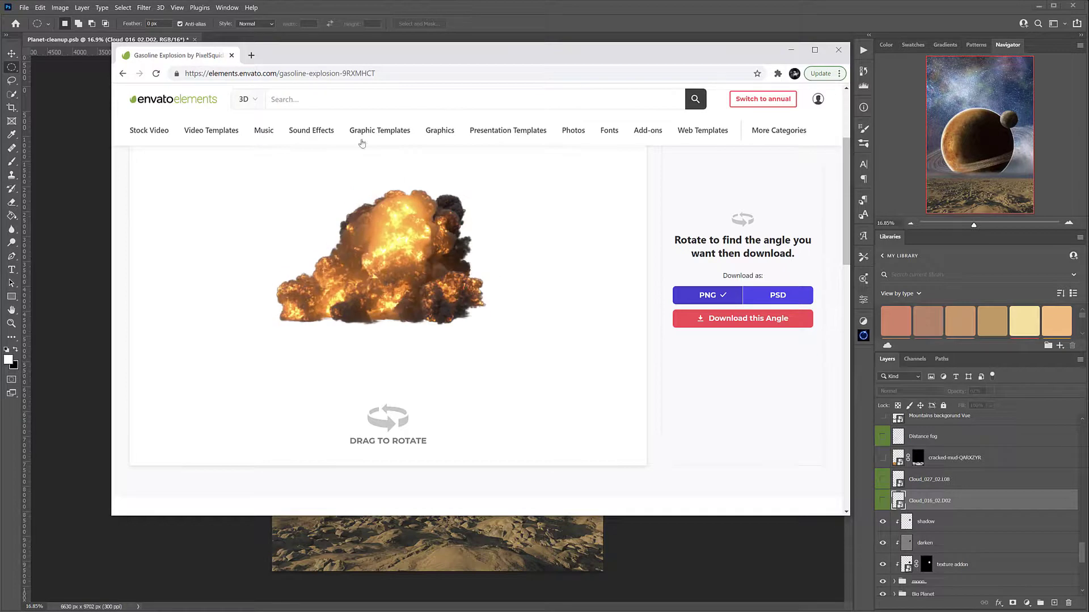
# Go back to the explosion results and look further down the list for smoke models
pyautogui.click(122, 72)
pyautogui.scroll(-10, 577, 343)
pyautogui.scroll(-15, 579, 344)
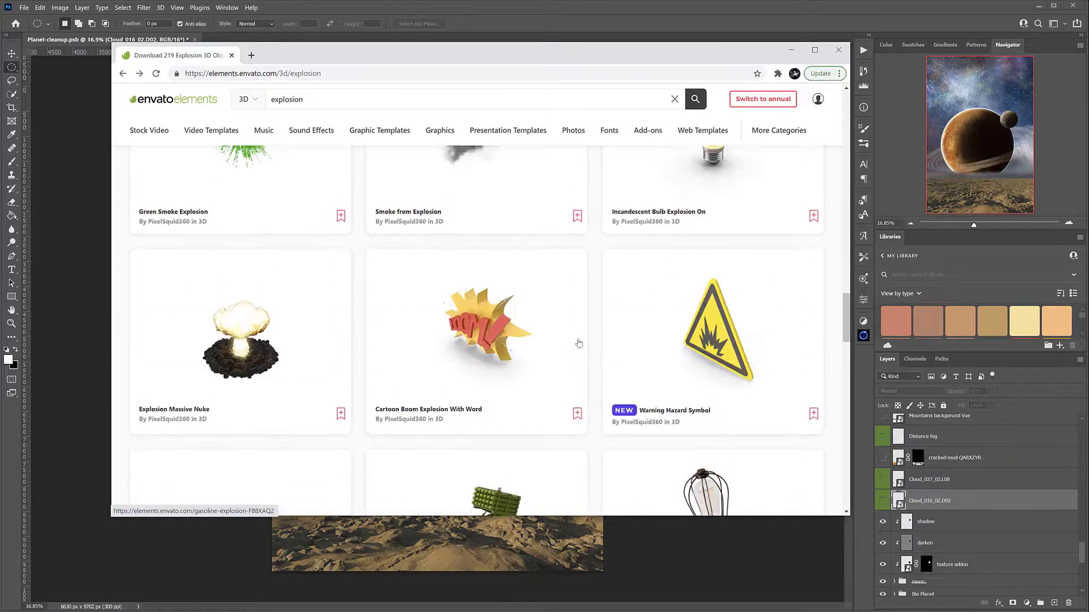
pyautogui.scroll(-8, 579, 344)
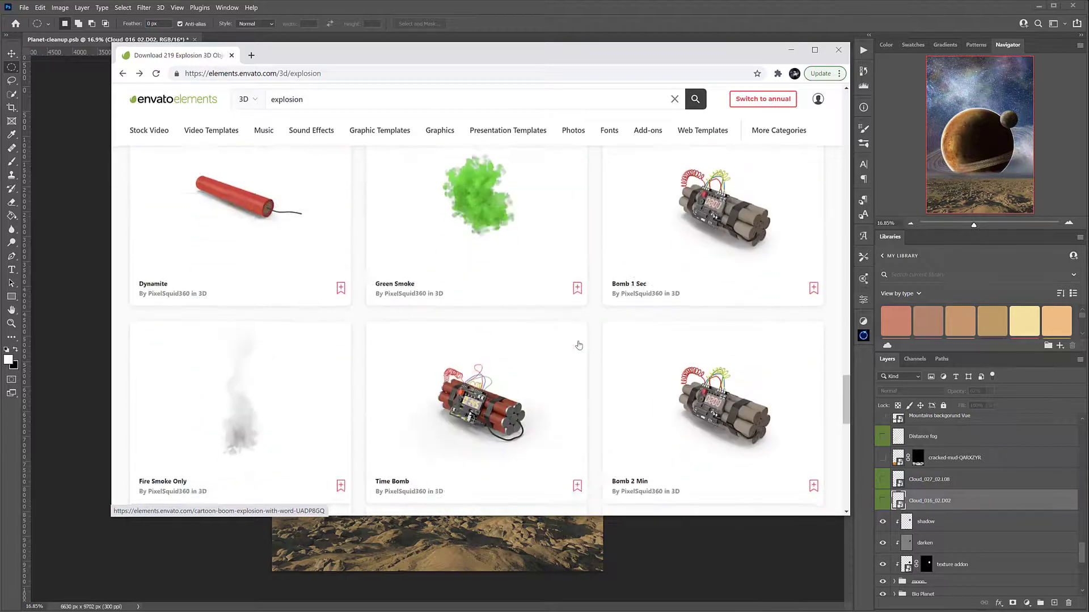
# Open the Fire Smoke Only model and rotate its 360 render to examine the smoke from another angle
pyautogui.click(260, 267)
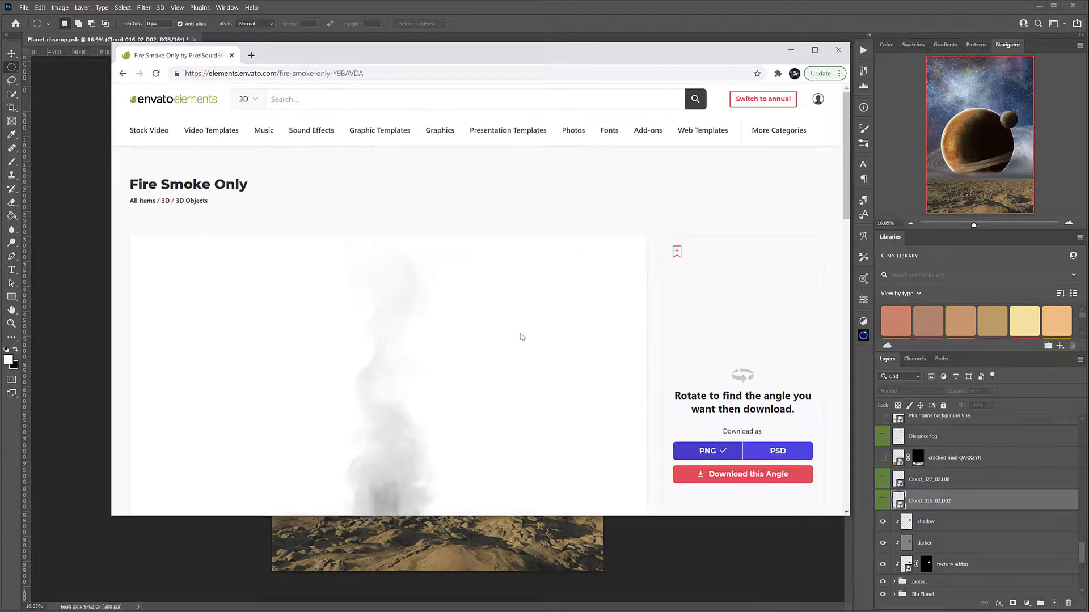
pyautogui.scroll(-3, 519, 337)
pyautogui.scroll(2, 493, 335)
pyautogui.scroll(-1, 454, 397)
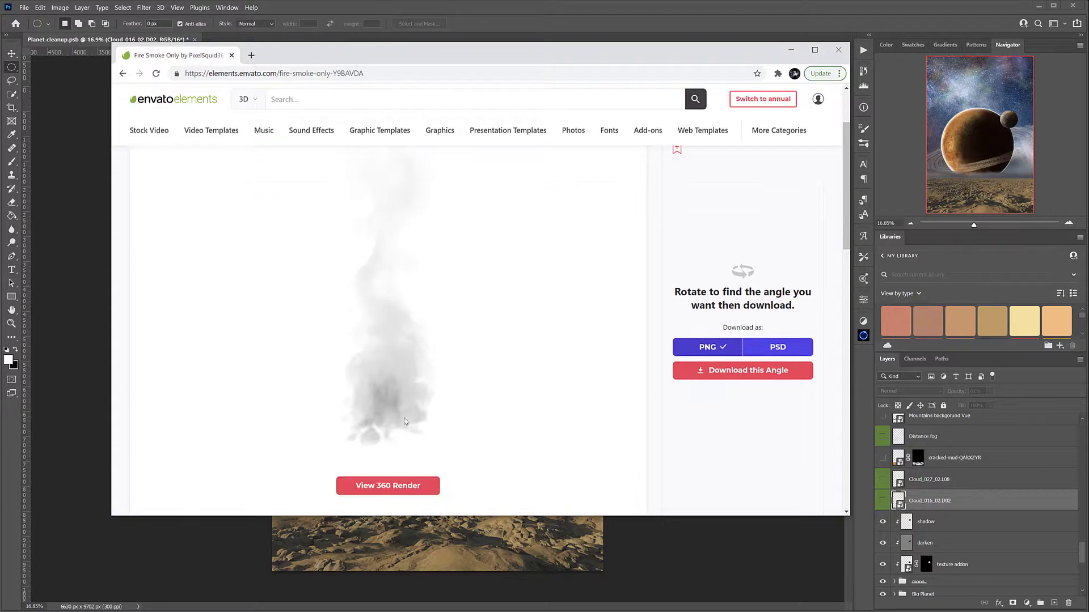
pyautogui.click(390, 488)
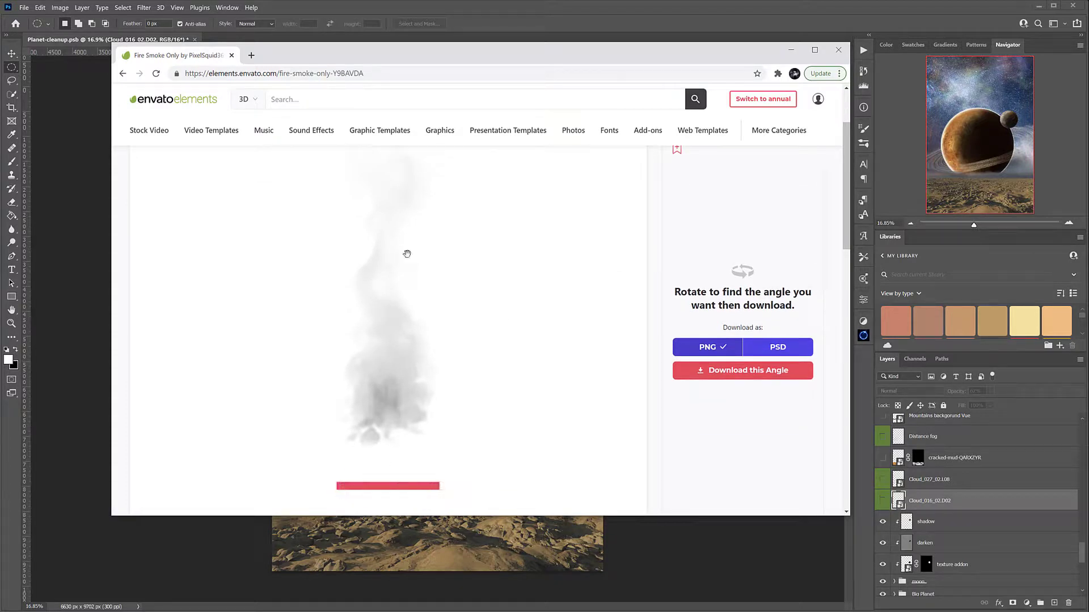
pyautogui.moveTo(420, 369); pyautogui.dragTo(388, 359)
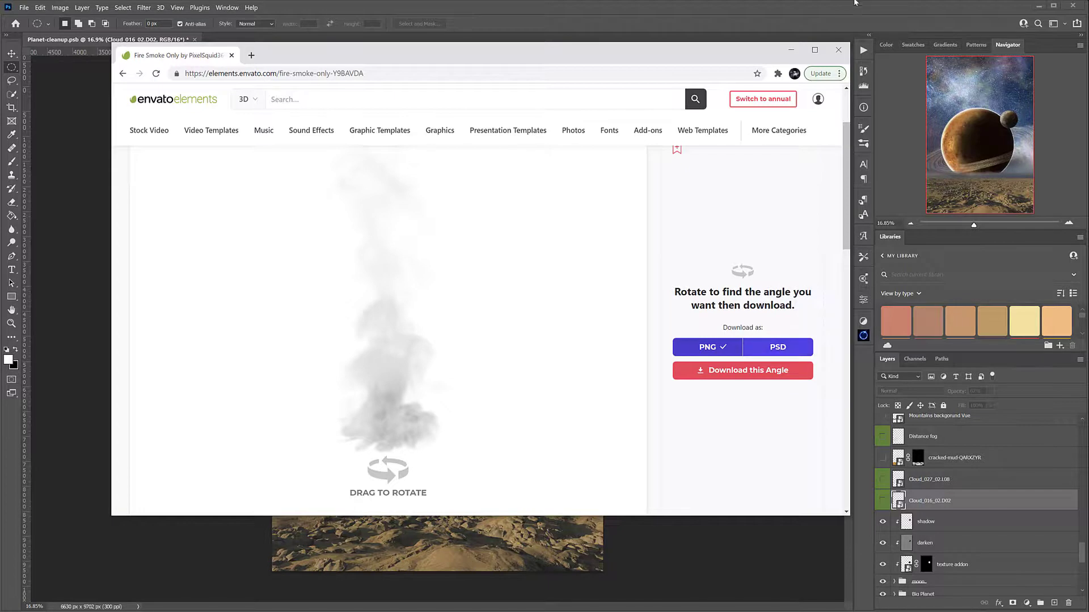
# Return to Photoshop and show the Cloud_016_02.D02 and Cloud_027_02.L08 layers
pyautogui.click(856, 10)
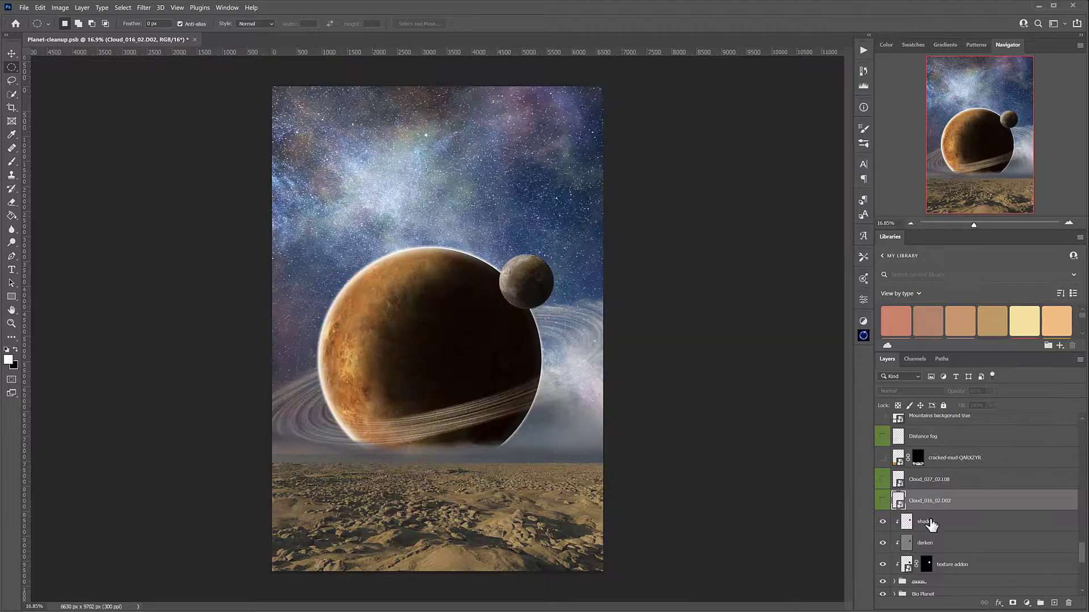
pyautogui.click(882, 500)
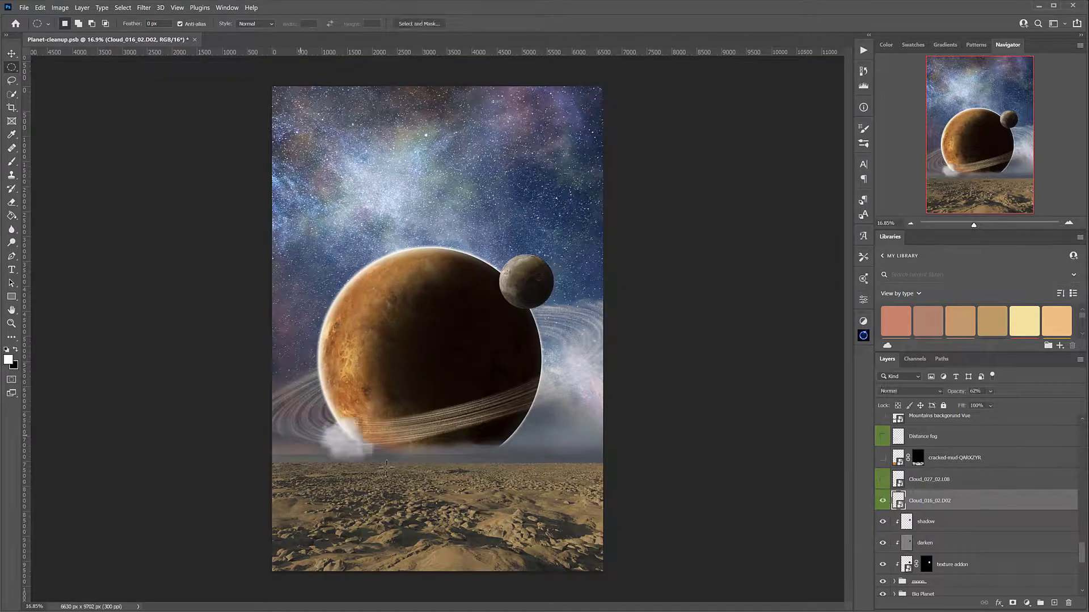
pyautogui.click(882, 479)
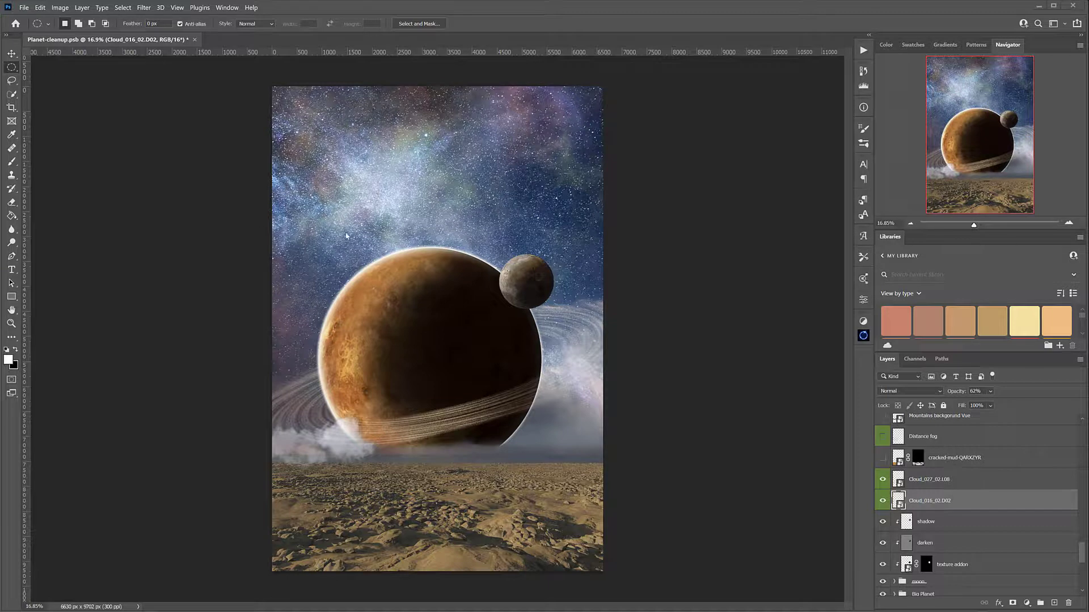
# Show the cracked-mud layer, comparing the ground with it on and off, and select that layer
pyautogui.scroll(1, 964, 483)
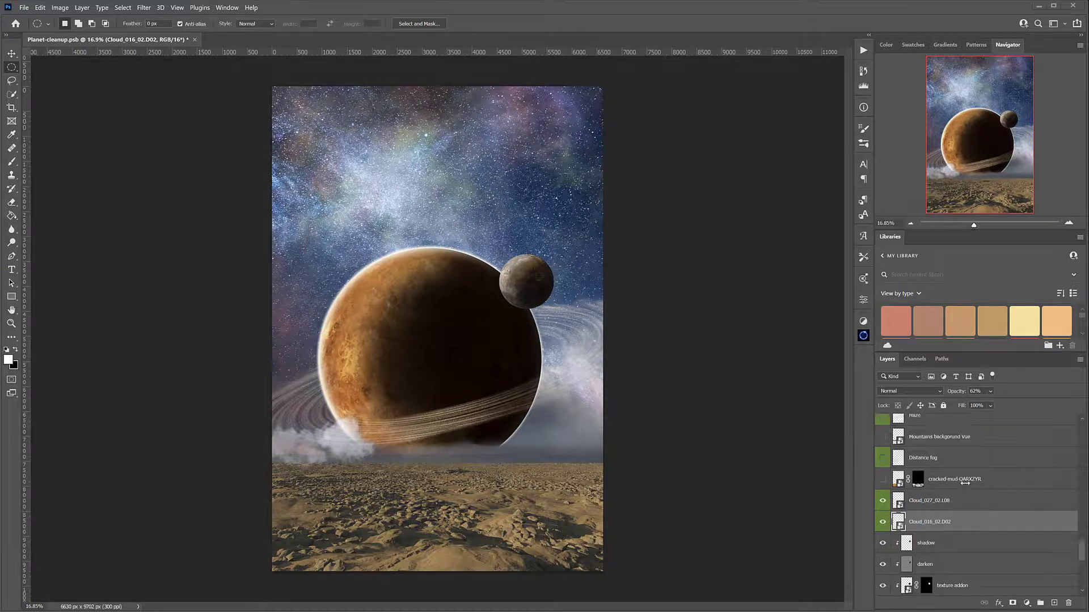
pyautogui.click(882, 480)
pyautogui.click(882, 480)
pyautogui.click(883, 481)
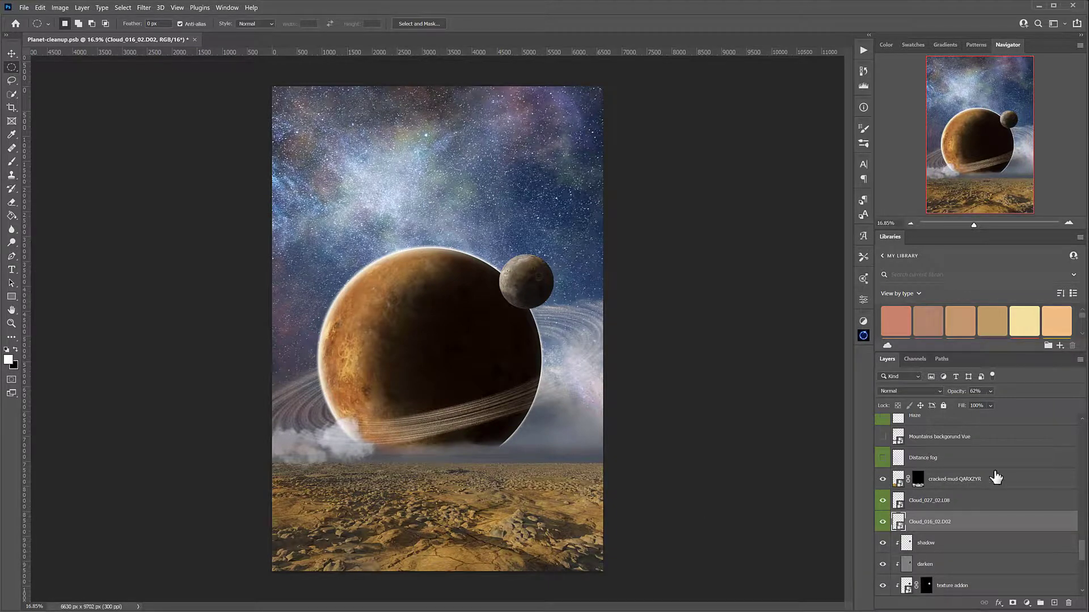
pyautogui.click(997, 482)
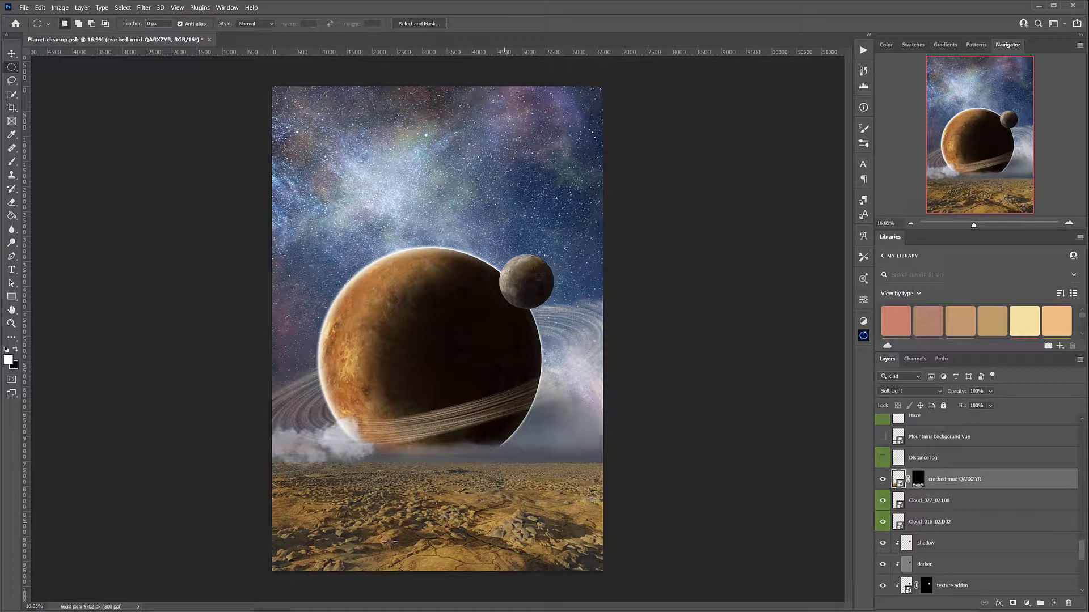
# Select the Distance fog layer and show it, comparing the horizon with the fog on and off
pyautogui.click(933, 460)
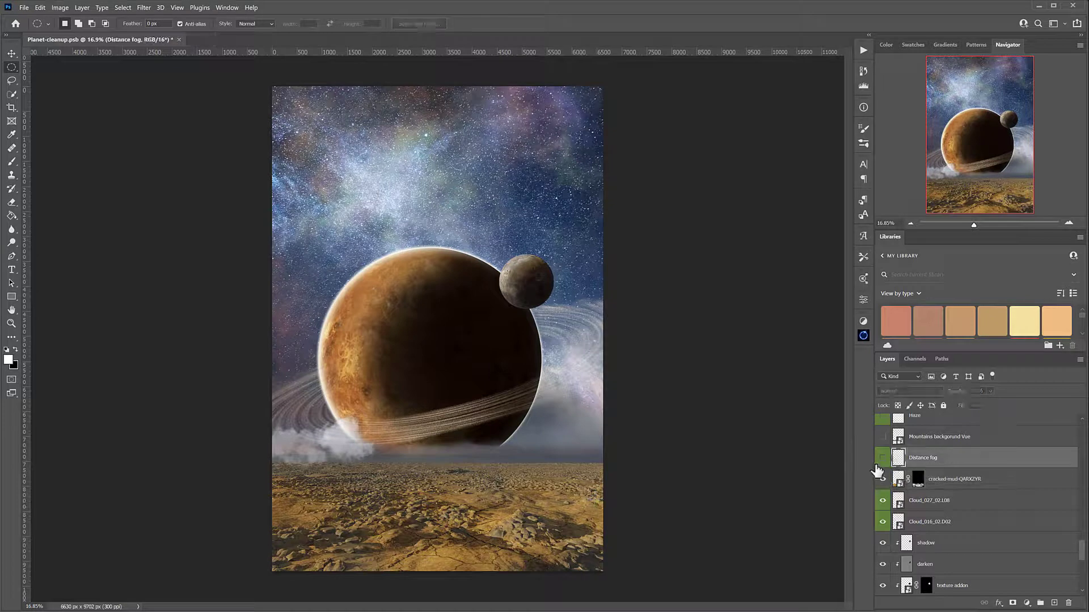
pyautogui.click(882, 458)
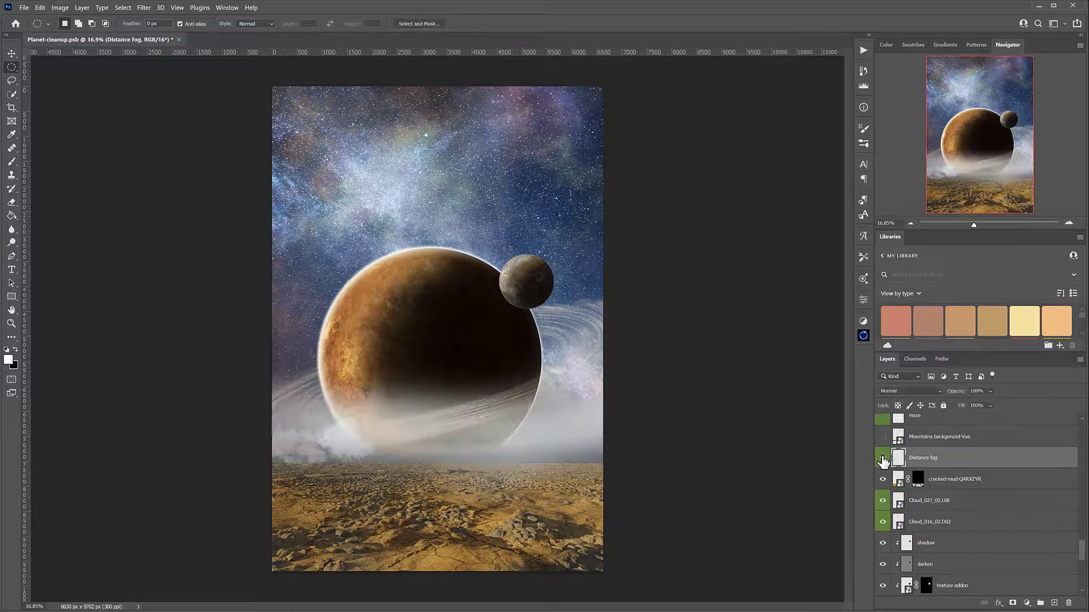
pyautogui.click(882, 459)
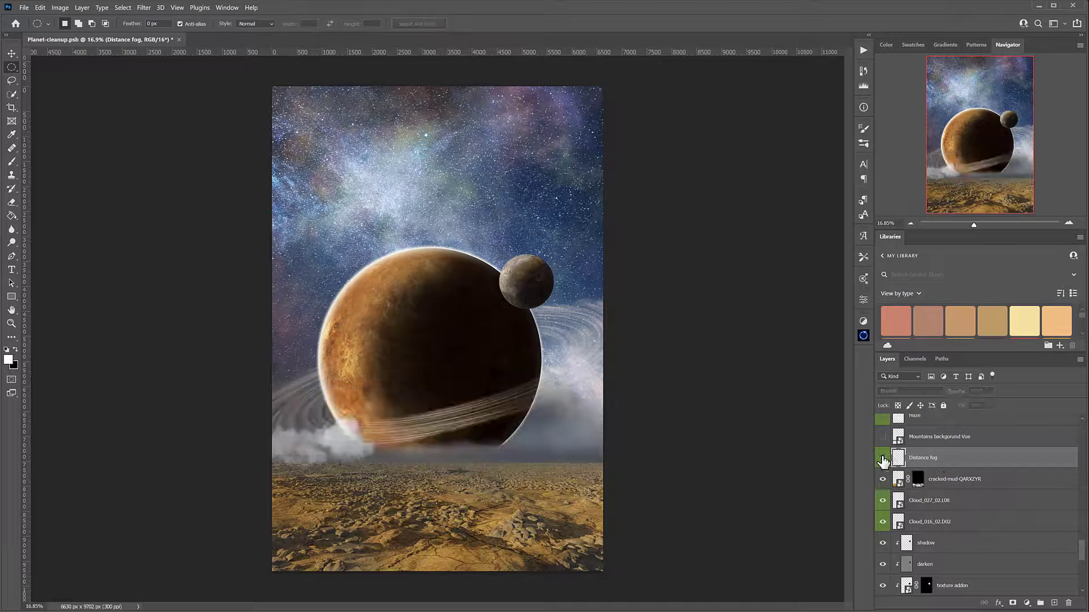
pyautogui.click(883, 459)
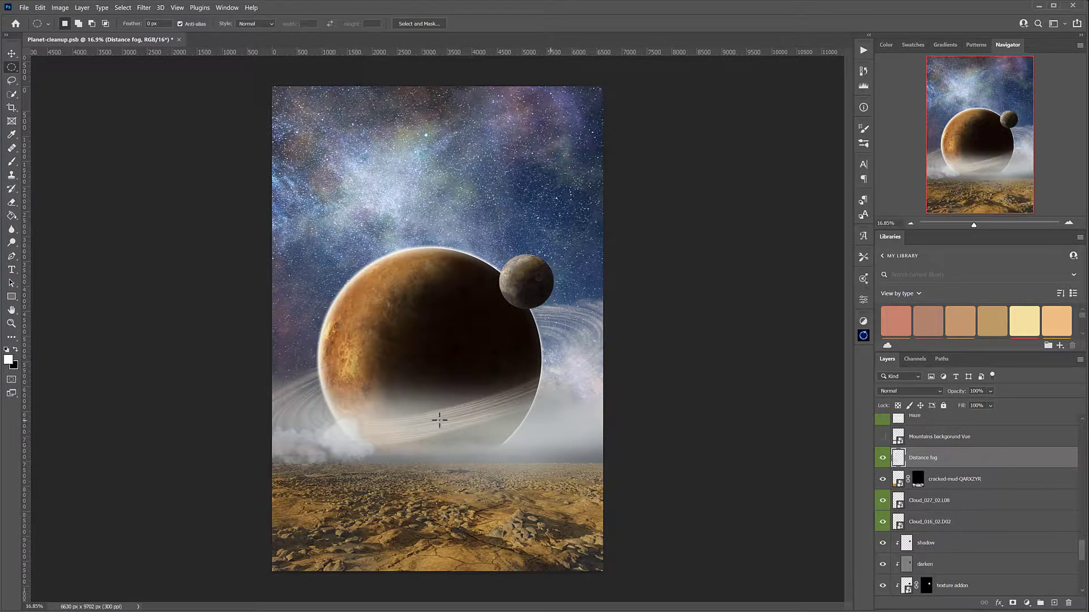
# Show the Mountains background Vue layer and open its smart object contents
pyautogui.scroll(3, 930, 453)
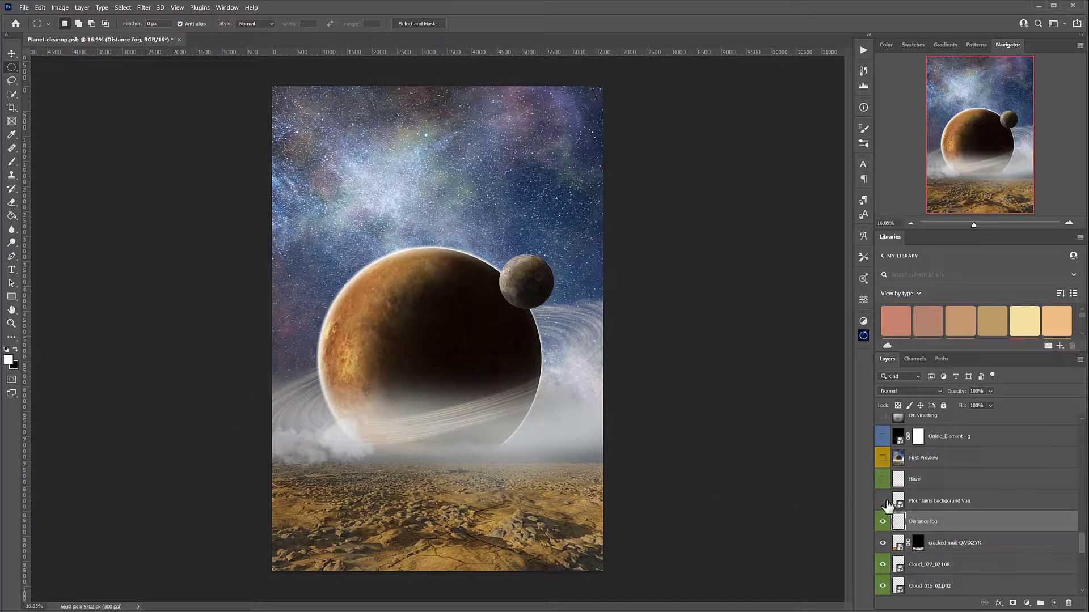
pyautogui.click(884, 501)
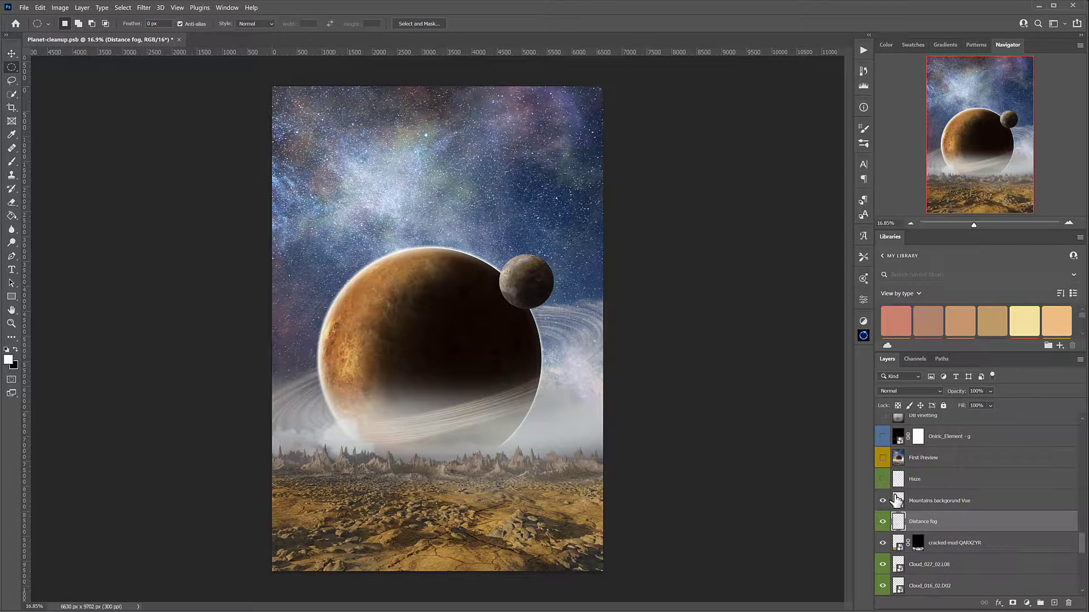
pyautogui.click(896, 500)
pyautogui.doubleClick(896, 500)
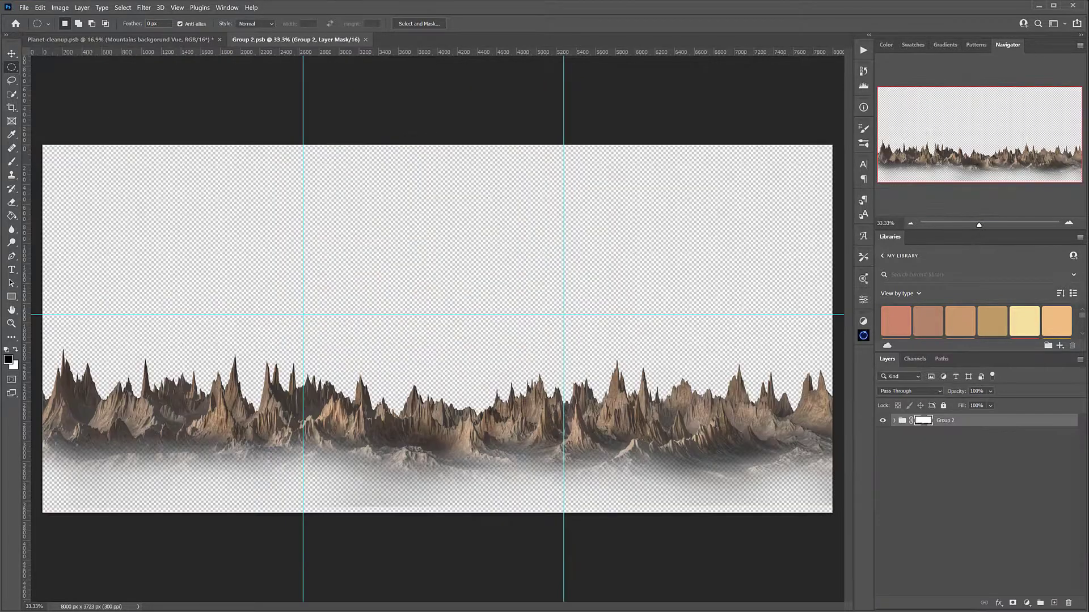
# Switch to the browser and look through the e-on software home page down to its news section
pyautogui.moveTo(0, 121); pyautogui.dragTo(464, 95)
pyautogui.scroll(-5, 514, 250)
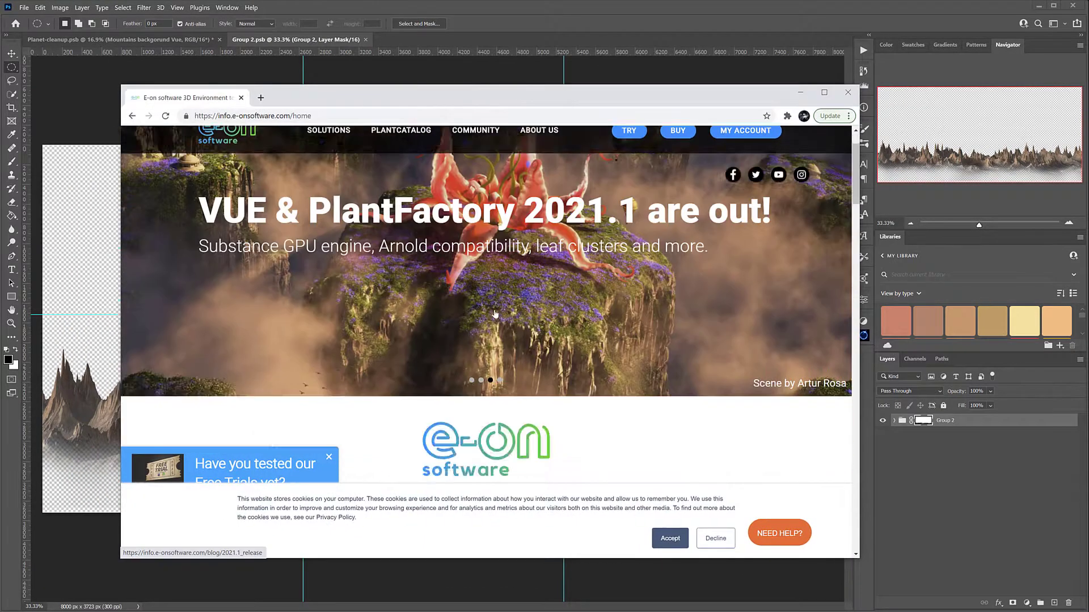
pyautogui.scroll(2, 505, 284)
pyautogui.scroll(-2, 495, 315)
pyautogui.scroll(-4, 495, 314)
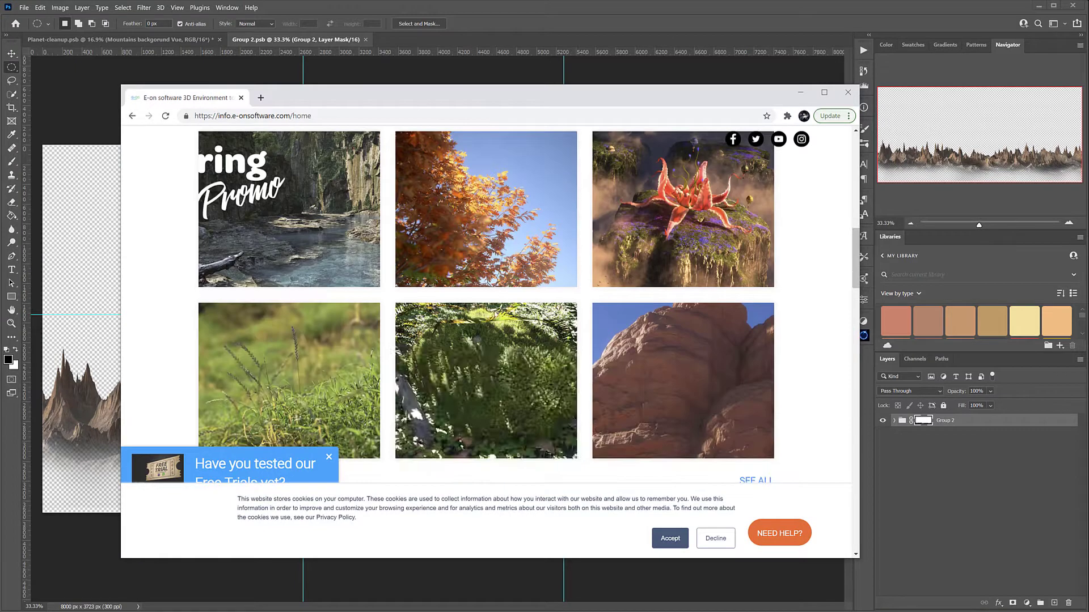
pyautogui.scroll(1, 493, 312)
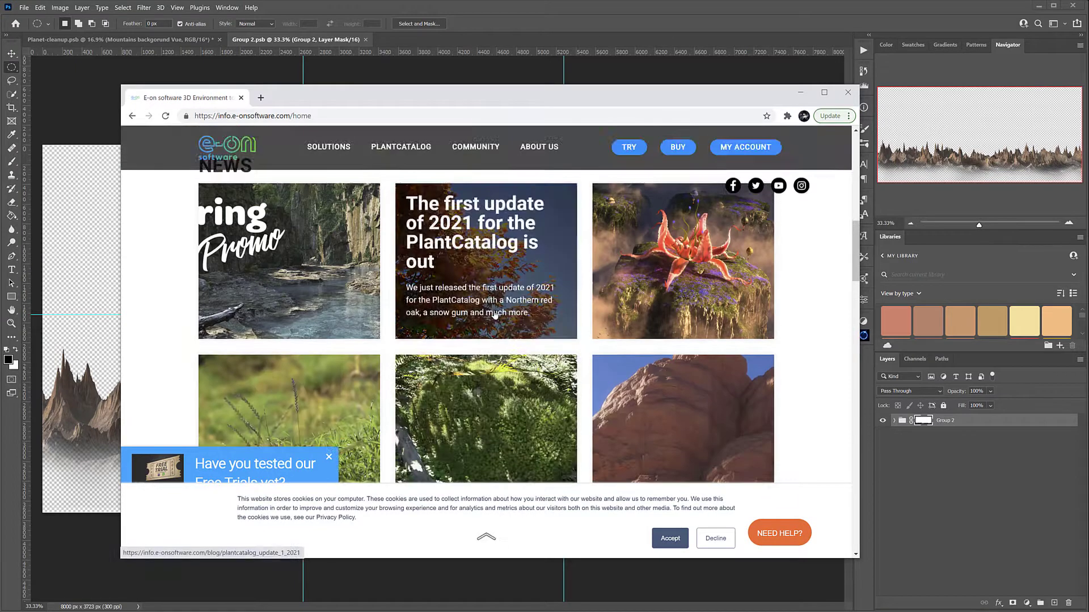
# Return to the top of the e-on software home page and its solutions banner, and switch back to Photoshop
pyautogui.scroll(6, 488, 301)
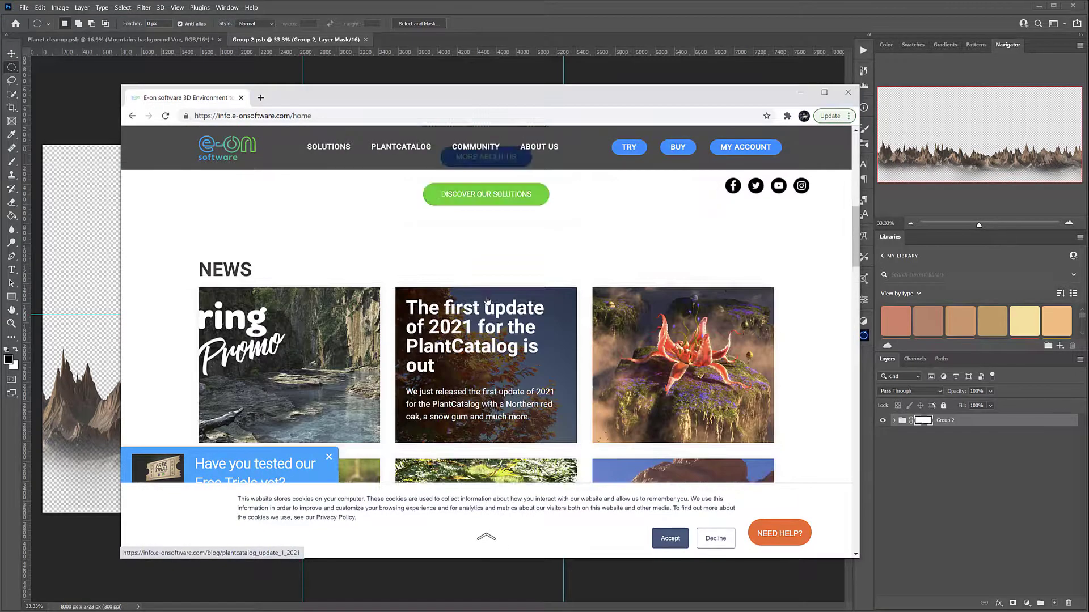
pyautogui.scroll(3, 393, 260)
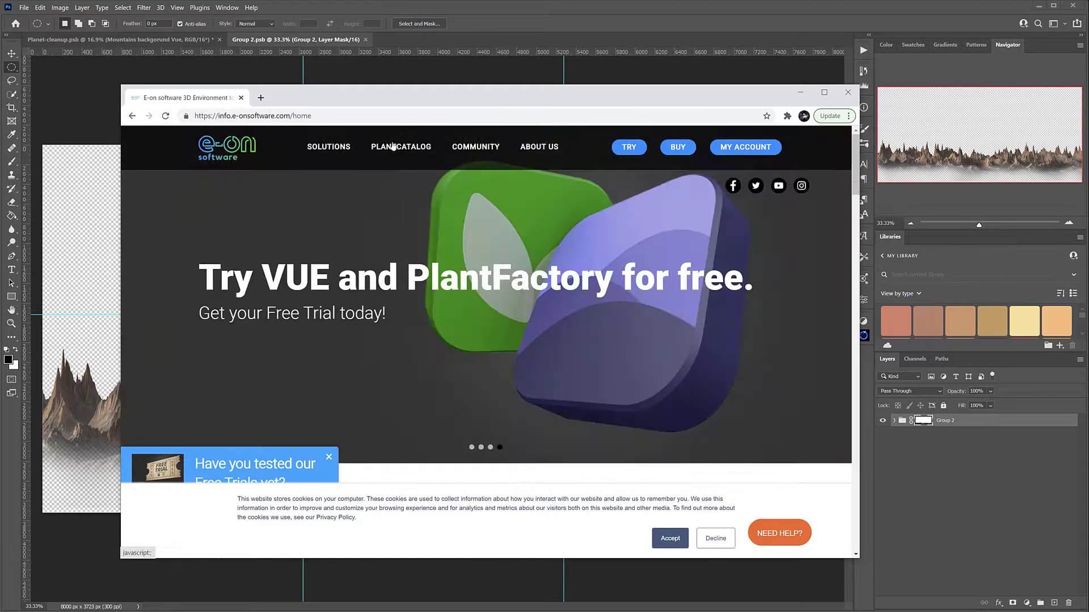
pyautogui.moveTo(194, 101); pyautogui.dragTo(388, 141)
pyautogui.click(996, 133)
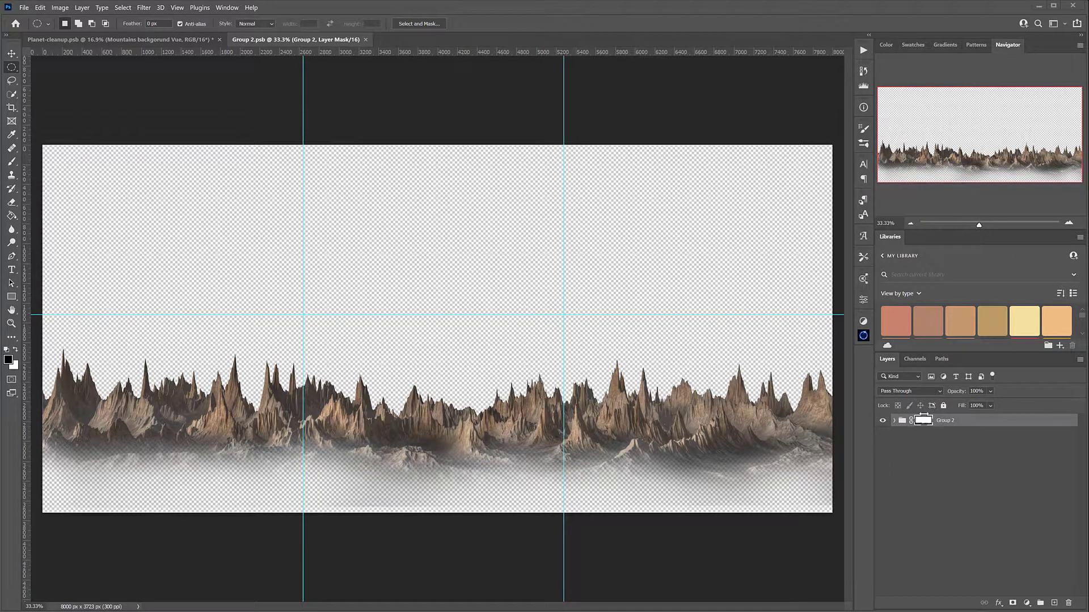
# Expand Group 2 to reveal the layers inside it, and close Group 2.psb with its changes saved
pyautogui.click(893, 420)
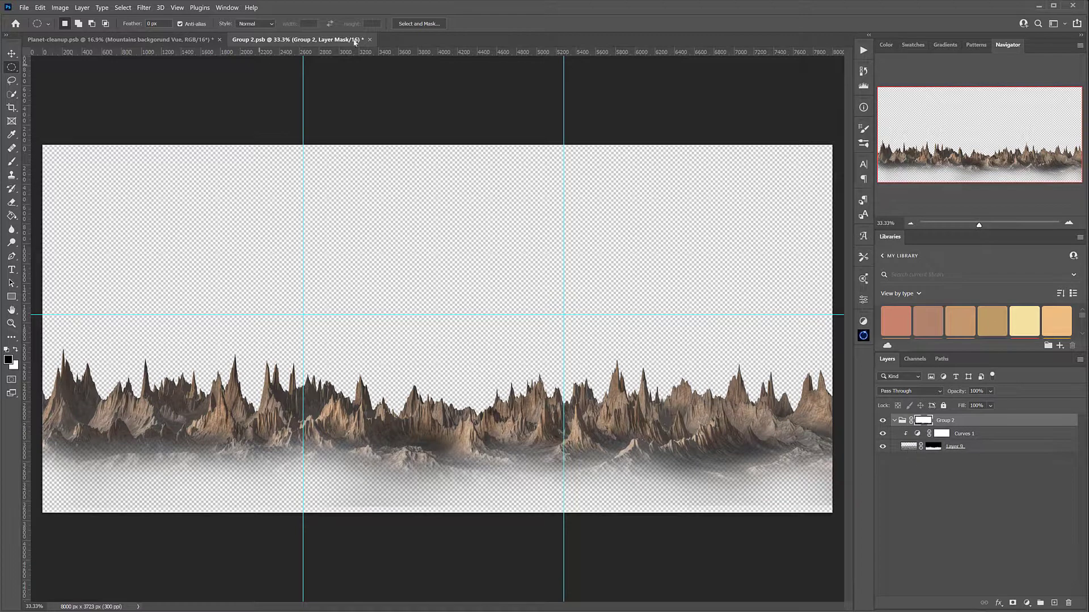
pyautogui.click(372, 40)
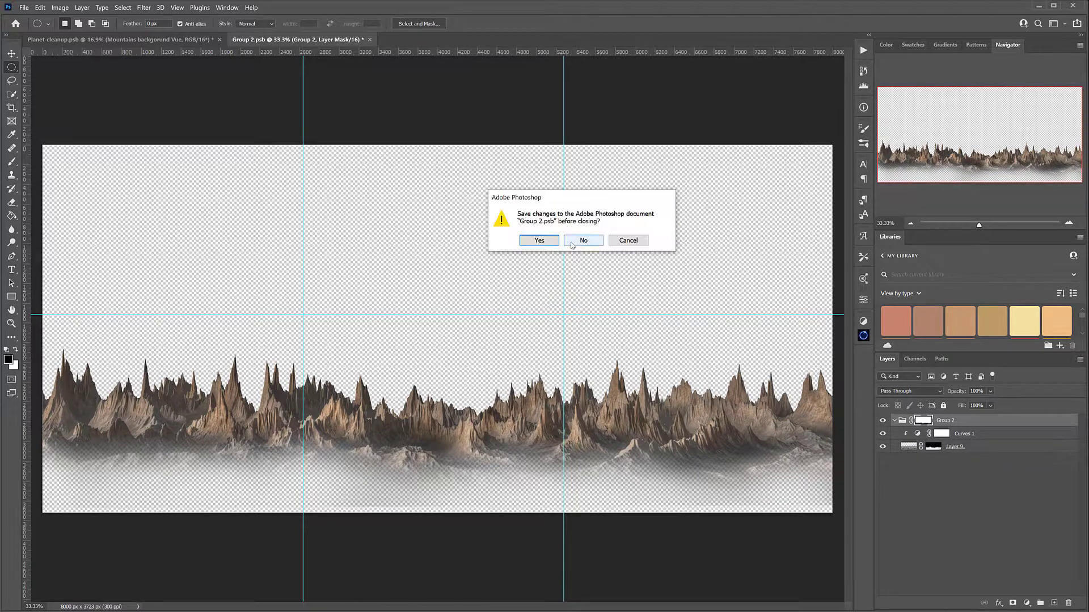
pyautogui.click(538, 243)
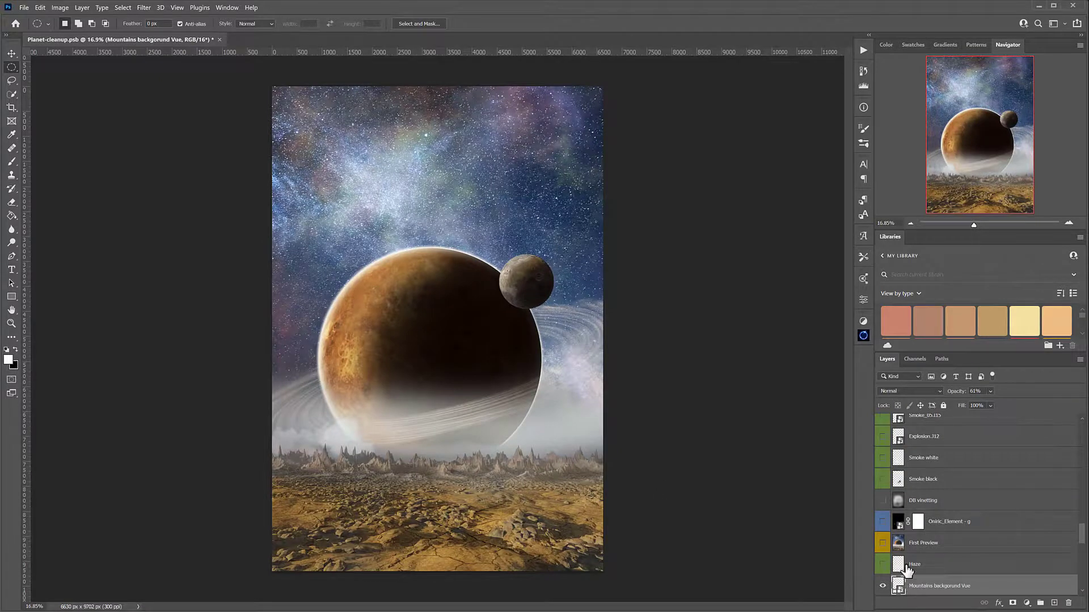
# Show the Haze layer above the mountains to add mist along the horizon
pyautogui.scroll(-1, 916, 507)
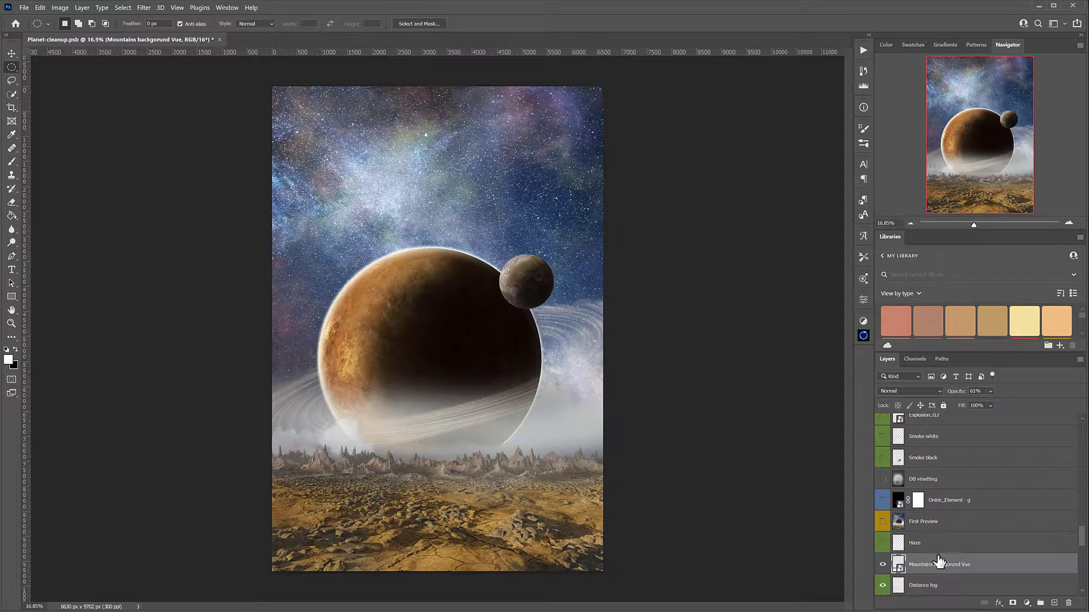
pyautogui.click(883, 543)
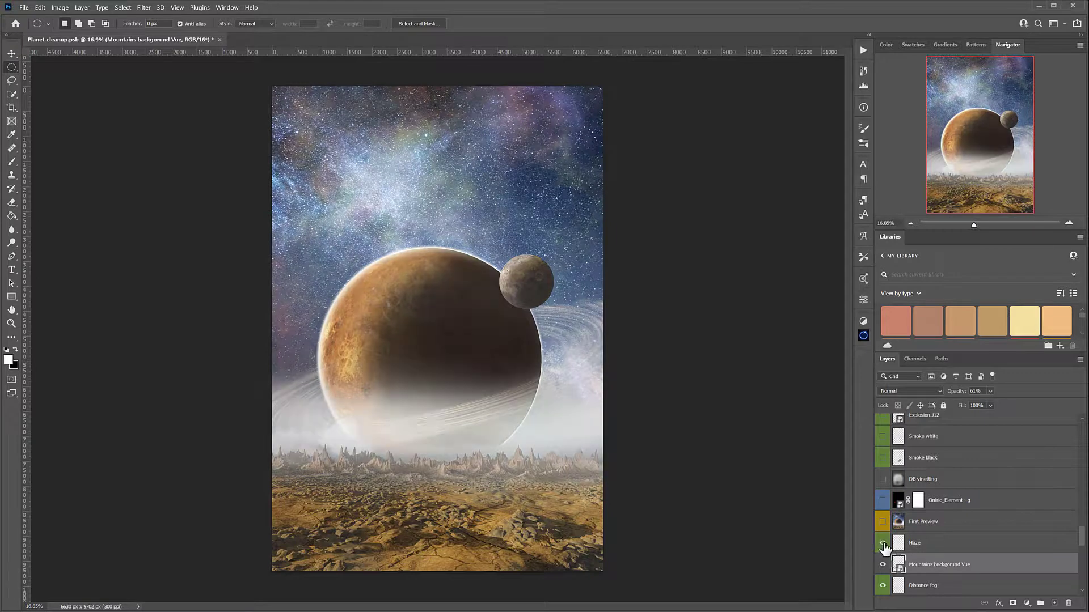
pyautogui.scroll(-3, 935, 530)
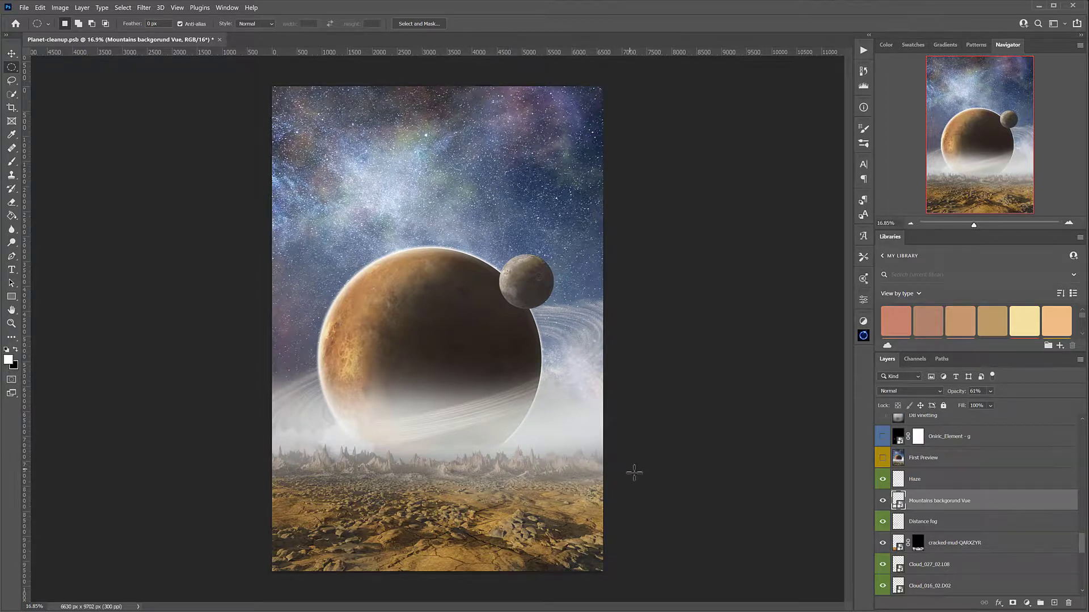
# Select the First Preview layer and compare the current composite with that earlier version on and off
pyautogui.scroll(2, 952, 519)
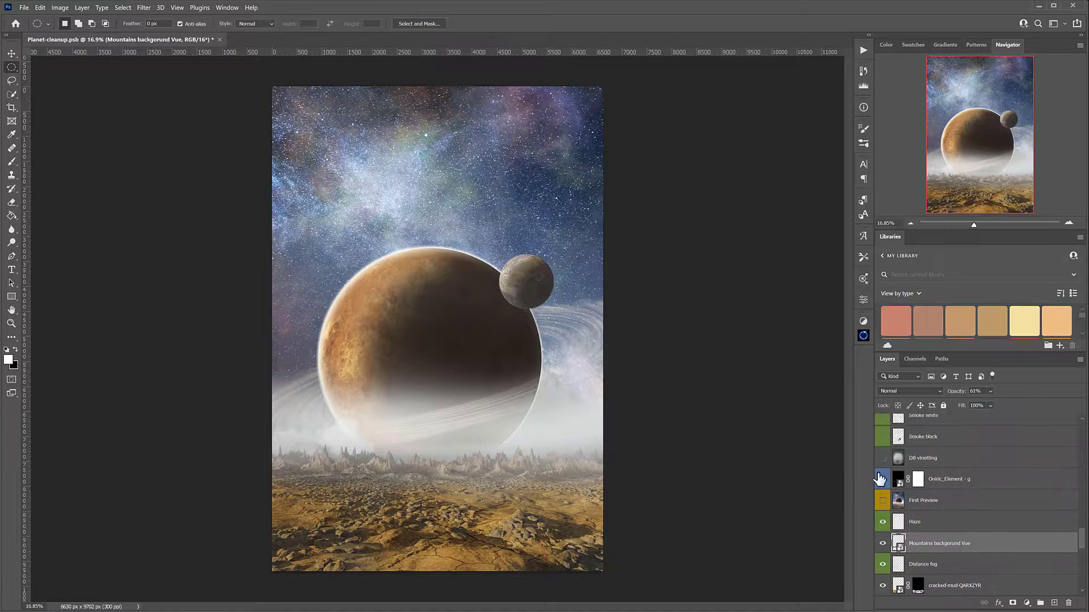
pyautogui.click(938, 504)
pyautogui.click(883, 501)
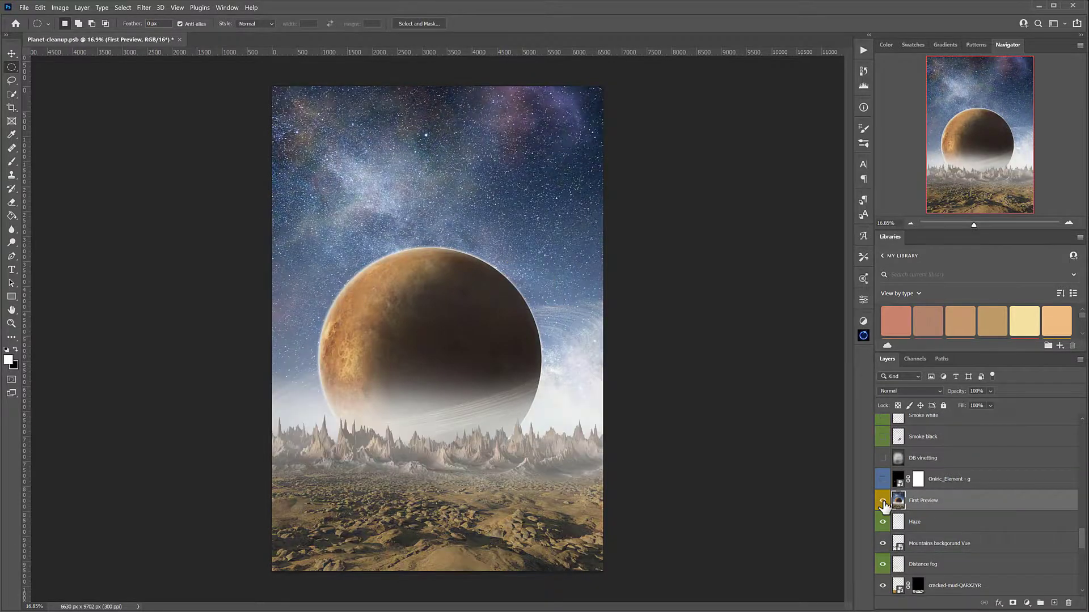
pyautogui.click(883, 501)
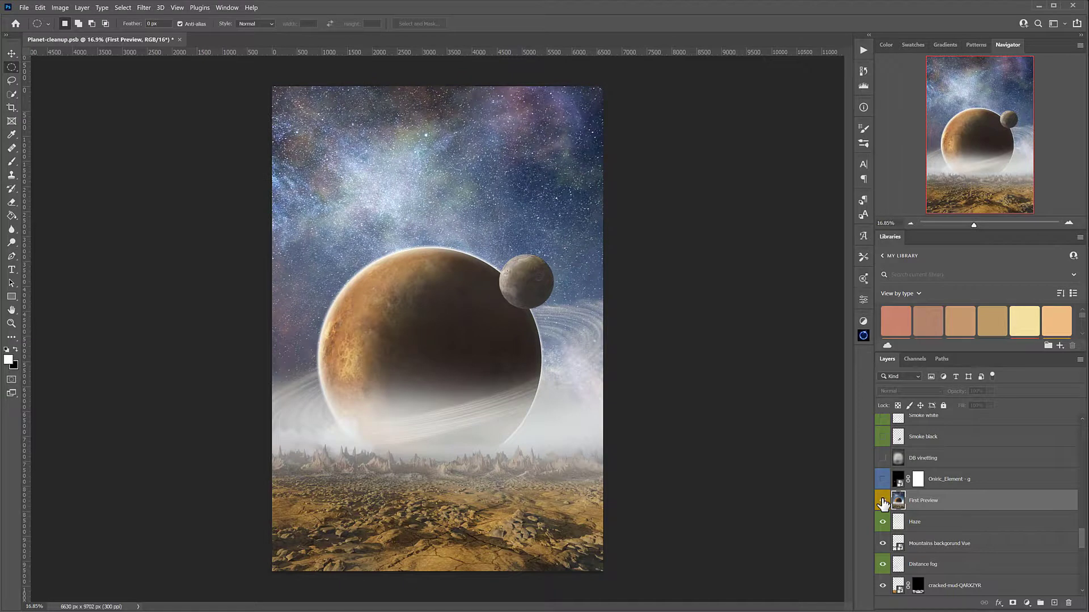
pyautogui.click(883, 501)
pyautogui.click(883, 501)
# Show the Oniric_Element - g glow layer, comparing the composite with the glow on and off
pyautogui.scroll(1, 920, 504)
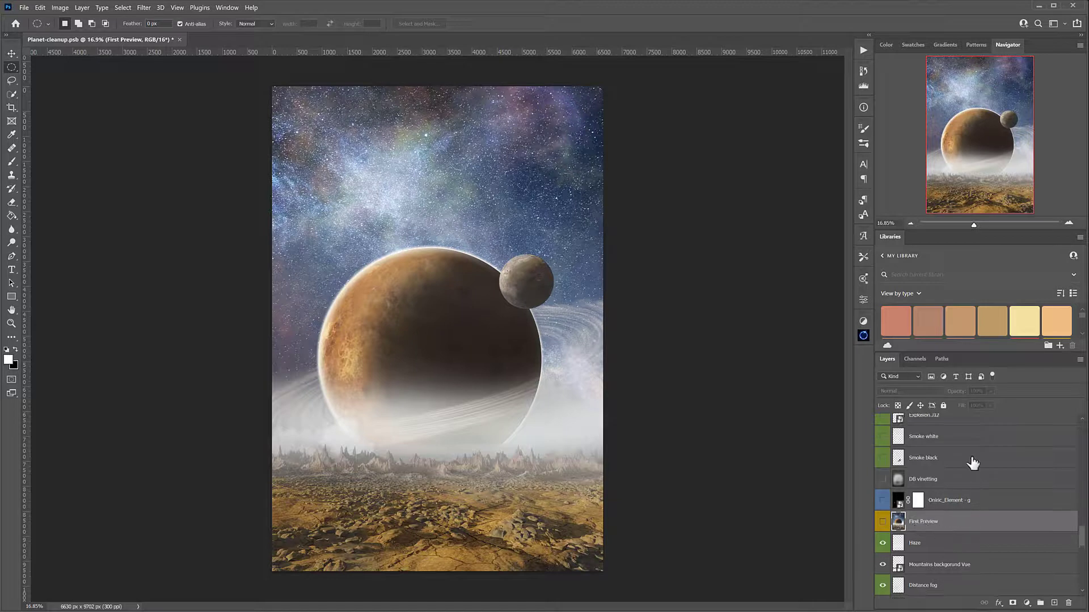
pyautogui.click(883, 501)
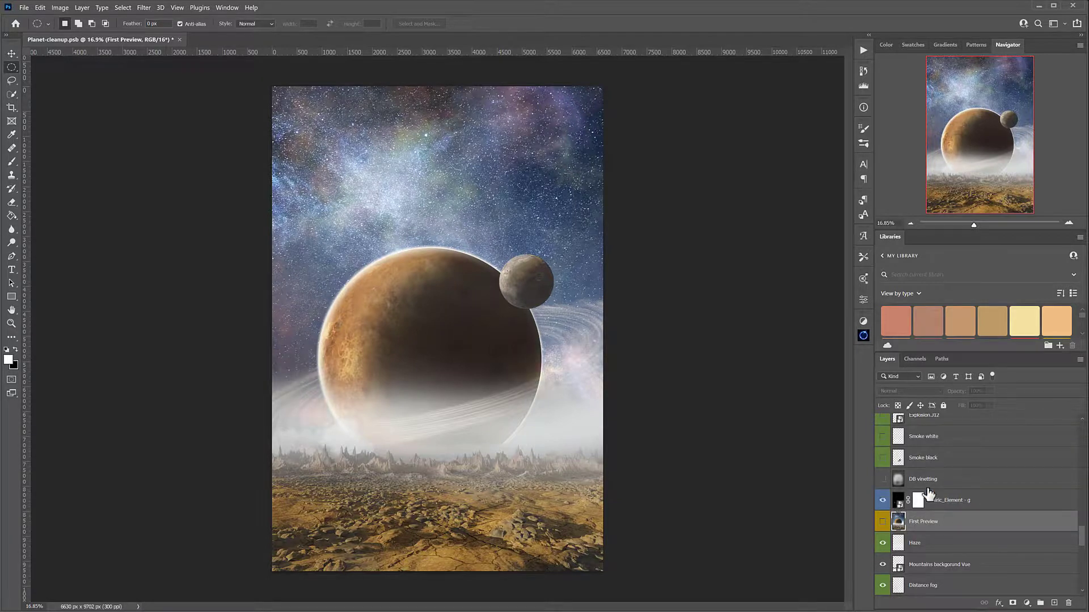
pyautogui.click(882, 502)
# Look through the Oniric plugin page in the browser, including its key features and the Bloom before-and-after comparison
pyautogui.scroll(-6, 601, 295)
pyautogui.scroll(4, 598, 283)
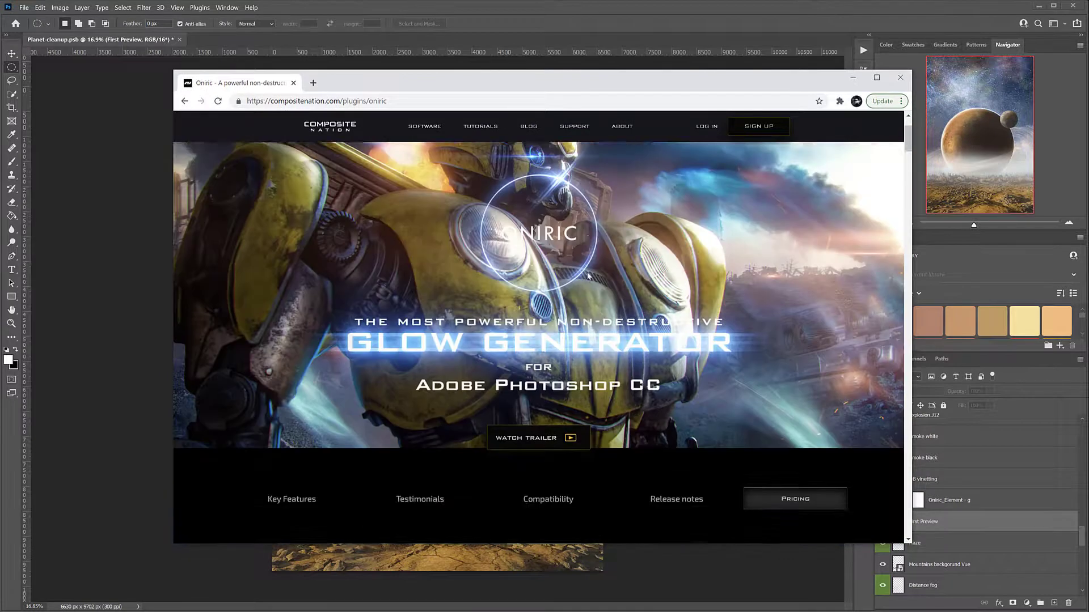
pyautogui.scroll(2, 597, 280)
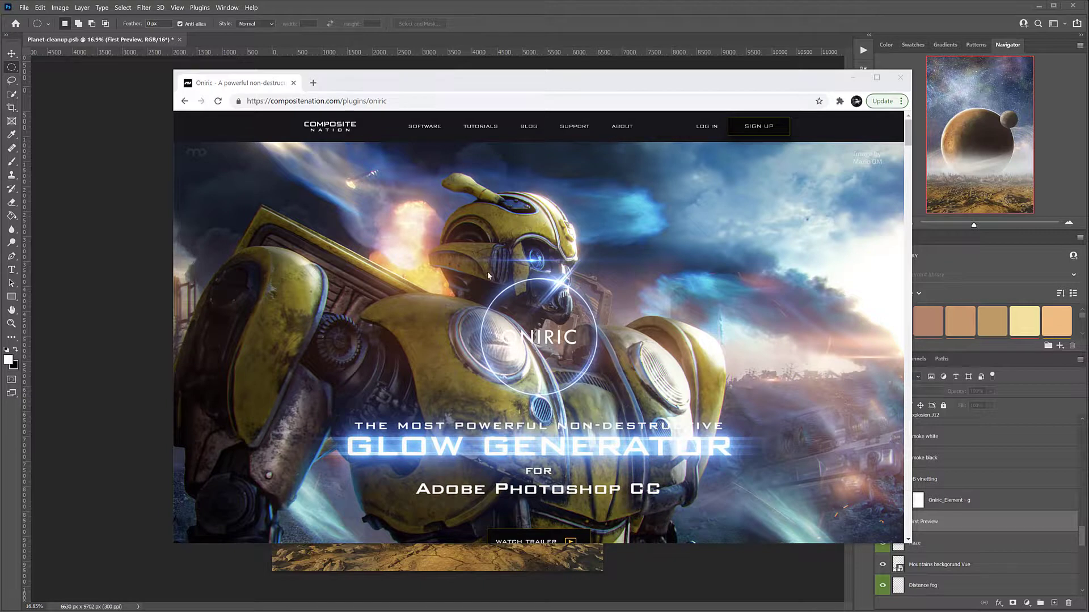
pyautogui.scroll(-10, 600, 286)
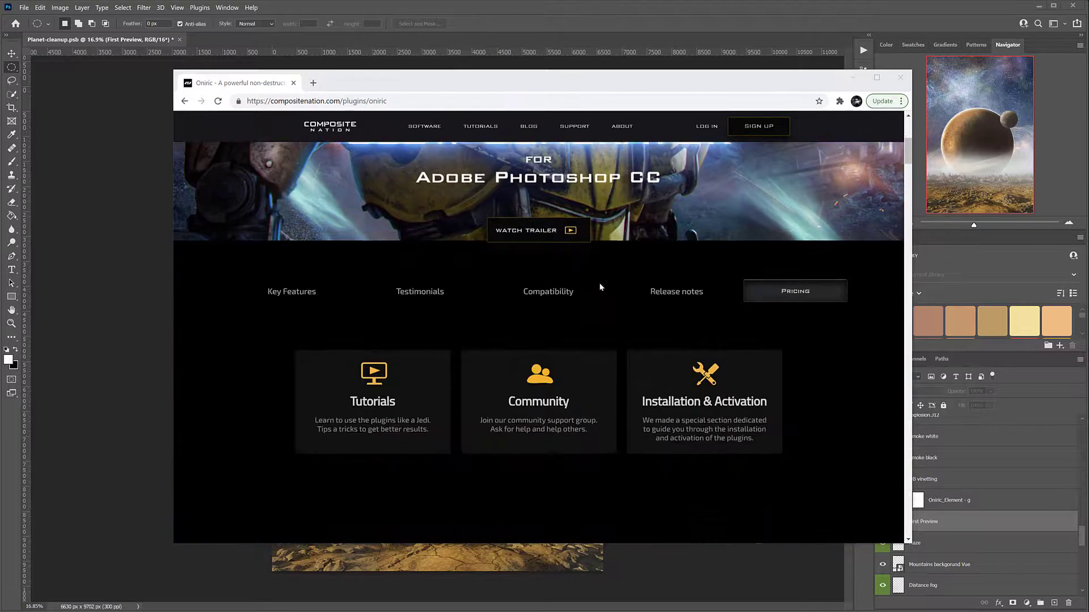
pyautogui.scroll(-5, 599, 282)
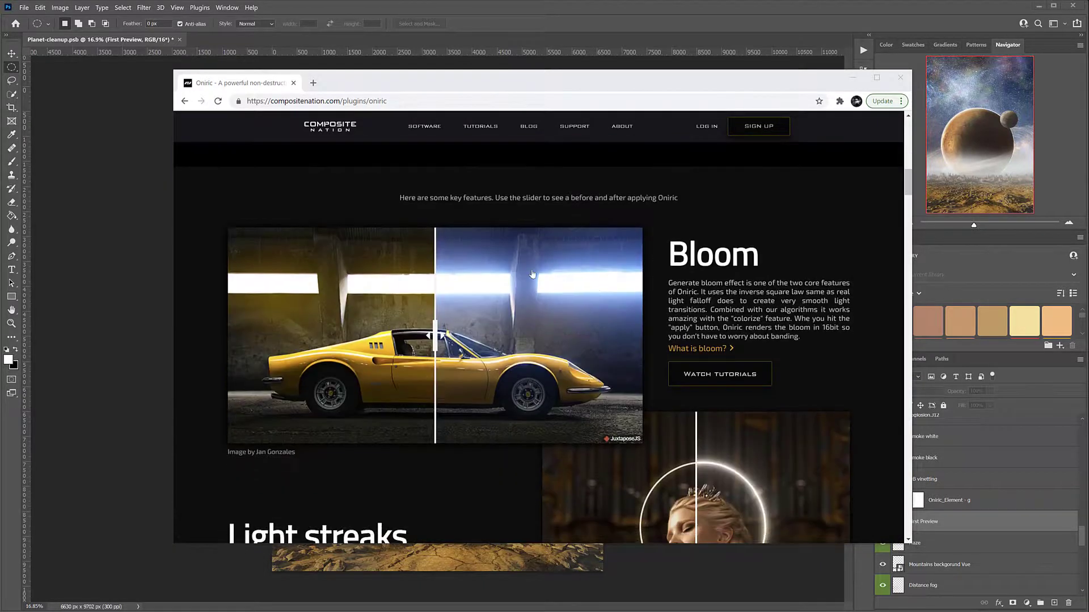
pyautogui.scroll(-2, 532, 275)
pyautogui.scroll(-1, 532, 274)
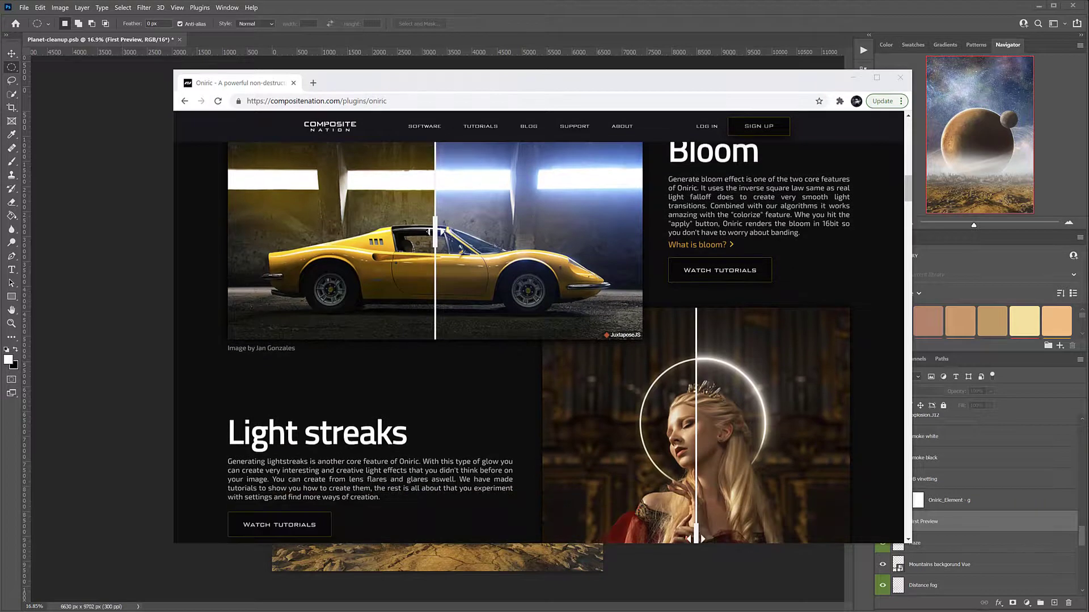
pyautogui.moveTo(427, 235); pyautogui.dragTo(252, 232)
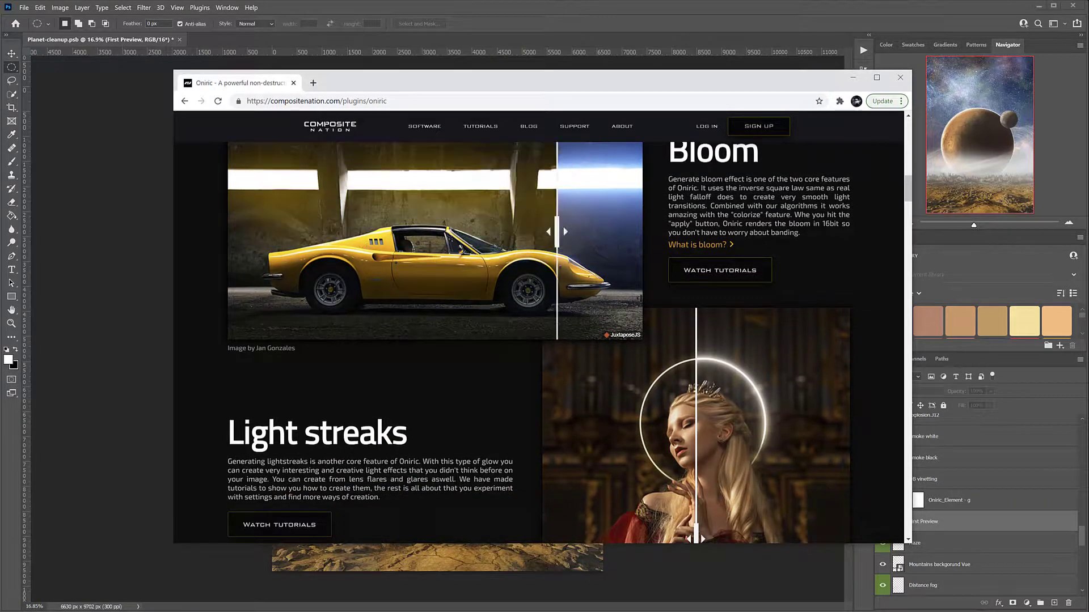
pyautogui.scroll(-13, 252, 231)
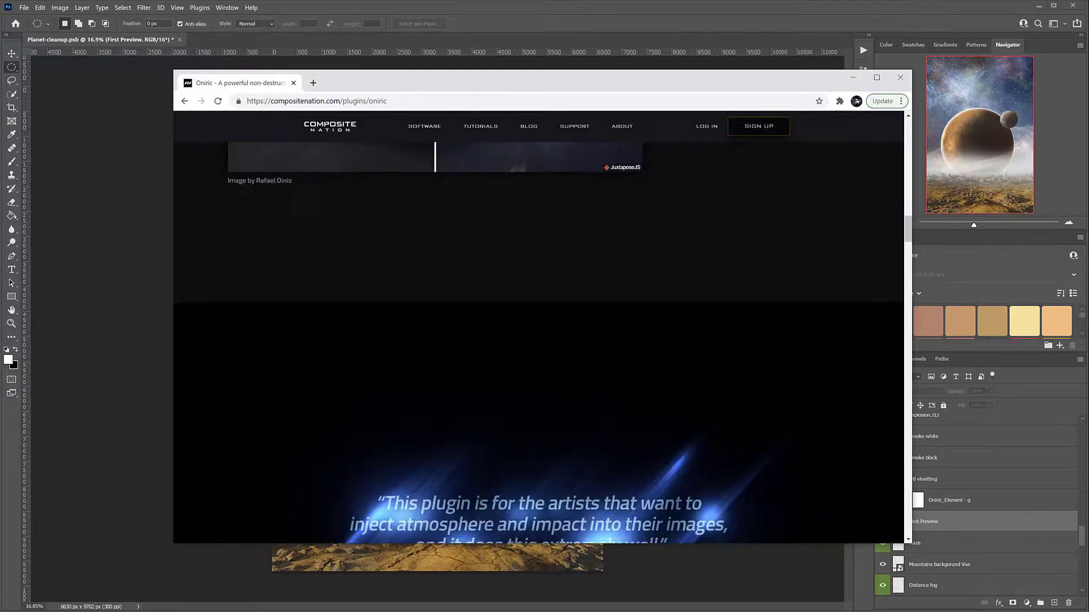
pyautogui.scroll(-8, 697, 310)
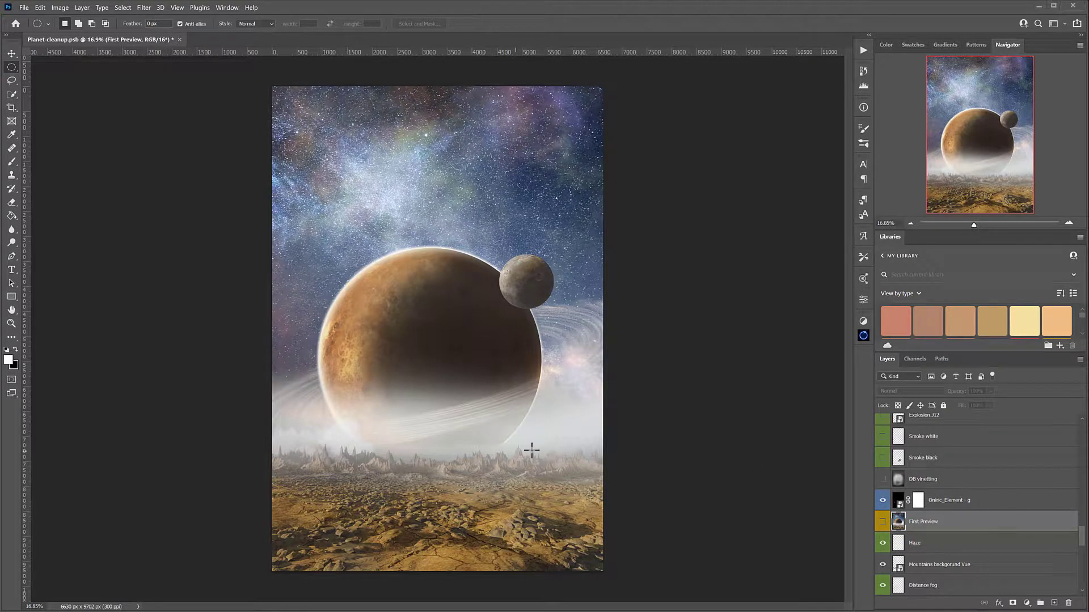
# Show the DB vinetting layer, comparing the image with the dodge-and-burn vignette on and off
pyautogui.click(882, 480)
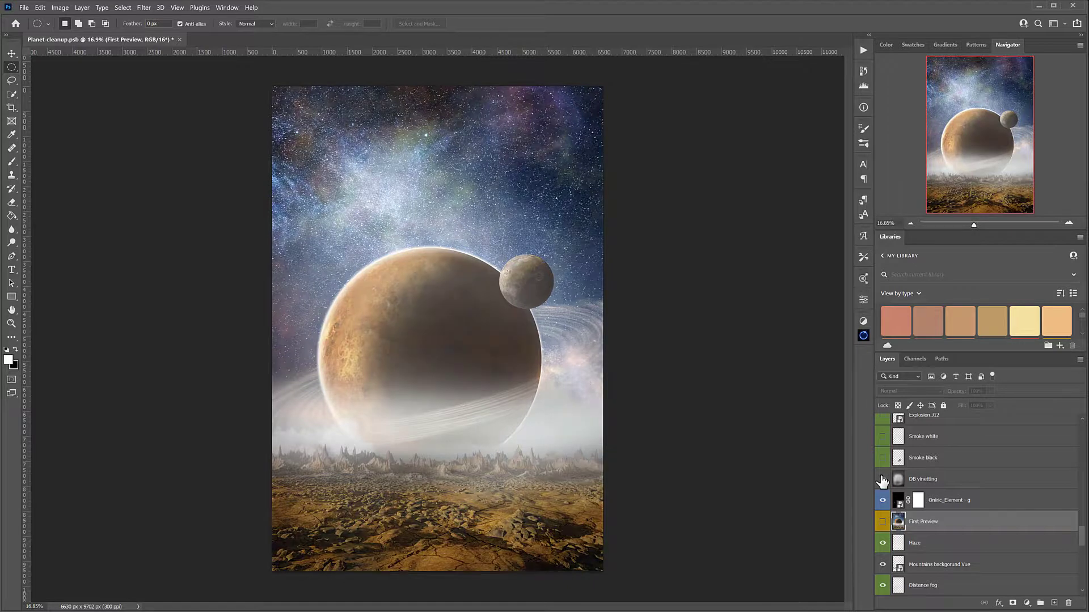
pyautogui.click(882, 480)
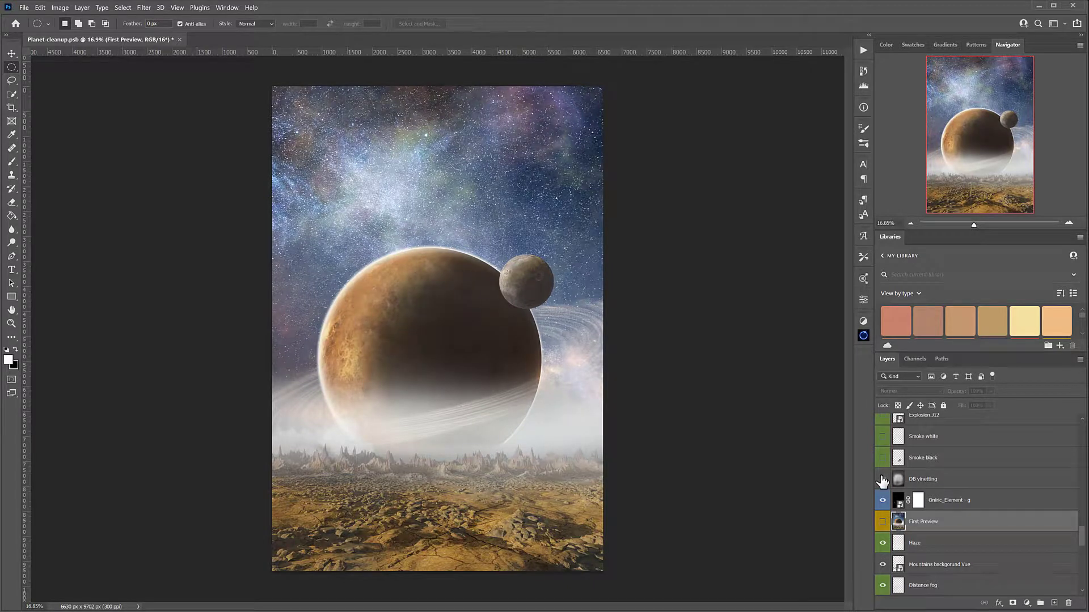
pyautogui.click(883, 479)
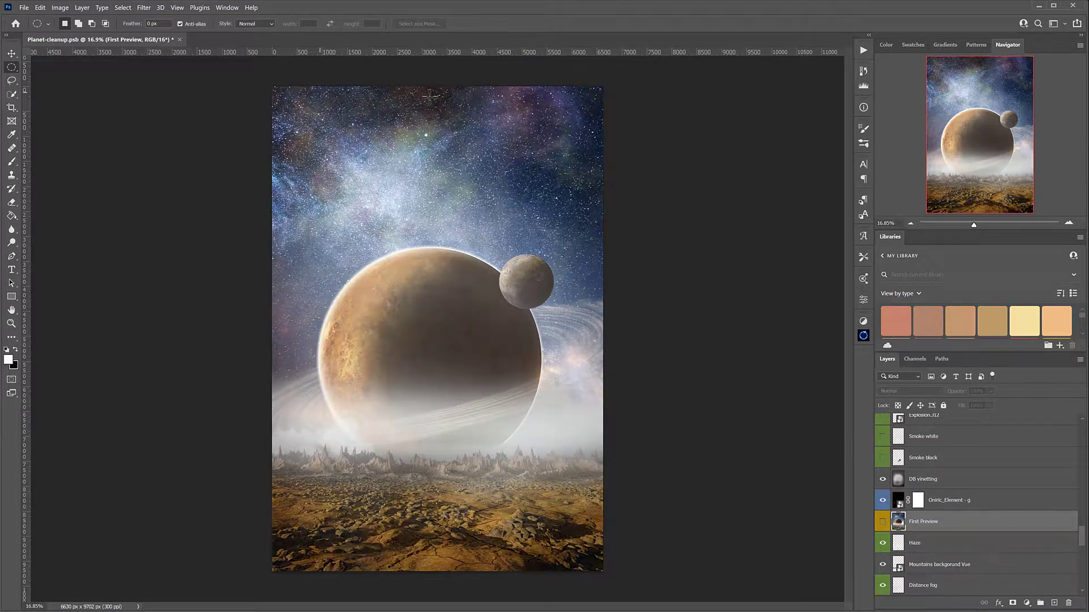
pyautogui.click(882, 480)
pyautogui.click(882, 480)
# Show the Smoke black, Smoke white, Explosion.J12 and Smoke_05.I15 layers
pyautogui.scroll(3, 950, 522)
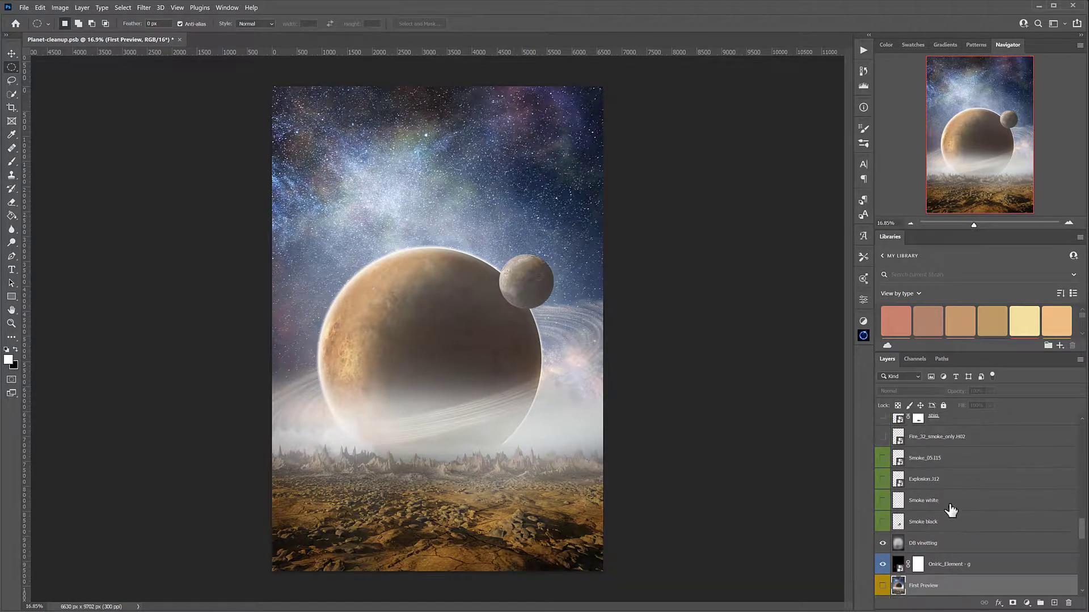
pyautogui.click(883, 522)
pyautogui.click(882, 500)
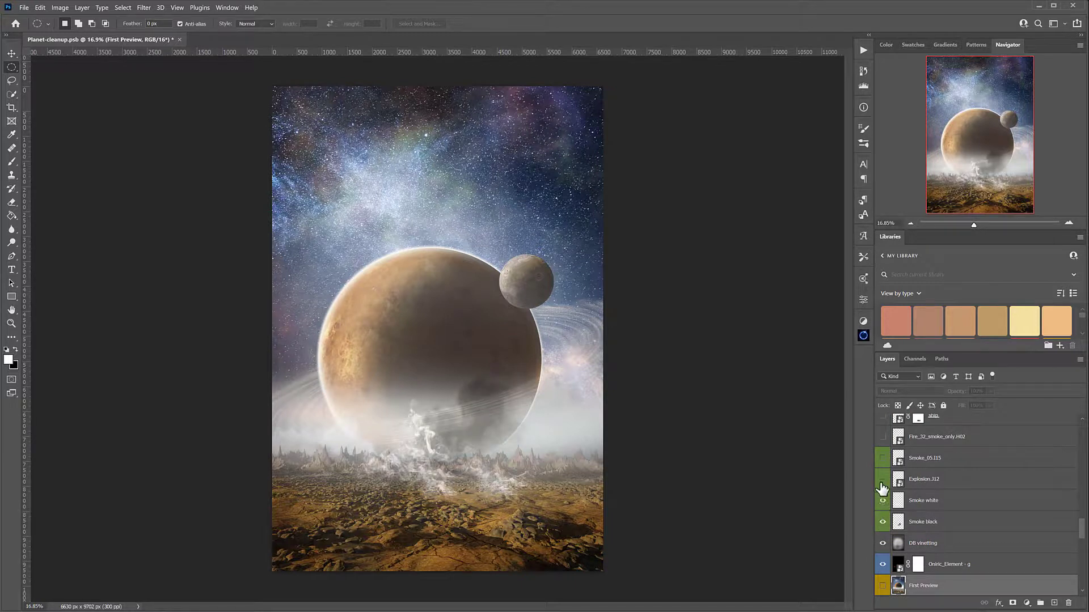
pyautogui.click(882, 479)
pyautogui.click(882, 458)
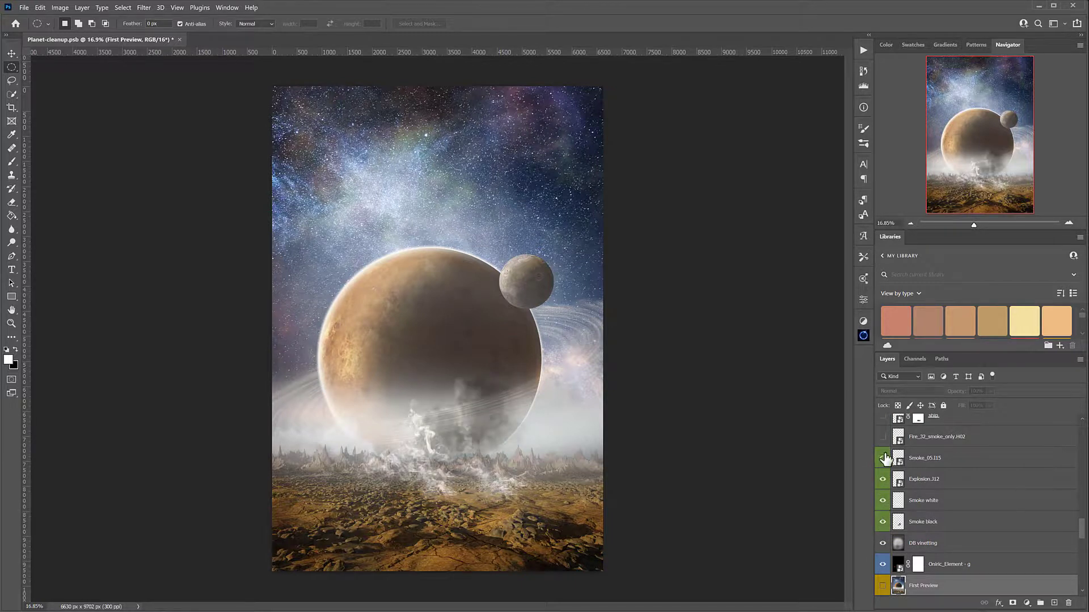
# Show the ship layer to place the crashed spaceship in front of the smoke
pyautogui.scroll(2, 924, 478)
pyautogui.scroll(1, 927, 478)
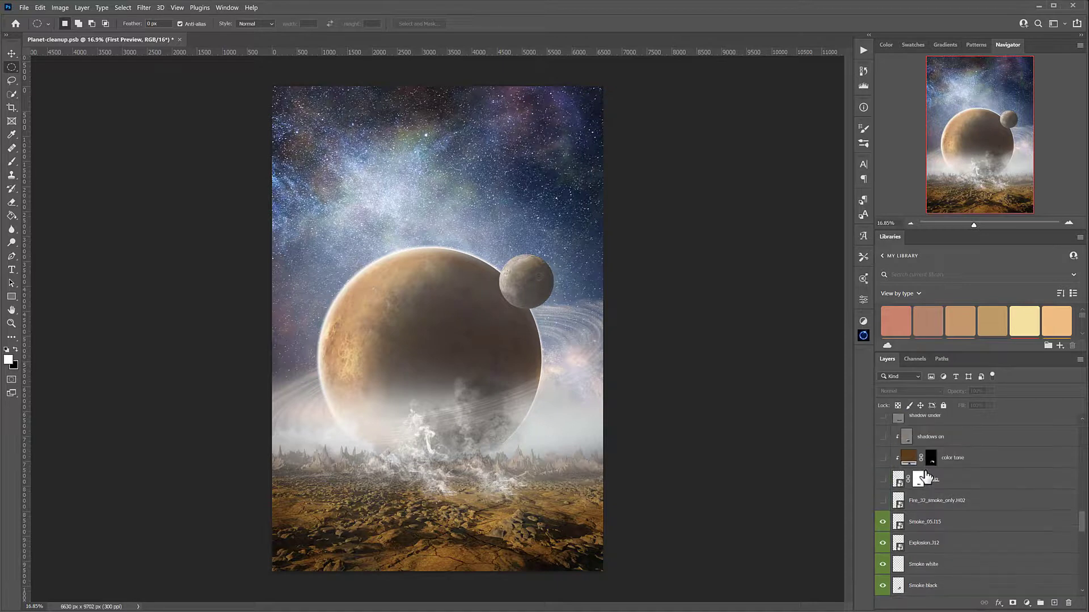
pyautogui.scroll(-1, 926, 478)
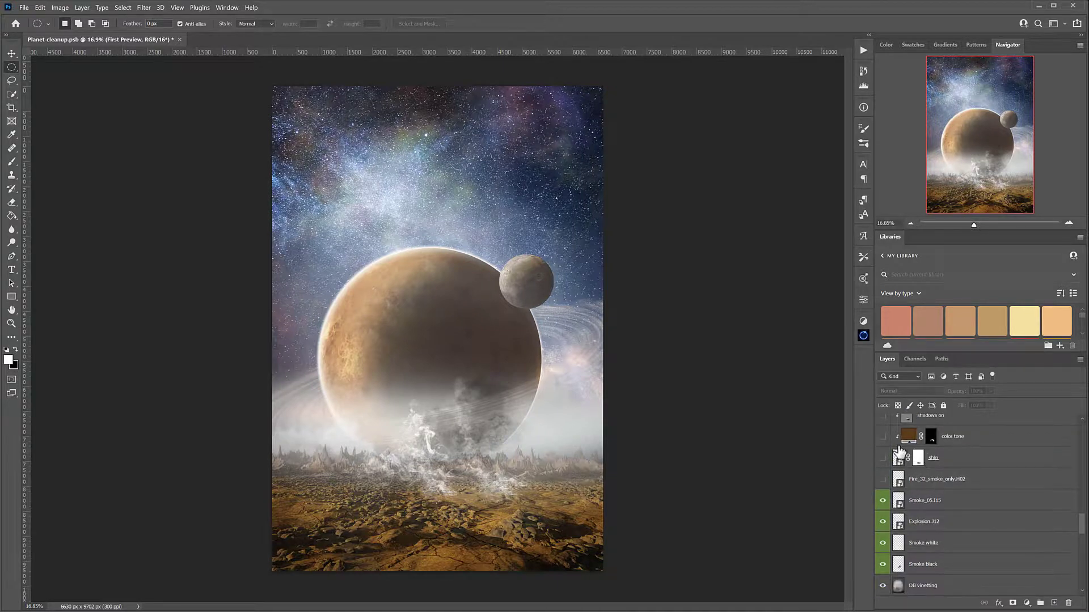
pyautogui.click(883, 458)
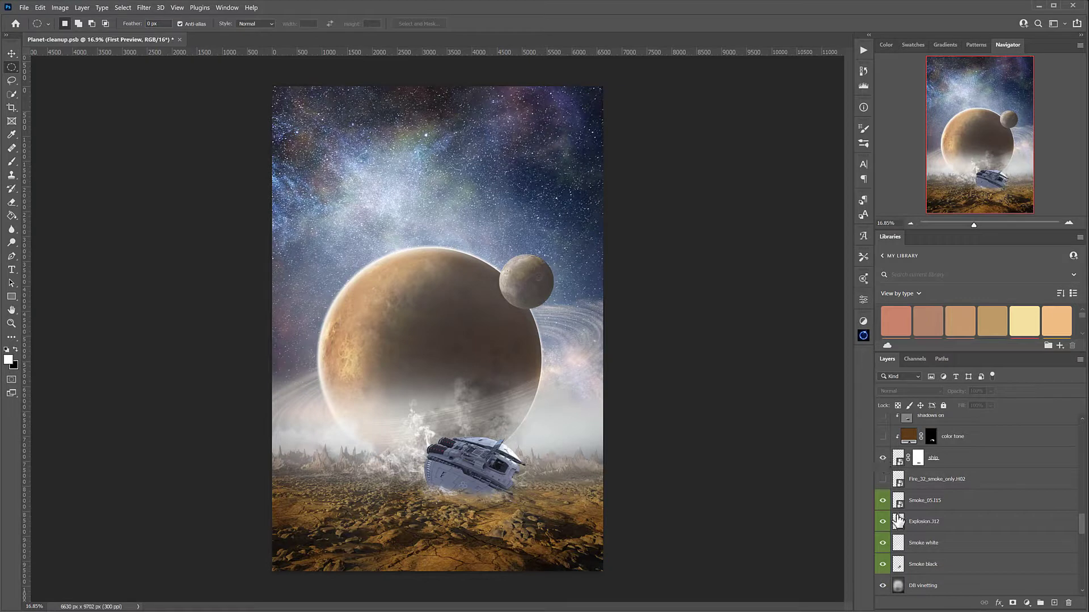
# Hide the Smoke black, Smoke white, Explosion.J12 and Smoke_05.I15 layers so only the ship stands on the ground
pyautogui.scroll(-1, 899, 519)
pyautogui.moveTo(884, 544); pyautogui.dragTo(883, 496)
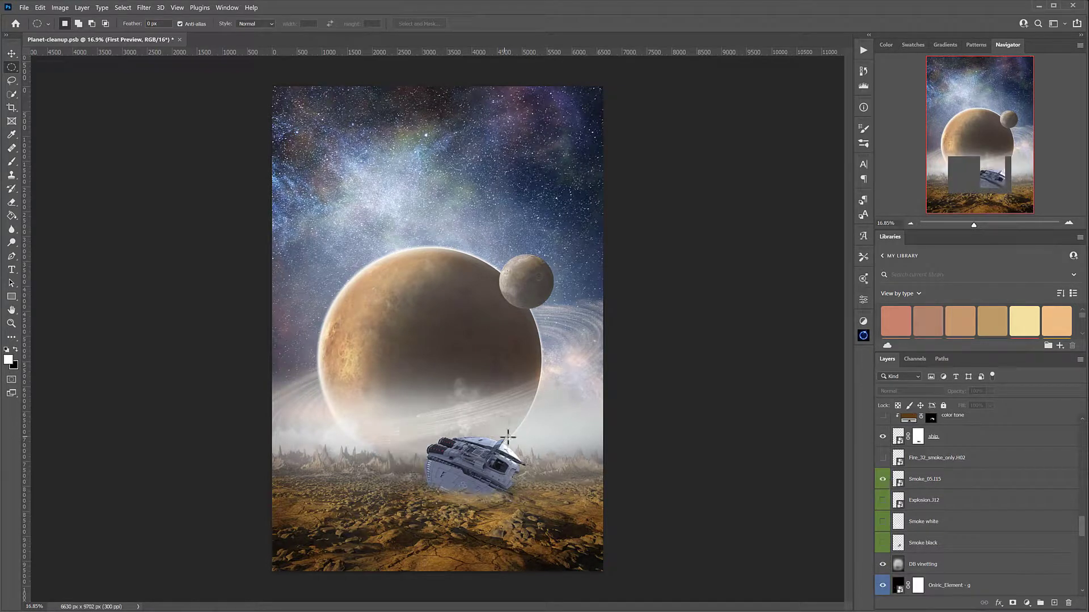
pyautogui.click(883, 480)
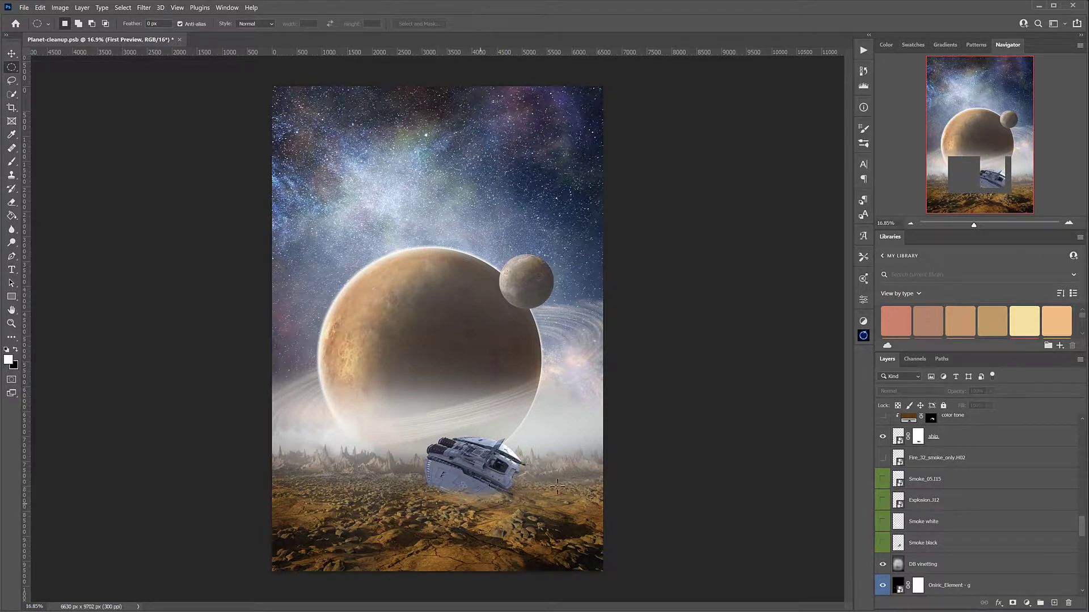
# Compare the ship's base with its layer mask disabled and enabled
pyautogui.moveTo(0, 128); pyautogui.dragTo(602, 91)
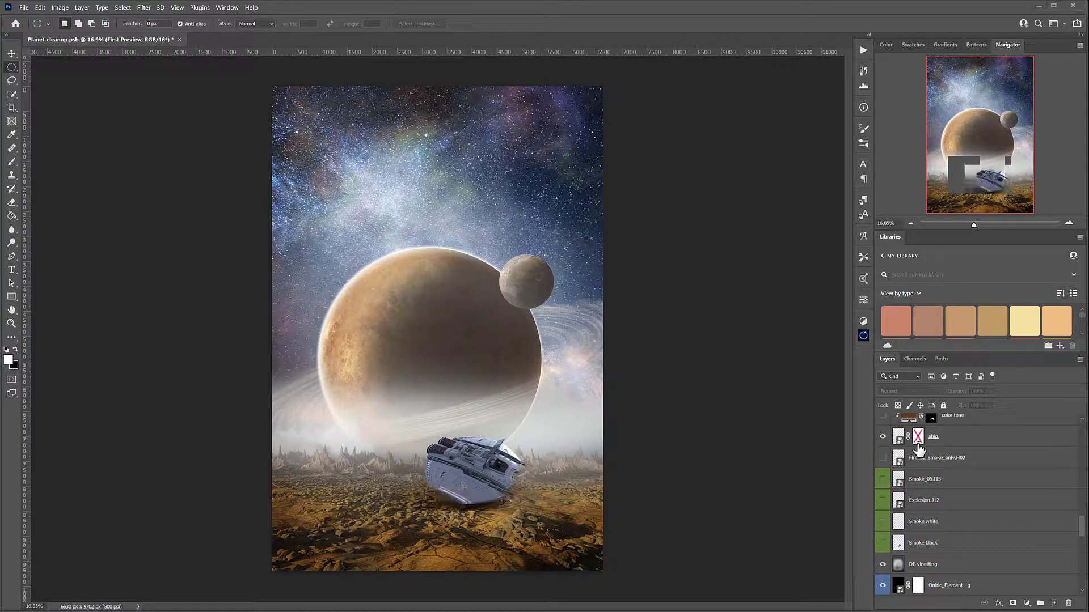
pyautogui.keyDown('shift'); pyautogui.click(918, 437); pyautogui.keyUp('shift')
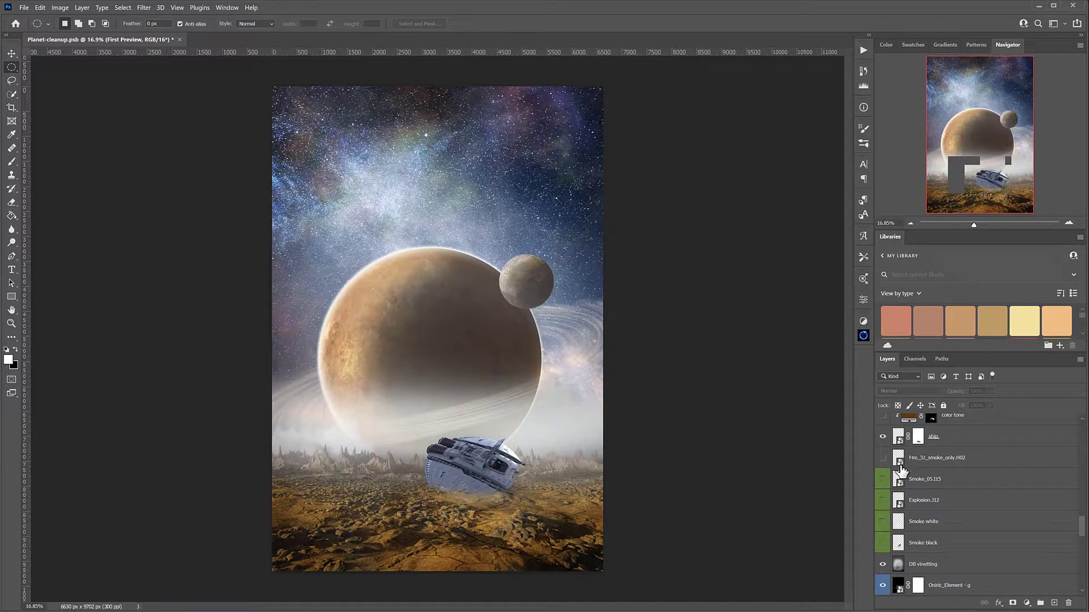
# Show the Smoke black, Smoke white, Explosion.J12, Smoke_05.I15 and Fire_32_smoke_only.H02 layers behind the ship
pyautogui.click(882, 545)
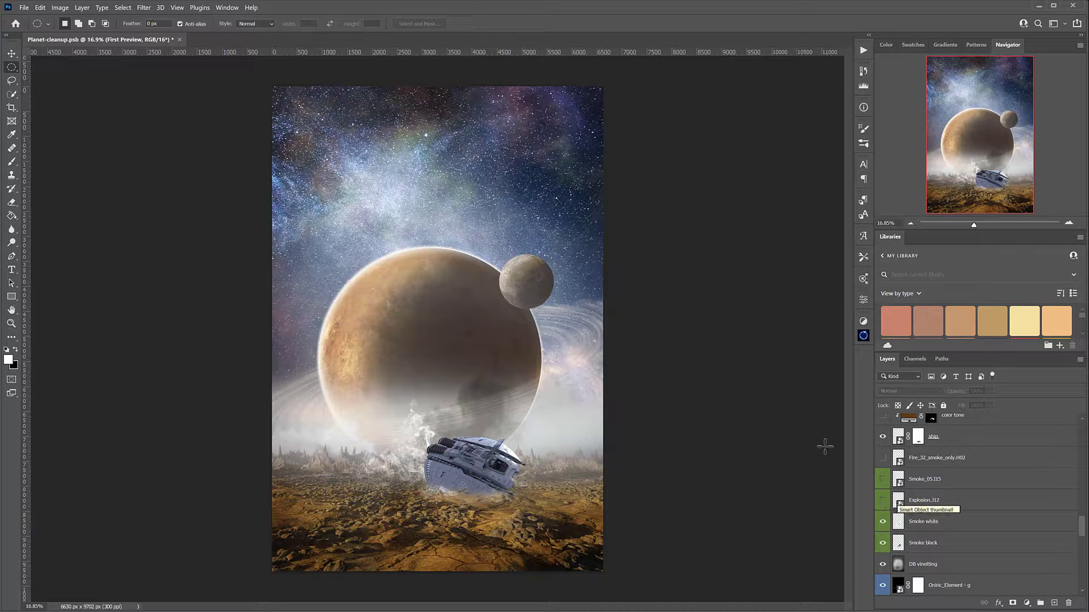
pyautogui.click(883, 500)
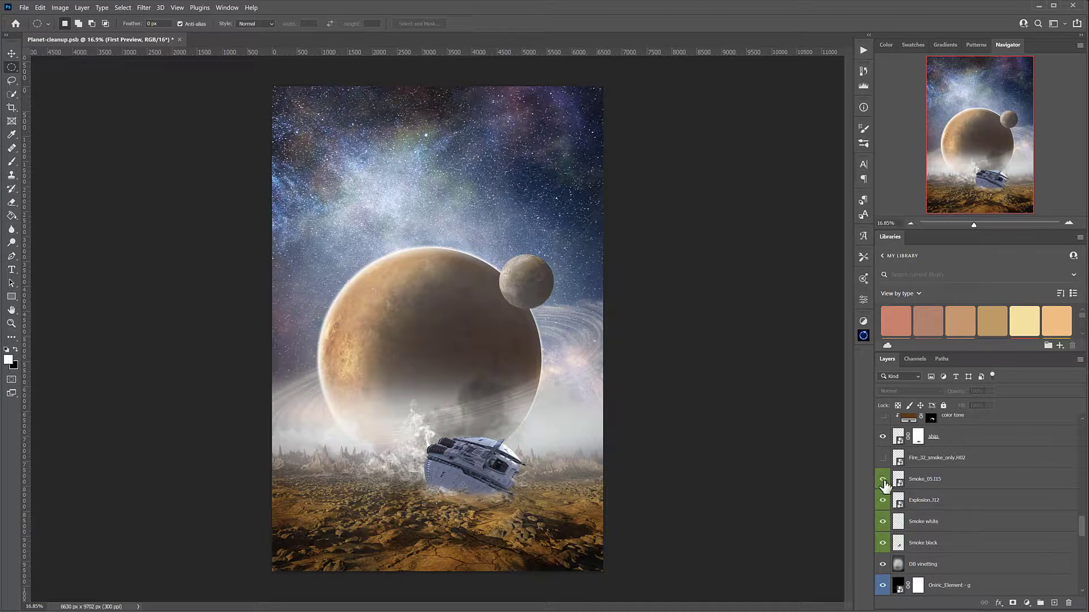
pyautogui.click(883, 480)
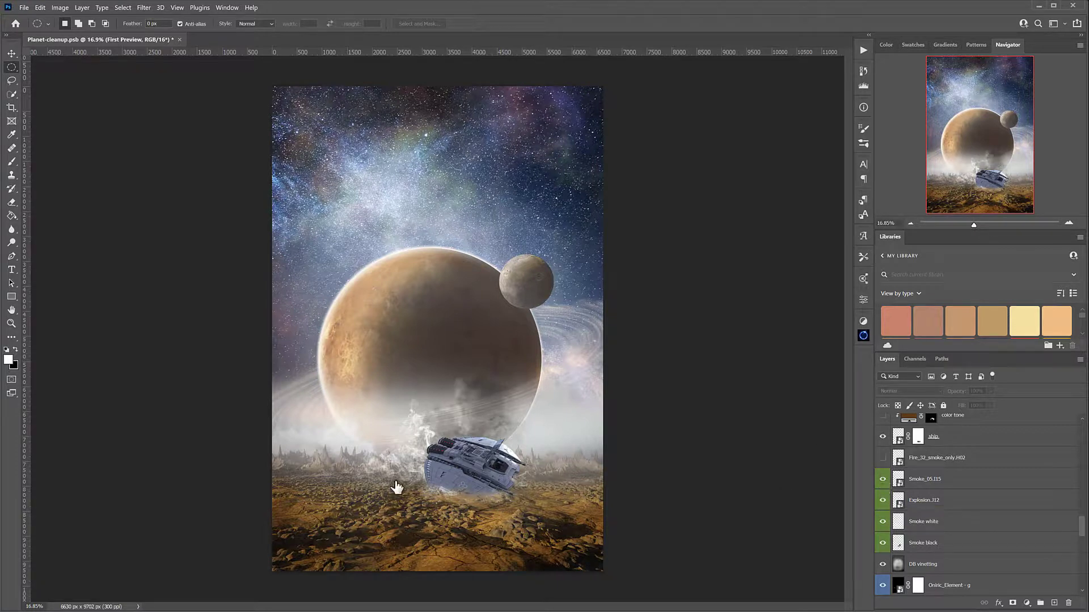
pyautogui.click(883, 458)
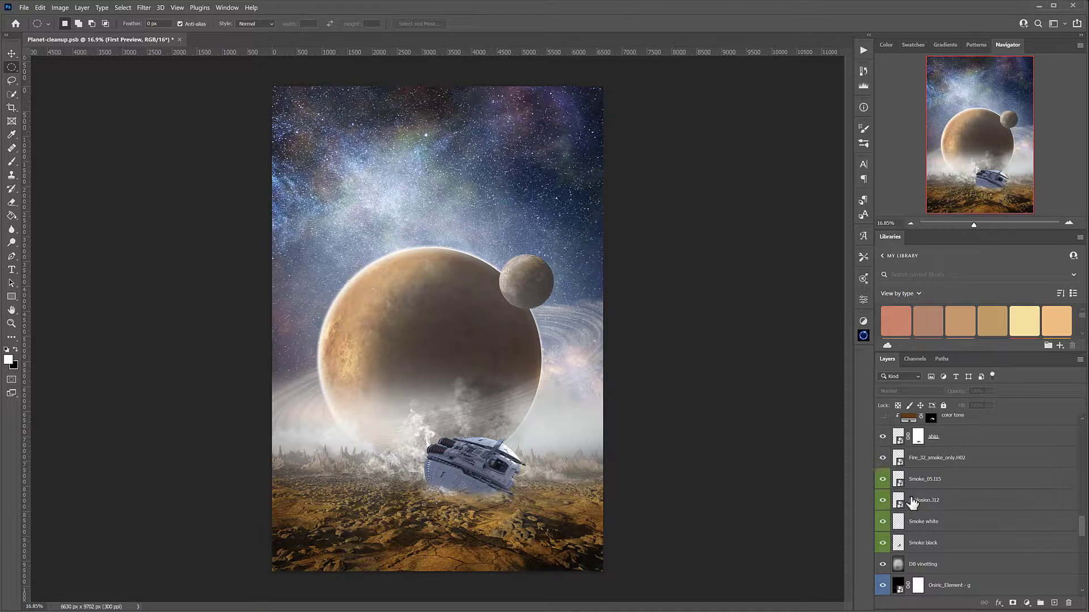
# Show the color tone, shadows on and shadow under layers to shade the ship and the ground beneath it
pyautogui.scroll(3, 911, 502)
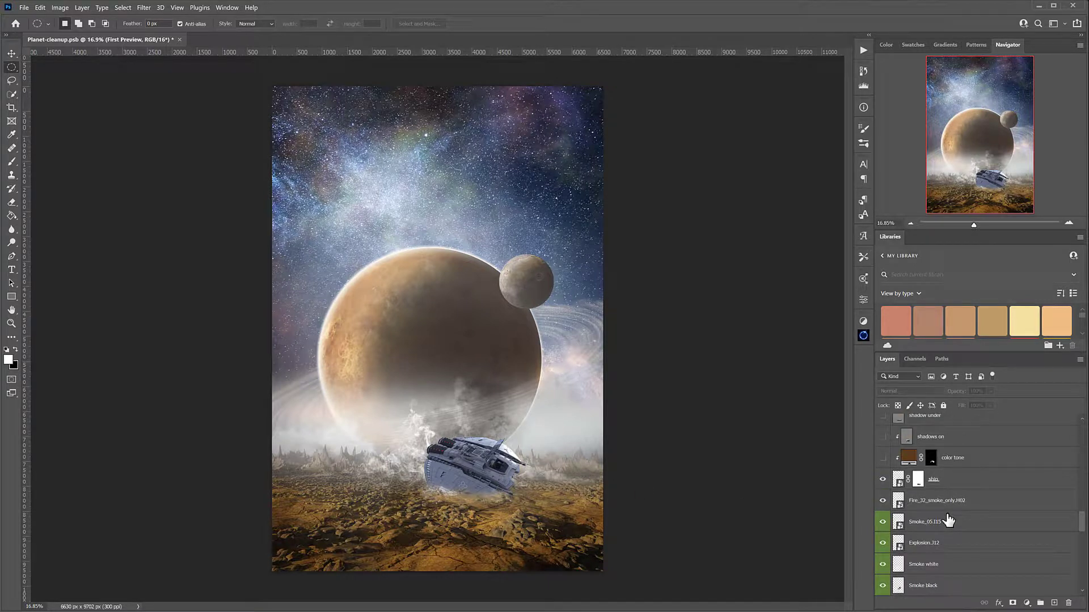
pyautogui.scroll(1, 948, 520)
pyautogui.click(940, 541)
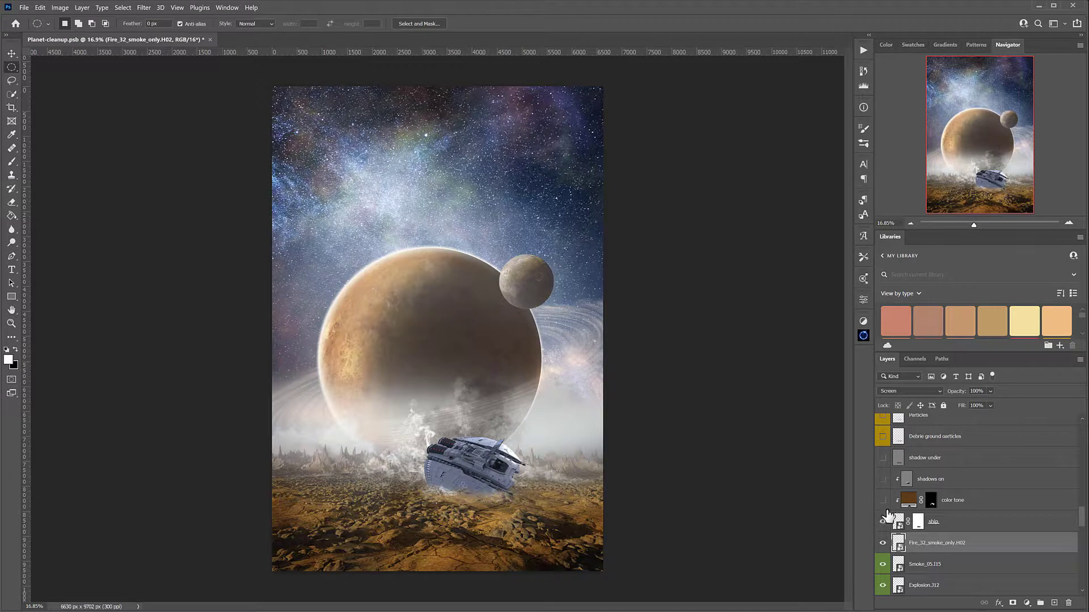
pyautogui.click(883, 501)
pyautogui.click(882, 479)
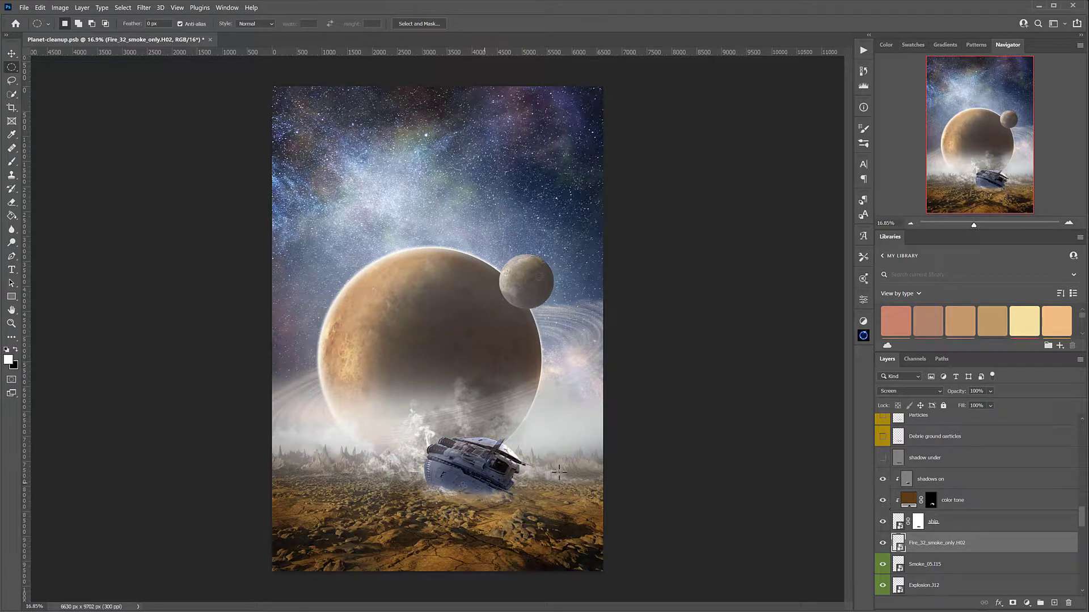
pyautogui.click(882, 458)
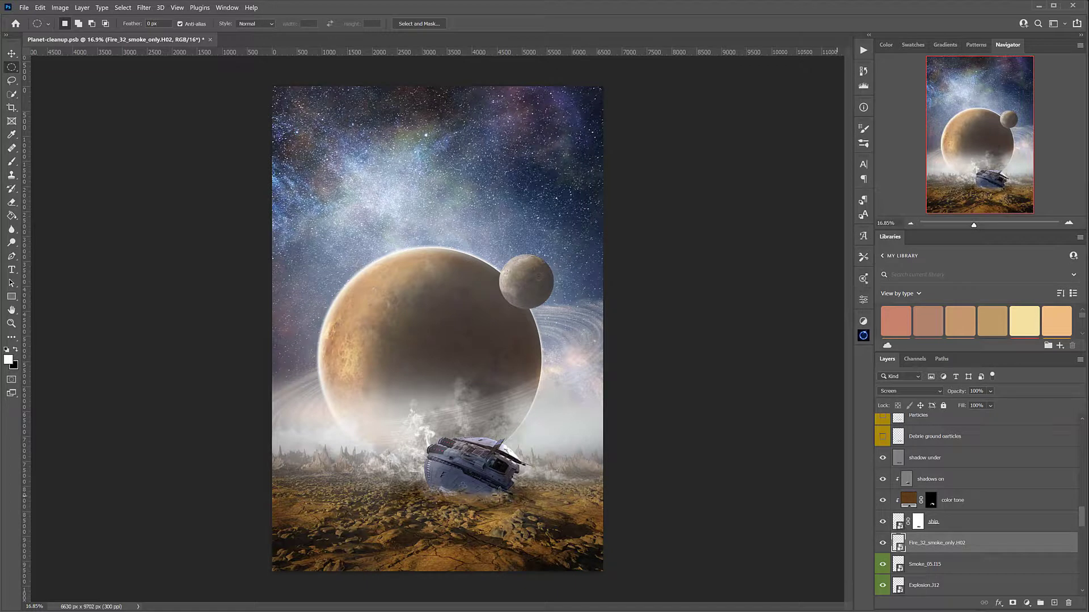
# Show the Debrie ground particles layer around the ship's base
pyautogui.scroll(3, 903, 510)
pyautogui.scroll(1, 903, 511)
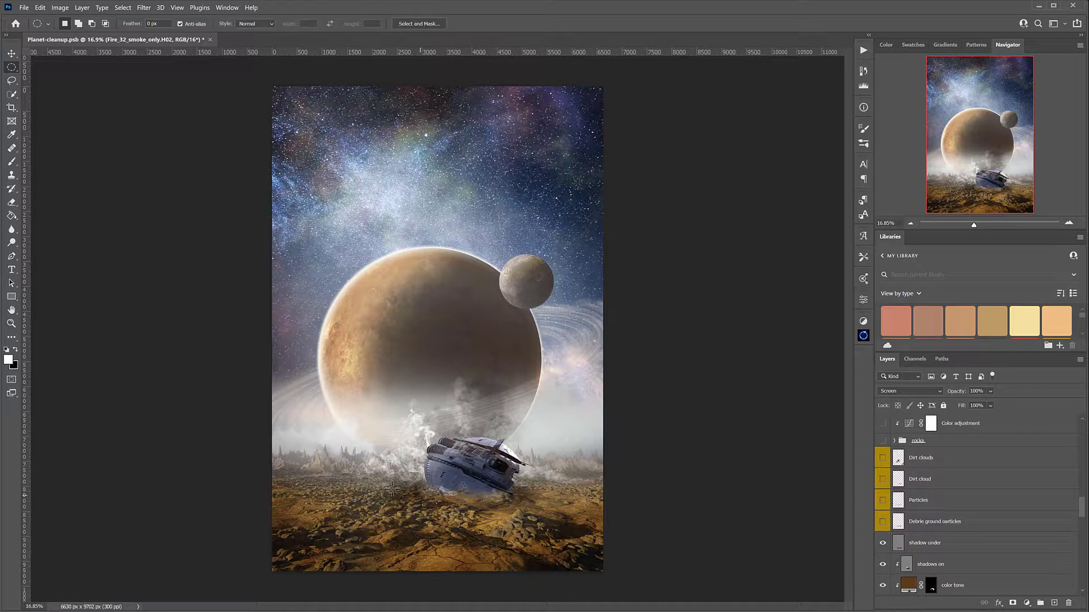
pyautogui.click(883, 523)
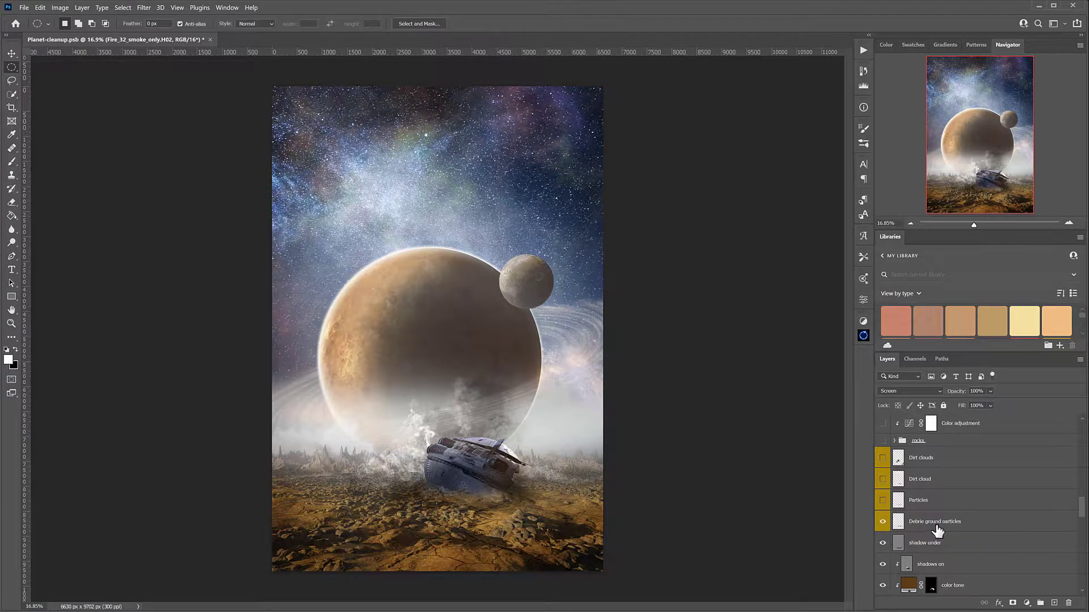
# With the Brush tool on the Debrie ground particles layer, look through the !Rons Powder Cs6 brush presets
pyautogui.click(12, 162)
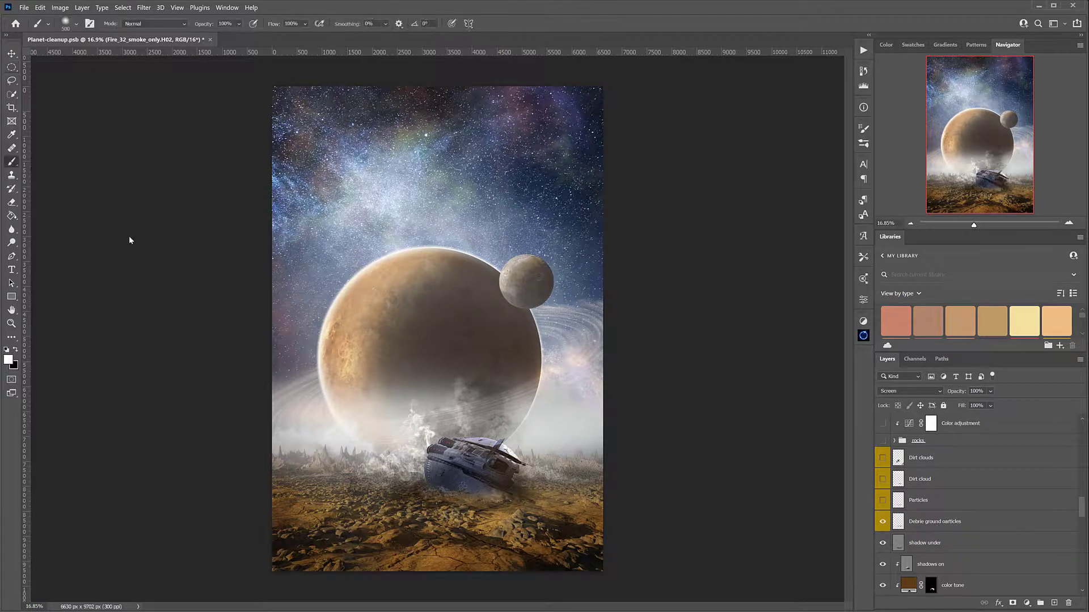
pyautogui.click(937, 523)
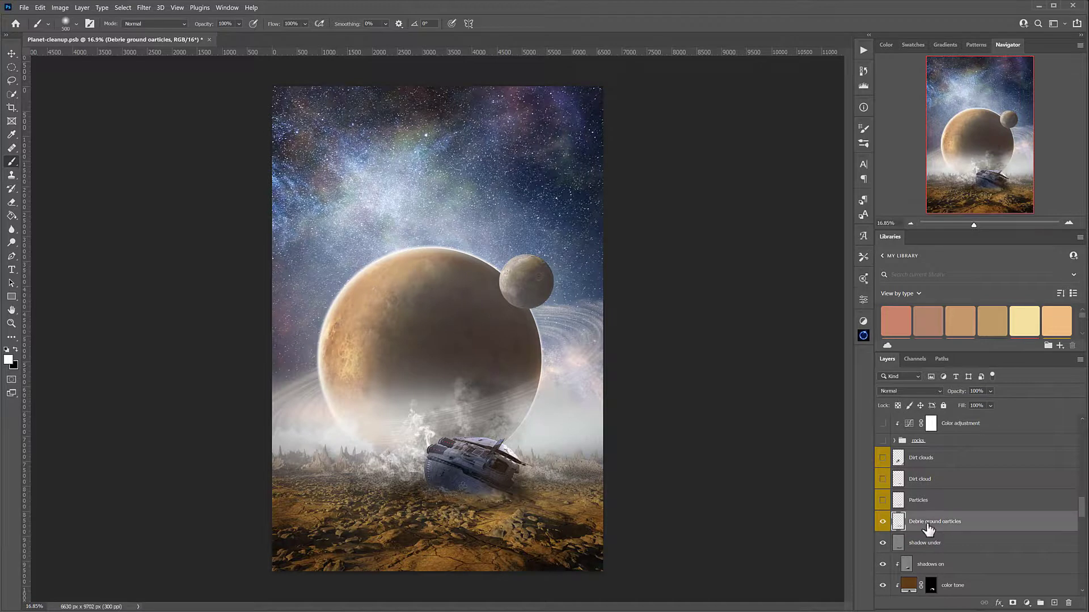
pyautogui.rightClick(317, 227)
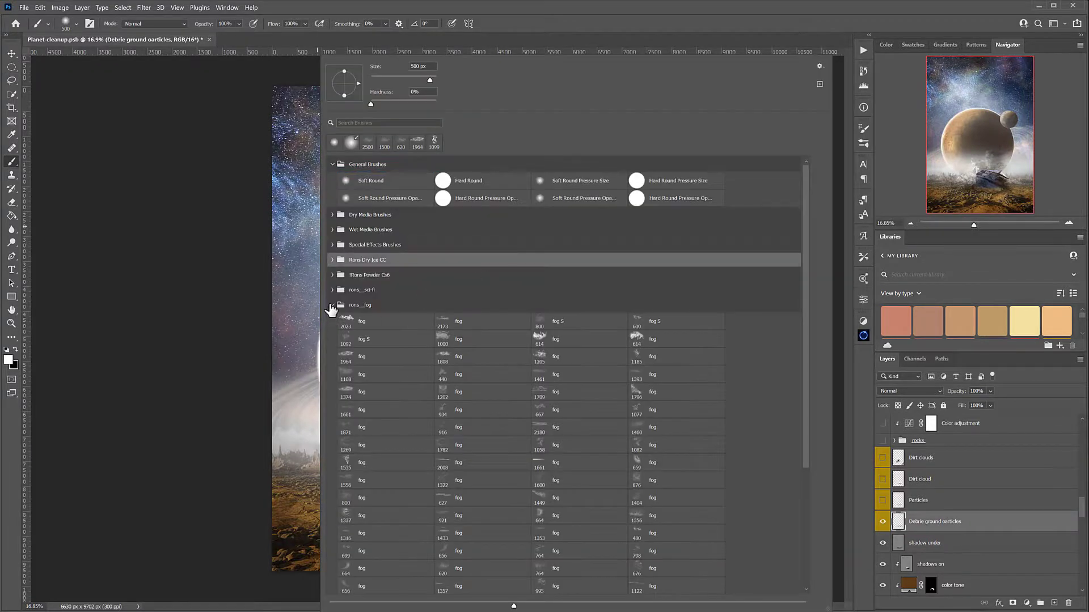
pyautogui.click(331, 305)
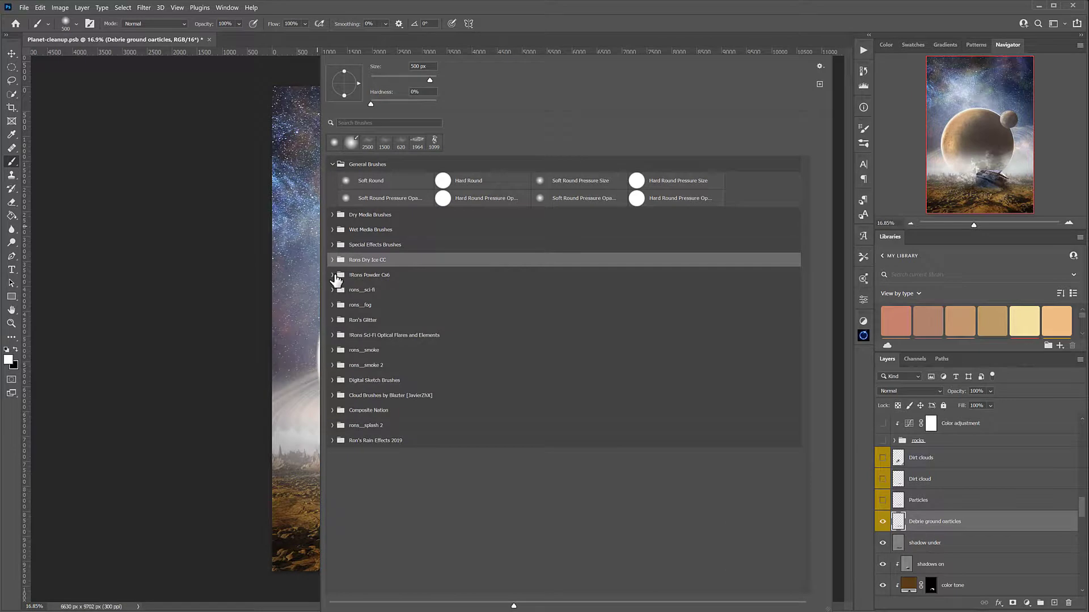
pyautogui.click(332, 275)
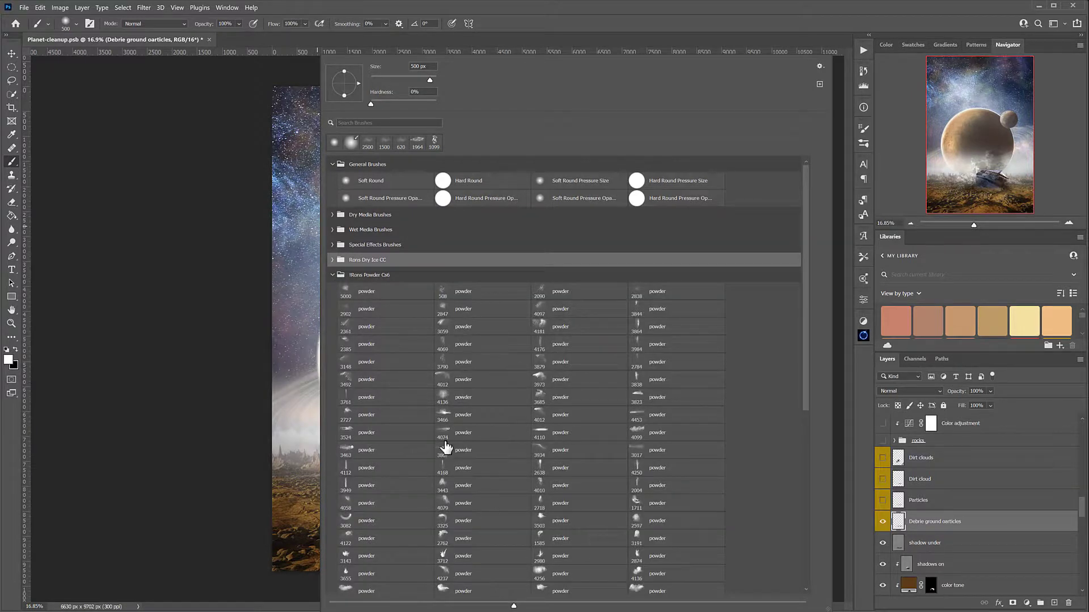
pyautogui.click(139, 306)
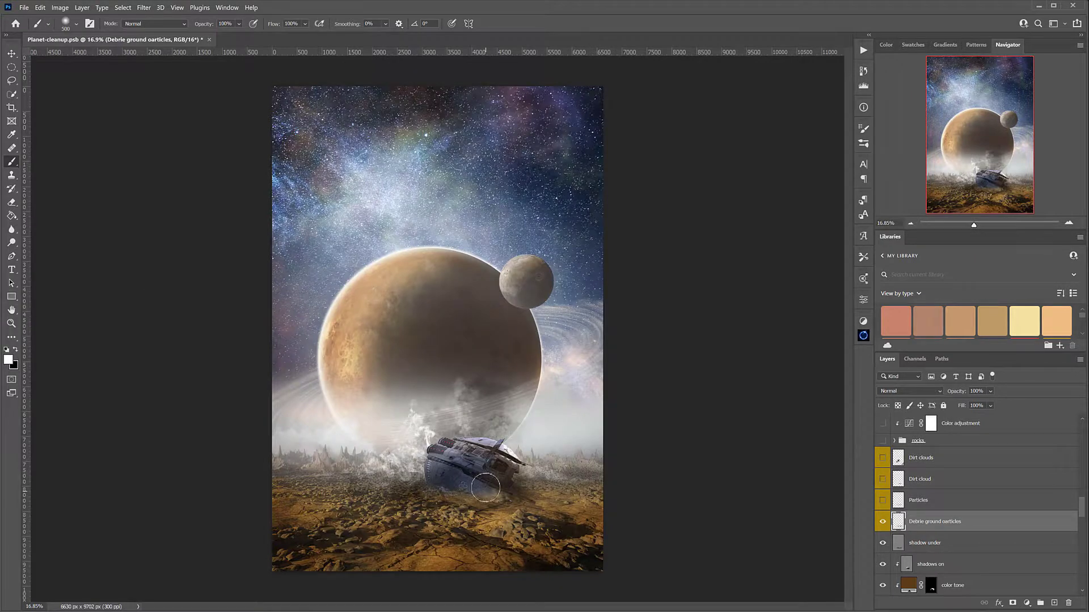
# Examine the debris particles around the crashed ship at 100% magnification
pyautogui.click(11, 324)
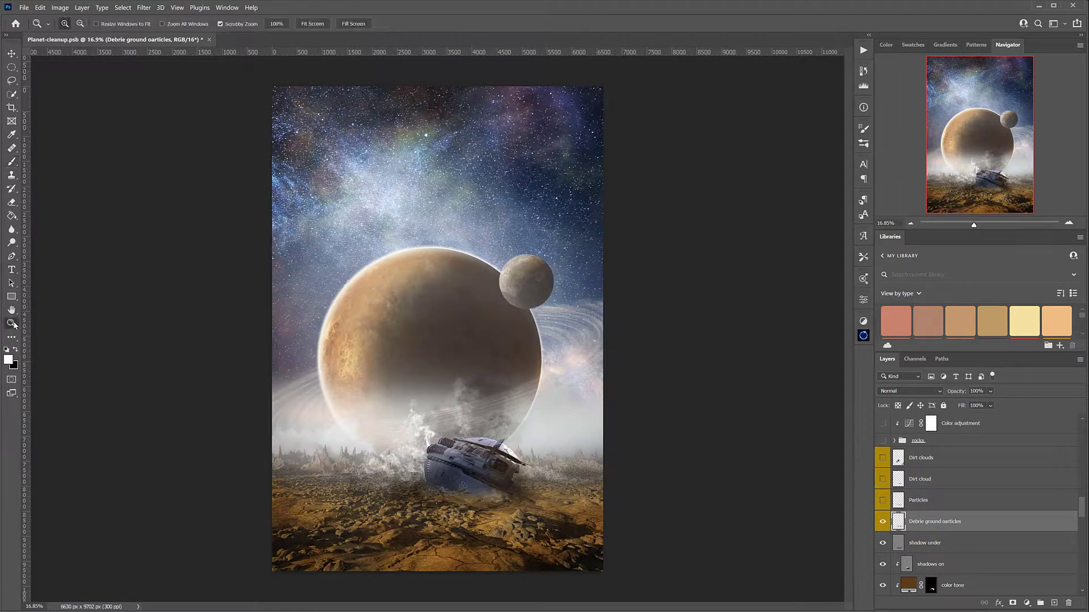
pyautogui.moveTo(427, 334); pyautogui.dragTo(743, 460)
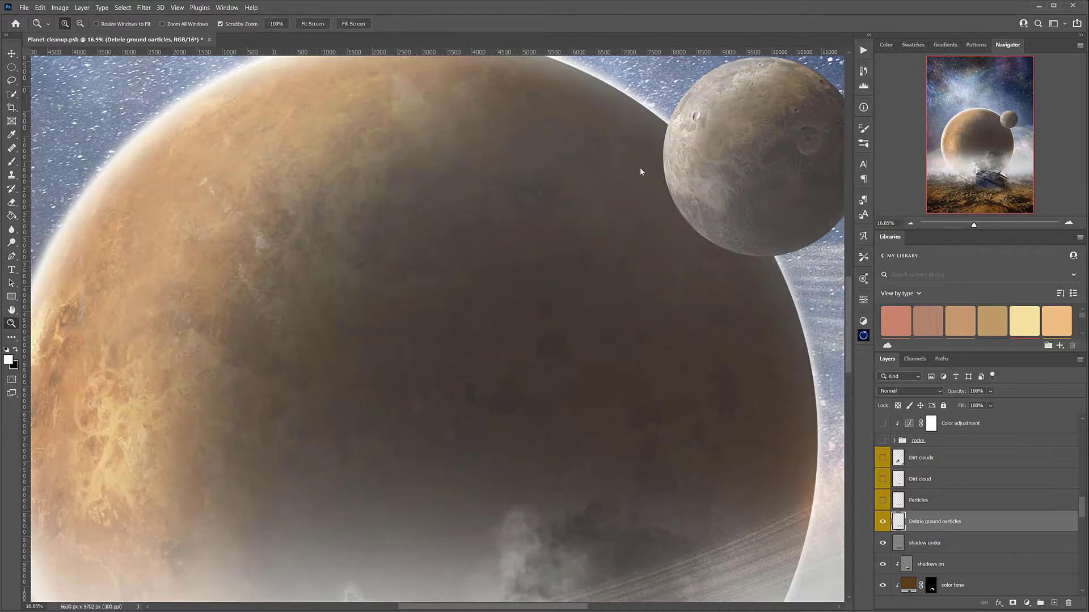
pyautogui.hotkey('ctrl', '1')
pyautogui.moveTo(554, 391); pyautogui.dragTo(598, 45)
pyautogui.moveTo(646, 579); pyautogui.dragTo(615, 96)
pyautogui.moveTo(681, 590); pyautogui.dragTo(479, 585)
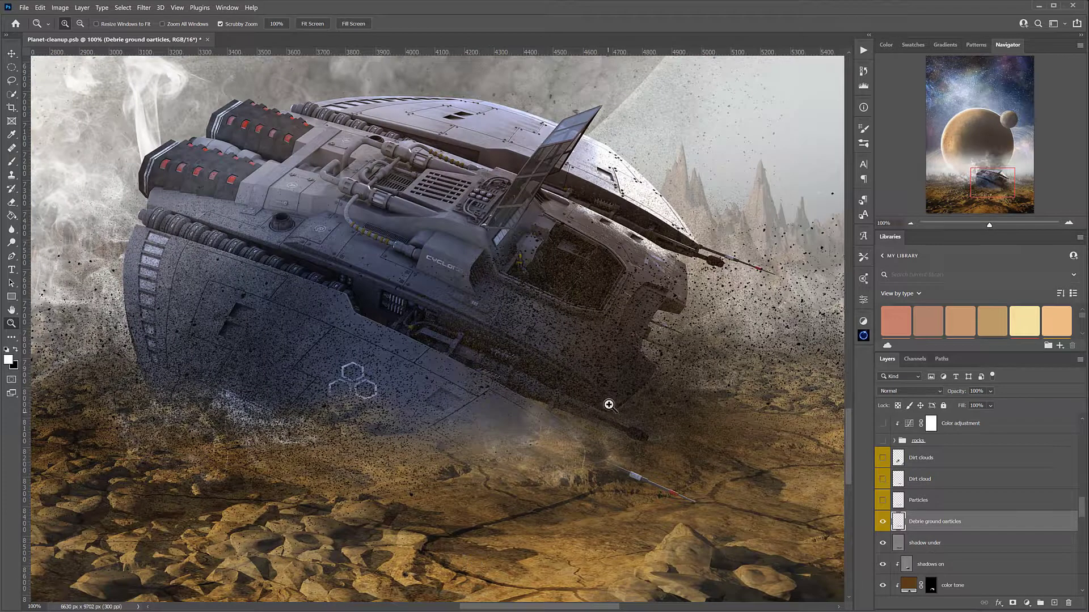
pyautogui.keyDown('alt'); pyautogui.click(403, 379); pyautogui.keyUp('alt')
pyautogui.keyDown('alt'); pyautogui.click(403, 379); pyautogui.keyUp('alt')
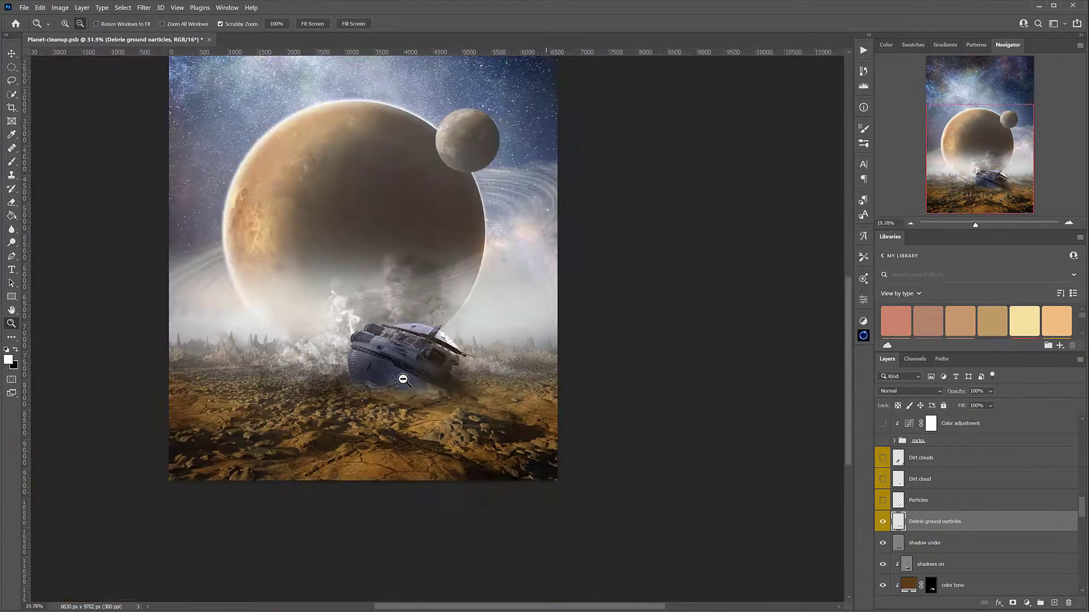
# Show the Particles layer and examine the speckles over the ship and ground up close
pyautogui.click(883, 501)
pyautogui.click(882, 501)
pyautogui.click(882, 501)
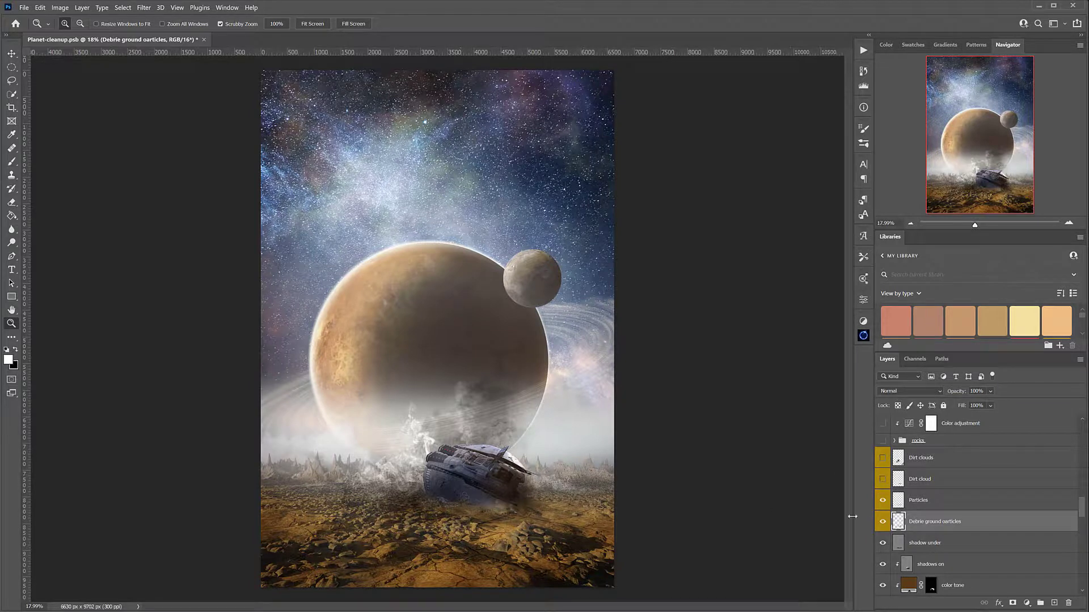
pyautogui.moveTo(494, 503); pyautogui.dragTo(494, 503)
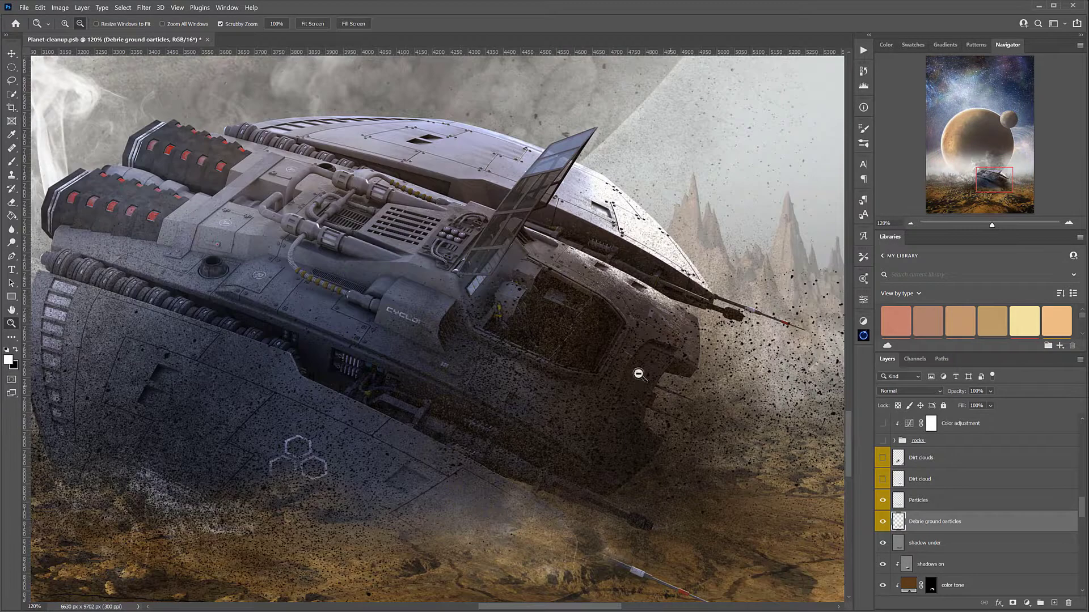
pyautogui.moveTo(624, 495); pyautogui.dragTo(646, 225)
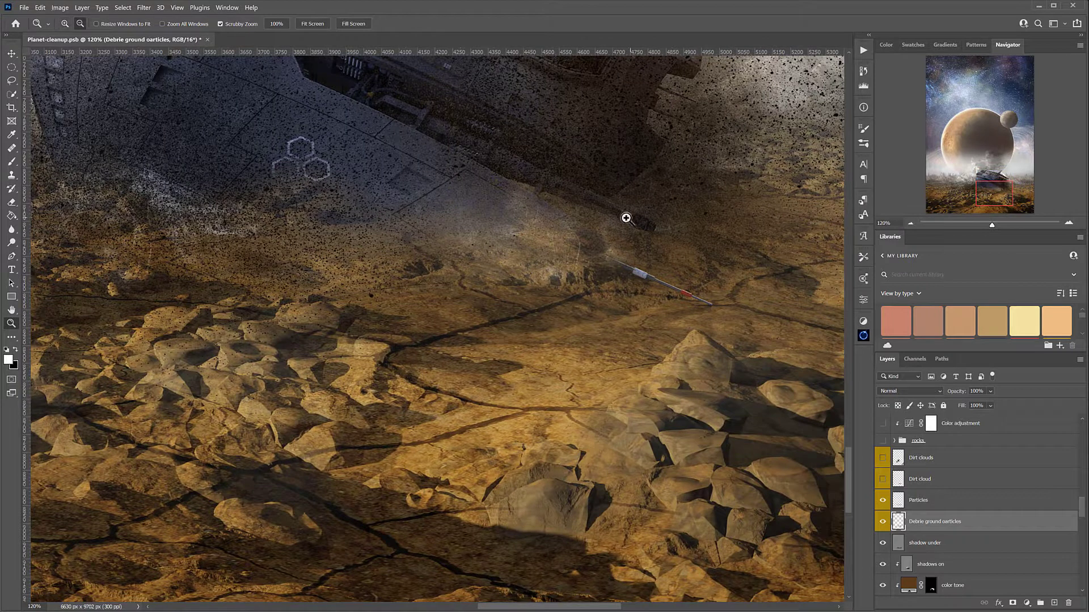
pyautogui.moveTo(574, 250); pyautogui.dragTo(520, 448)
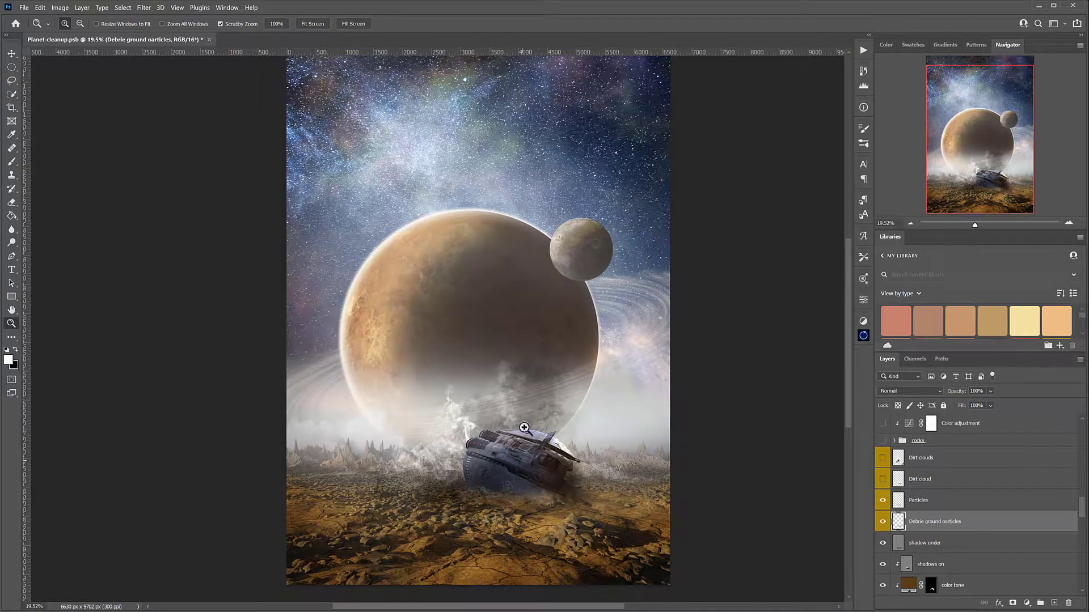
# Show the Dirt cloud and Dirt clouds layers around the ship
pyautogui.click(883, 479)
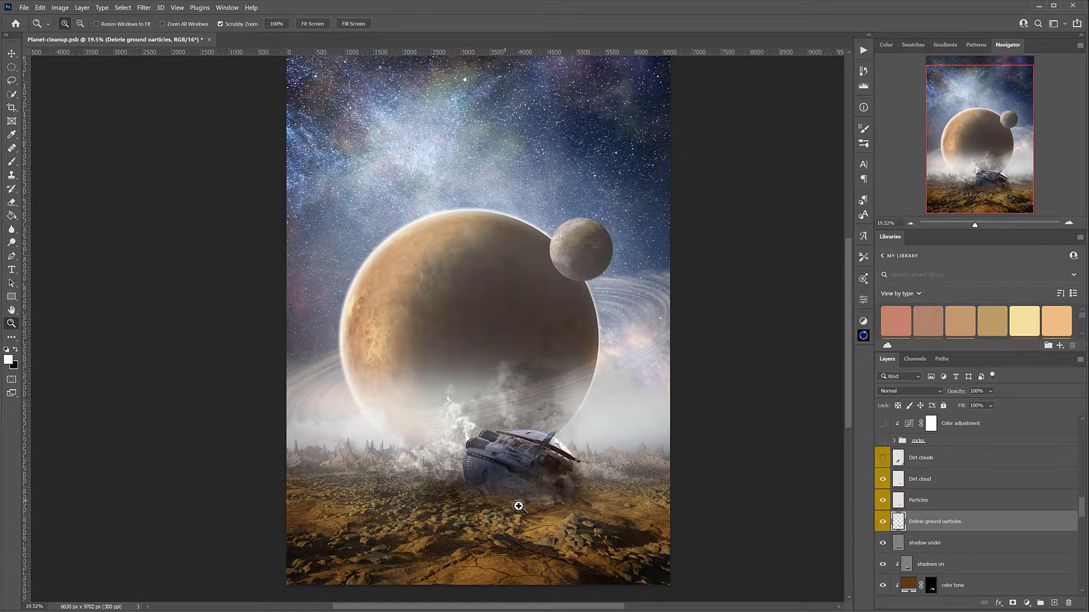
pyautogui.click(882, 458)
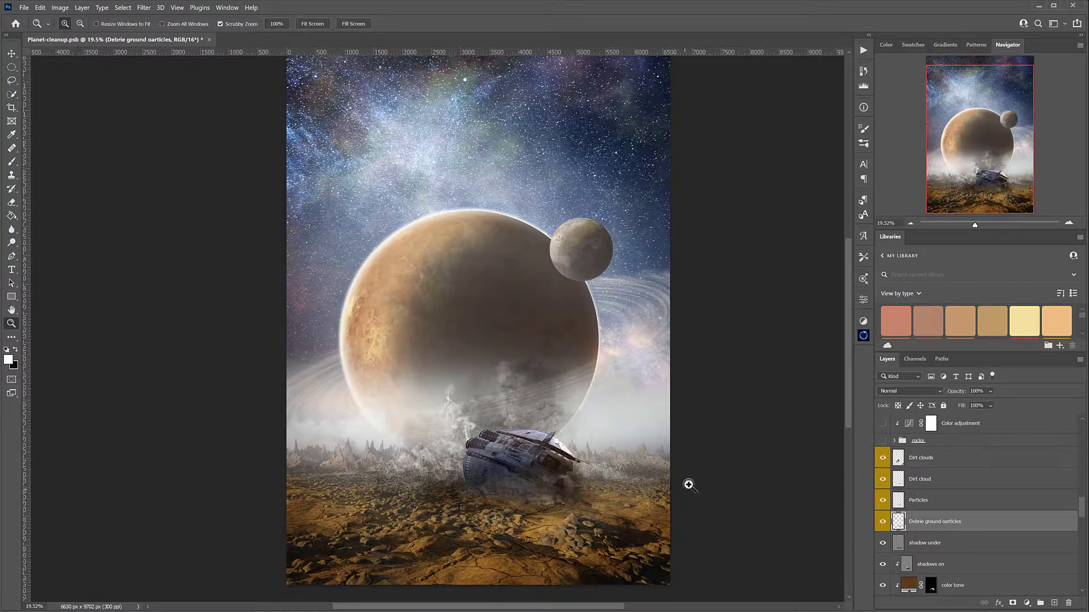
# Show the rocks group along with its clipped Color adjustment and Contrast adjustment layers
pyautogui.click(894, 441)
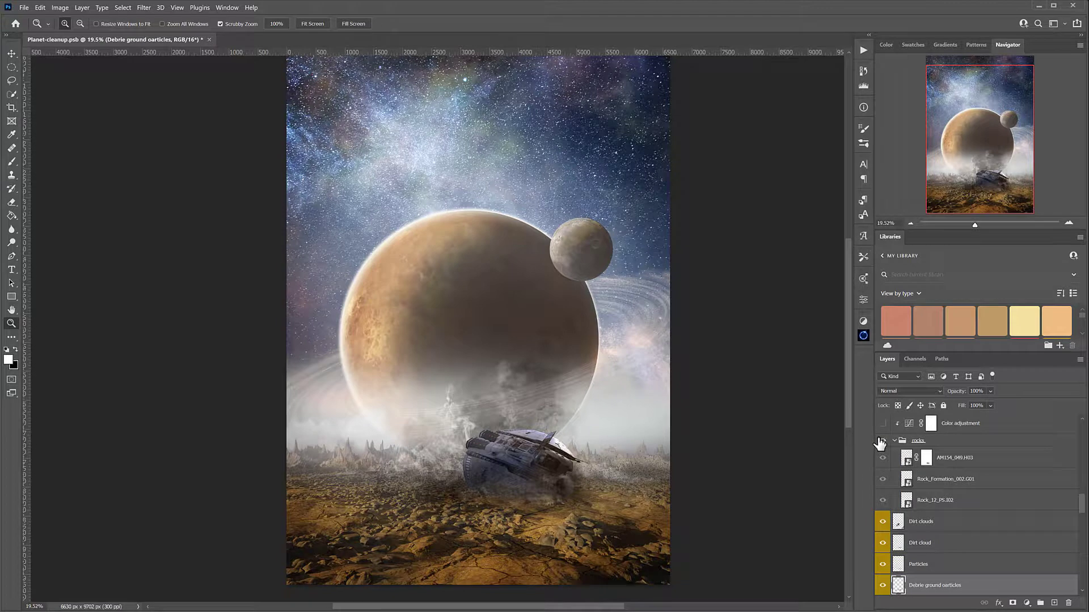
pyautogui.click(882, 441)
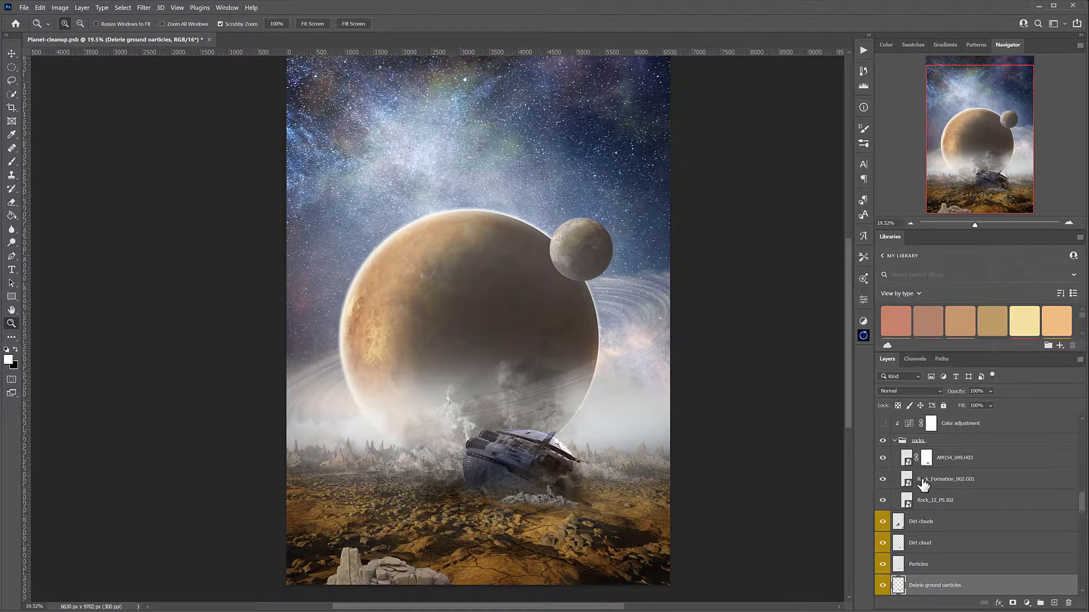
pyautogui.click(894, 440)
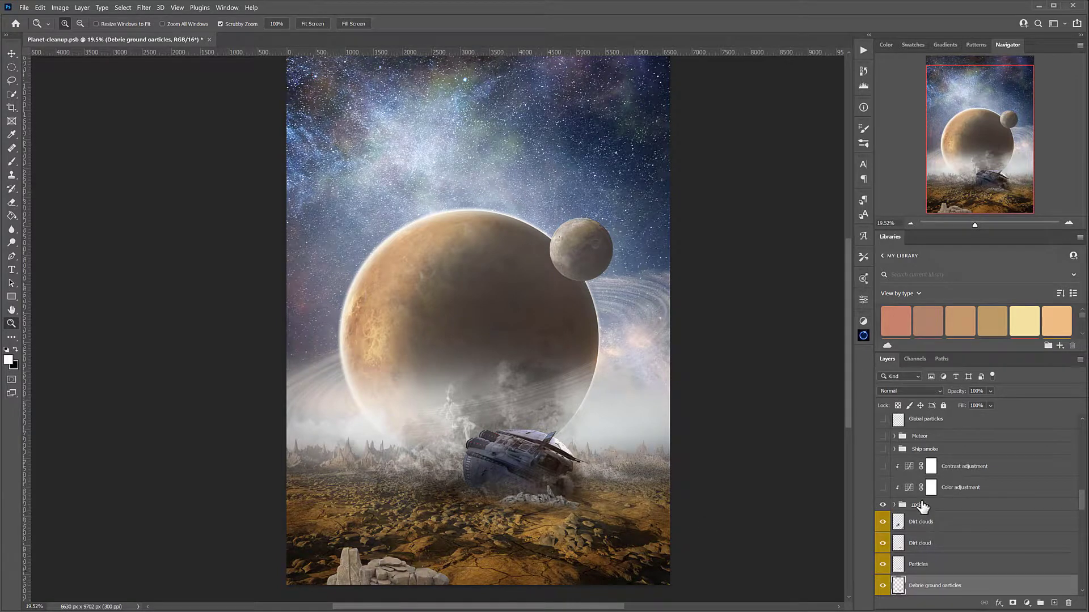
pyautogui.moveTo(882, 487); pyautogui.dragTo(882, 466)
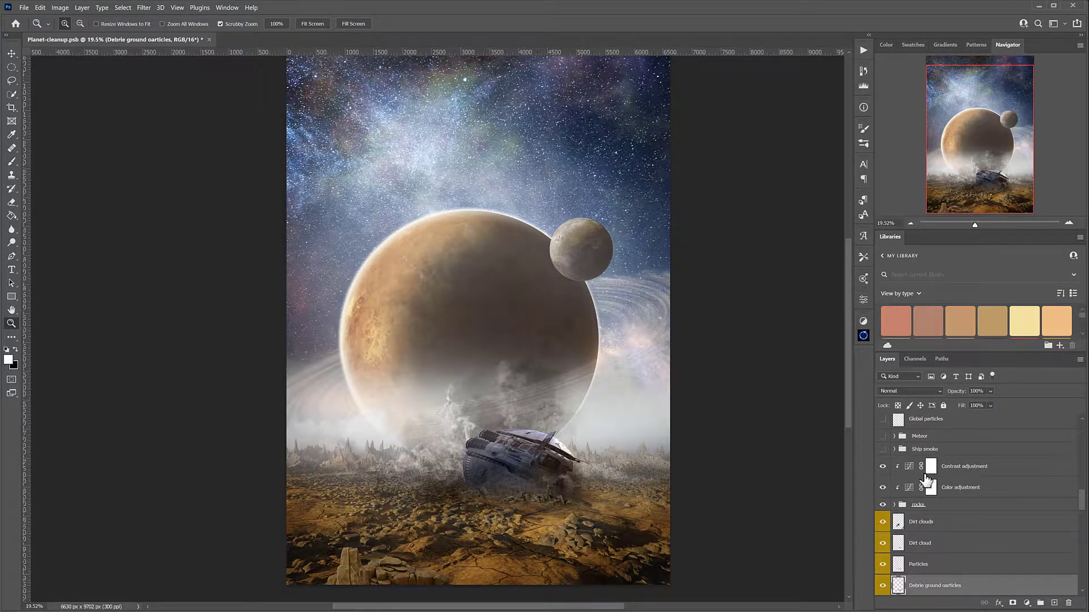
# Show the Ship smoke group and expand it to list its smoke layers
pyautogui.scroll(2, 926, 480)
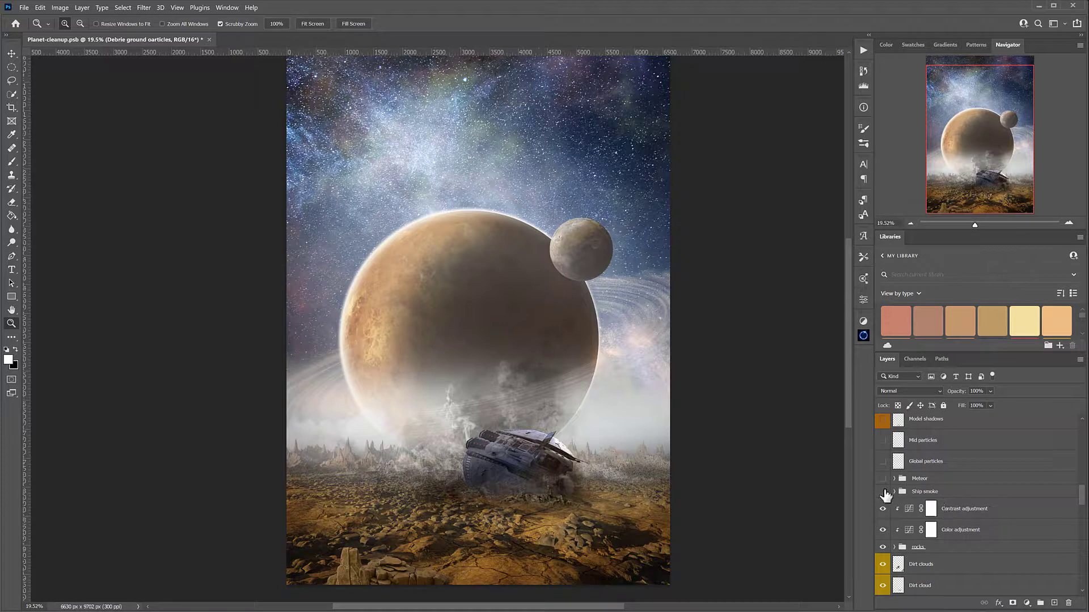
pyautogui.click(894, 492)
pyautogui.scroll(-2, 893, 482)
pyautogui.click(882, 449)
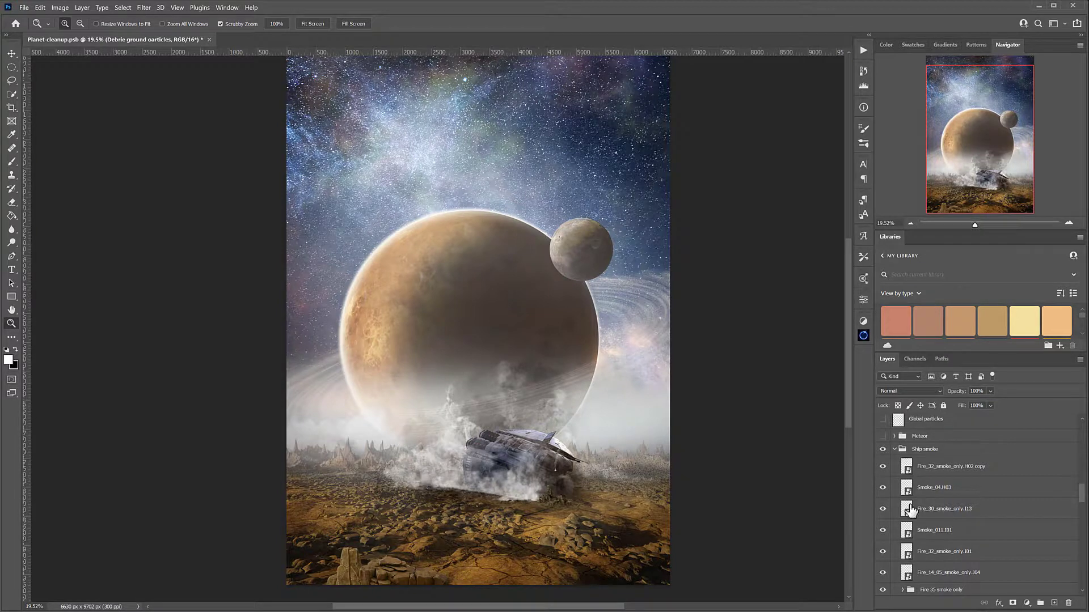
# Compare the ship with Fire_14_05_smoke_only.J04, Fire_32_smoke_only.I01, Smoke_011.I01, Fire_30_smoke_only.I13 and Smoke_04.H03 hidden one by one and shown again
pyautogui.scroll(-1, 910, 510)
pyautogui.click(882, 551)
pyautogui.click(883, 530)
pyautogui.click(883, 509)
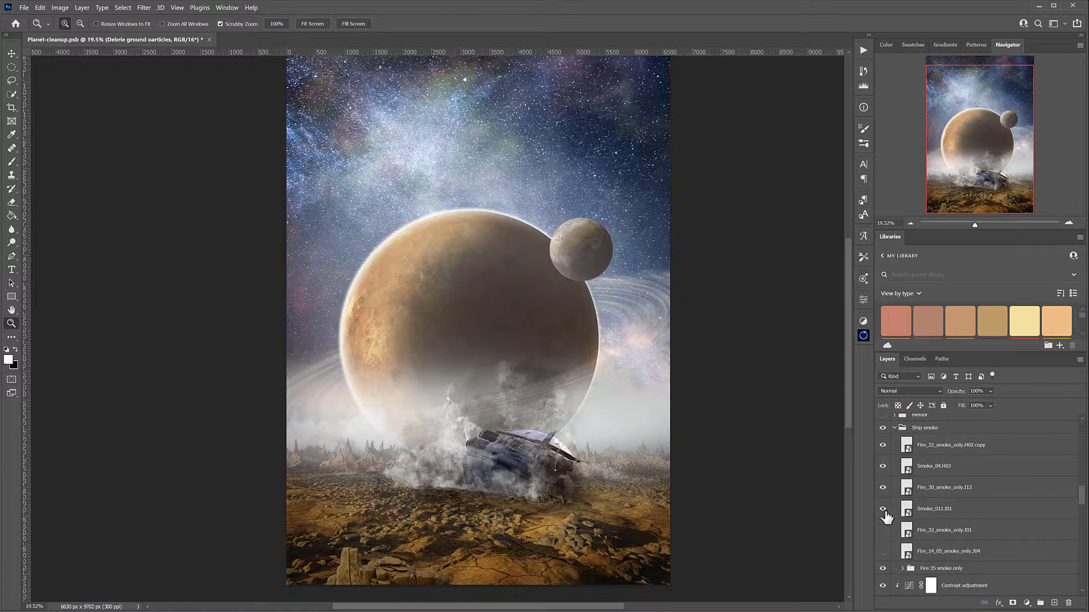
pyautogui.click(882, 487)
pyautogui.click(883, 466)
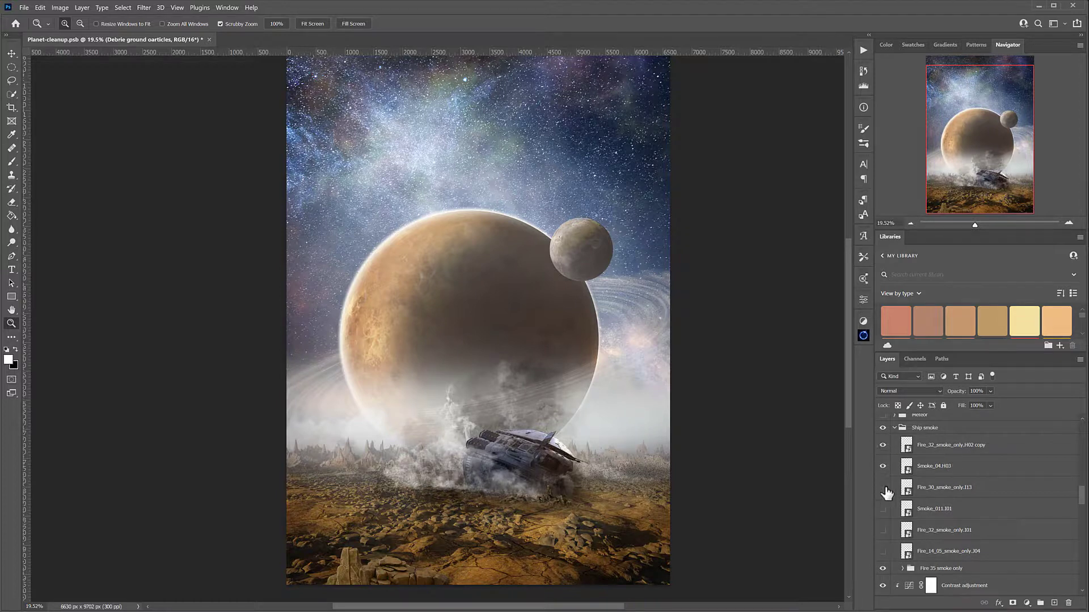
pyautogui.click(882, 466)
pyautogui.click(883, 505)
pyautogui.click(883, 505)
pyautogui.click(882, 488)
pyautogui.click(883, 509)
pyautogui.click(883, 531)
pyautogui.click(884, 552)
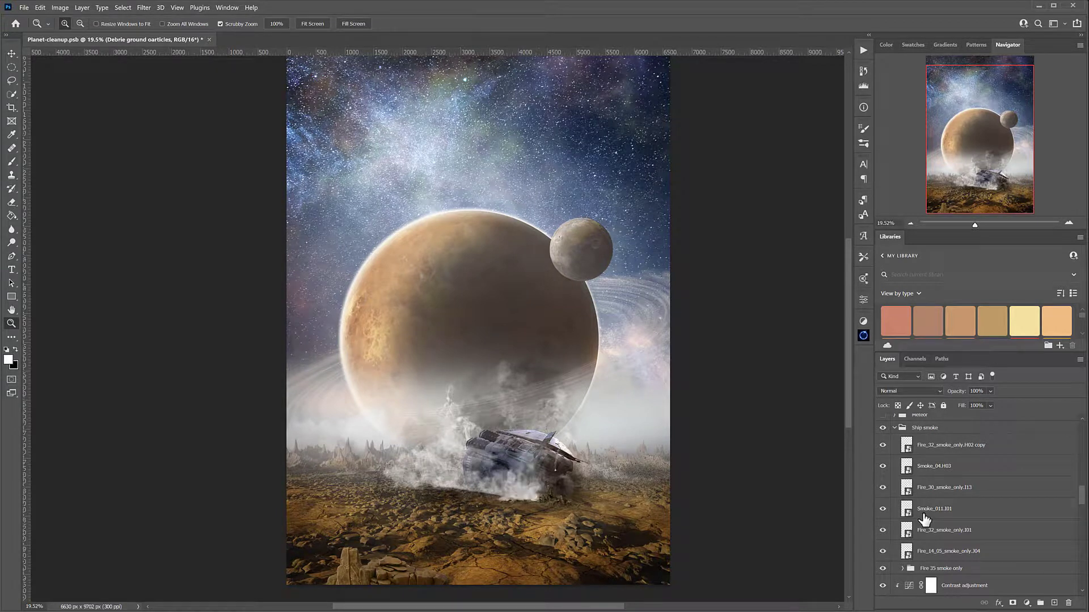
# Collapse the Ship smoke group and expand the Meteor group to list its fire layers
pyautogui.scroll(1, 924, 517)
pyautogui.click(896, 491)
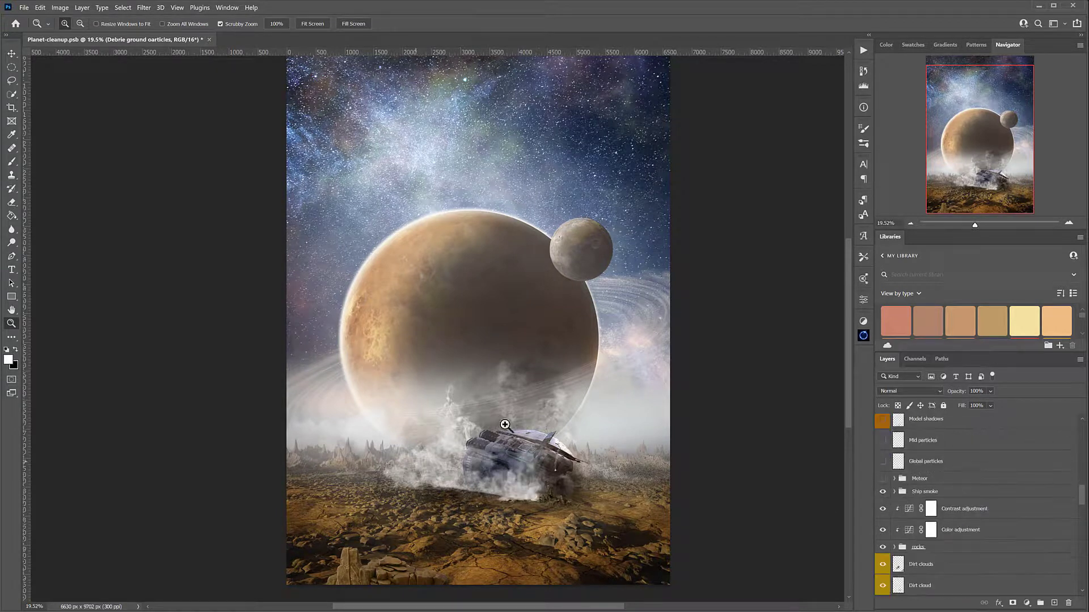
pyautogui.click(895, 479)
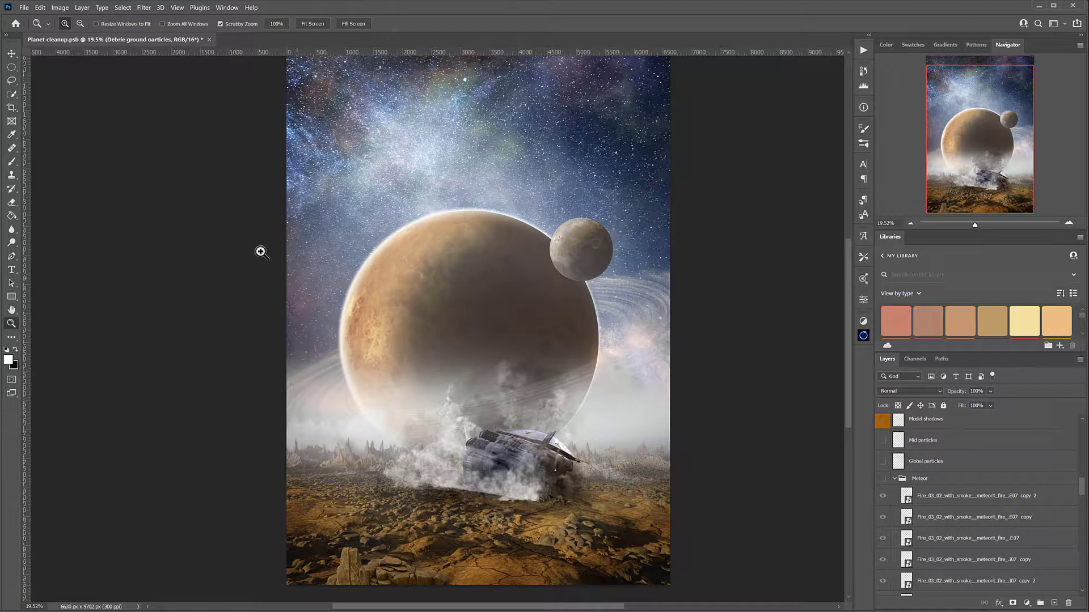
pyautogui.scroll(-2, 930, 485)
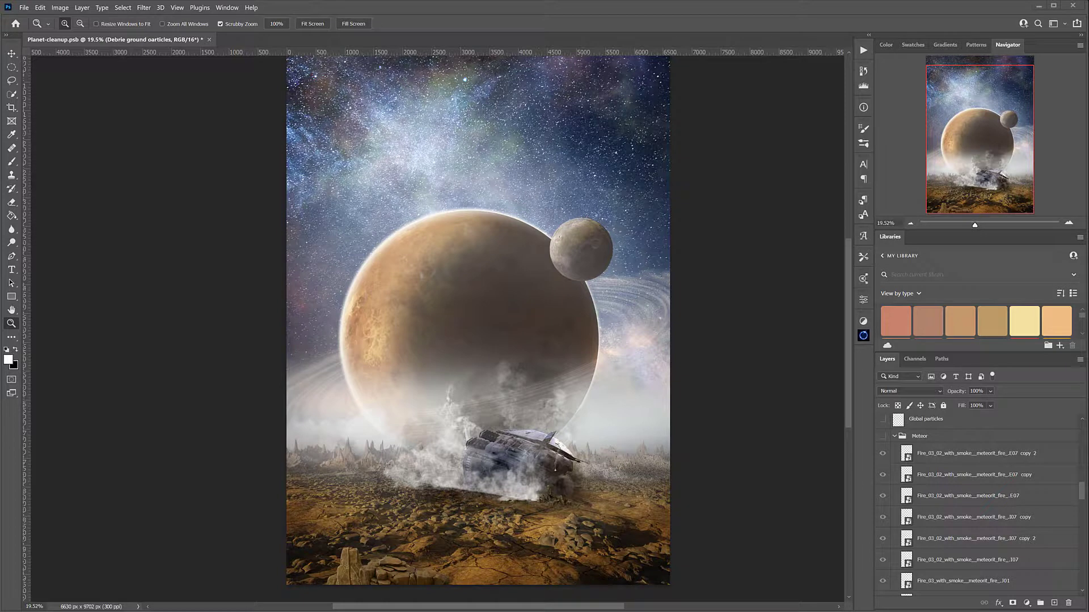
# In the browser, find Fire (Meteorit Fire) in the Envato Elements explosion results, examine its 360 render, and return to Photoshop
pyautogui.moveTo(1078, 129); pyautogui.dragTo(707, 93)
pyautogui.scroll(-1, 411, 454)
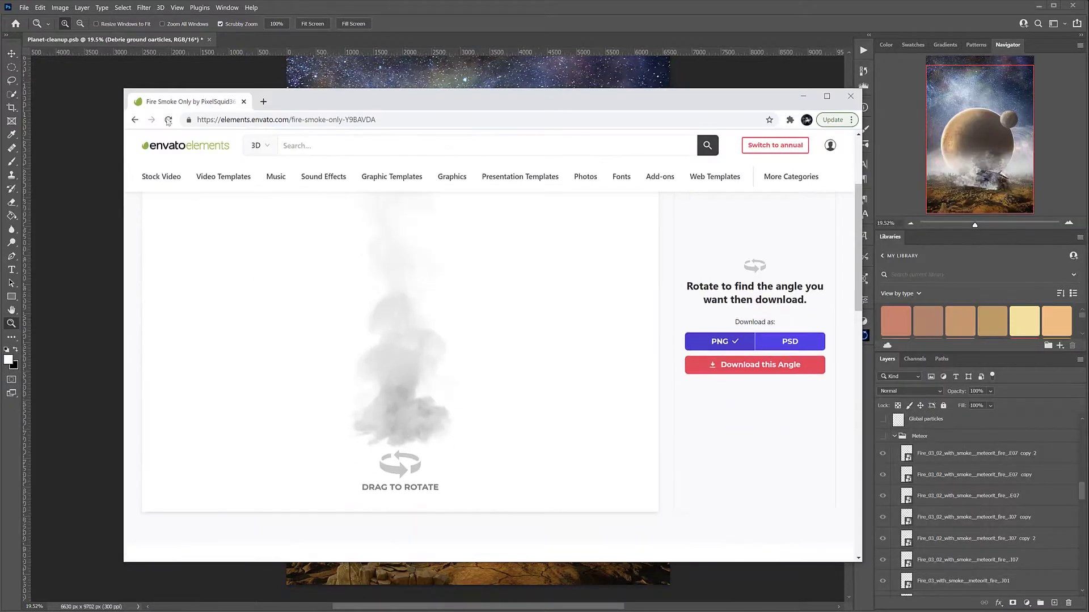
pyautogui.click(135, 120)
pyautogui.scroll(-6, 544, 374)
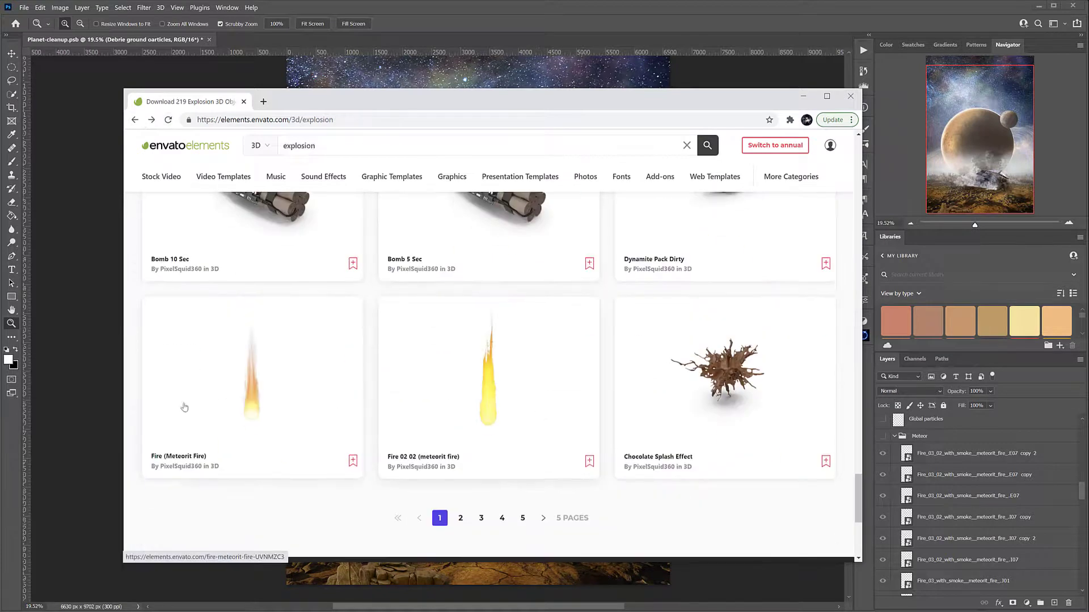
pyautogui.click(248, 392)
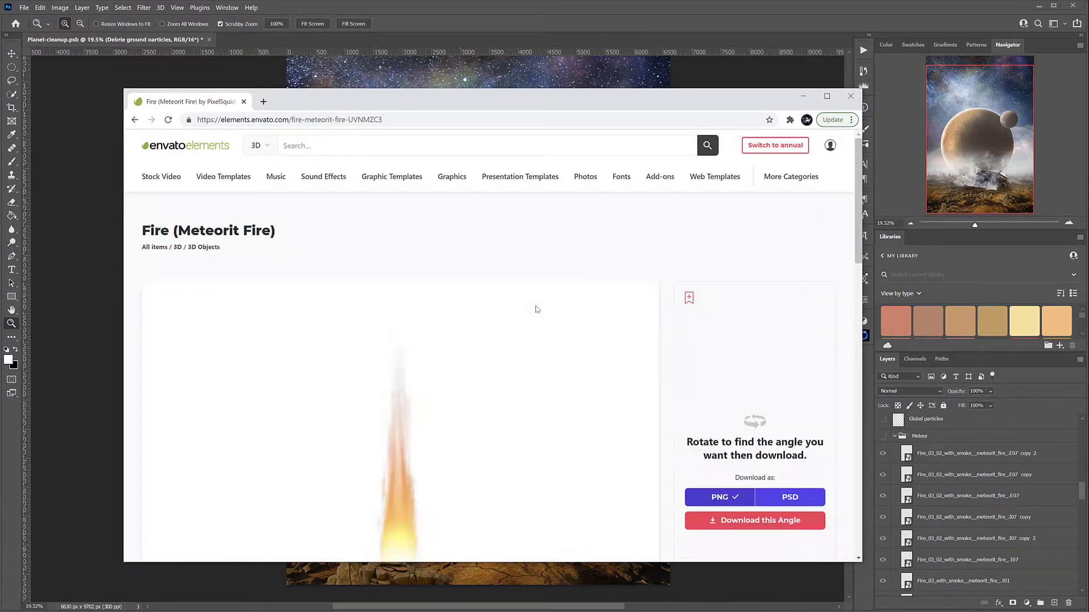
pyautogui.scroll(-2, 509, 419)
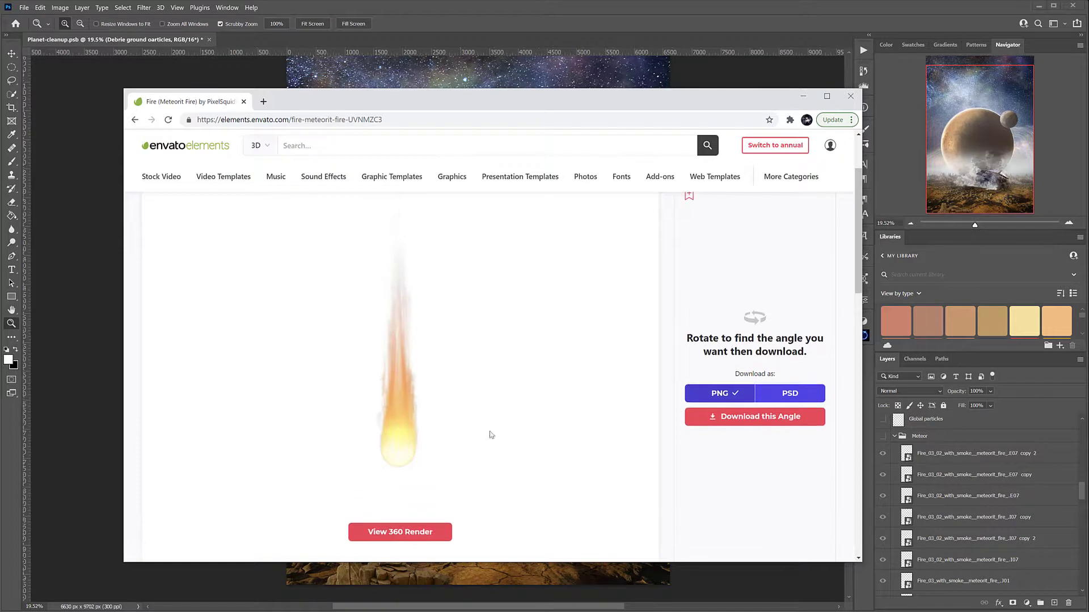
pyautogui.click(404, 535)
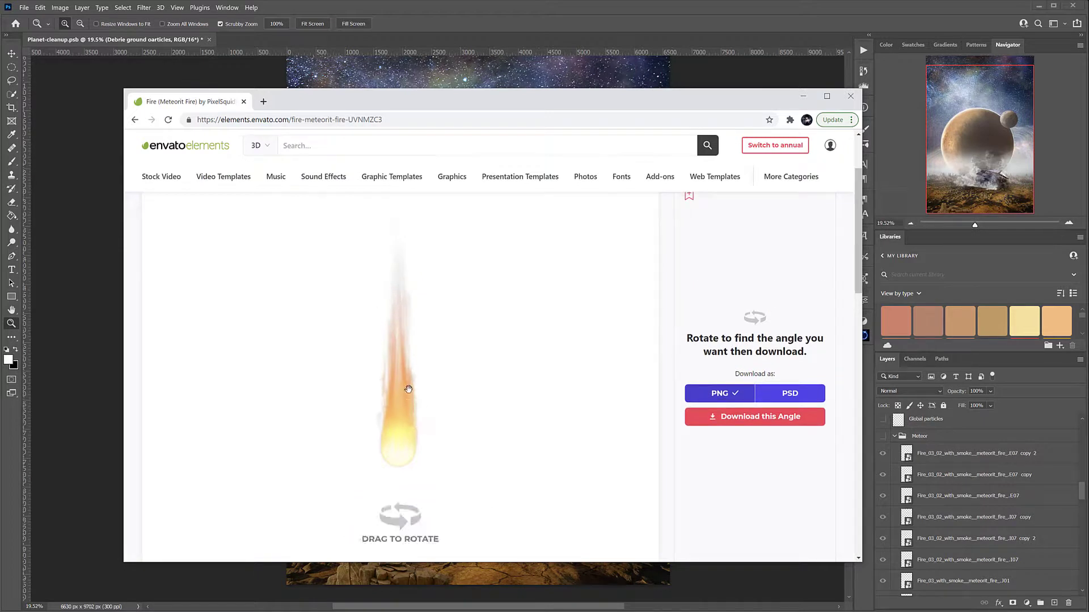
pyautogui.moveTo(415, 389); pyautogui.dragTo(404, 365)
pyautogui.click(675, 12)
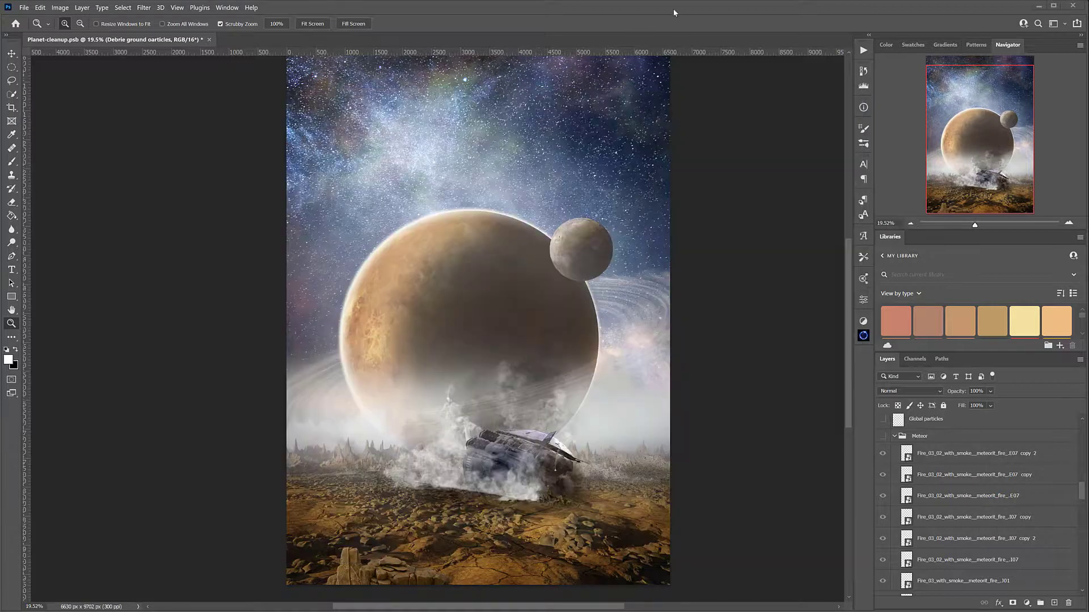
# Show the Meteor group and compare the scene with its Explosion layer hidden and shown again
pyautogui.click(882, 436)
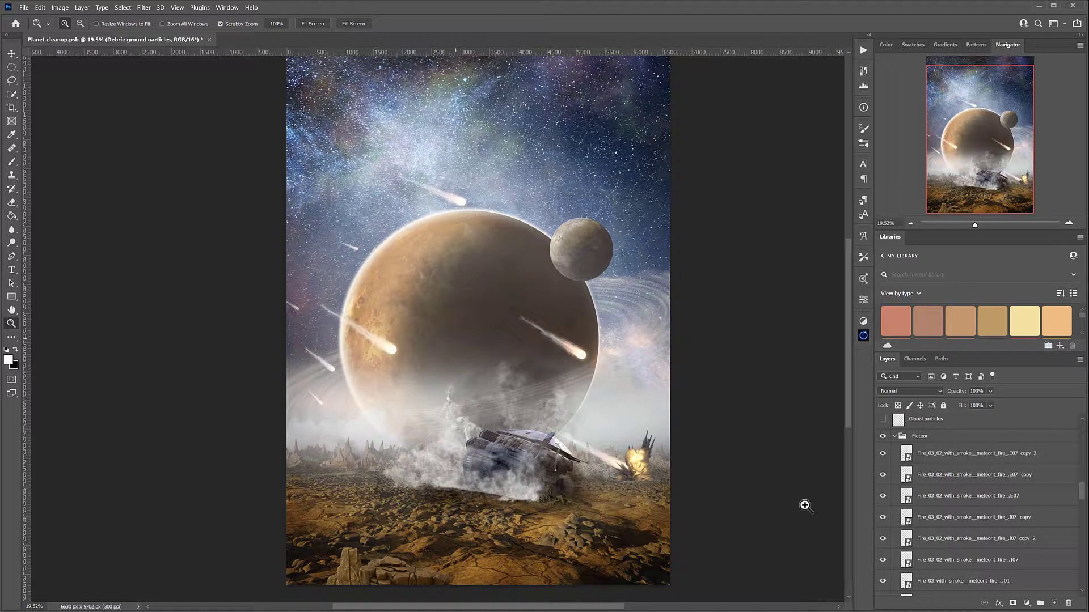
pyautogui.scroll(-1, 941, 507)
pyautogui.scroll(-2, 939, 509)
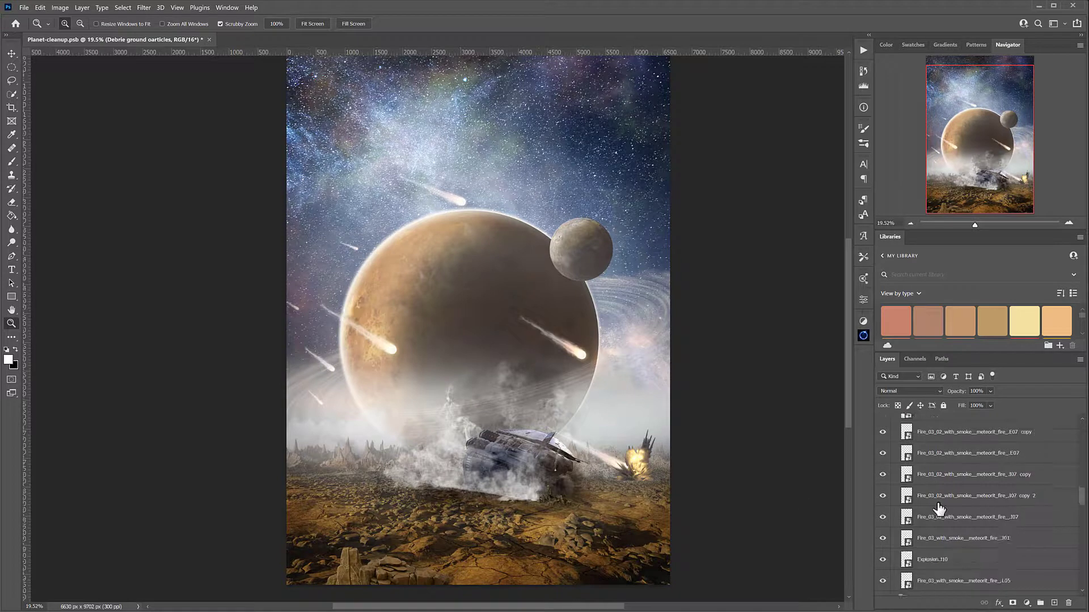
pyautogui.click(883, 539)
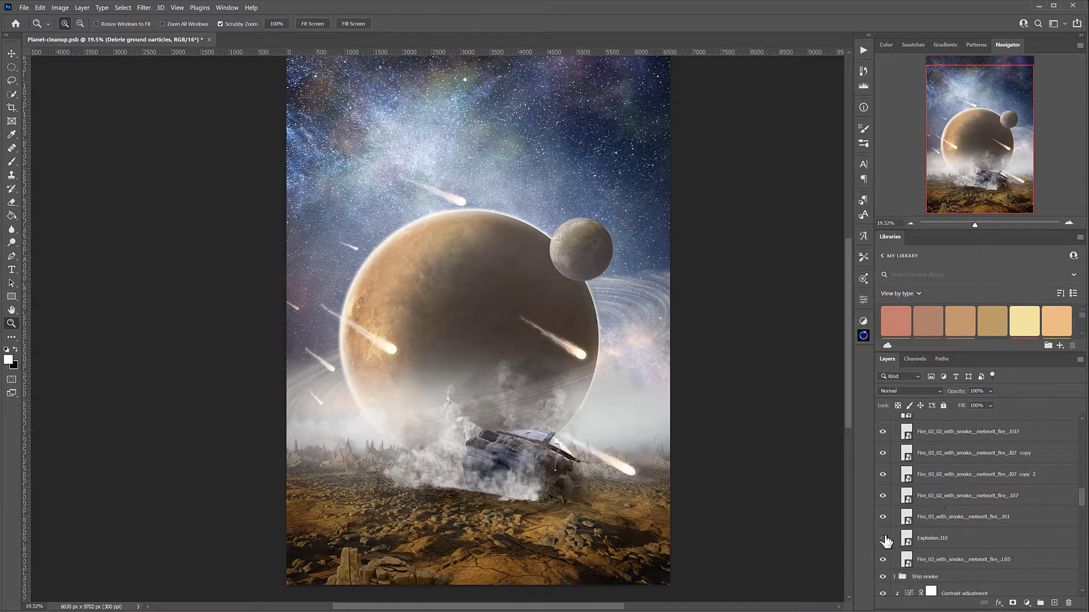
pyautogui.click(882, 539)
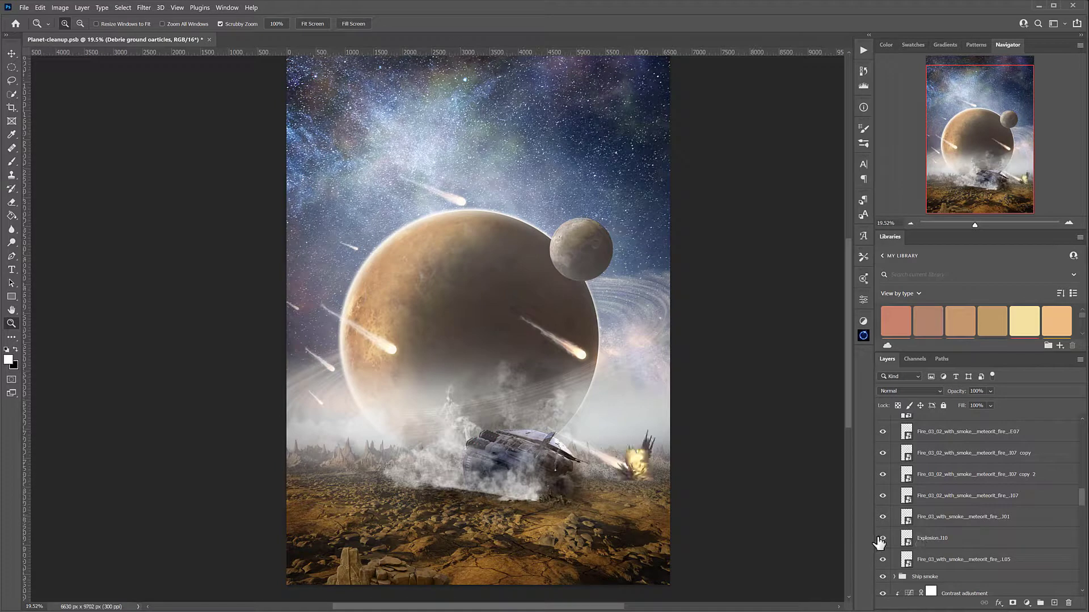
# Activate the Move tool and select the topmost meteor fire layer in the Meteor group to check its blend mode
pyautogui.click(12, 53)
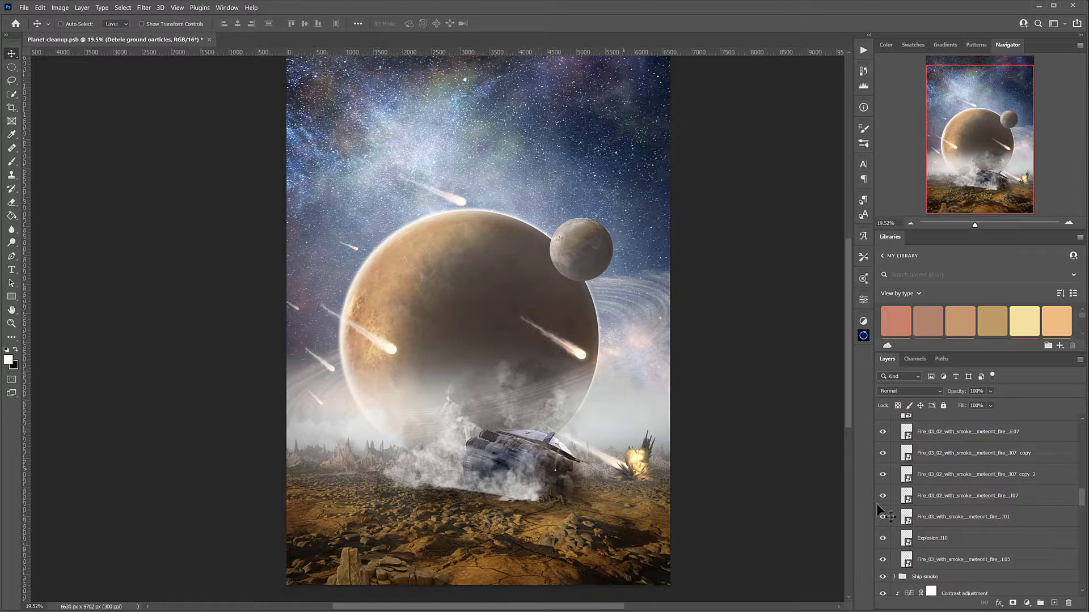
pyautogui.scroll(4, 925, 535)
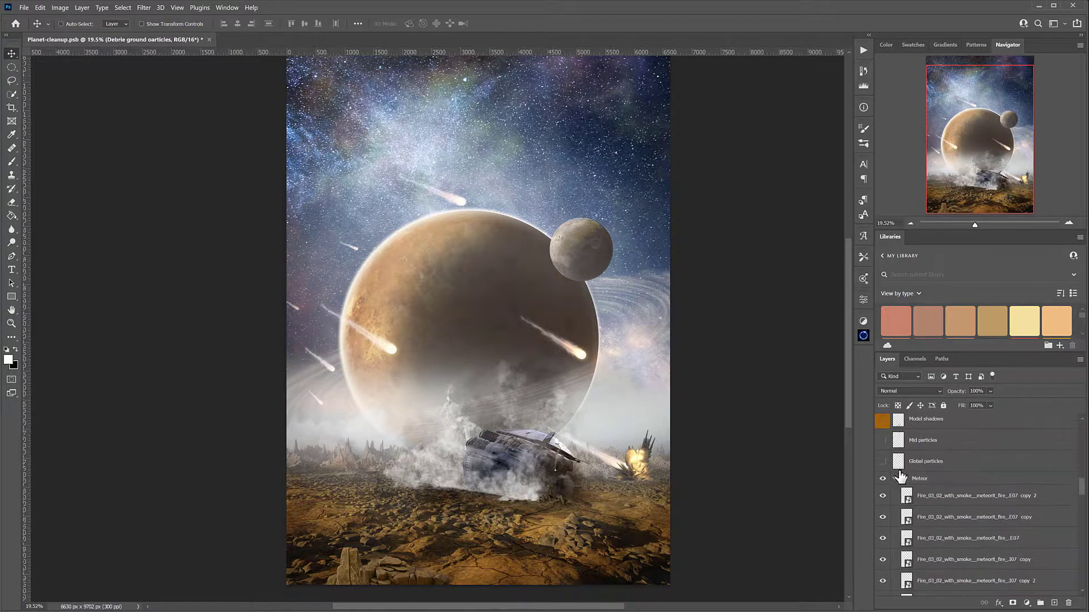
pyautogui.click(1033, 501)
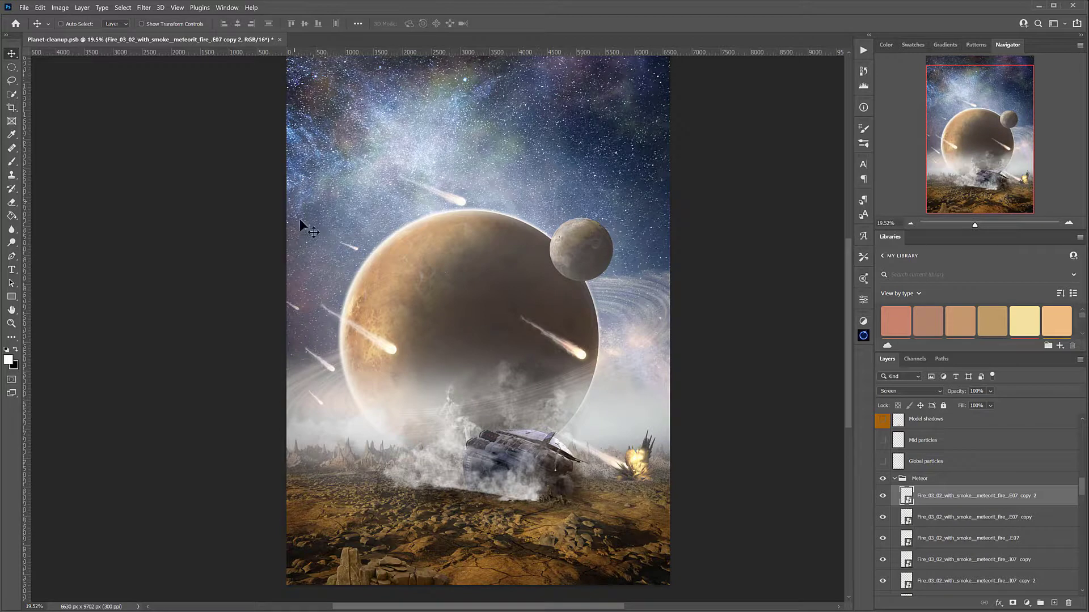
# Collapse the Meteor group and show the Global particles and Mid particles layers
pyautogui.click(895, 480)
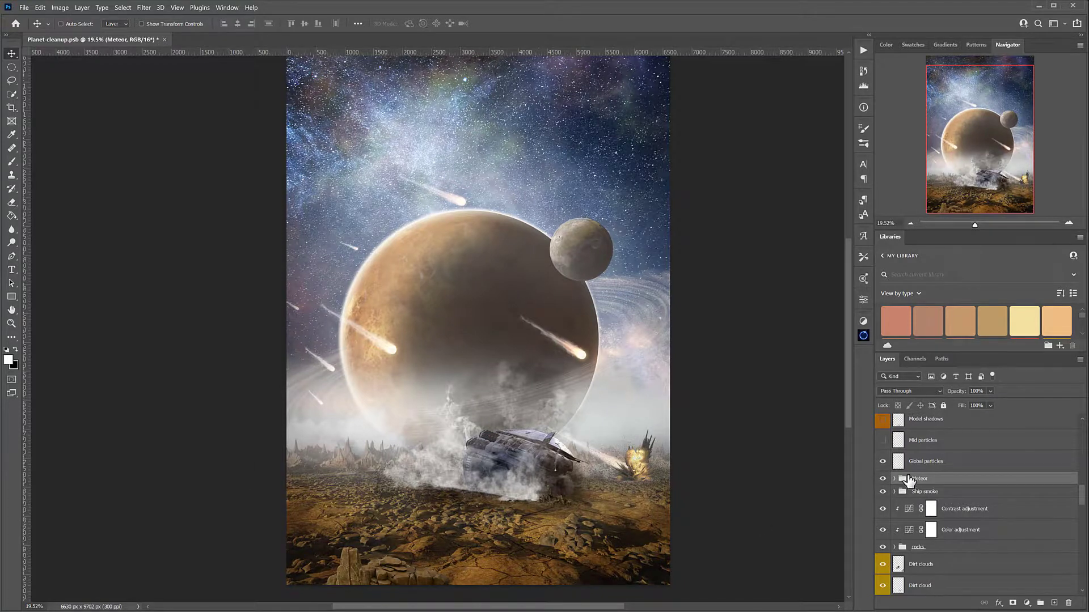
pyautogui.scroll(2, 915, 499)
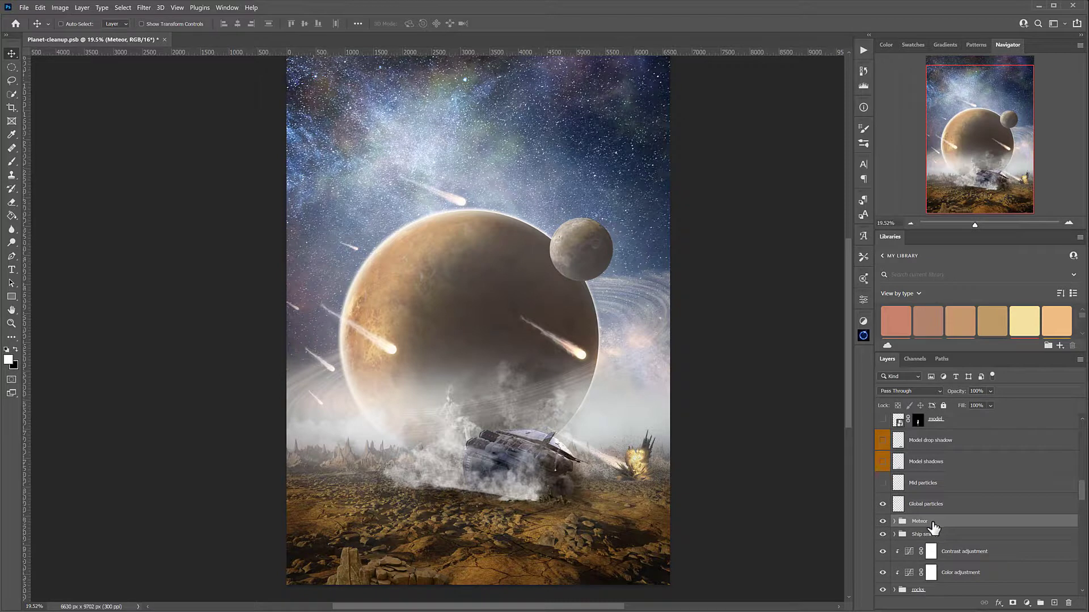
pyautogui.click(883, 484)
pyautogui.click(883, 483)
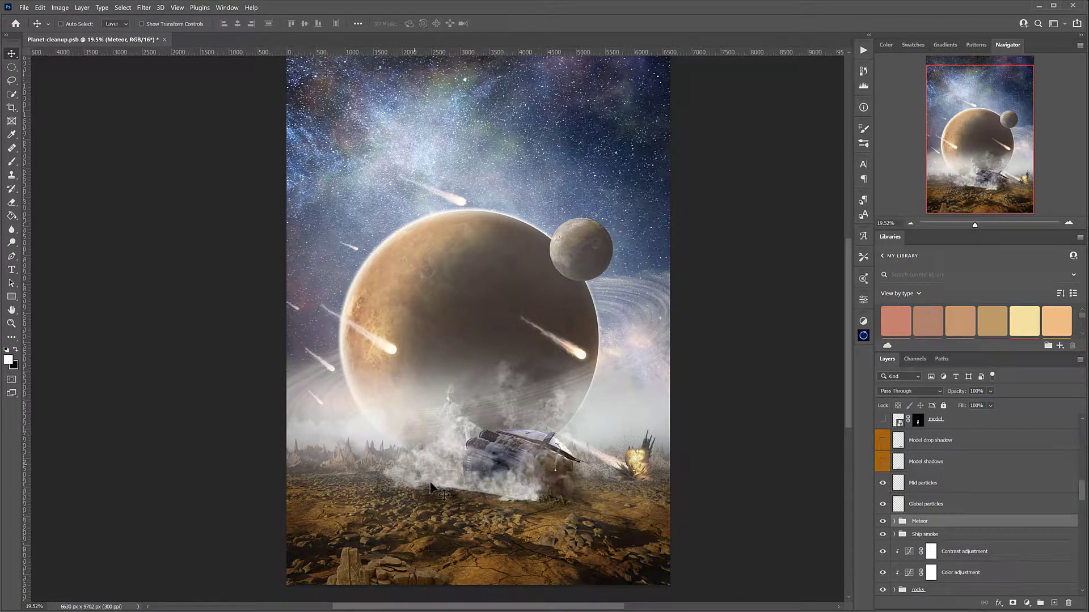
# Show the model layer of the astronaut and open its smart object contents
pyautogui.scroll(3, 971, 502)
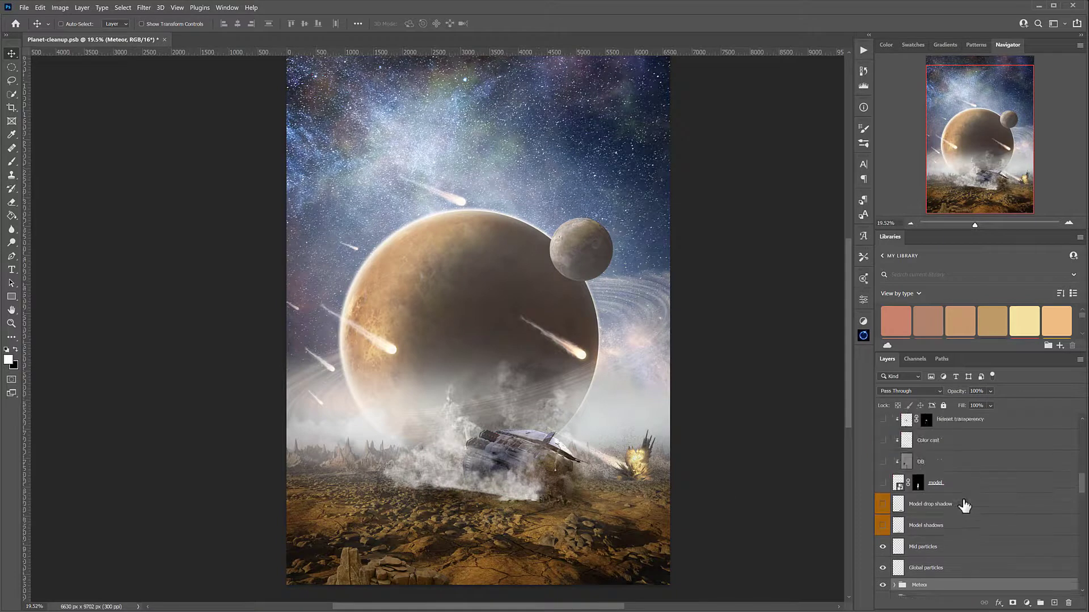
pyautogui.scroll(1, 915, 492)
pyautogui.click(882, 504)
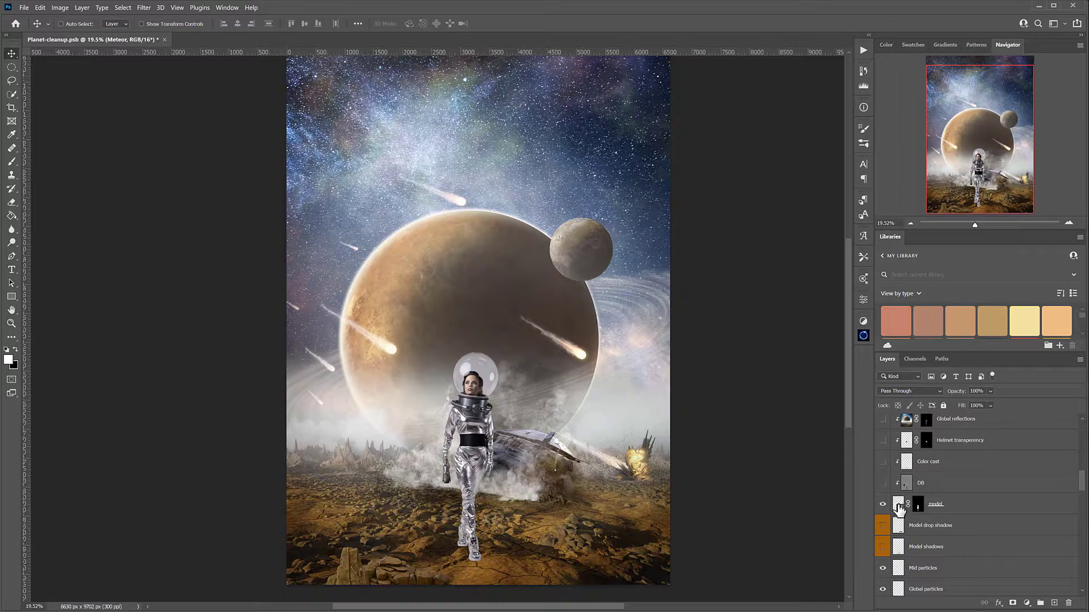
pyautogui.click(898, 506)
pyautogui.doubleClick(898, 507)
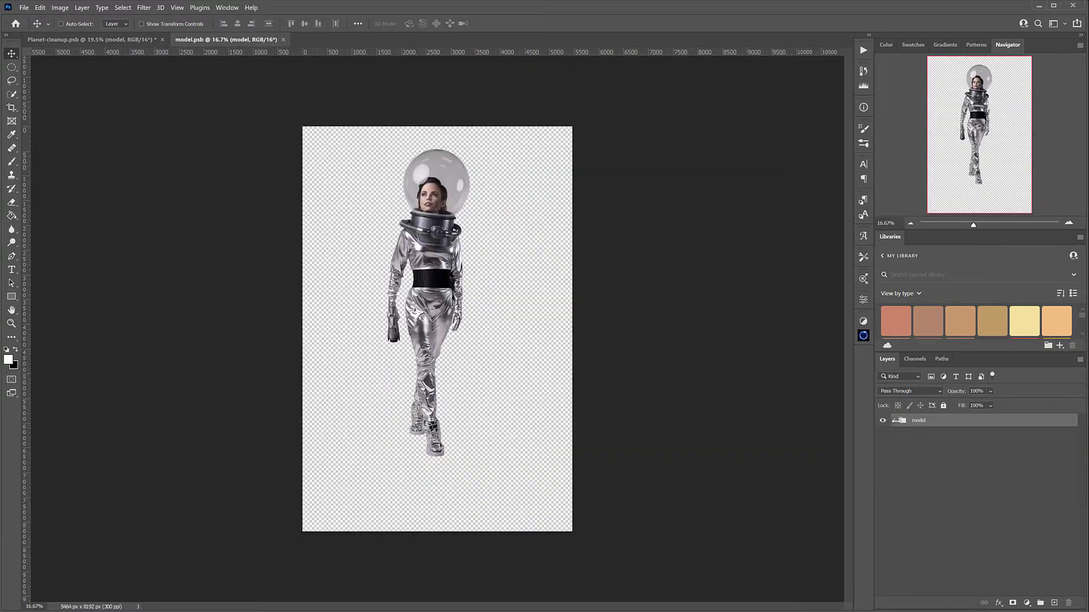
# Expand the model group, examine the masked Background copy and Layer 1, and compare the figure with Layer 2 hidden and shown
pyautogui.click(894, 420)
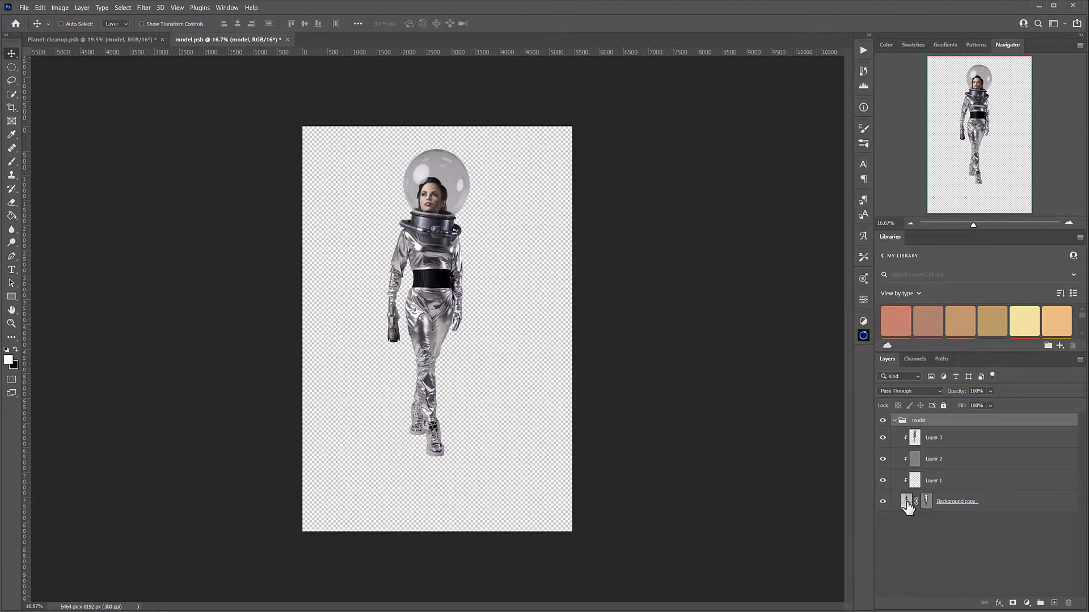
pyautogui.click(926, 510)
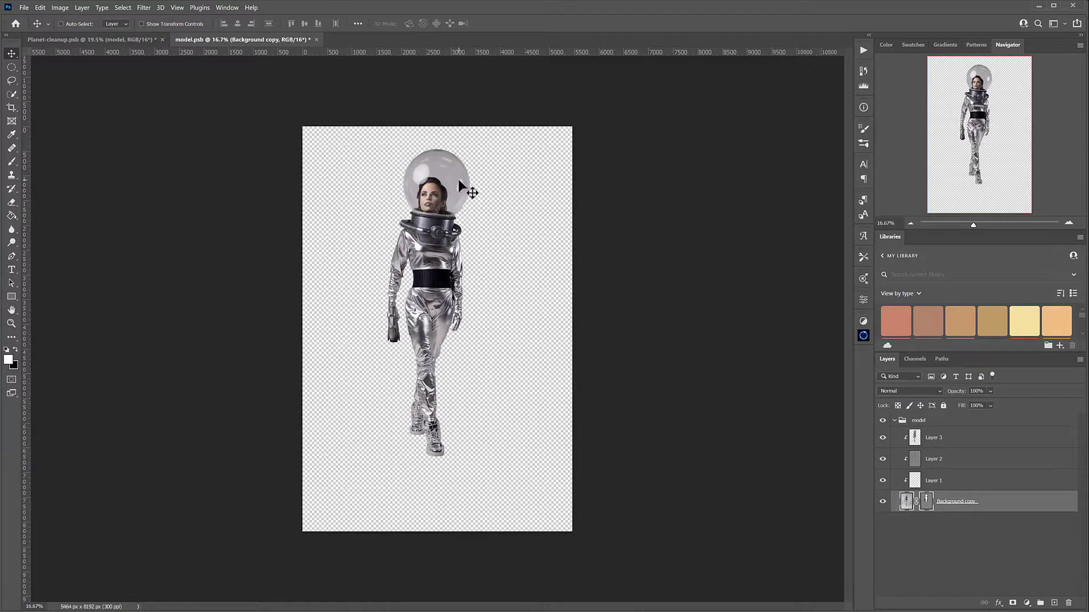
pyautogui.click(935, 486)
pyautogui.click(883, 460)
pyautogui.click(883, 460)
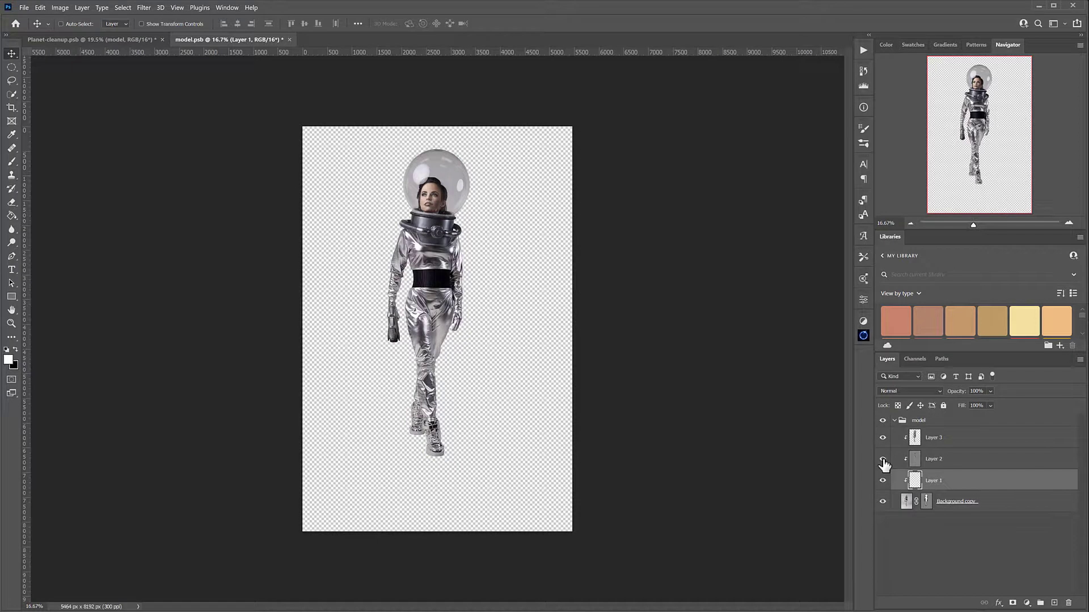
# Collapse the model group and close model.psb without saving changes
pyautogui.click(895, 421)
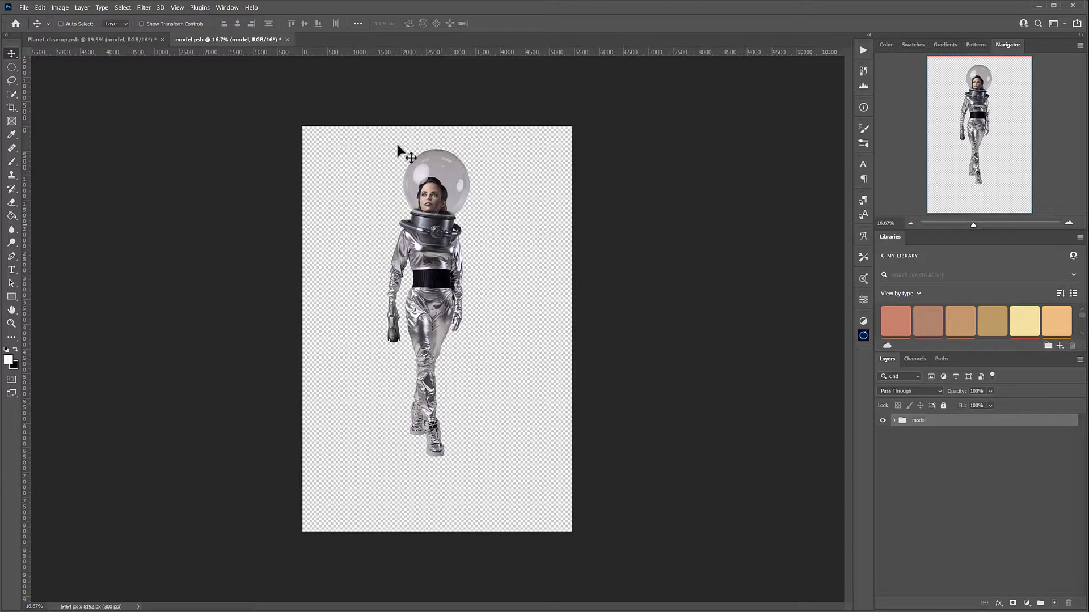
pyautogui.click(287, 41)
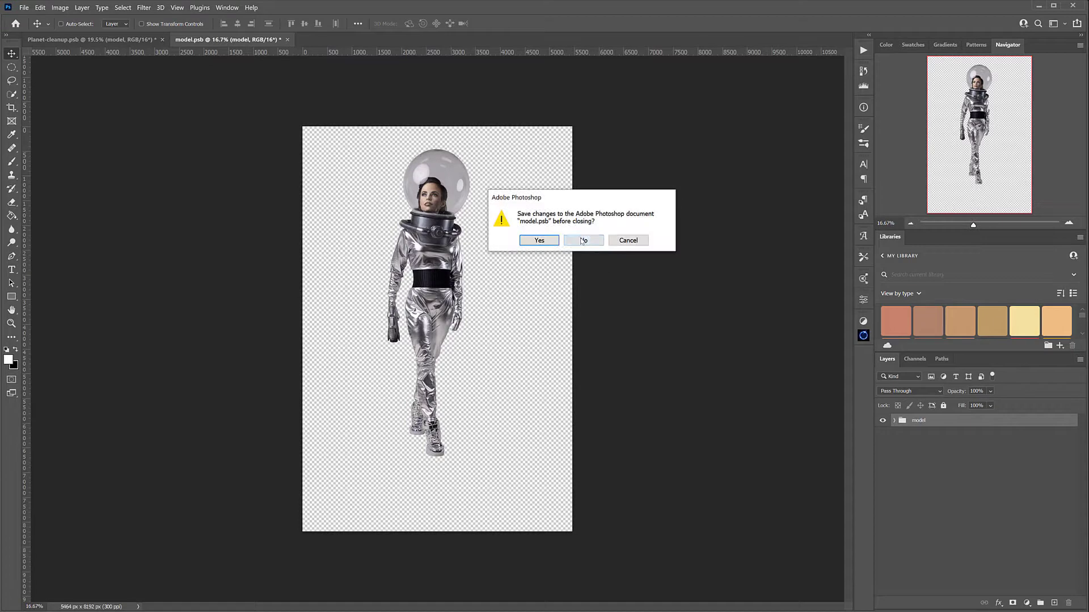
pyautogui.click(589, 244)
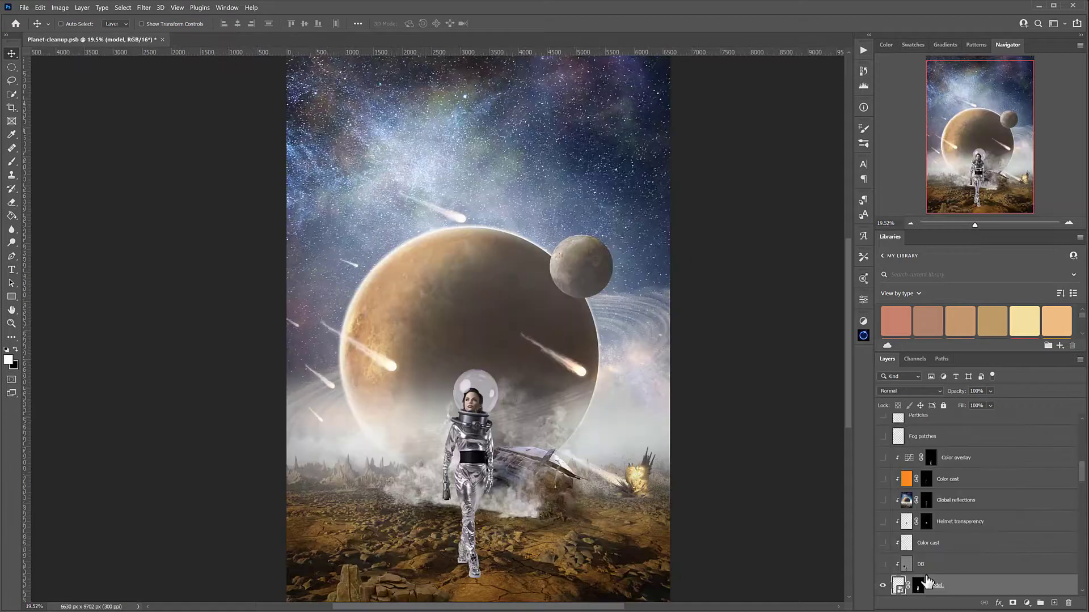
# Show the clipped DB layer above the model, comparing the astronaut with and without it
pyautogui.scroll(-2, 938, 559)
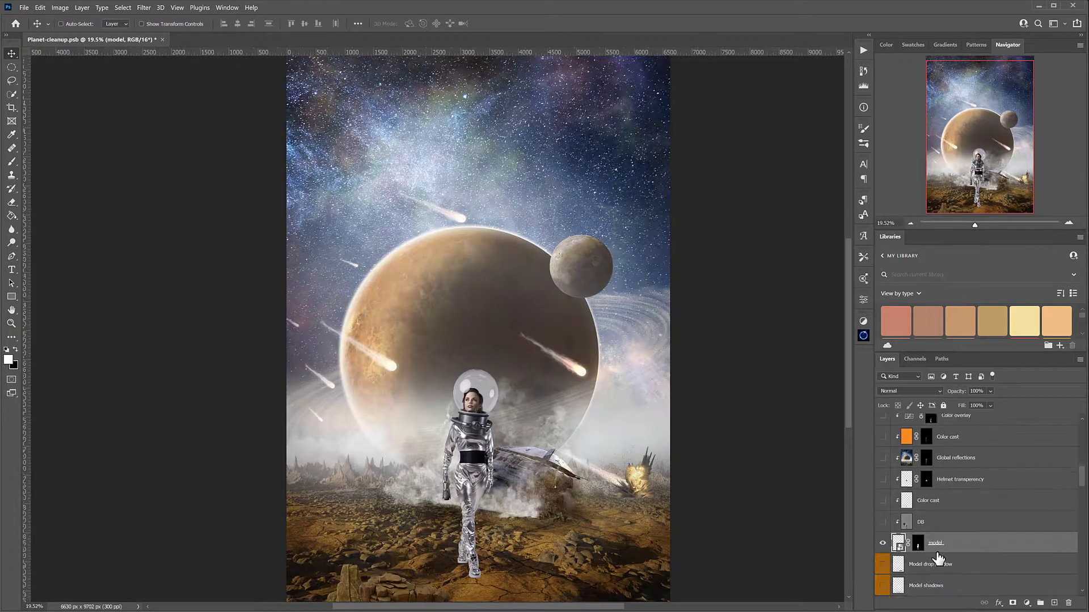
pyautogui.click(883, 523)
pyautogui.click(883, 522)
pyautogui.click(883, 522)
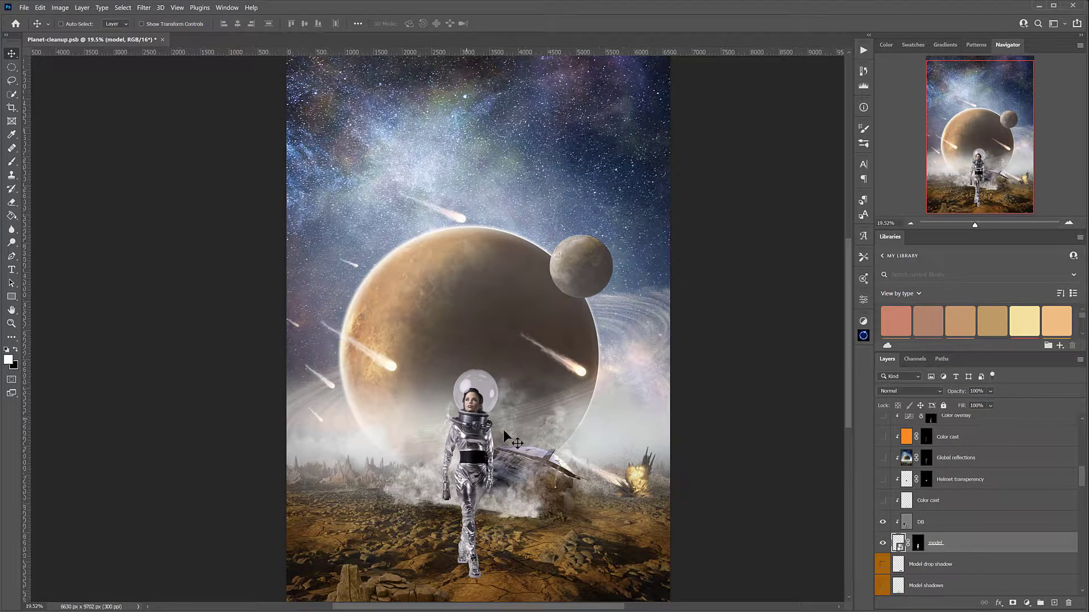
# Show the clipped Color cast layer directly above DB, comparing the astronaut with and without it, and select that layer
pyautogui.scroll(-2, 505, 434)
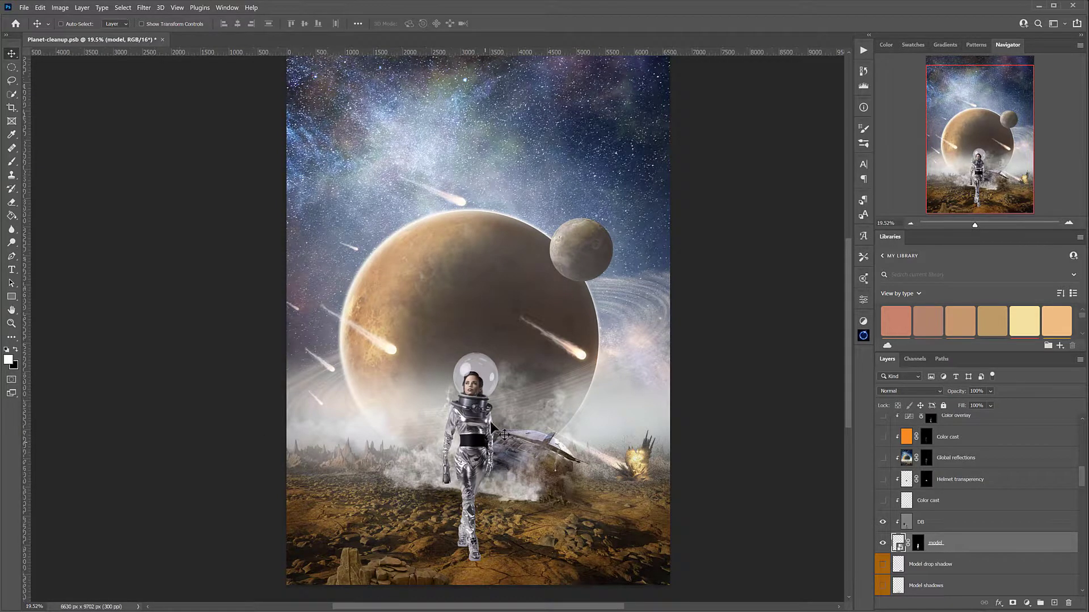
pyautogui.click(882, 501)
pyautogui.click(883, 502)
pyautogui.click(882, 502)
pyautogui.click(953, 503)
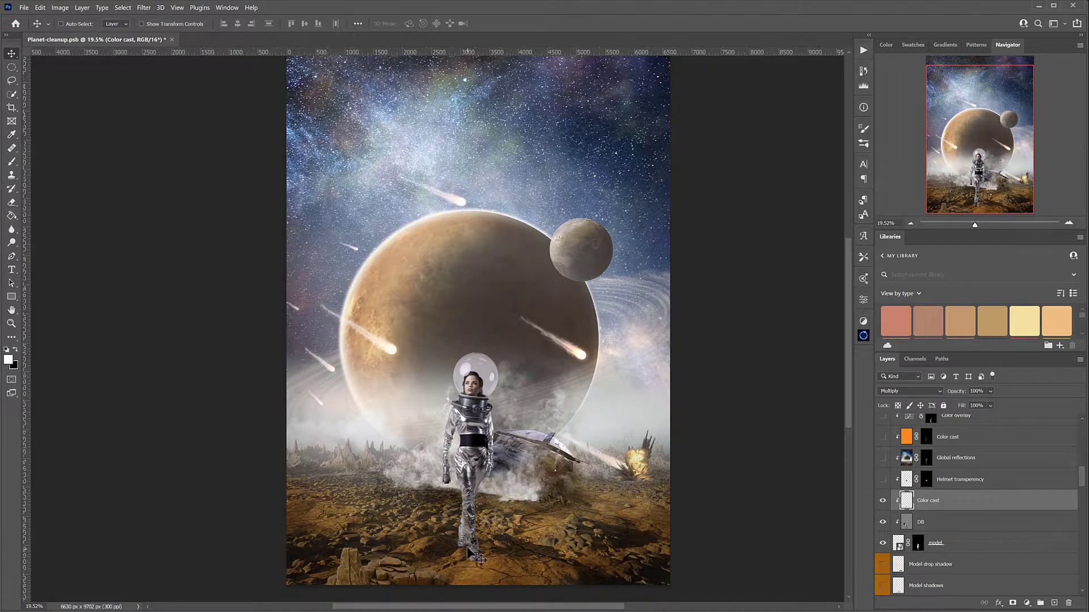
# Show the Model shadows and Model drop shadow layers beneath the astronaut
pyautogui.scroll(-3, 964, 500)
pyautogui.scroll(-1, 553, 511)
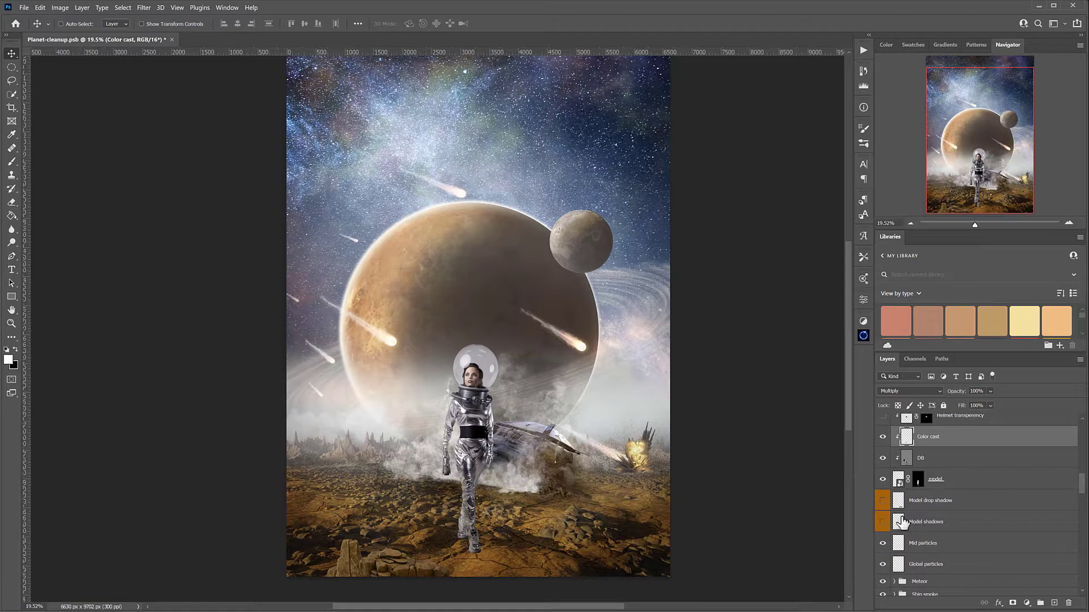
pyautogui.click(883, 523)
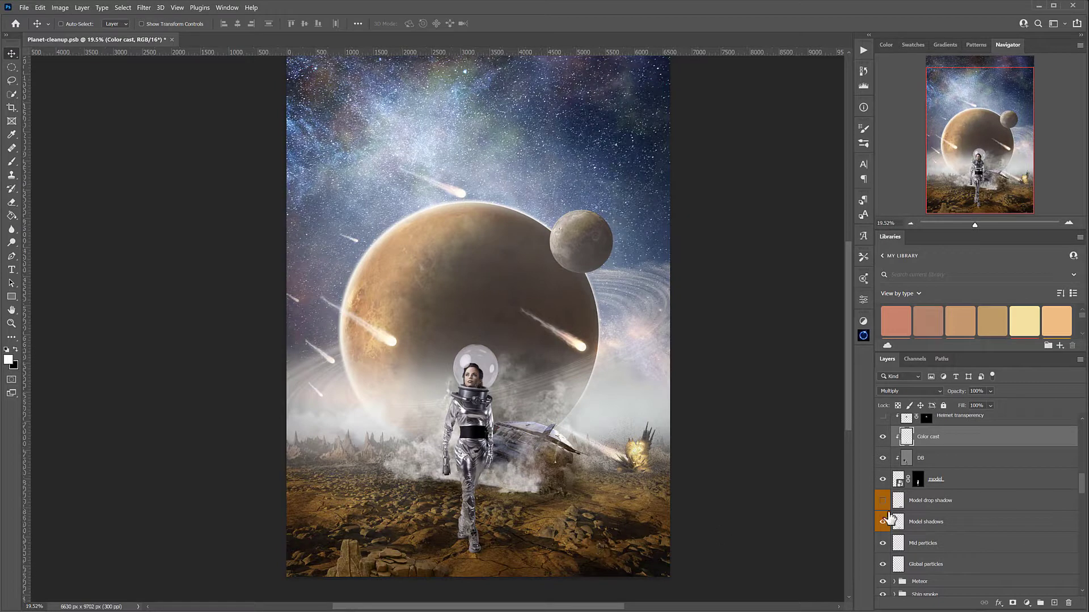
pyautogui.click(883, 502)
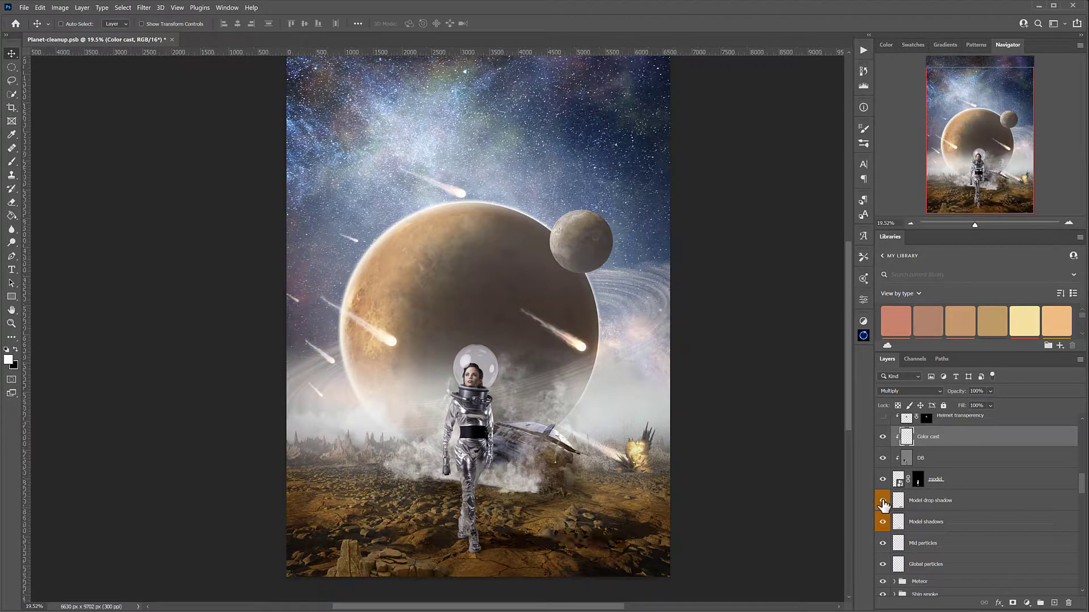
# Compare the astronaut with and without Model drop shadow, and show the clipped Helmet transparency layer, comparing the helmet with and without it
pyautogui.click(883, 502)
pyautogui.click(883, 502)
pyautogui.scroll(3, 919, 487)
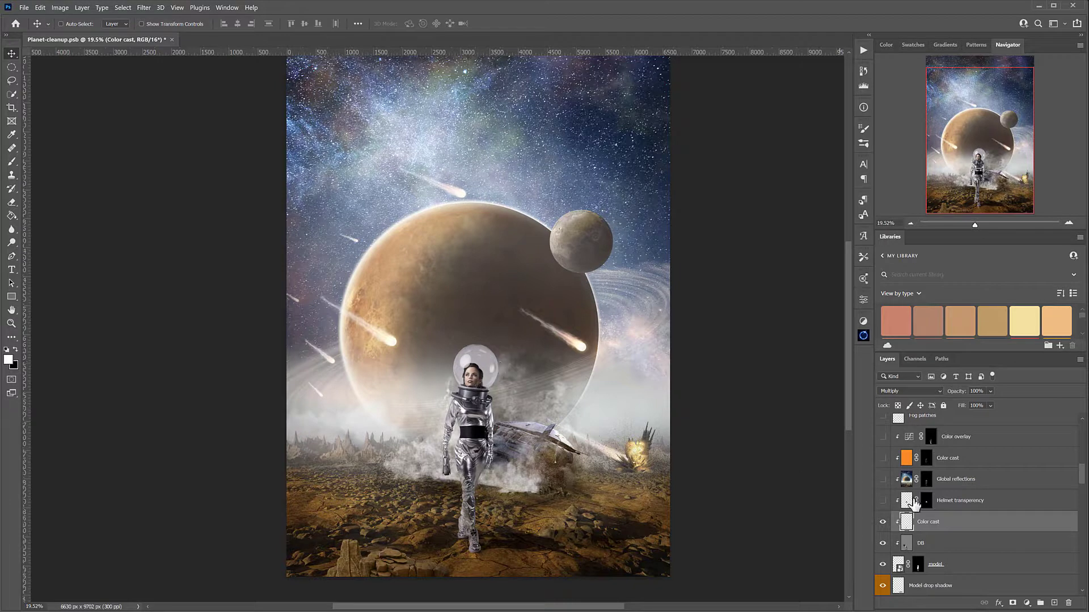
pyautogui.click(882, 501)
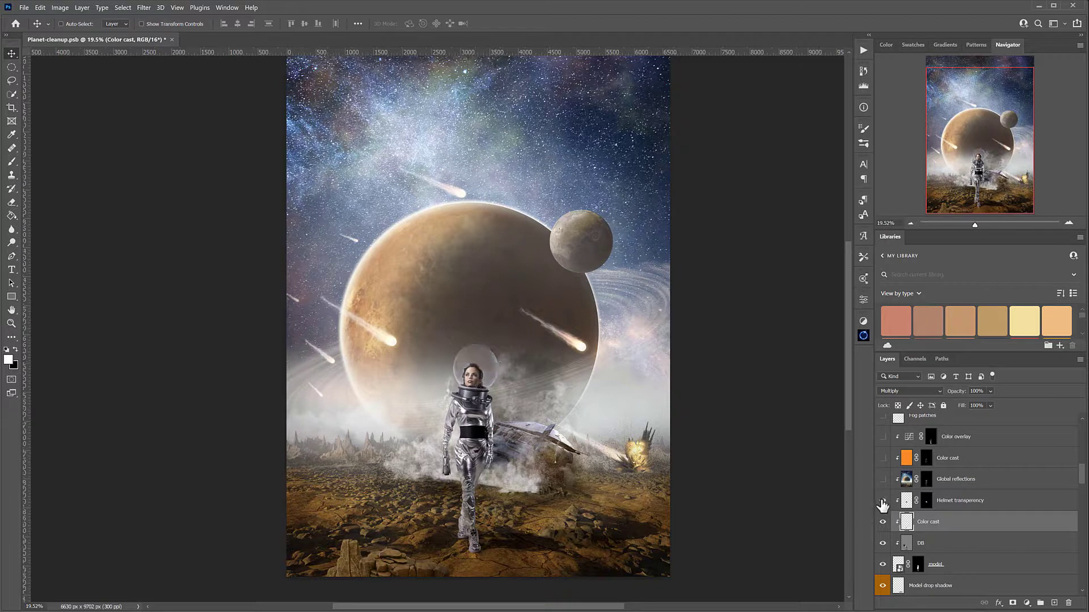
pyautogui.click(882, 502)
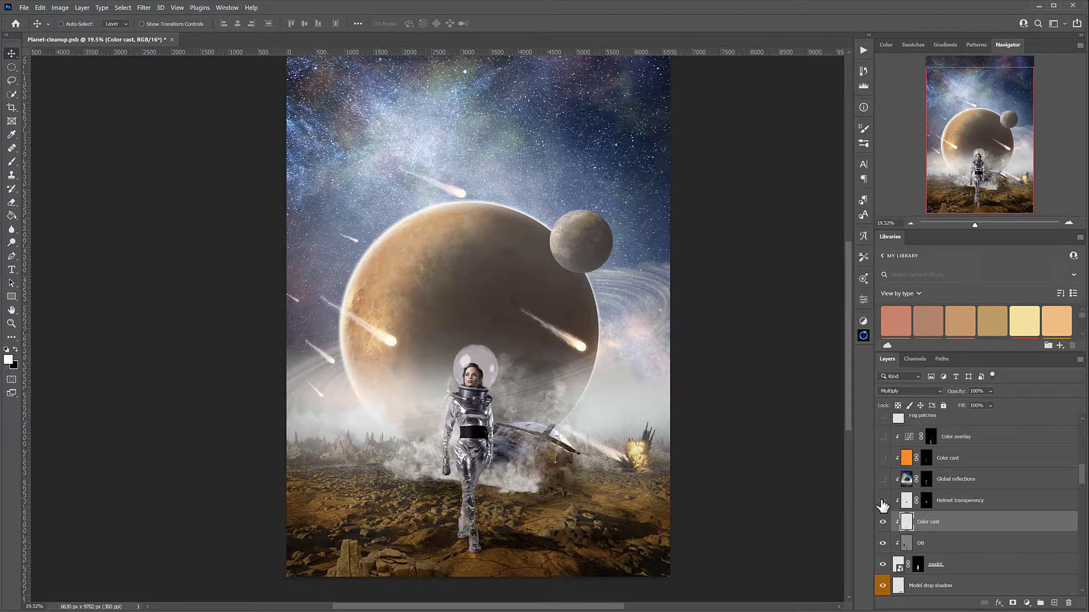
pyautogui.click(883, 501)
# Outline the astronaut's helmet with an elliptical selection, deselect it, and examine the semi-transparent helmet up close
pyautogui.scroll(-3, 883, 505)
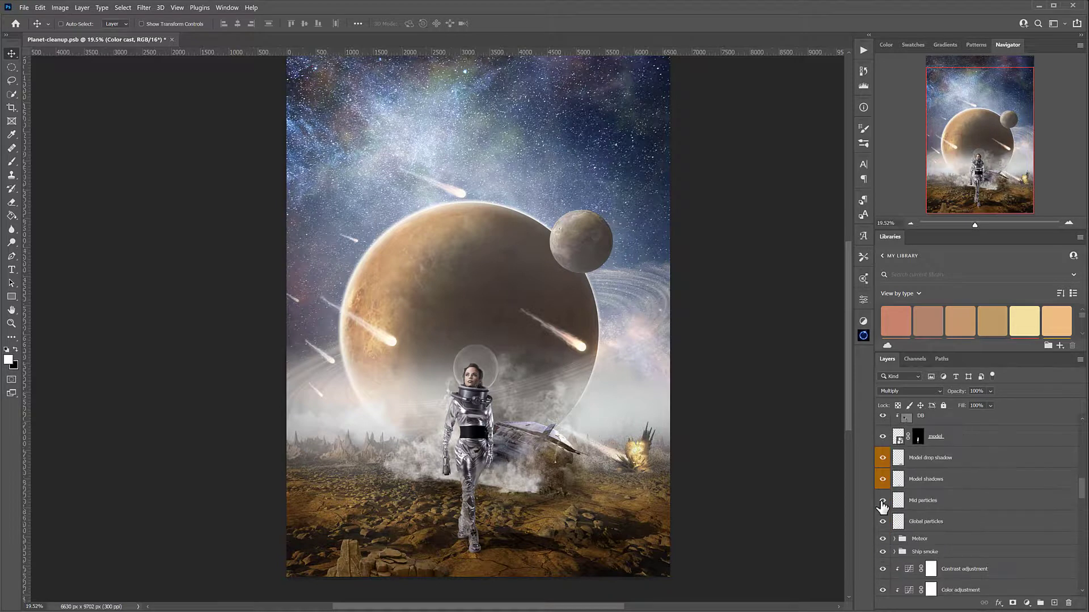
pyautogui.scroll(-5, 883, 506)
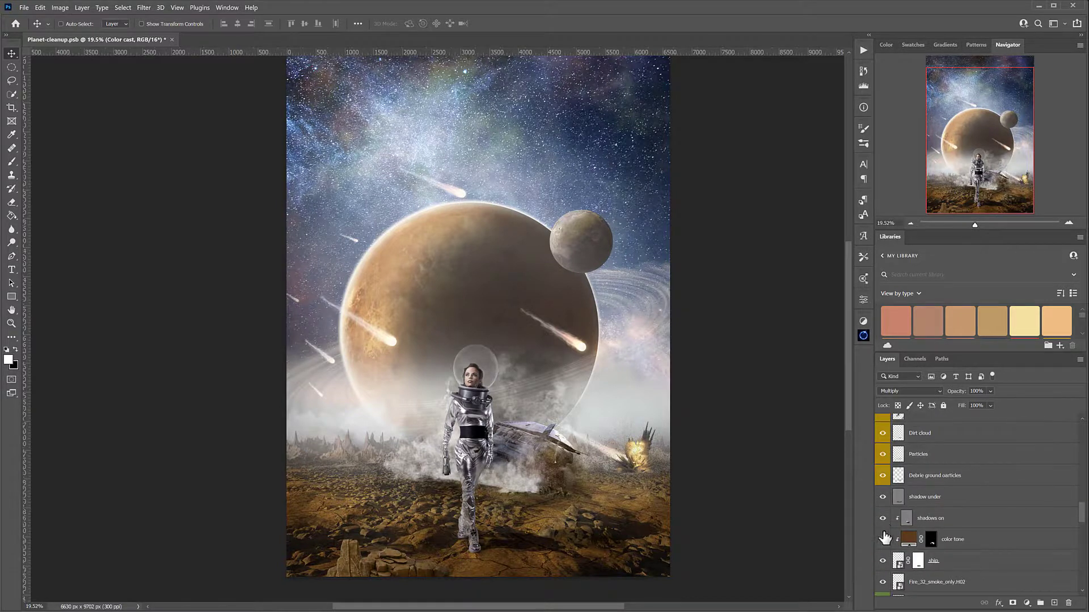
pyautogui.scroll(-3, 929, 569)
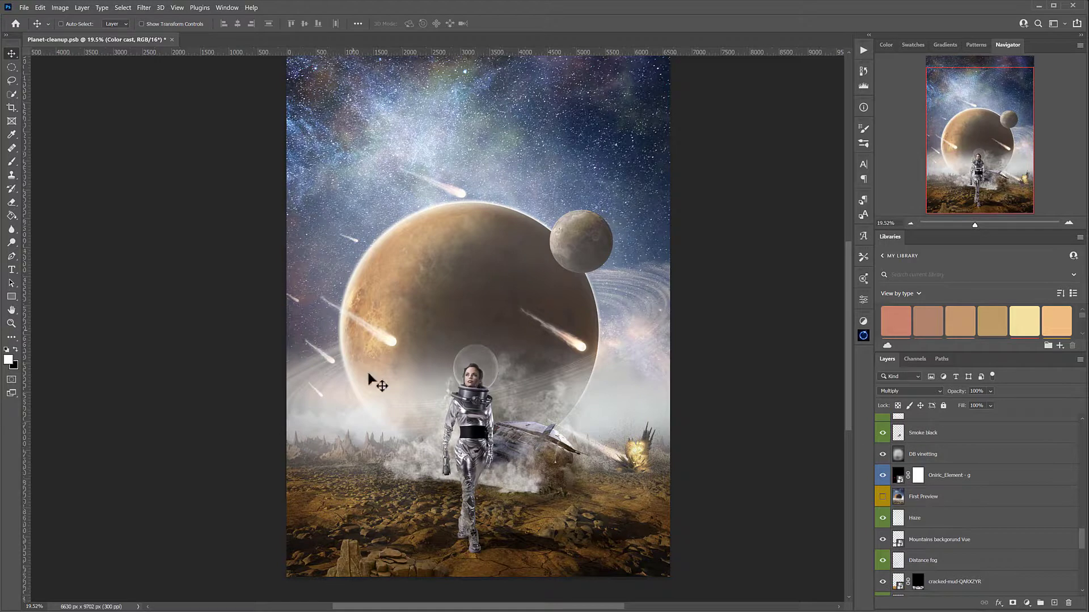
pyautogui.click(12, 66)
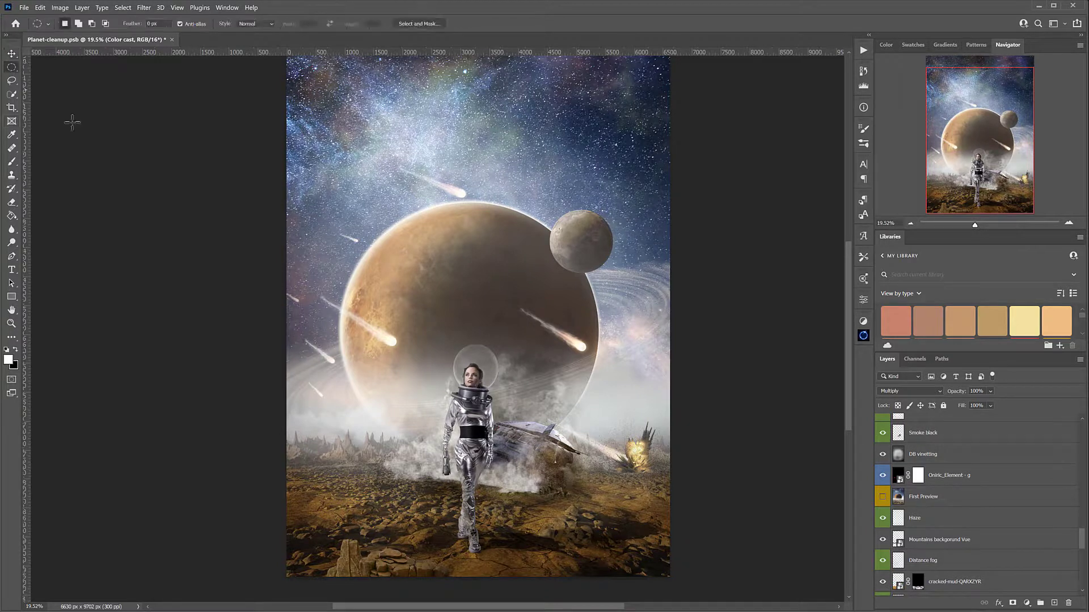
pyautogui.moveTo(453, 344); pyautogui.dragTo(500, 392)
pyautogui.hotkey('ctrl', 'd')
pyautogui.scroll(6, 483, 371)
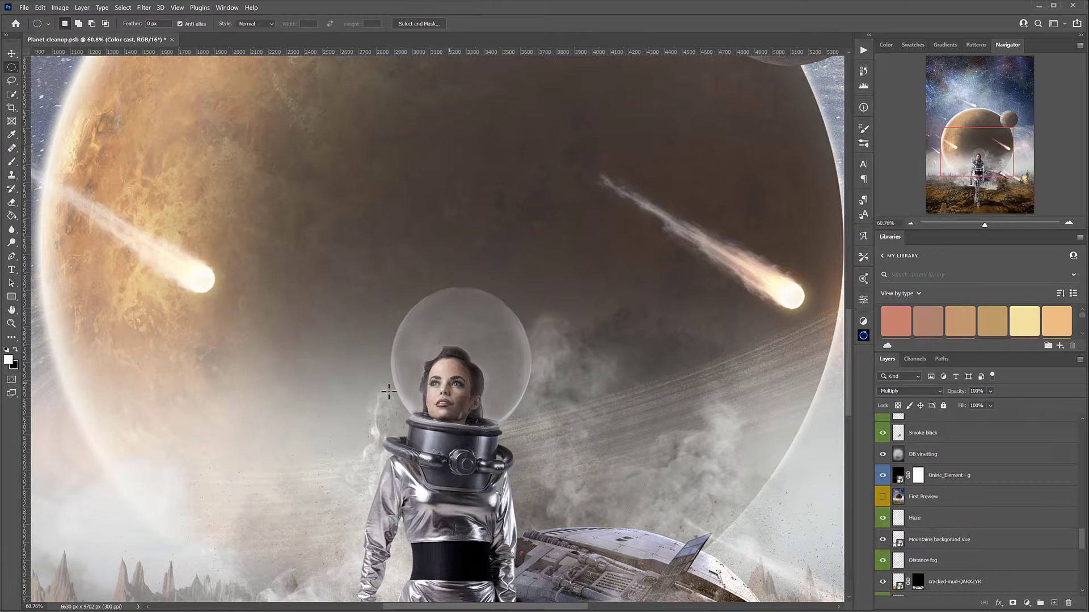
pyautogui.scroll(-3, 467, 385)
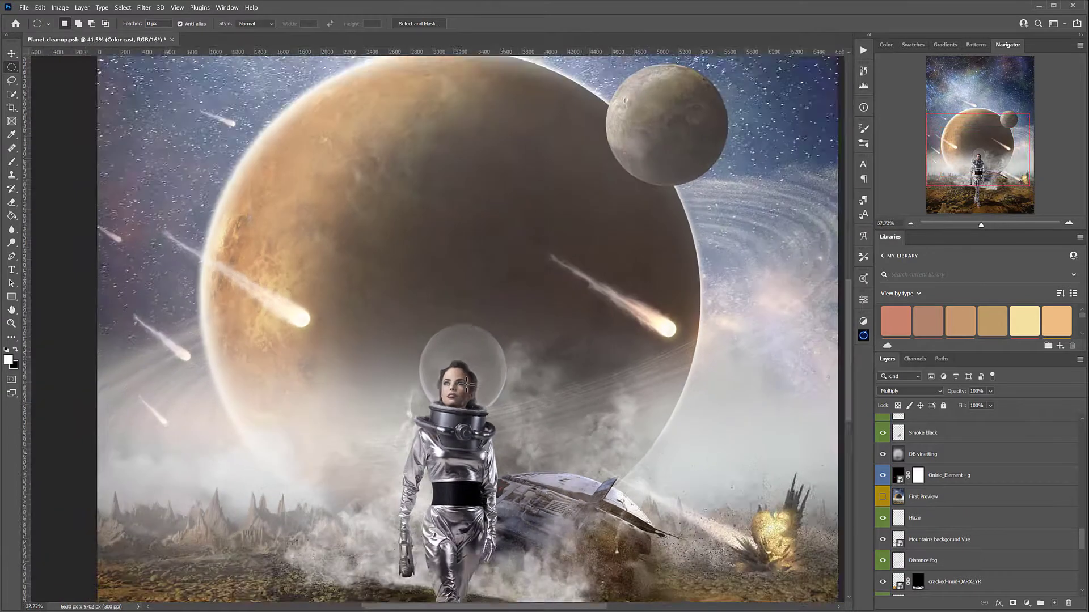
pyautogui.scroll(-1, 498, 389)
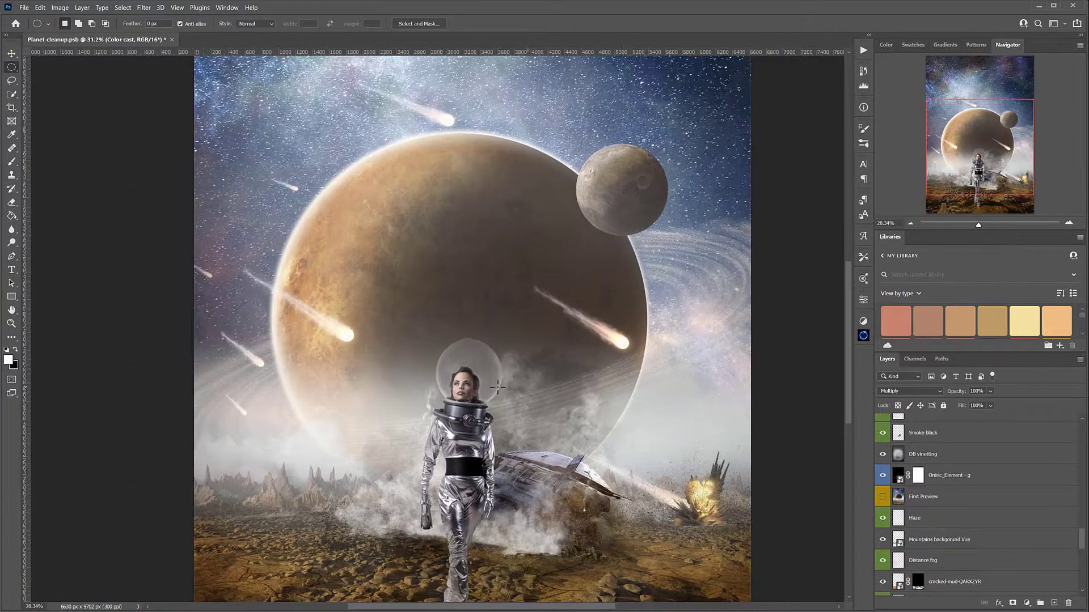
# Show the clipped Global reflections layer above Helmet transparency and examine the astronaut's silver suit from waist to boots
pyautogui.scroll(2, 929, 510)
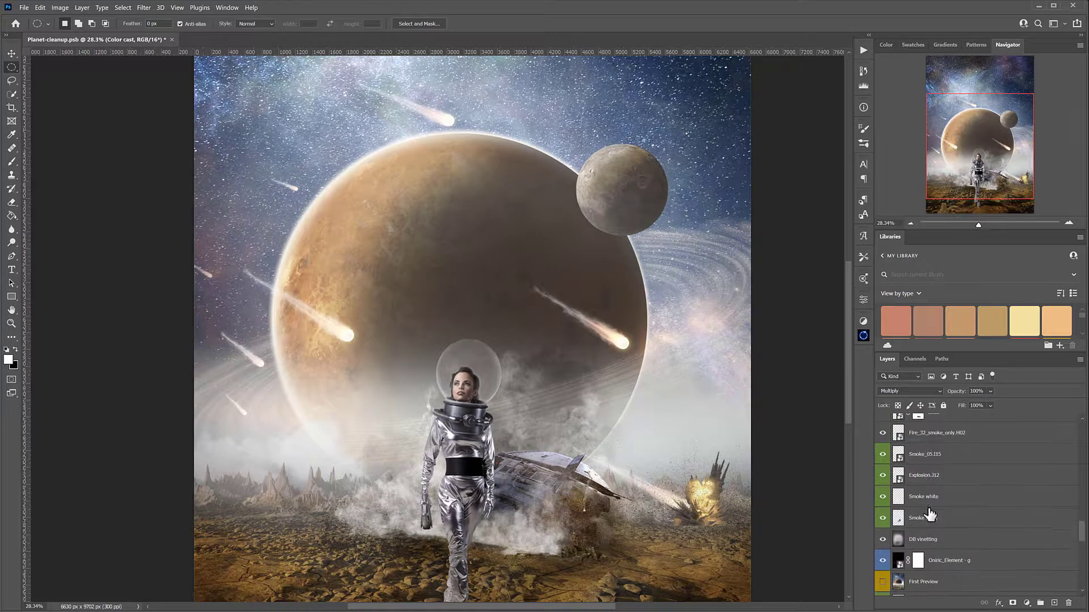
pyautogui.scroll(4, 930, 514)
pyautogui.scroll(4, 943, 495)
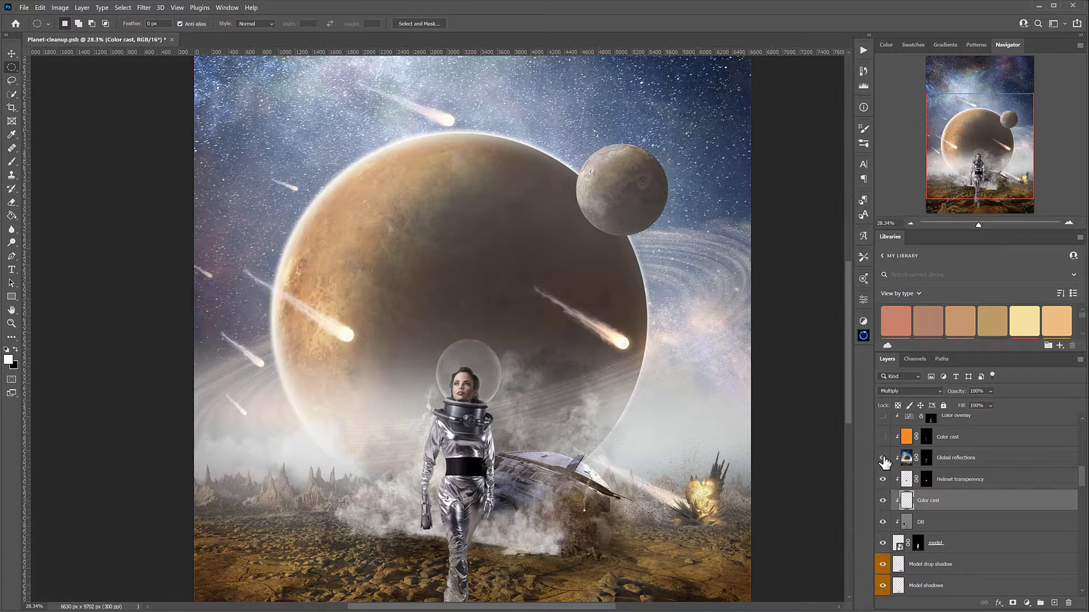
pyautogui.click(882, 458)
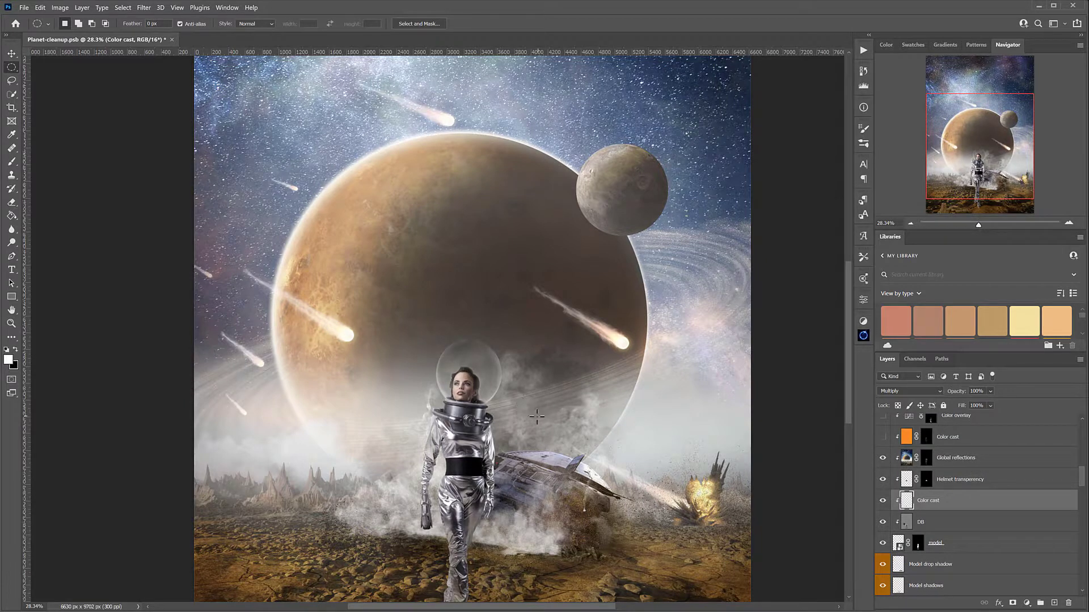
pyautogui.moveTo(522, 434); pyautogui.dragTo(504, 369)
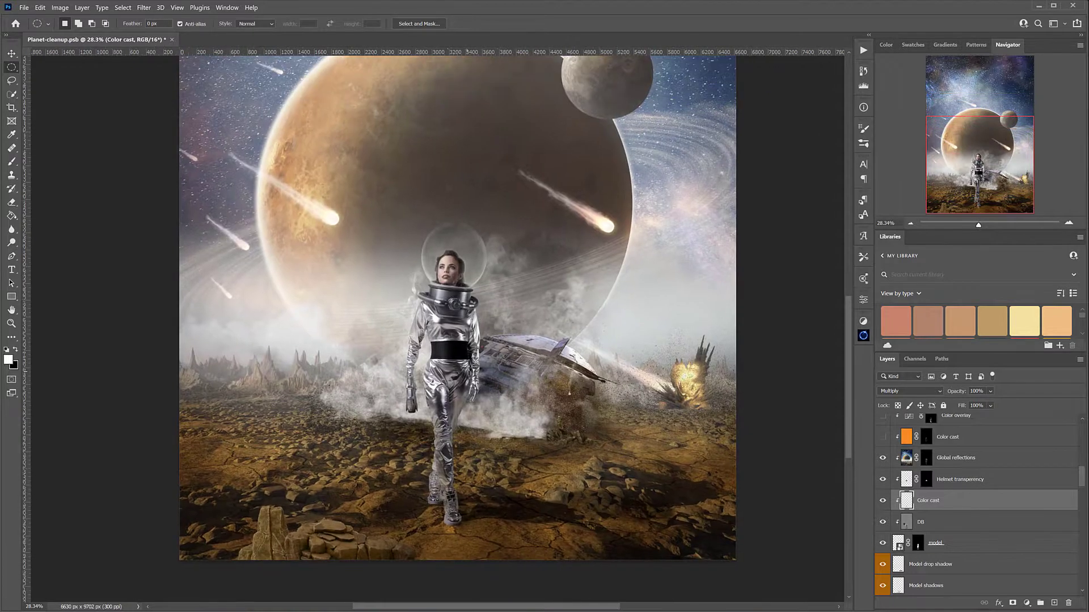
pyautogui.scroll(10, 493, 327)
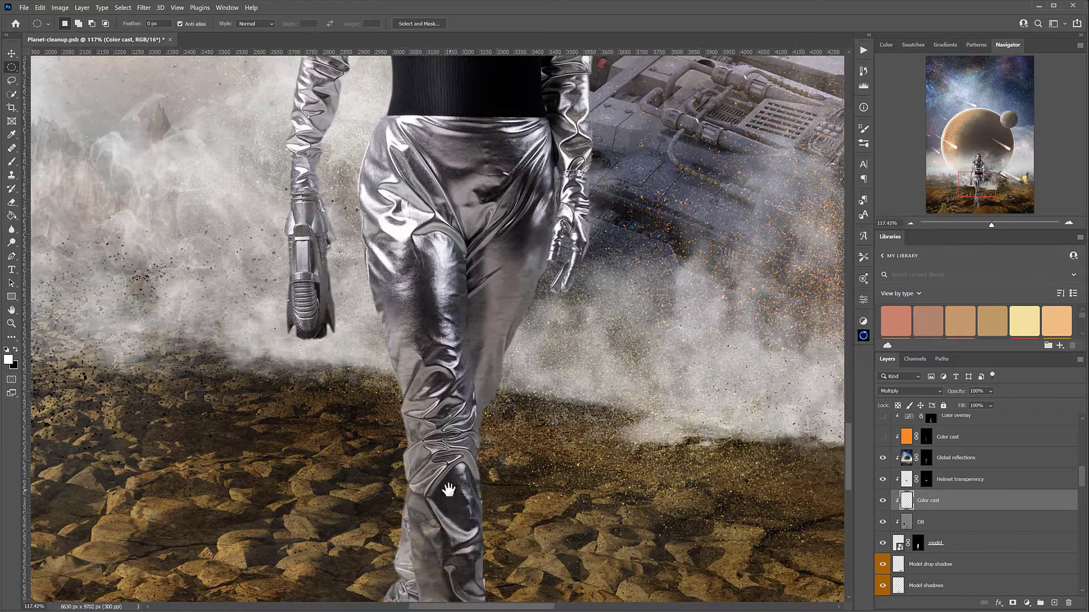
pyautogui.moveTo(448, 492); pyautogui.dragTo(488, 326)
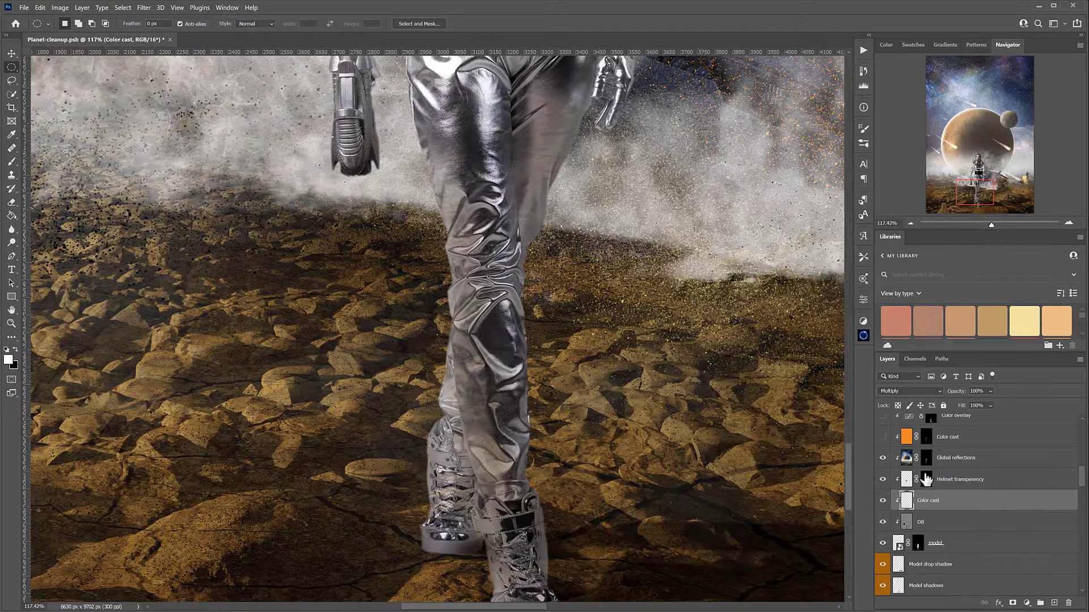
# Select the Global reflections layer, compare the suit with and without it, and examine the reflections up to the helmet
pyautogui.click(893, 465)
pyautogui.click(883, 459)
pyautogui.click(883, 458)
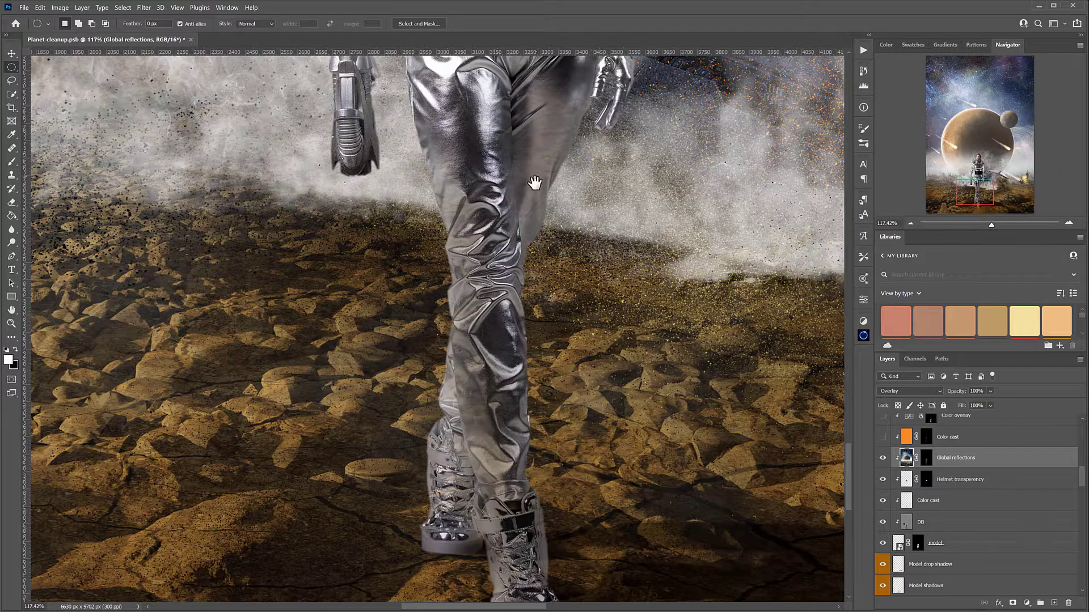
pyautogui.scroll(3, 533, 187)
pyautogui.scroll(3, 467, 306)
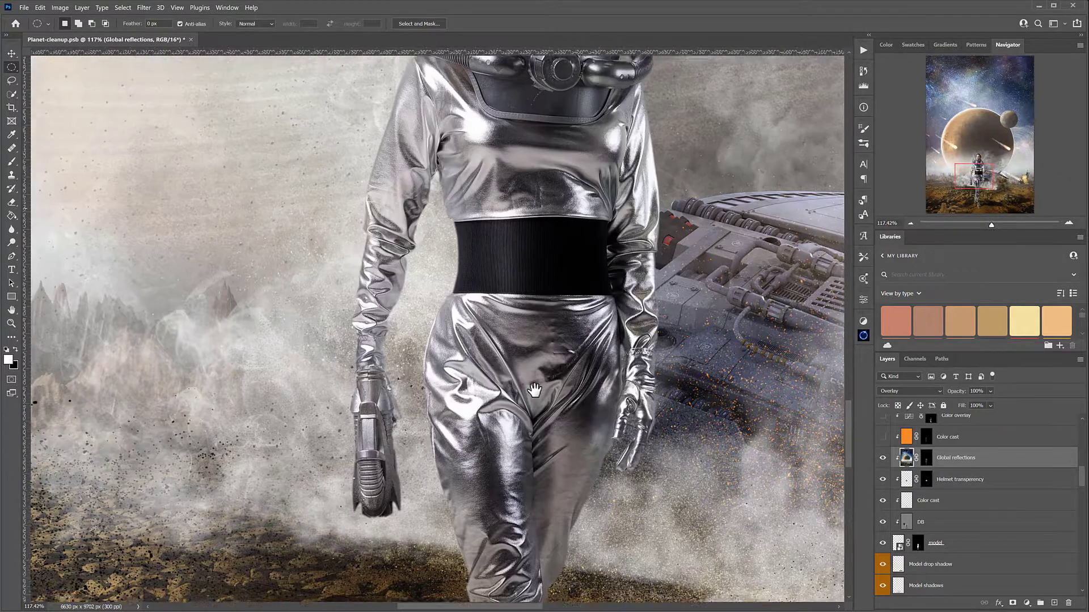
pyautogui.scroll(6, 493, 165)
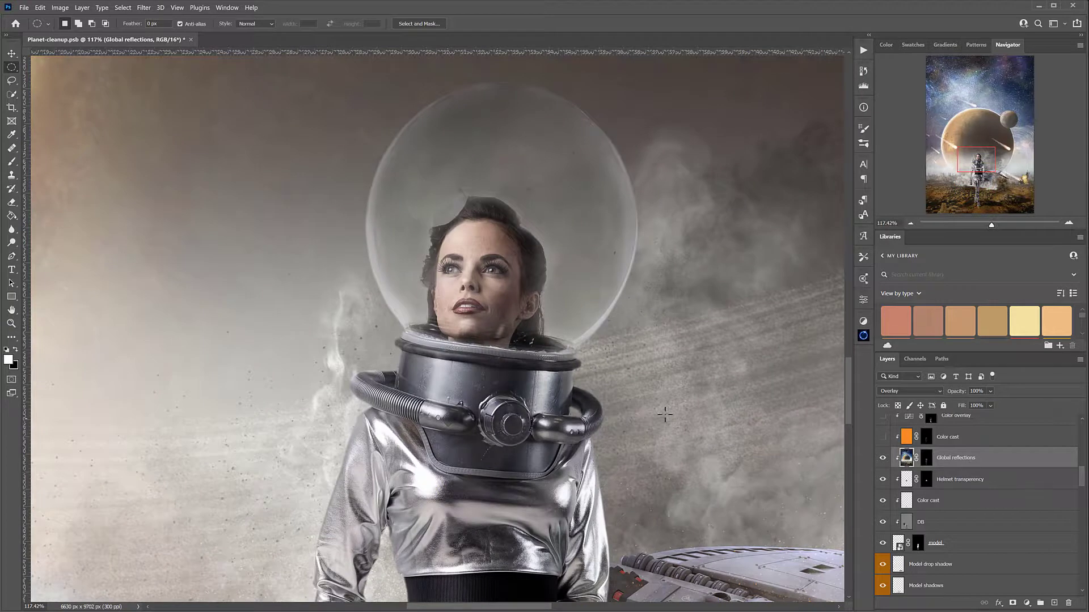
pyautogui.scroll(-8, 605, 407)
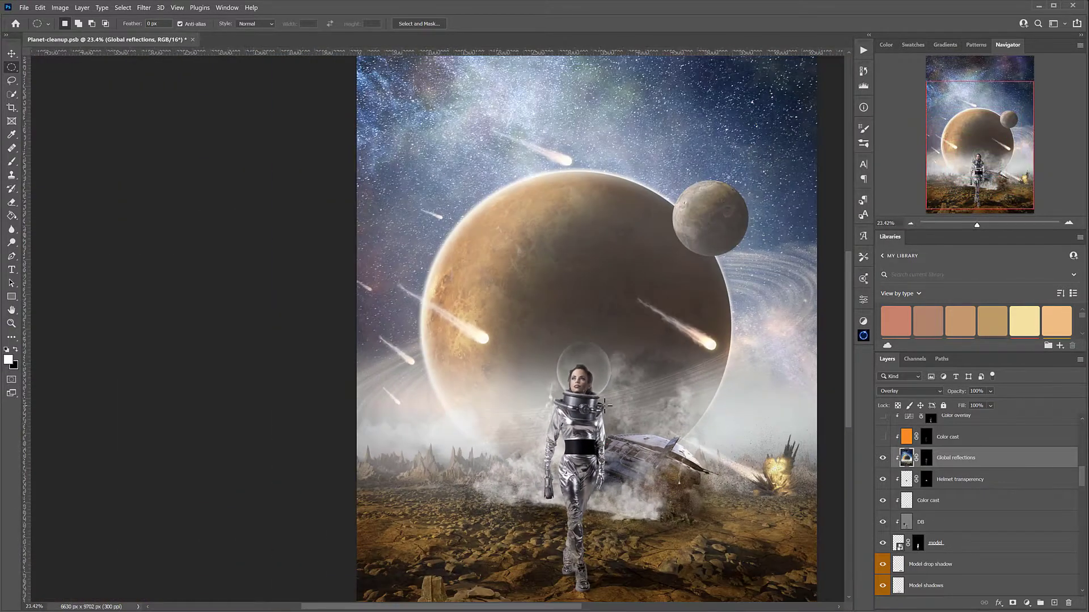
# Show the clipped orange Color cast and Color overlay layers above Global reflections, checking their effect on the astronaut
pyautogui.moveTo(691, 466); pyautogui.dragTo(624, 403)
pyautogui.scroll(-1, 580, 398)
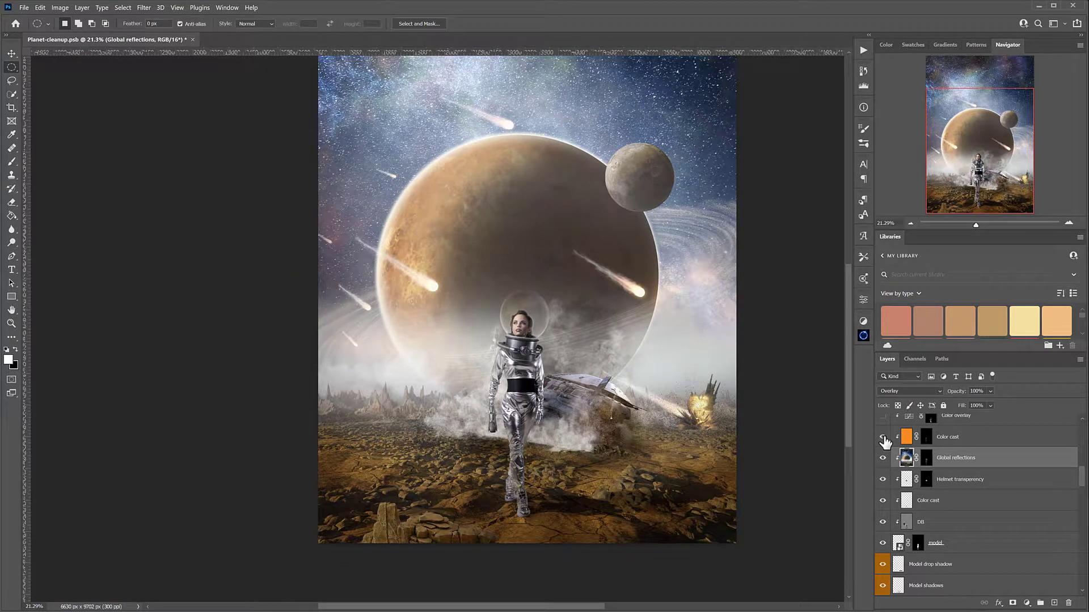
pyautogui.scroll(3, 935, 460)
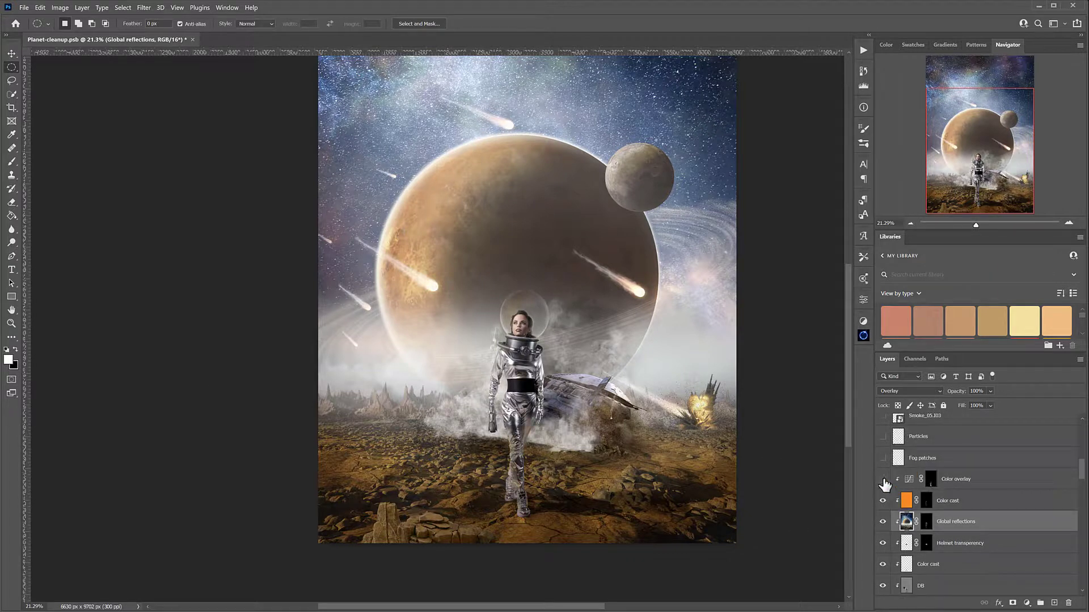
pyautogui.click(882, 479)
pyautogui.click(883, 480)
# Show the Fog patches layer above Color overlay, comparing the ground with and without it
pyautogui.scroll(2, 981, 502)
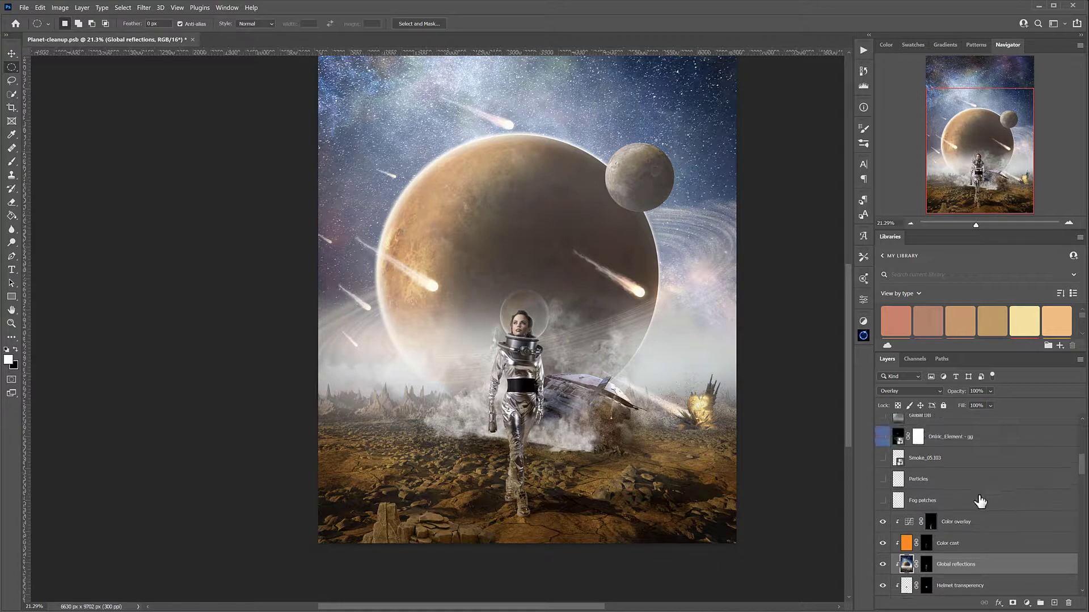
pyautogui.scroll(1, 983, 502)
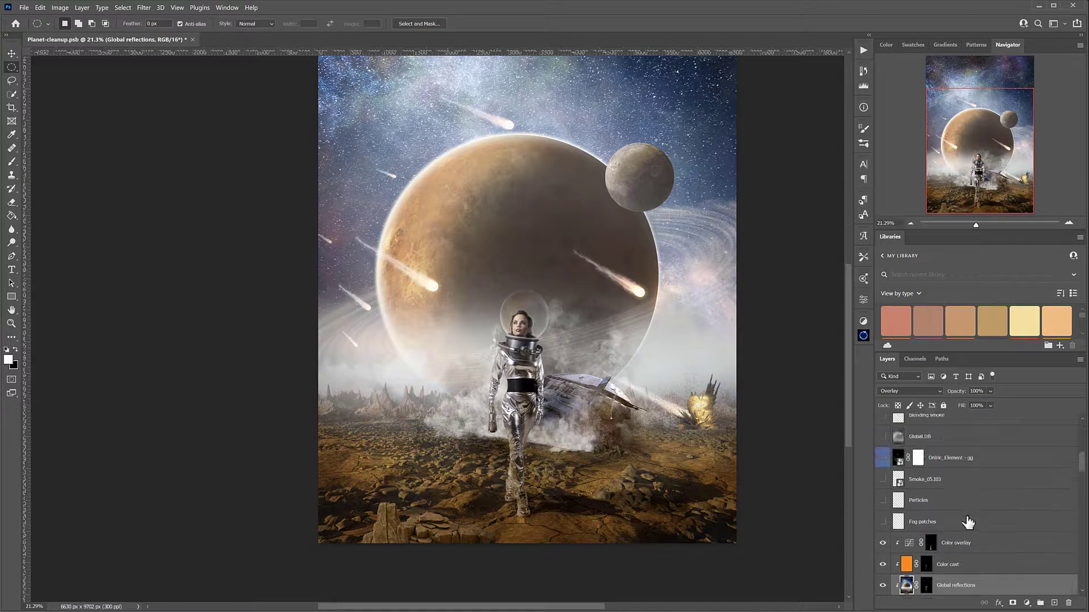
pyautogui.click(880, 525)
pyautogui.click(881, 525)
pyautogui.click(880, 525)
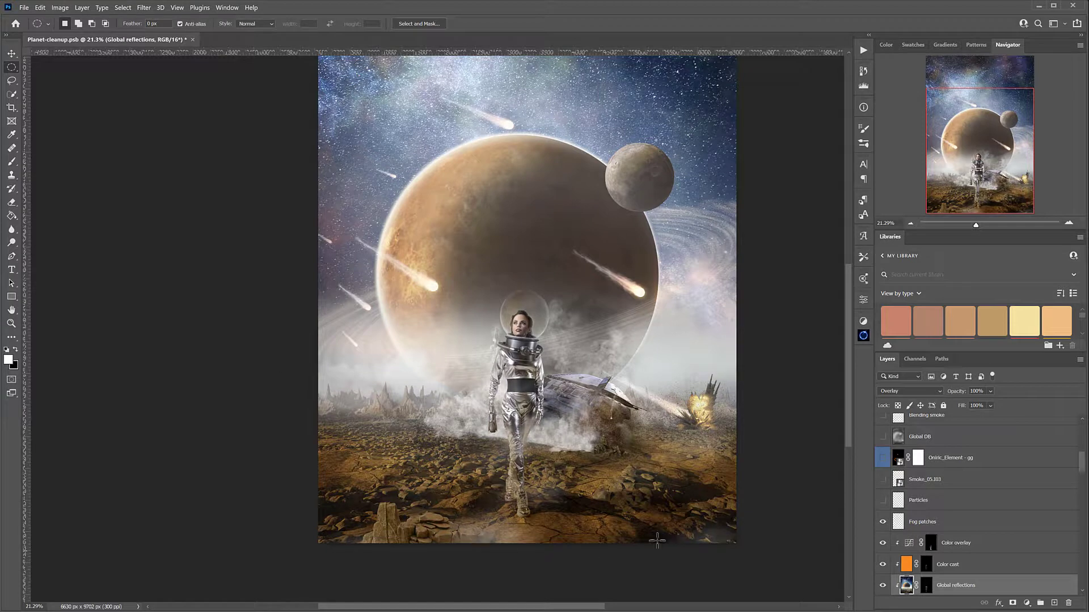
# Show the Particles layer and the Smoke_05.I03 layer above it, comparing the scene with and without the smoke
pyautogui.click(884, 502)
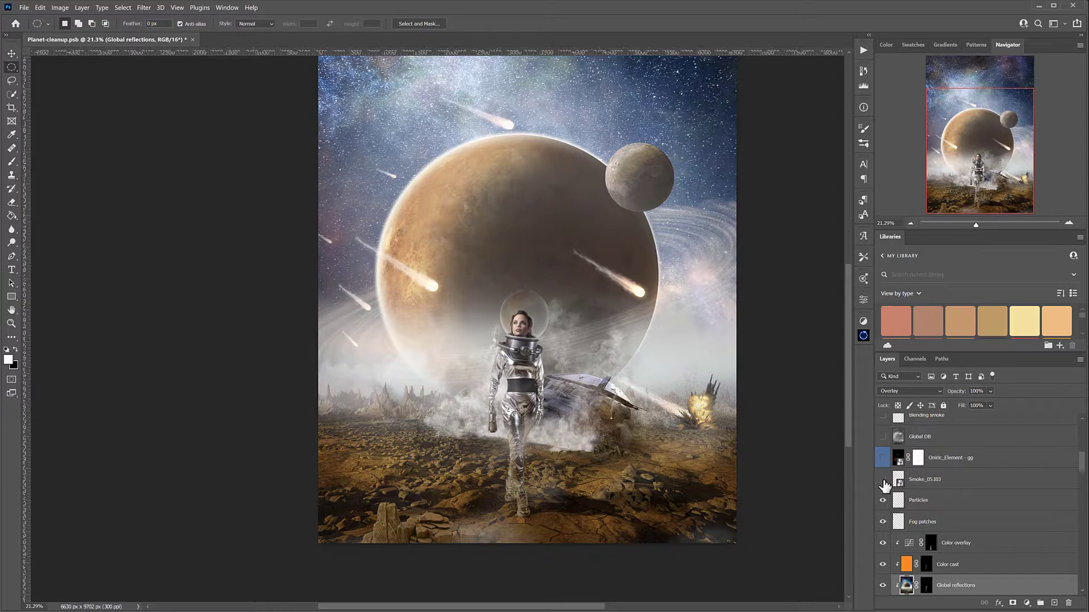
pyautogui.click(883, 480)
pyautogui.click(883, 480)
pyautogui.click(883, 481)
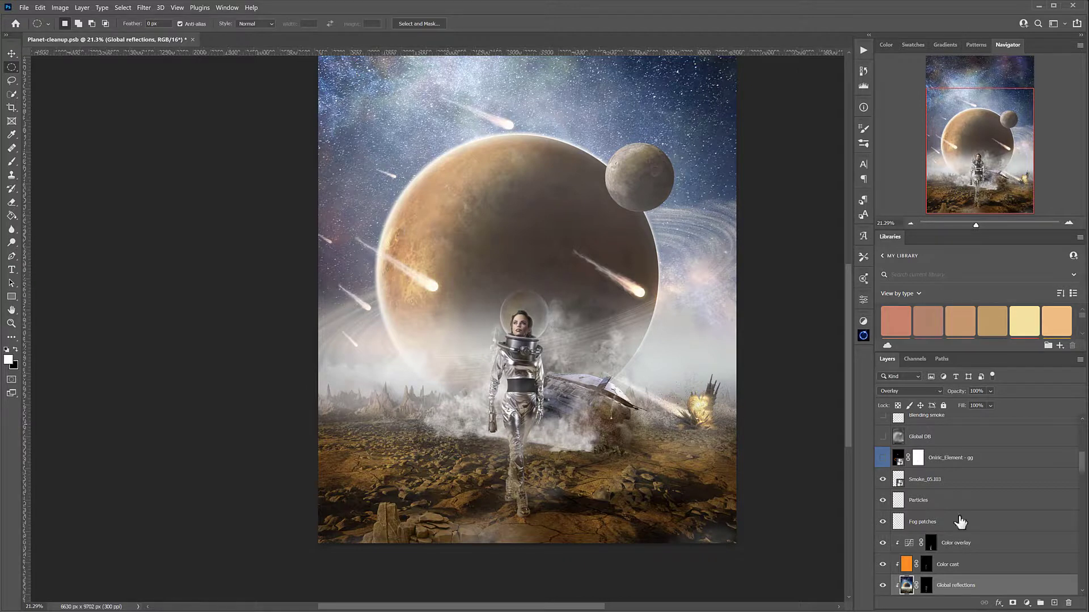
# Show the Oniric_Element - gg layer, comparing the glow with and without it, and open its smart object source and close it again
pyautogui.scroll(2, 941, 511)
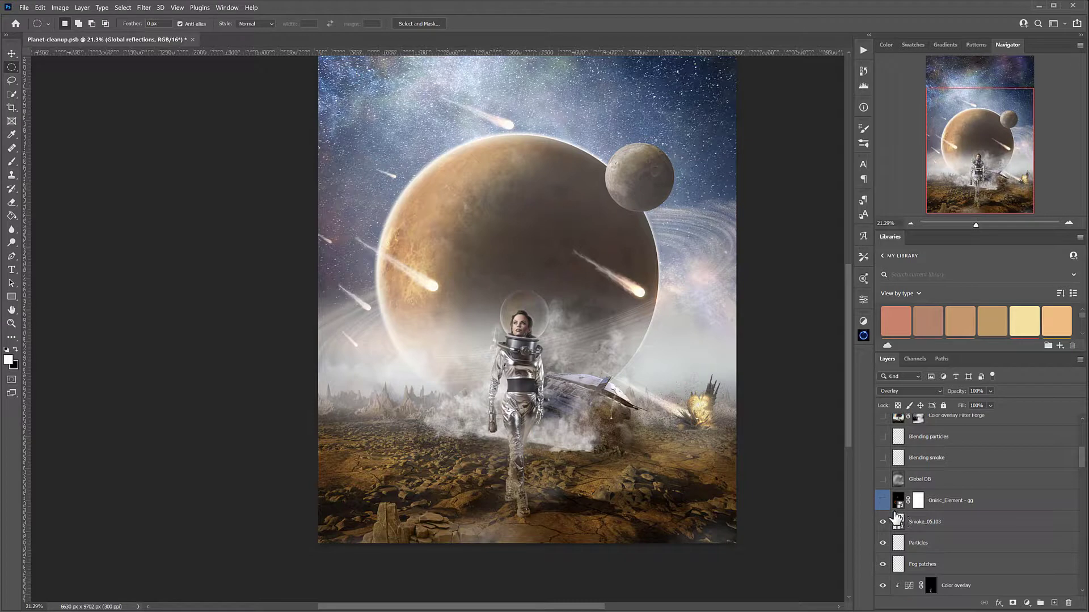
pyautogui.click(884, 501)
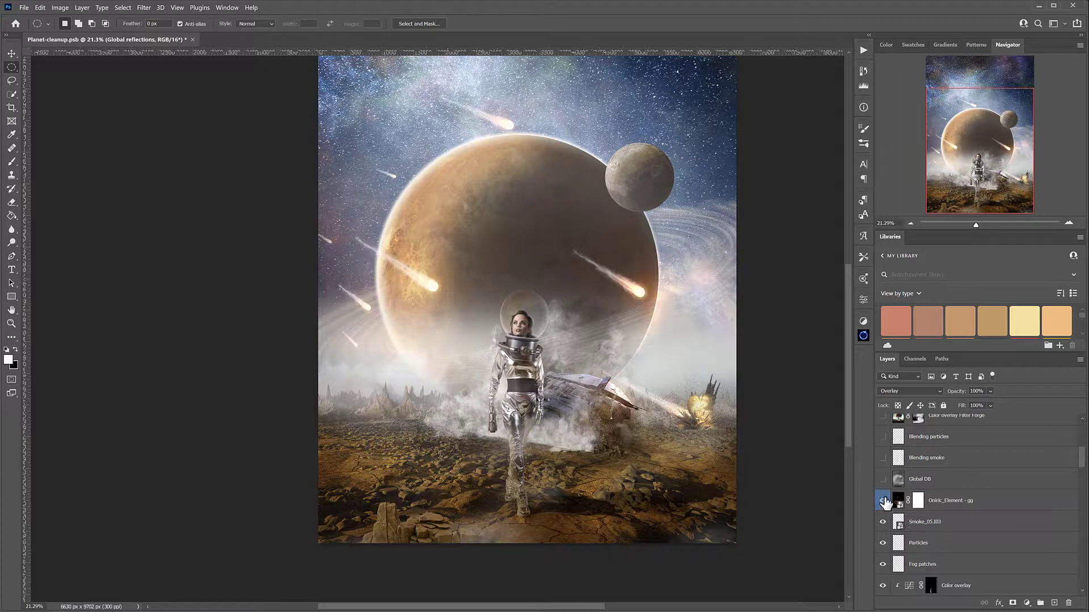
pyautogui.click(883, 501)
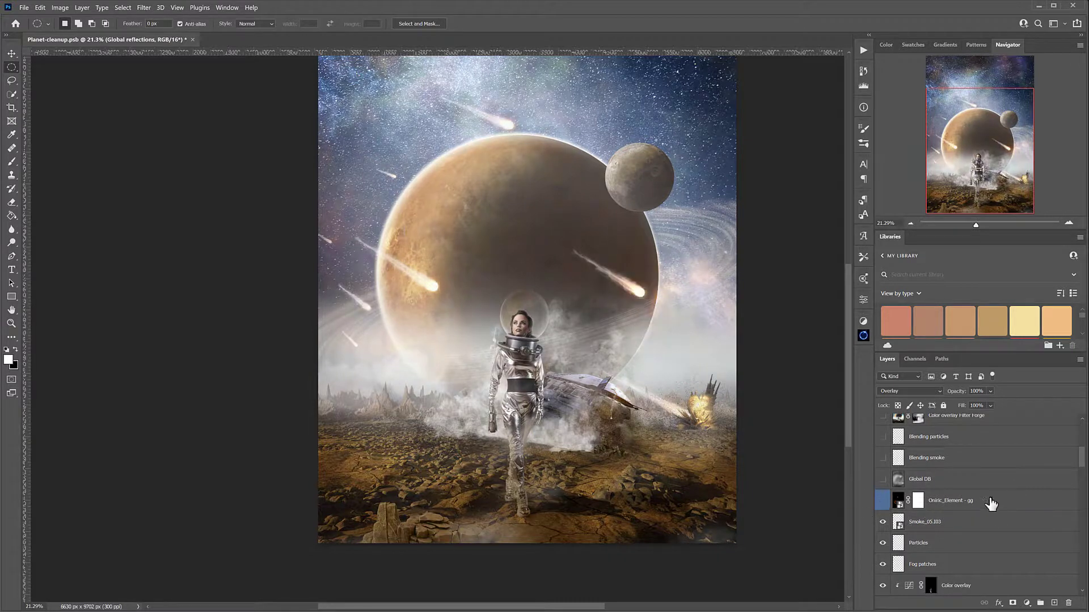
pyautogui.click(882, 502)
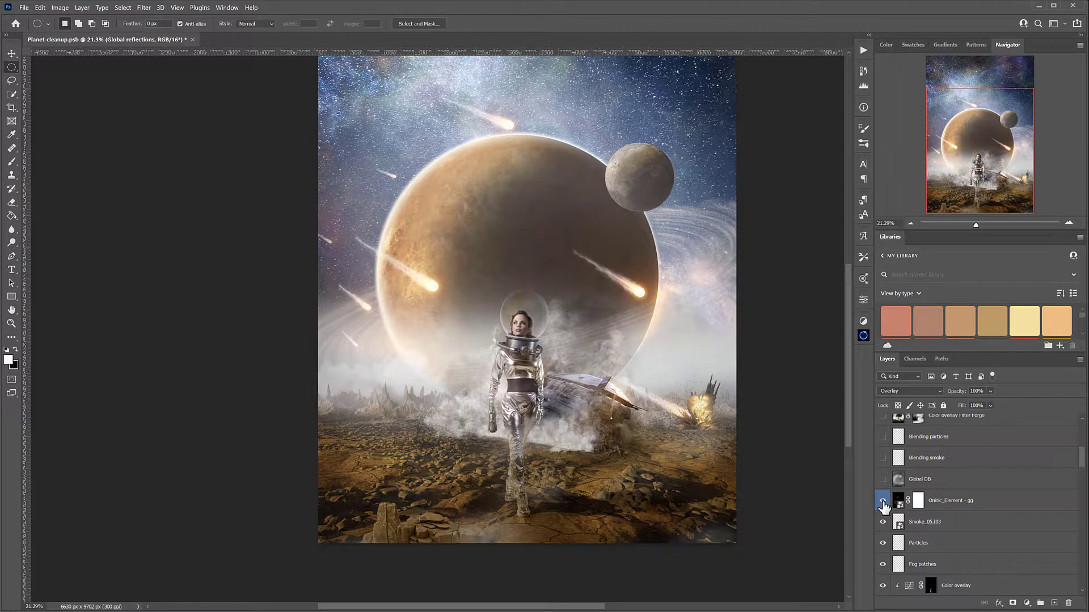
pyautogui.click(883, 501)
pyautogui.click(882, 501)
pyautogui.click(883, 501)
pyautogui.click(883, 502)
pyautogui.click(894, 500)
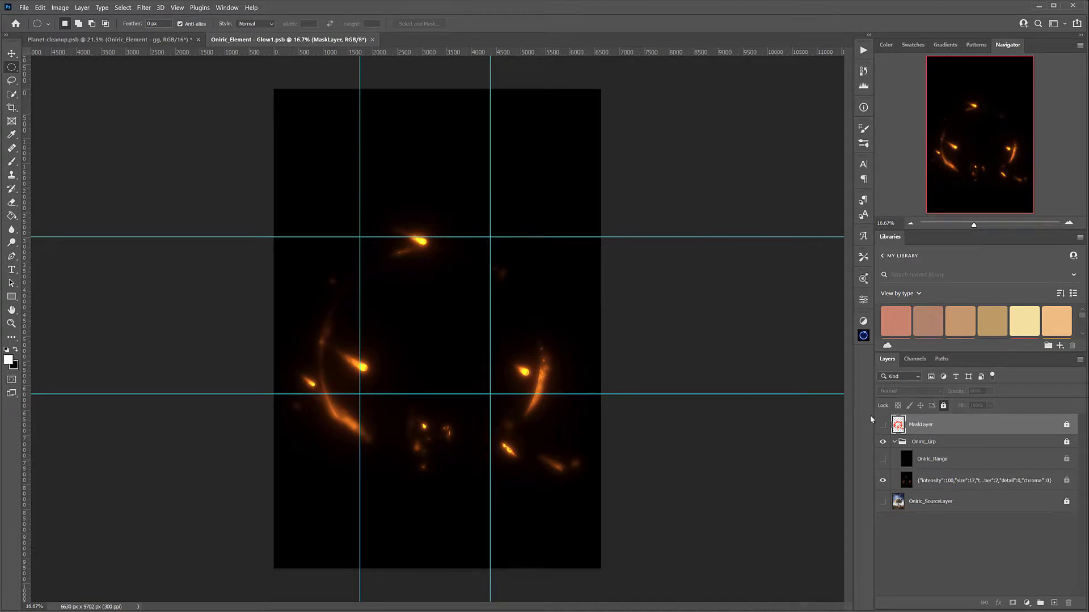
pyautogui.click(374, 40)
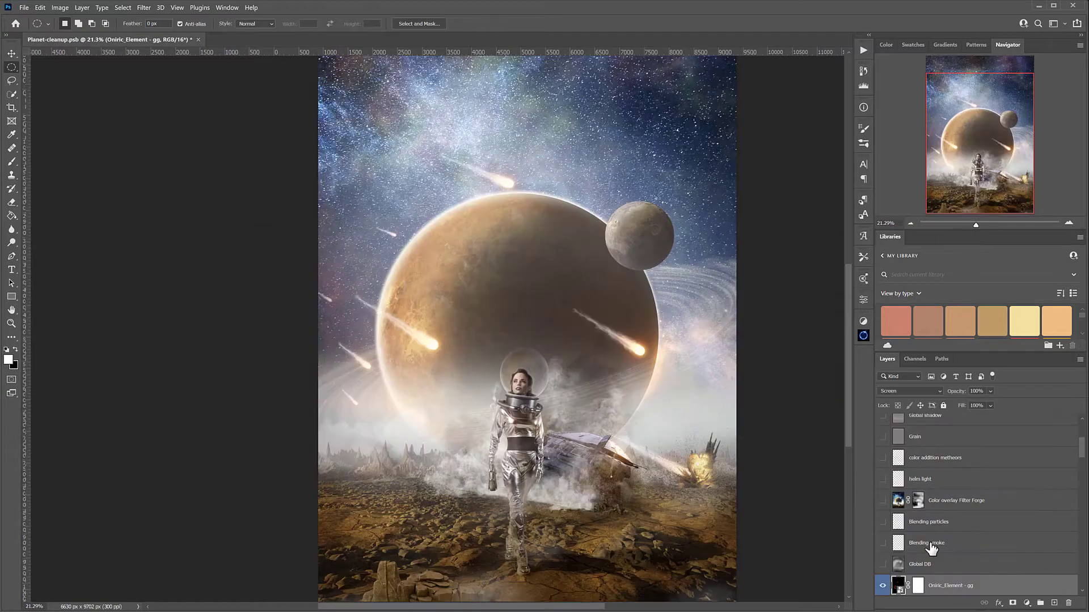
# Show the Global DB layer above Oniric_Element - gg, comparing the whole scene with and without it
pyautogui.click(882, 565)
pyautogui.click(883, 564)
pyautogui.scroll(-1, 606, 440)
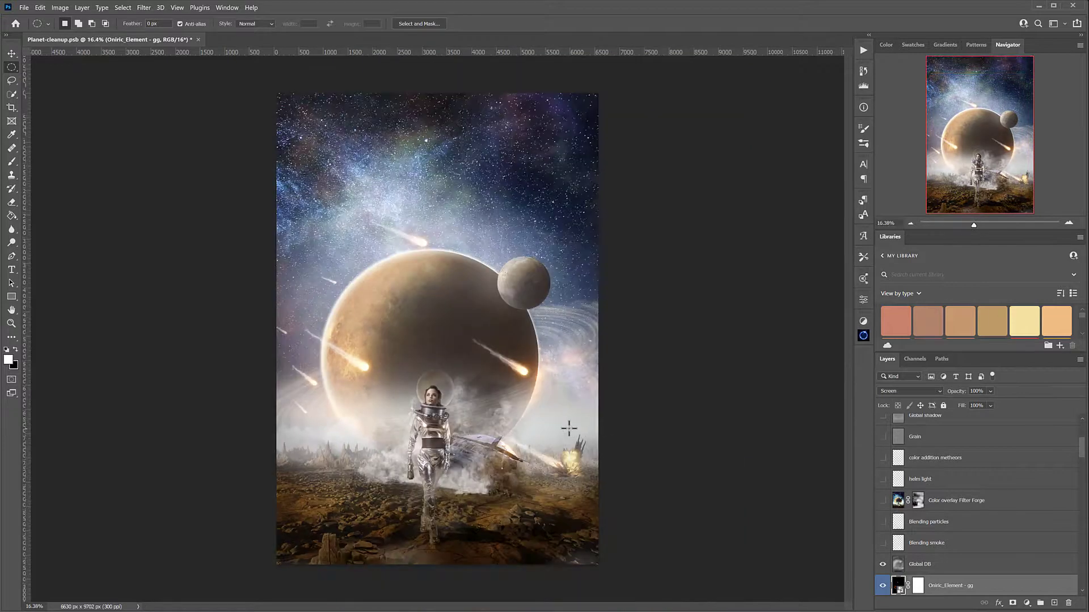
pyautogui.click(883, 565)
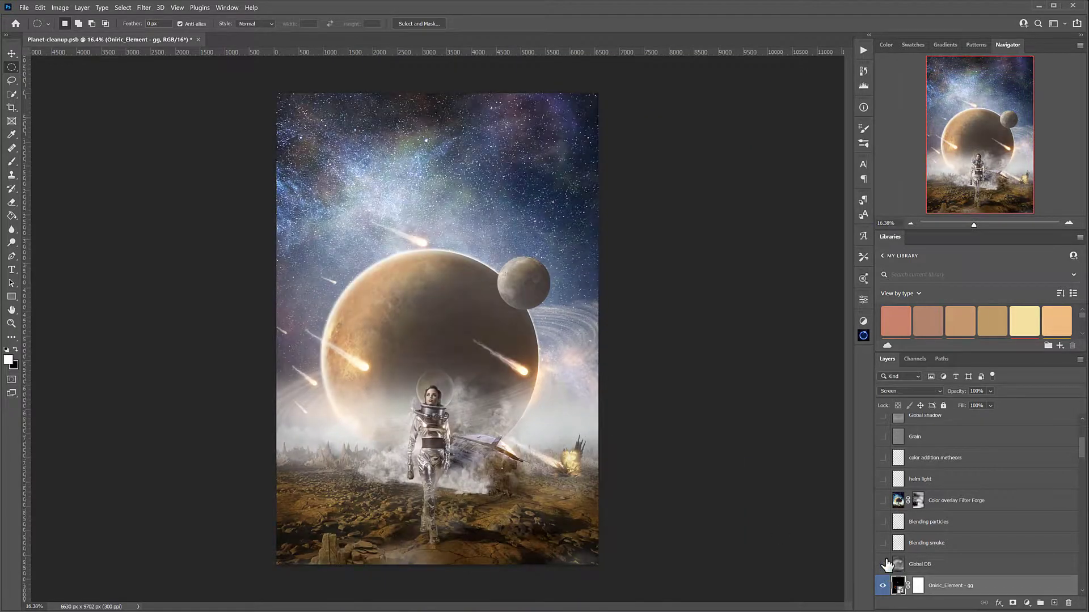
pyautogui.click(883, 565)
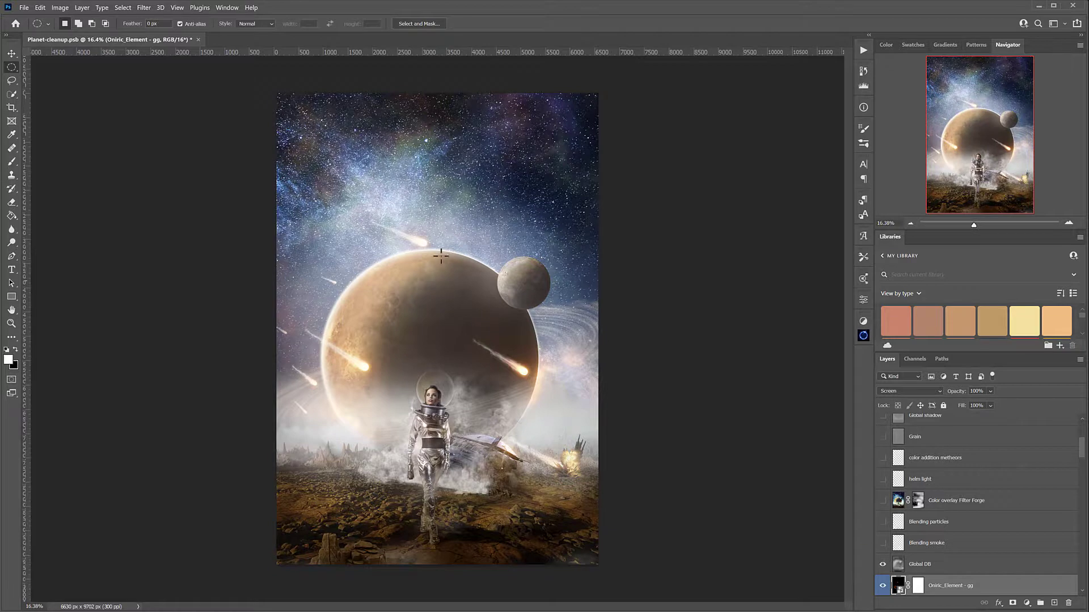
# Show the Blending smoke layer above Global DB, comparing the smoke around the astronaut and crashed ship with and without it
pyautogui.click(883, 545)
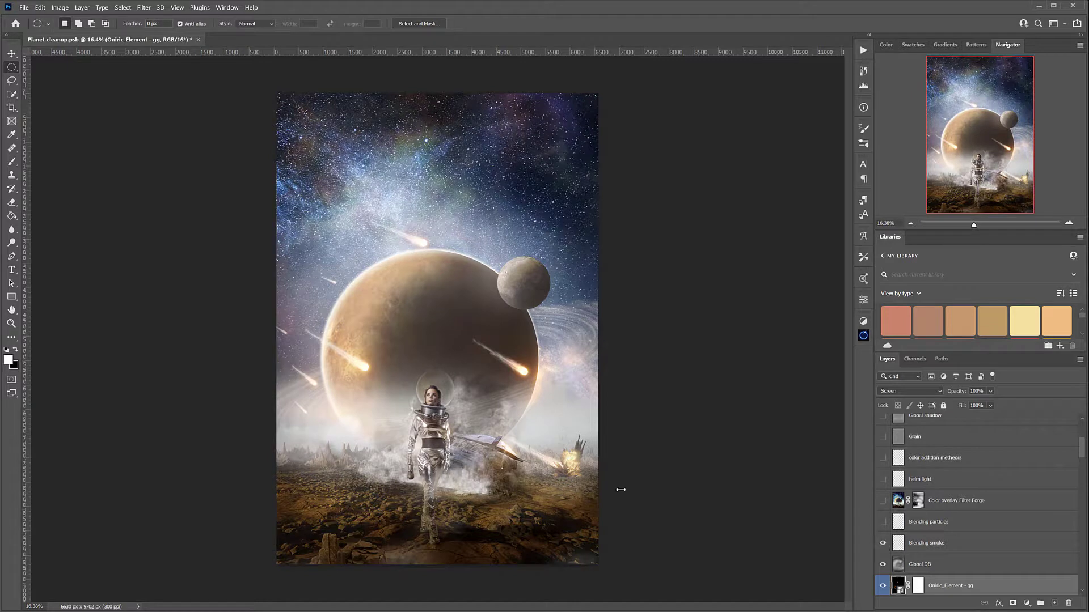
pyautogui.scroll(11, 311, 465)
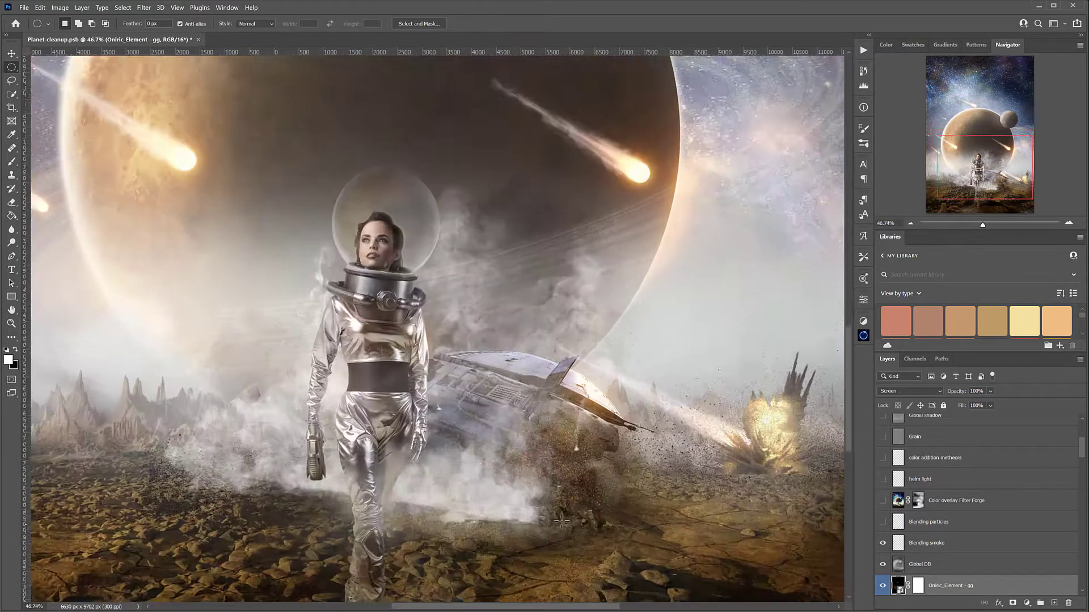
pyautogui.scroll(7, 403, 491)
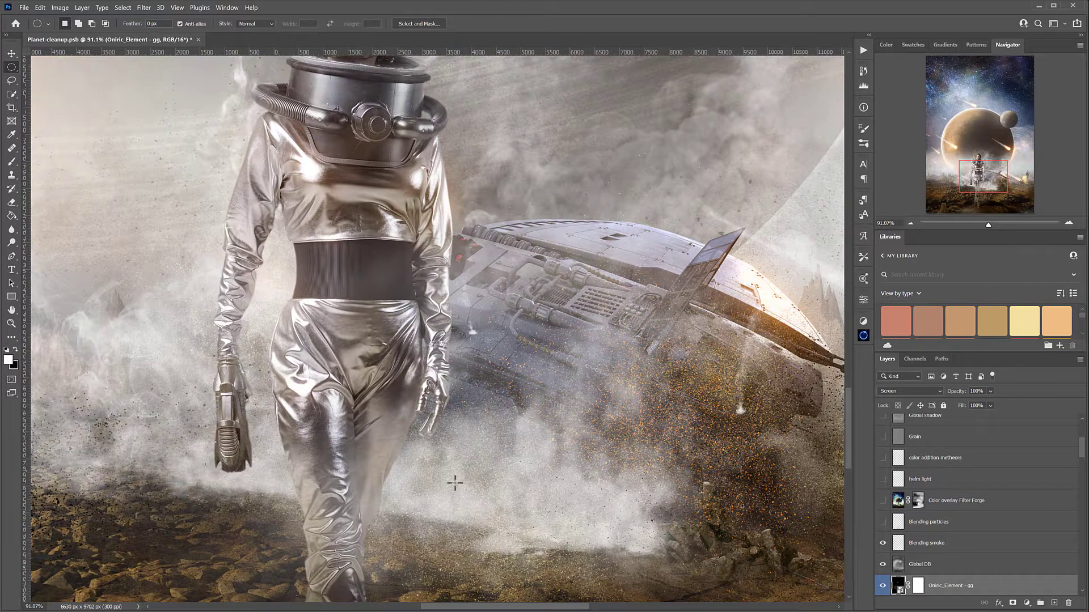
pyautogui.click(883, 544)
pyautogui.click(882, 544)
pyautogui.scroll(-4, 590, 438)
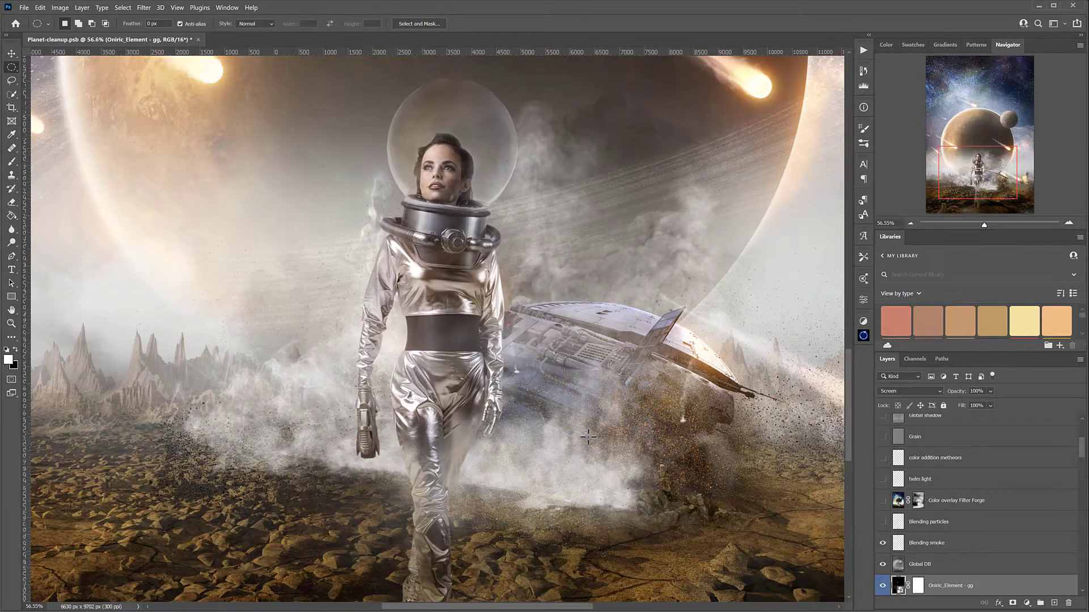
pyautogui.scroll(-1, 581, 430)
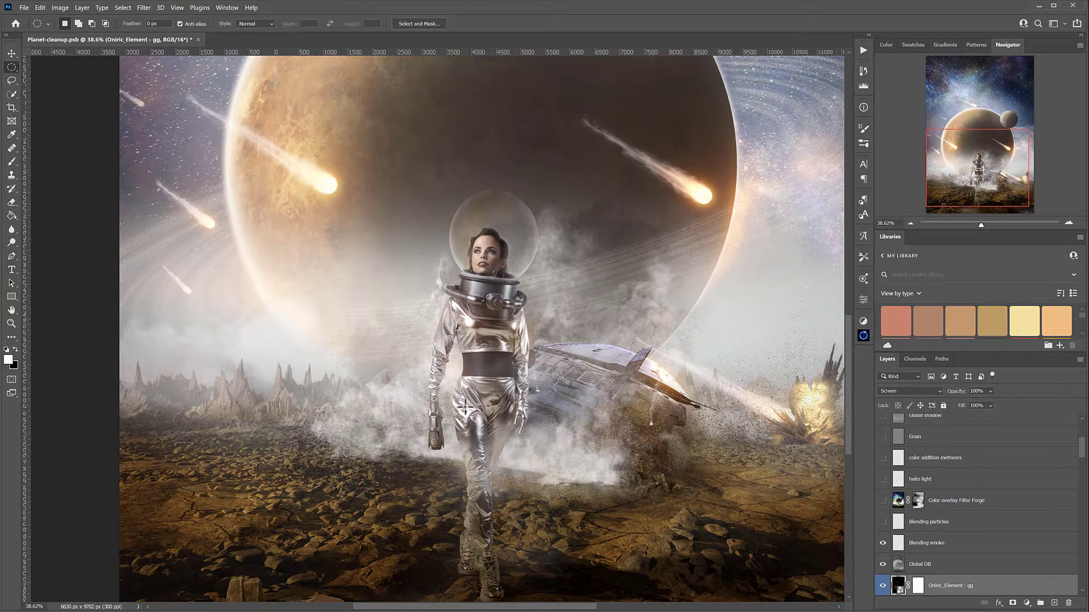
# Show the Blending particles layer above Blending smoke, comparing the scene with and without it
pyautogui.click(883, 522)
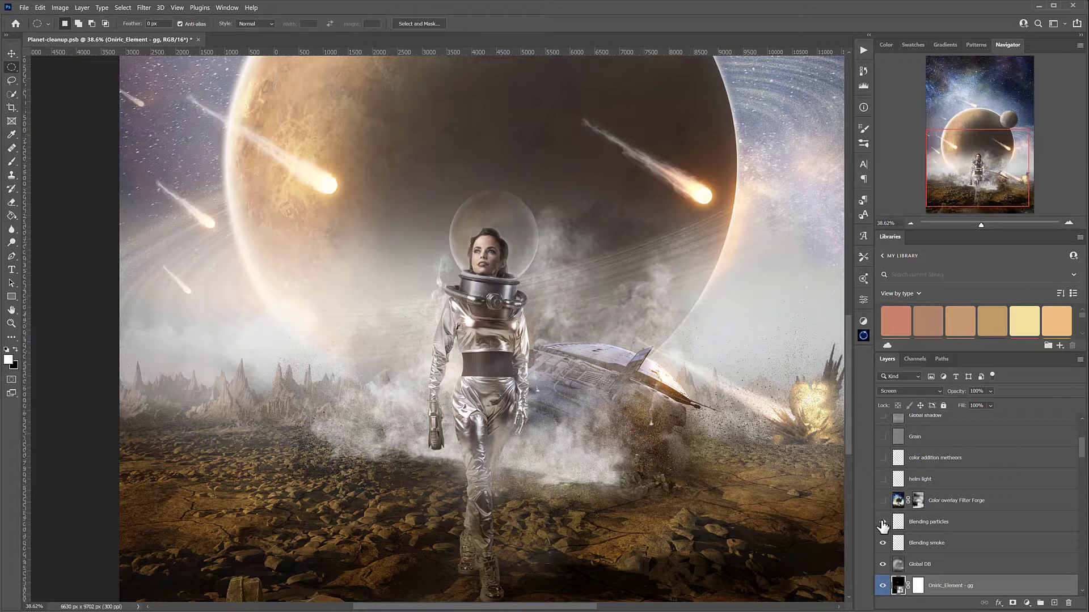
pyautogui.click(883, 522)
pyautogui.click(882, 522)
pyautogui.scroll(-2, 632, 442)
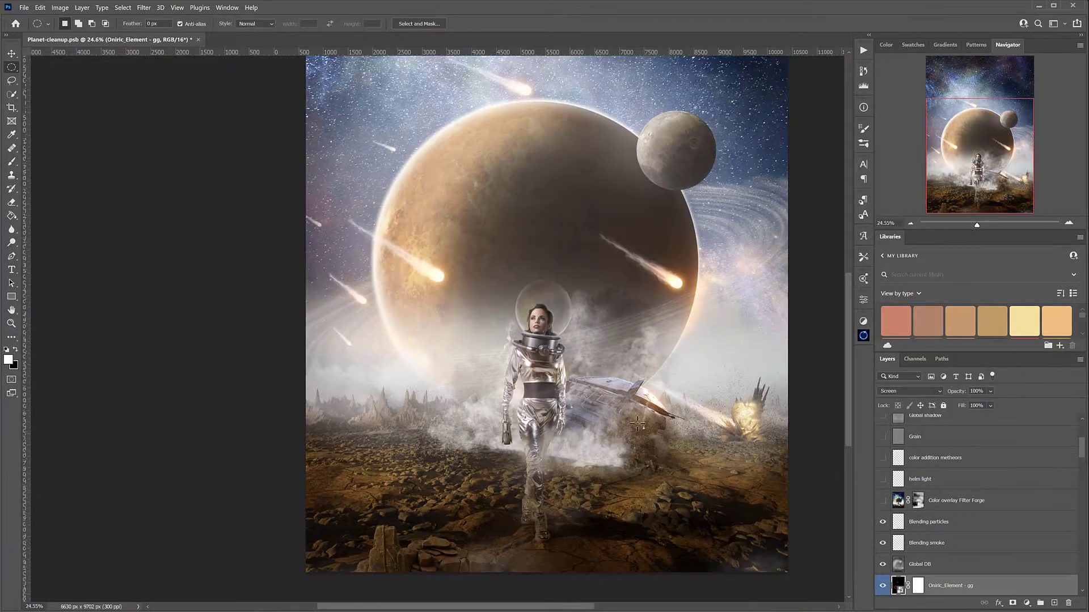
# Show the masked Color overlay Filter Forge layer, repeatedly comparing the overall color toning with and without it
pyautogui.scroll(-1, 672, 340)
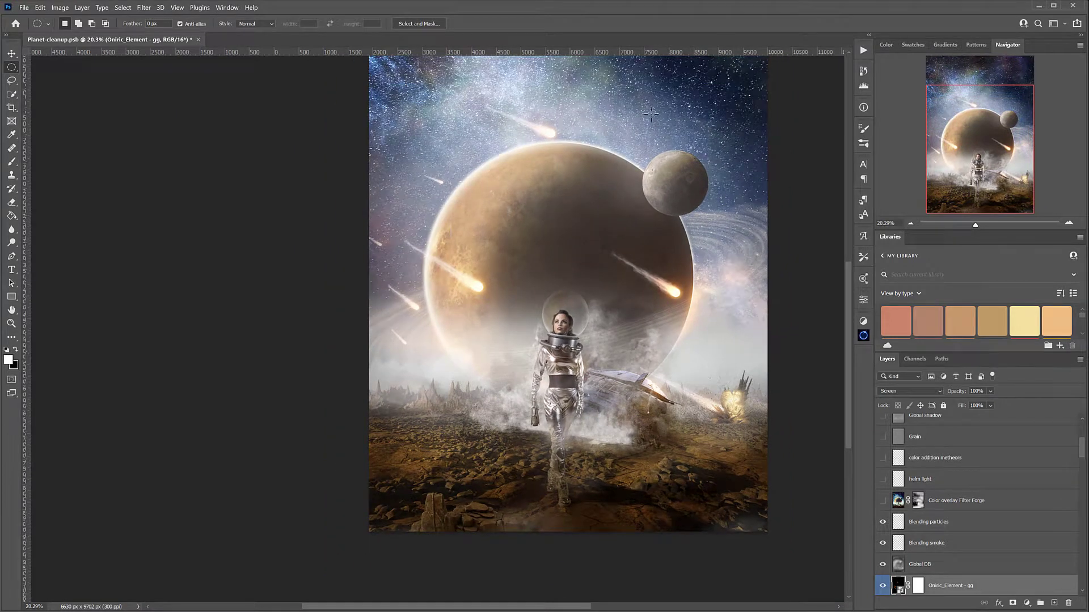
pyautogui.moveTo(662, 279); pyautogui.dragTo(585, 328)
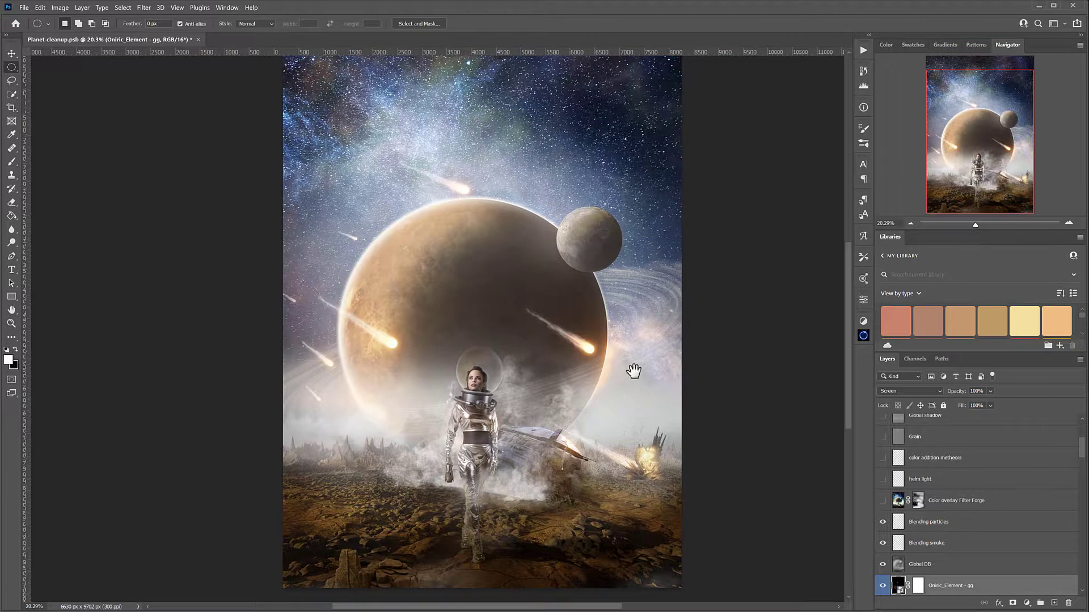
pyautogui.click(883, 501)
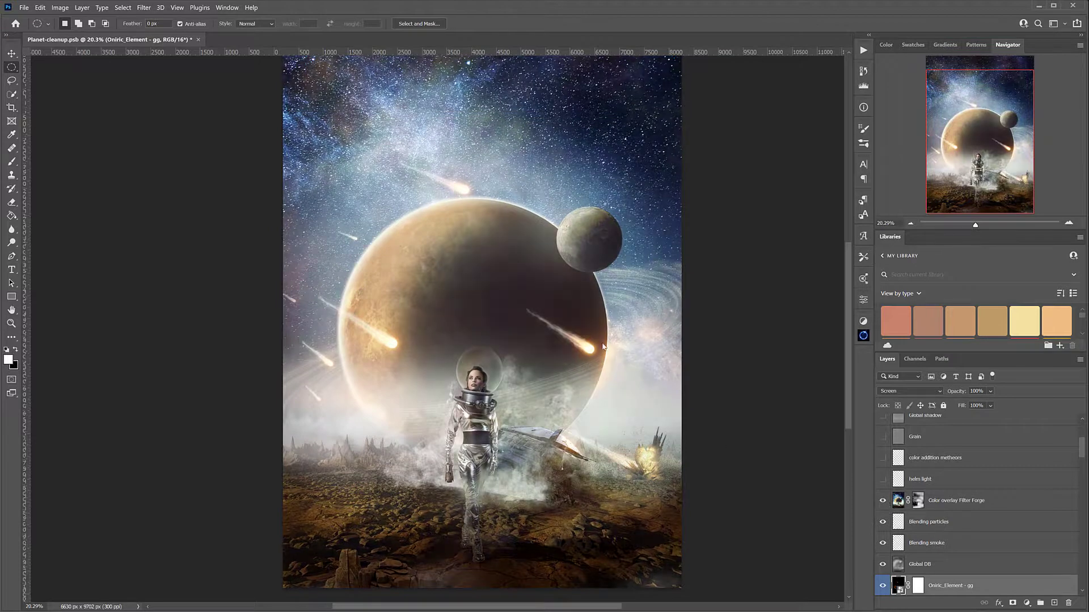
pyautogui.click(883, 502)
pyautogui.click(883, 501)
pyautogui.click(883, 501)
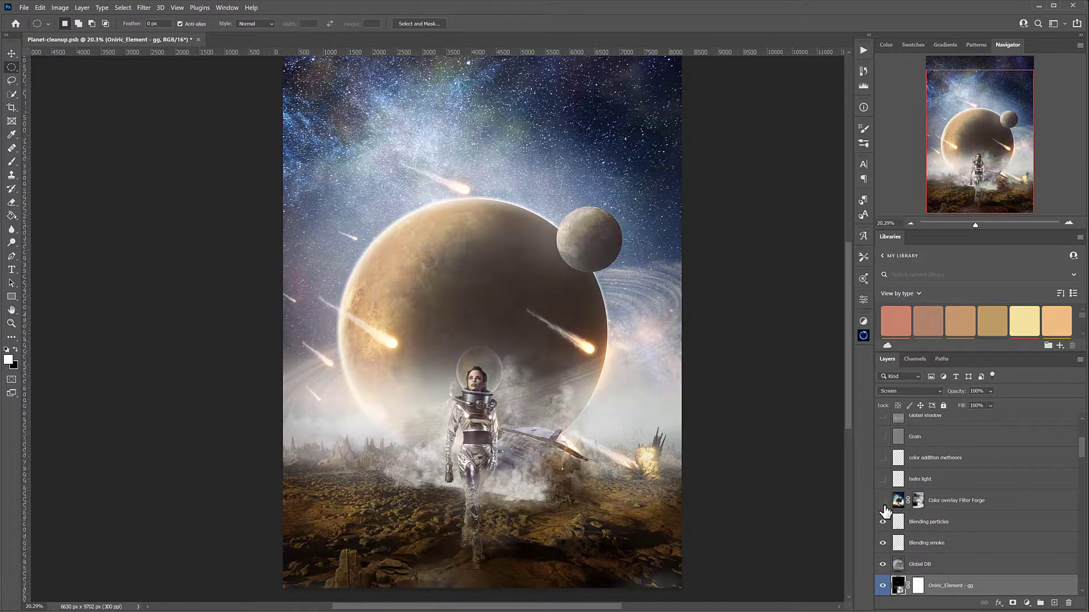
pyautogui.click(883, 502)
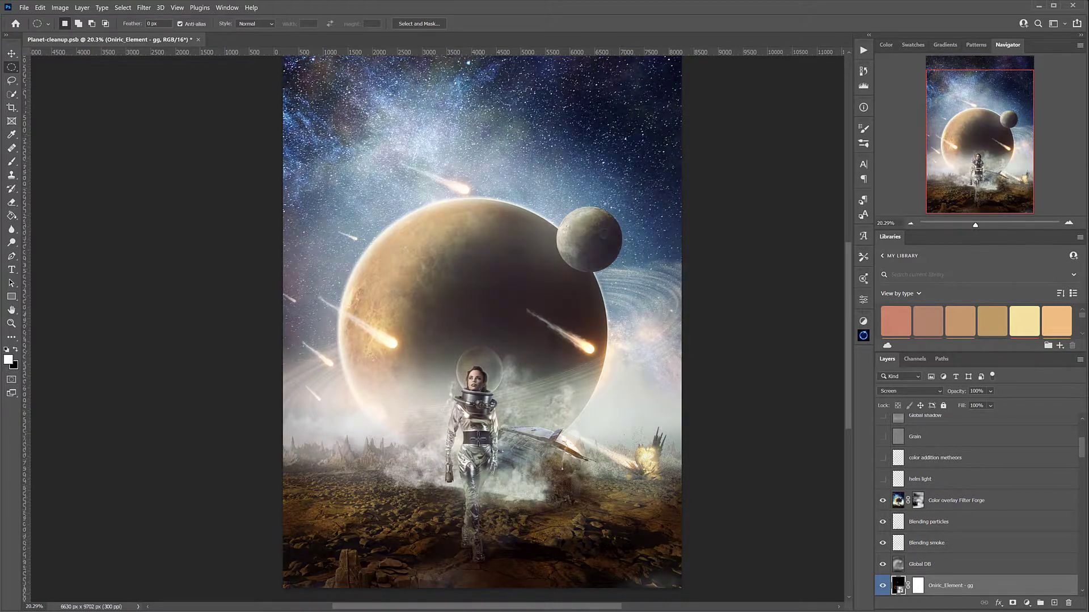
pyautogui.click(883, 501)
pyautogui.click(883, 502)
pyautogui.click(883, 501)
pyautogui.click(883, 501)
# Show the helm light and color addition metheors layers above Color overlay Filter Forge
pyautogui.click(882, 479)
pyautogui.click(883, 479)
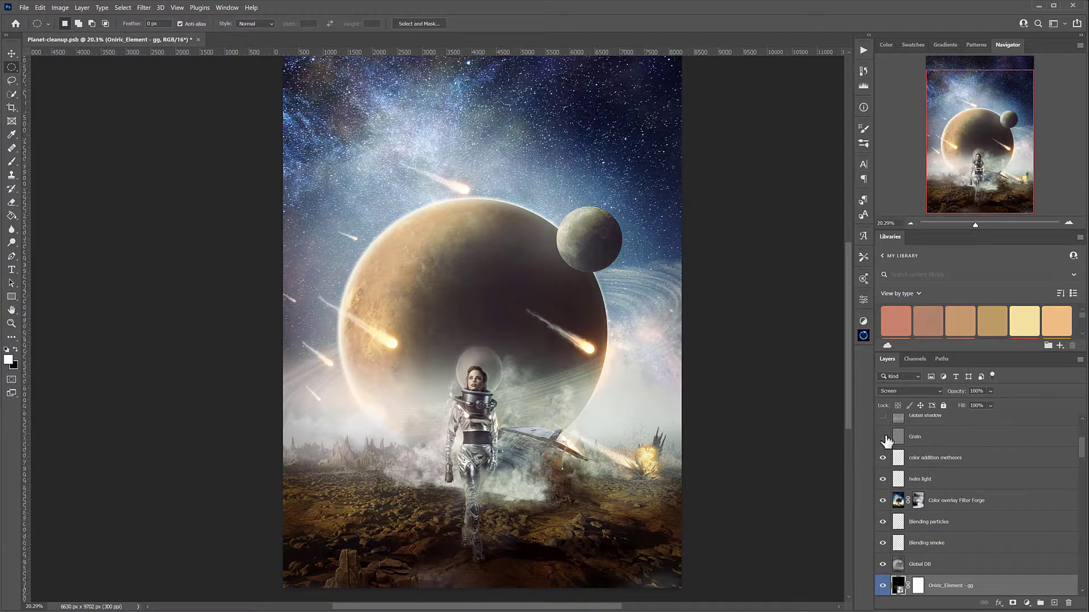
pyautogui.press('v')
# Examine the astronaut's face, helmet collar and the nearby smoke up close to judge the image texture without grain
pyautogui.scroll(5, 491, 402)
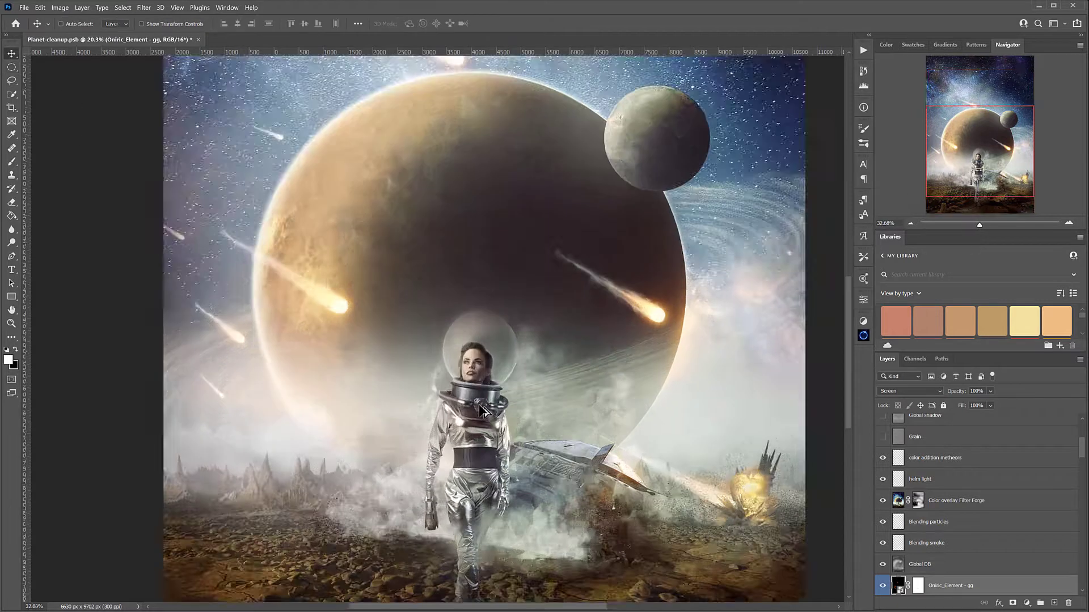
pyautogui.scroll(4, 490, 402)
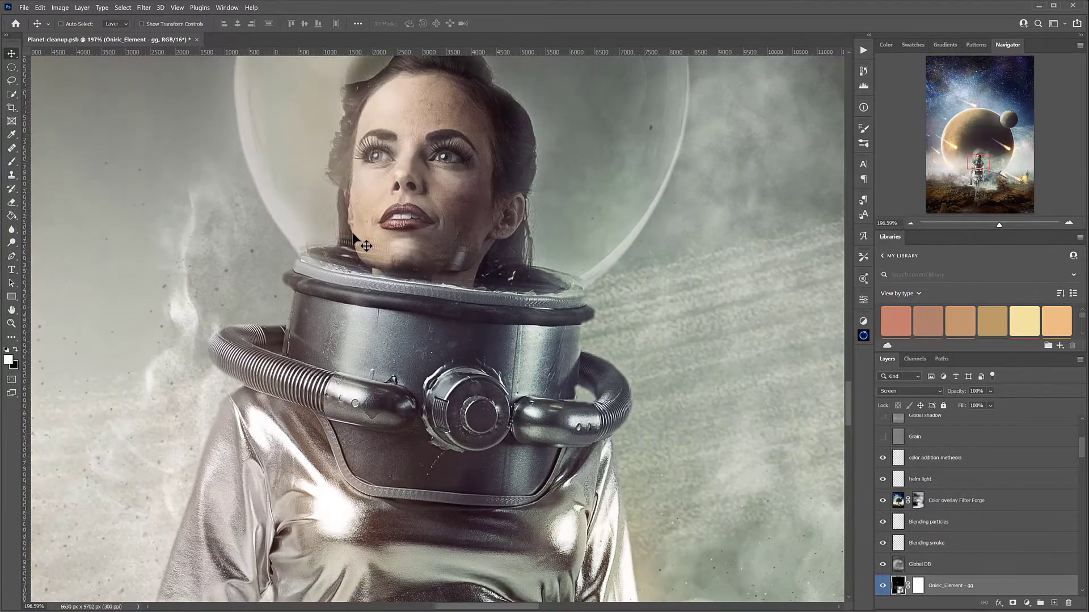
pyautogui.moveTo(361, 268); pyautogui.dragTo(508, 323)
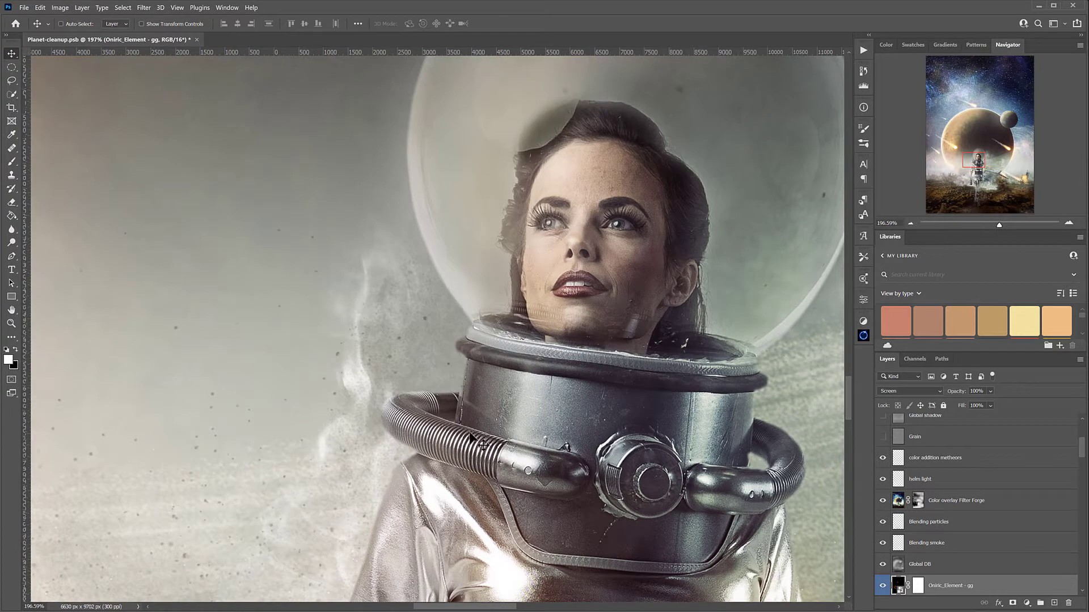
pyautogui.scroll(1, 525, 428)
pyautogui.moveTo(525, 429); pyautogui.dragTo(498, 318)
pyautogui.scroll(2, 564, 131)
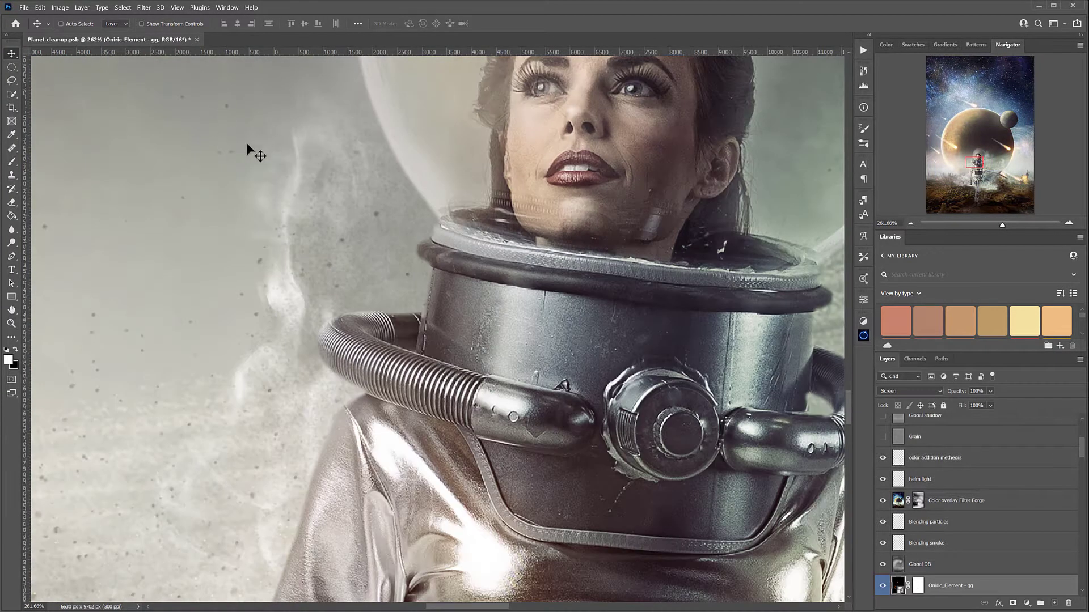
pyautogui.moveTo(444, 175); pyautogui.dragTo(587, 340)
pyautogui.scroll(1, 471, 234)
pyautogui.scroll(5, 472, 243)
pyautogui.moveTo(719, 324); pyautogui.dragTo(383, 214)
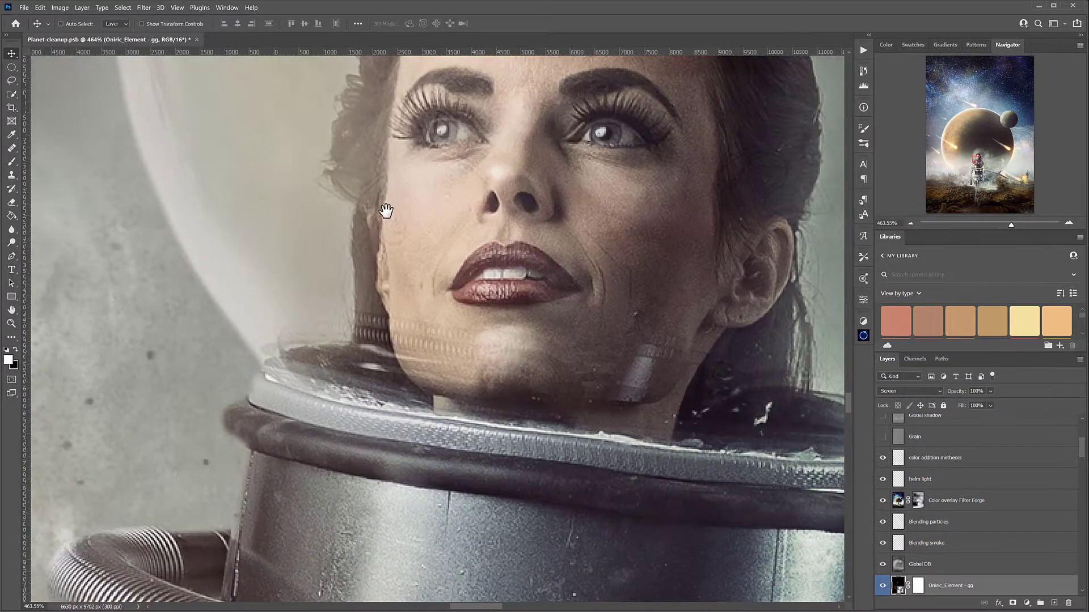
pyautogui.moveTo(269, 304); pyautogui.dragTo(518, 326)
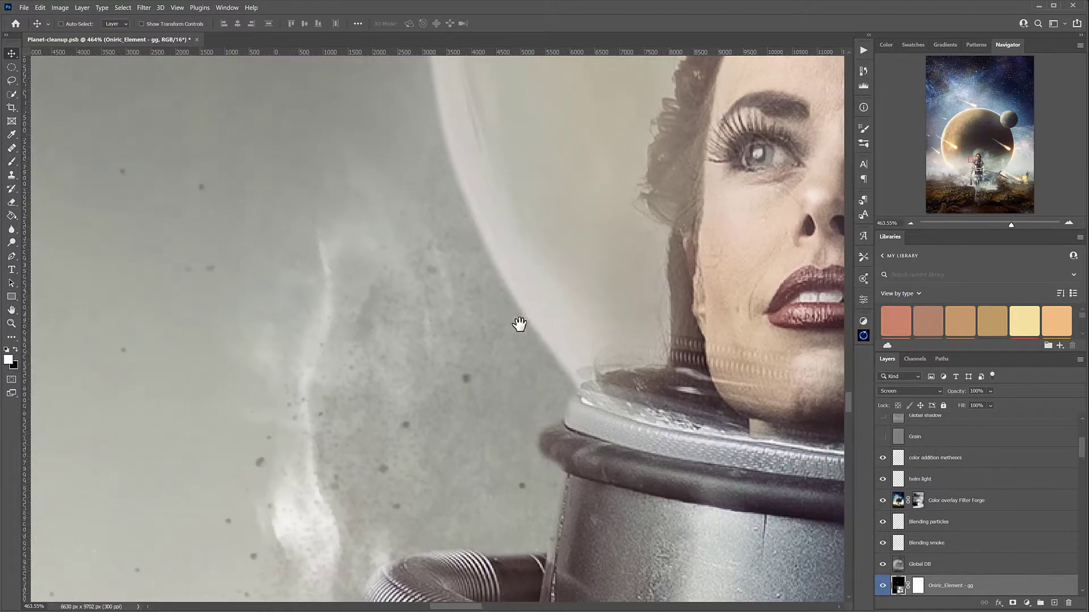
pyautogui.scroll(-4, 516, 327)
pyautogui.scroll(-10, 591, 344)
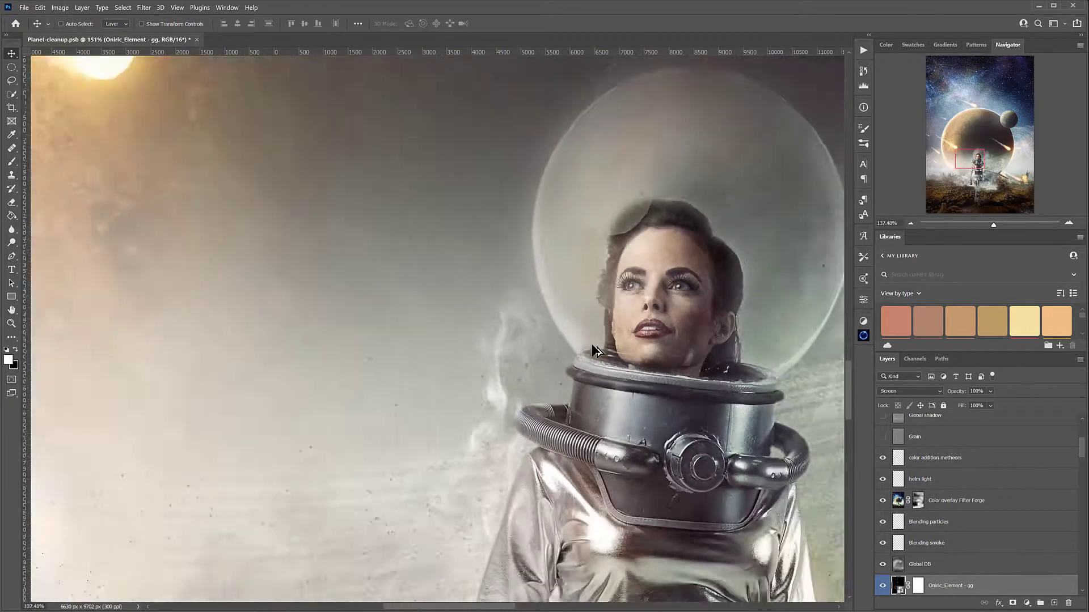
# Show the Grain layer and inspect its texture around the astronaut's helmet and in the full scene
pyautogui.click(883, 437)
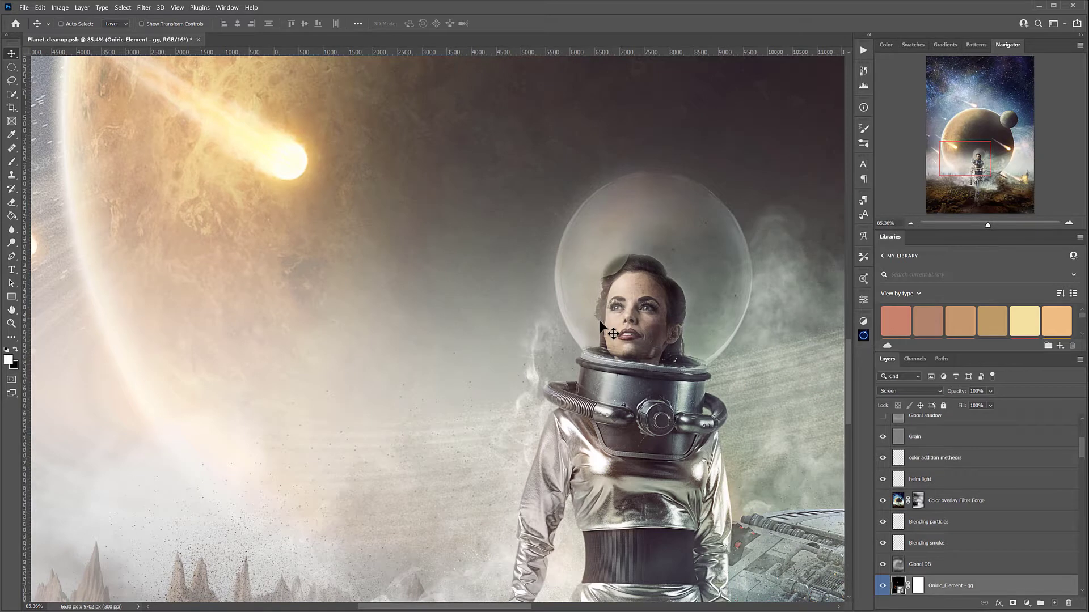
pyautogui.scroll(10, 601, 326)
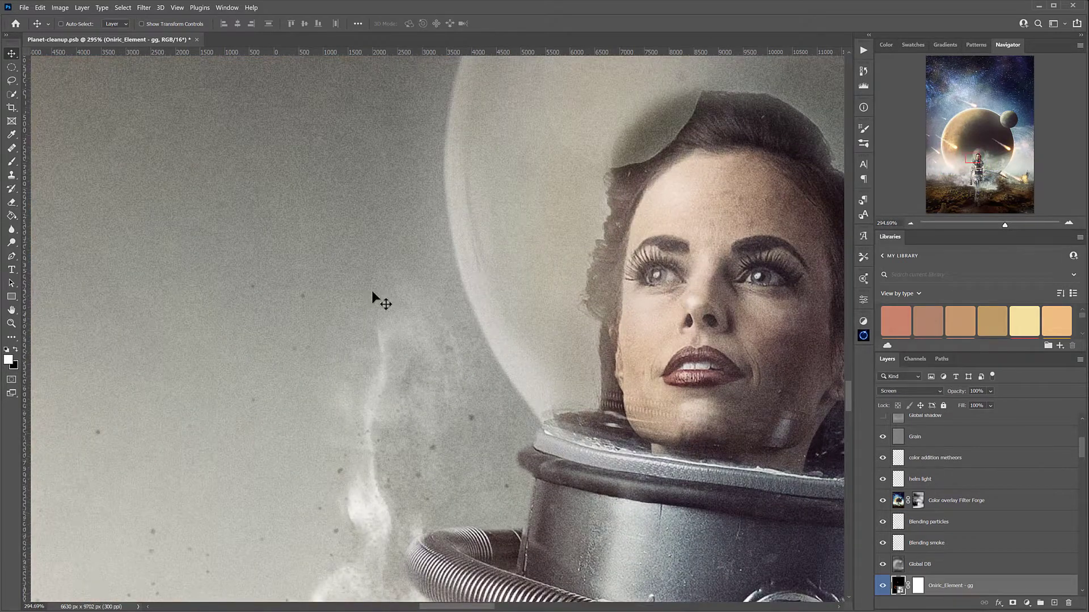
pyautogui.scroll(-10, 617, 357)
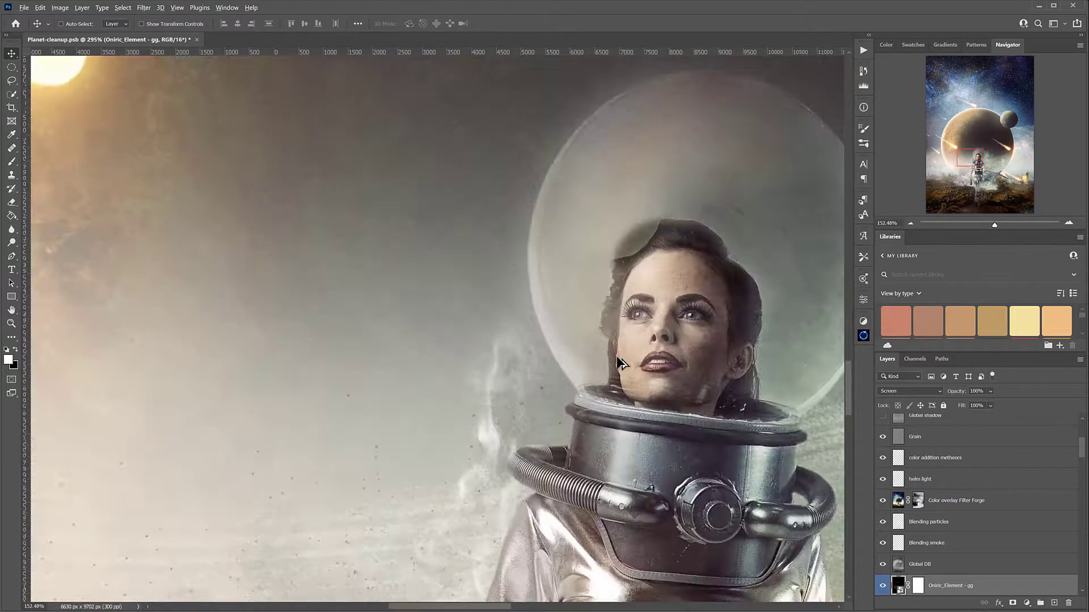
pyautogui.scroll(-3, 618, 362)
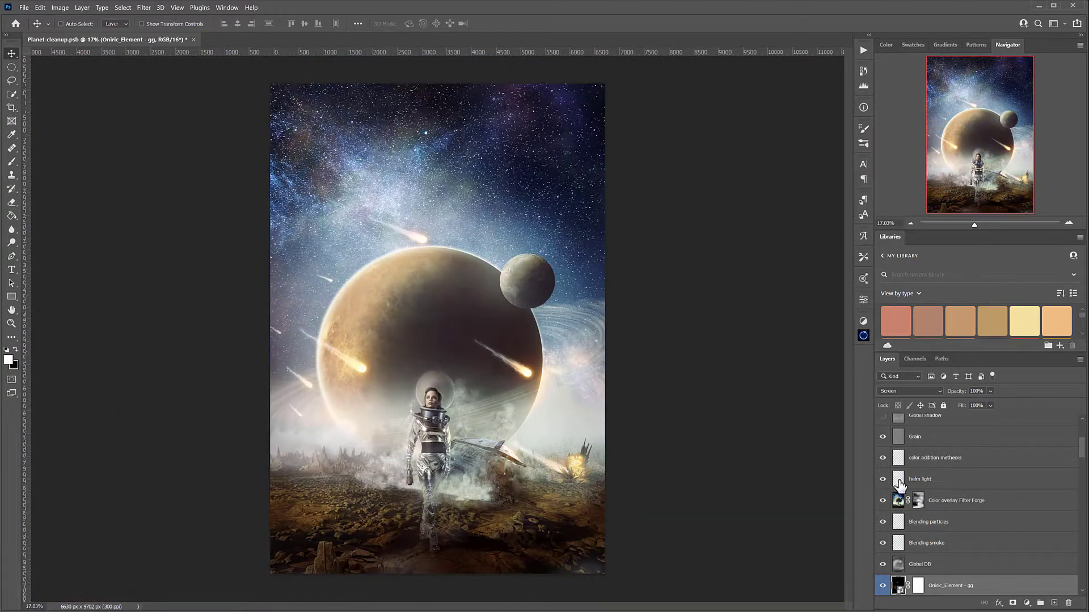
# Show the Global shadow layer, comparing the scene with and without it, and show the Vineting and Color adjustment layers above it
pyautogui.scroll(1, 927, 465)
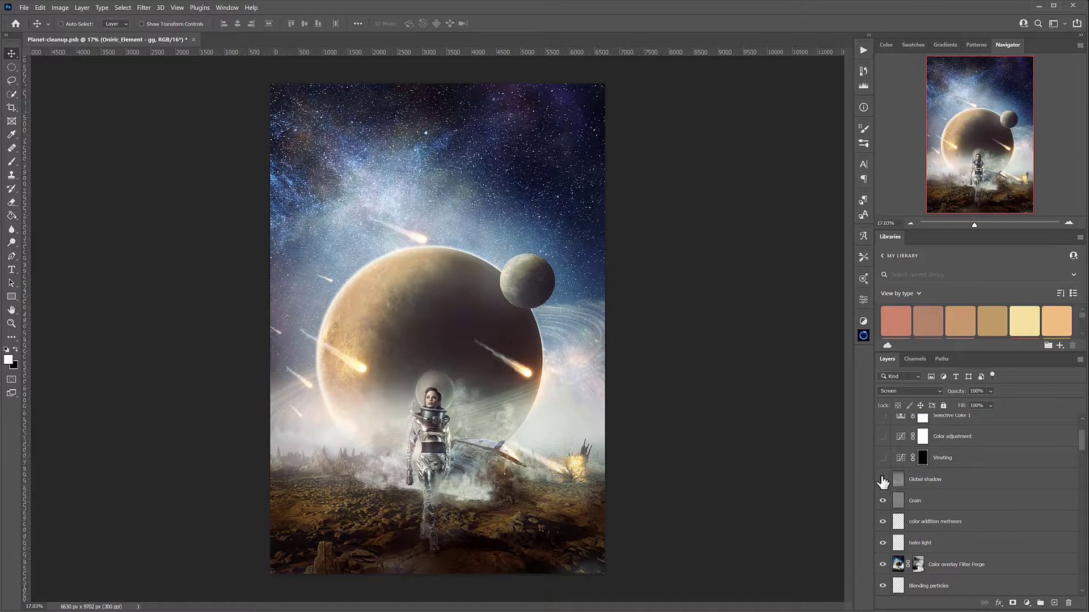
pyautogui.click(882, 479)
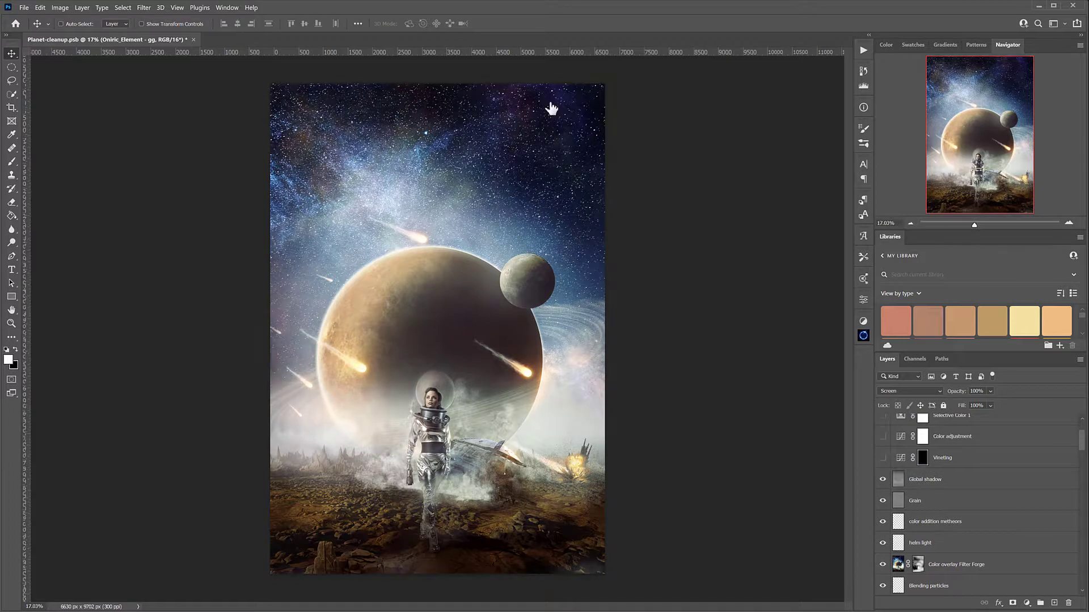
pyautogui.click(885, 480)
pyautogui.click(884, 479)
# Show the Selective Color 1 adjustment layer, comparing the colors with and without it, and show the photography credit text layer
pyautogui.scroll(3, 888, 451)
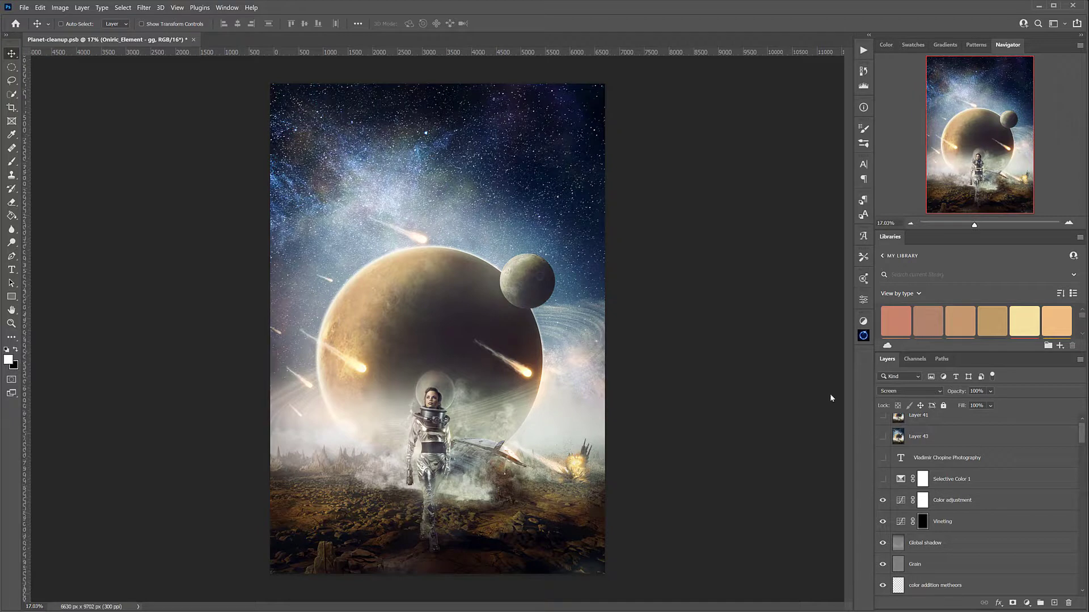
pyautogui.click(882, 480)
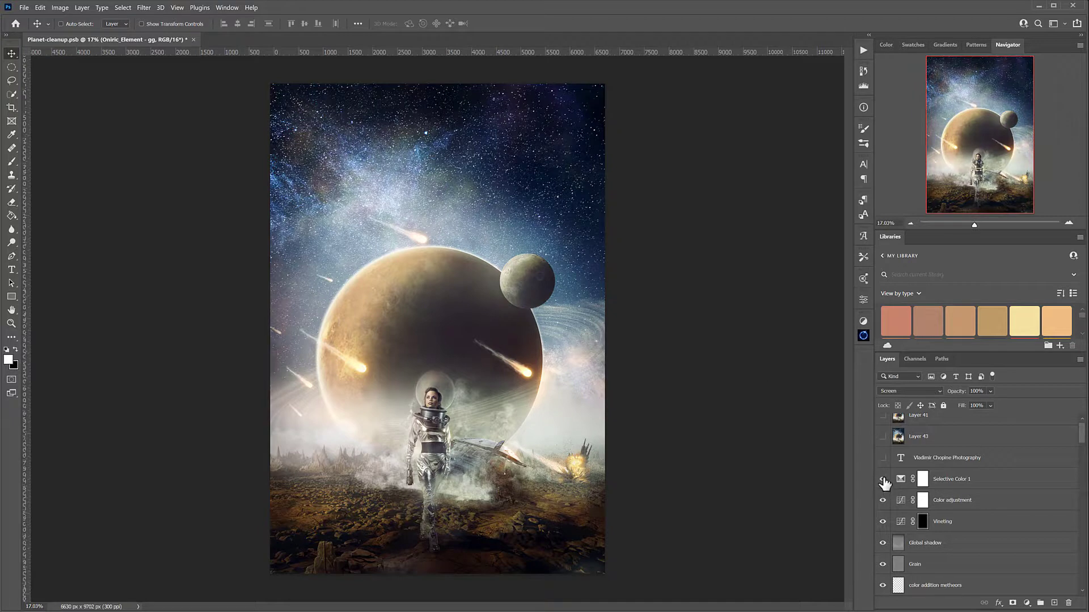
pyautogui.click(883, 480)
pyautogui.click(883, 479)
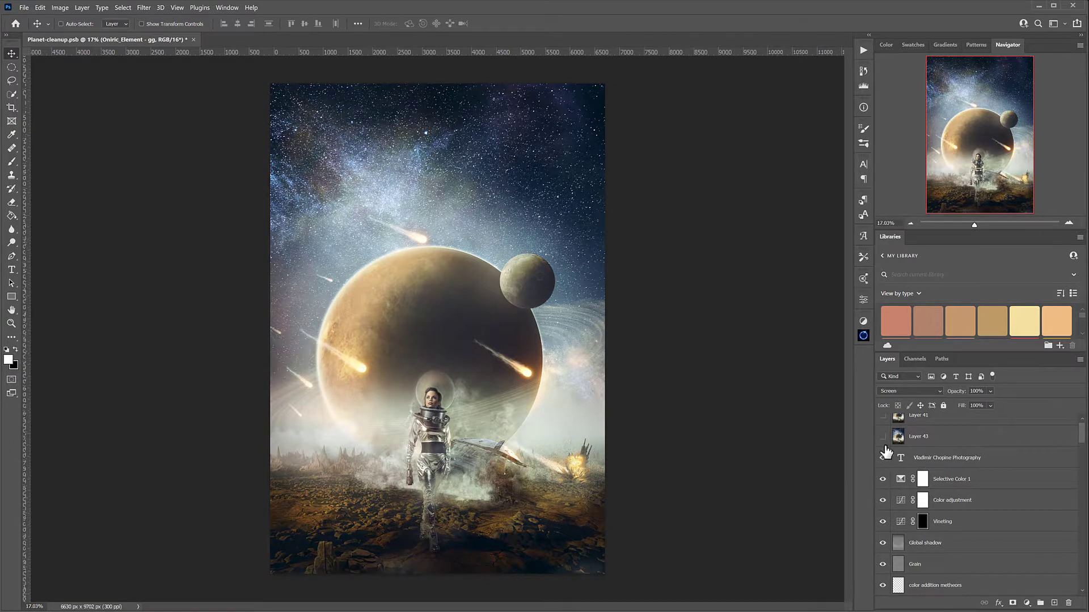
# Select Layer 43 above the credit text layer and toggle its visibility to compare its effect on the finished composite
pyautogui.scroll(1, 935, 439)
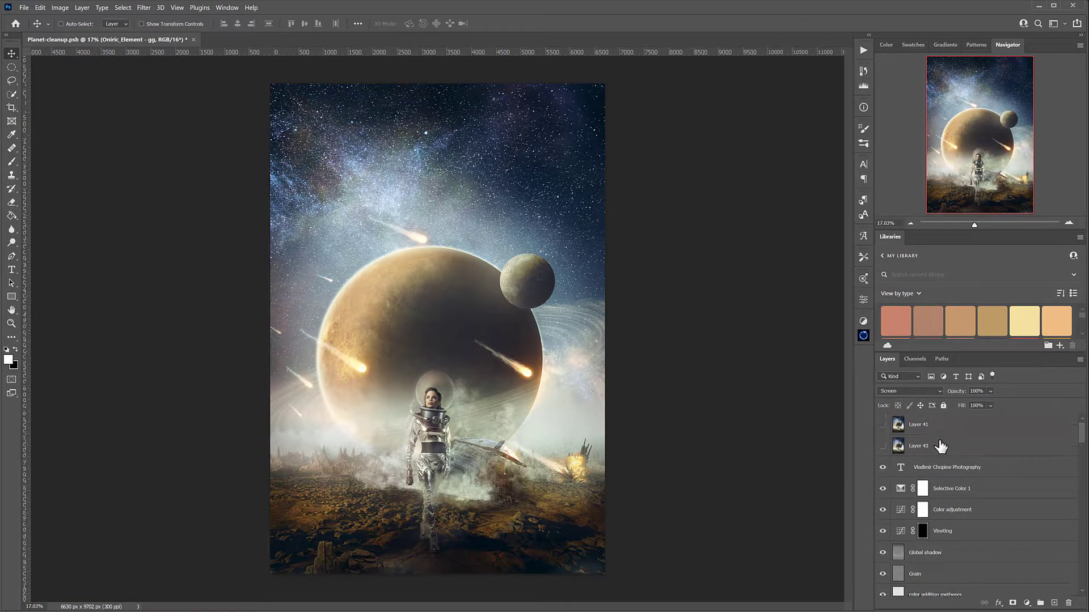
pyautogui.click(917, 452)
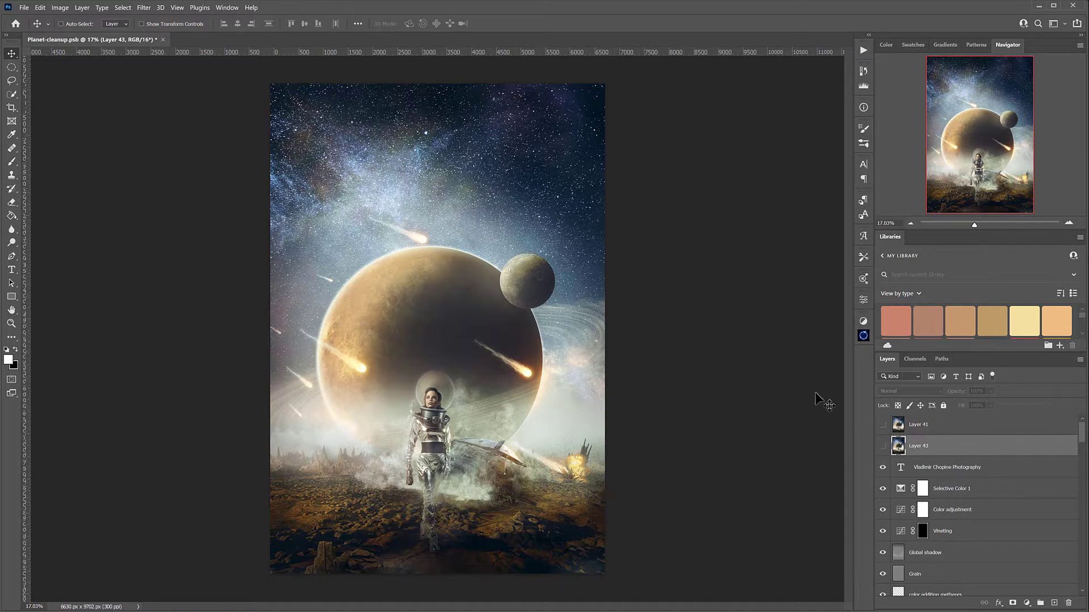
pyautogui.click(882, 446)
pyautogui.click(882, 447)
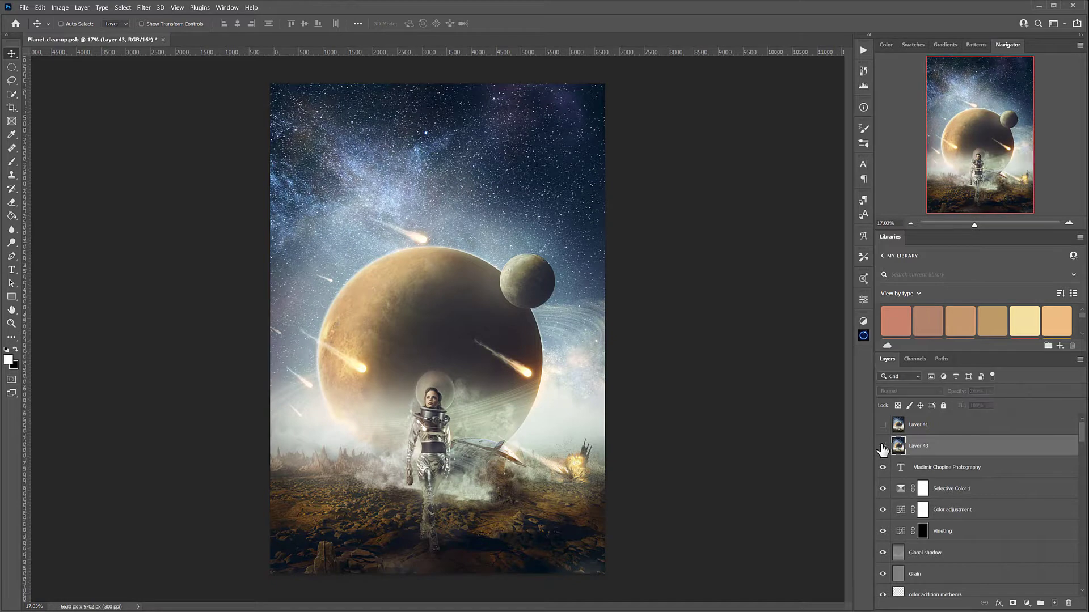
# Hide Layer 43, compare the full composite with and without Layer 41, and compare Layer 43 against Layer 41
pyautogui.click(882, 447)
pyautogui.click(882, 425)
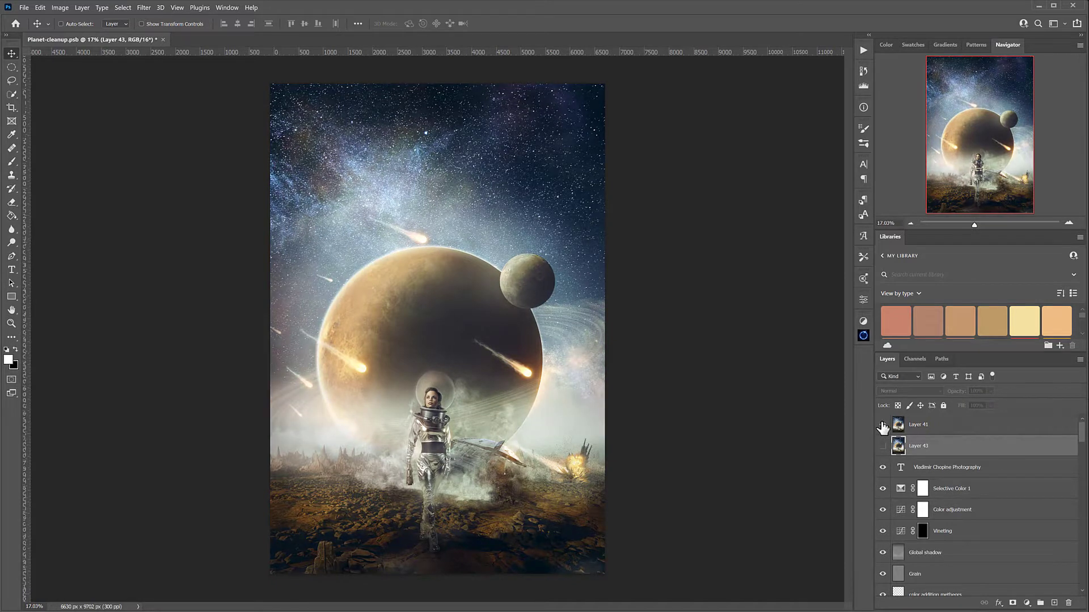
pyautogui.click(882, 426)
pyautogui.click(883, 425)
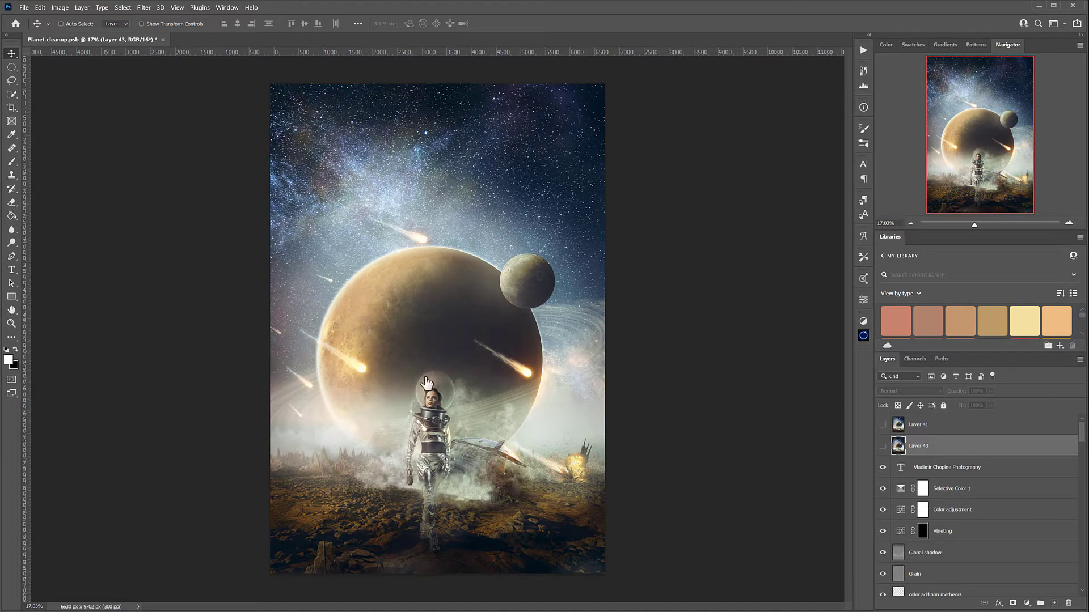
pyautogui.click(882, 425)
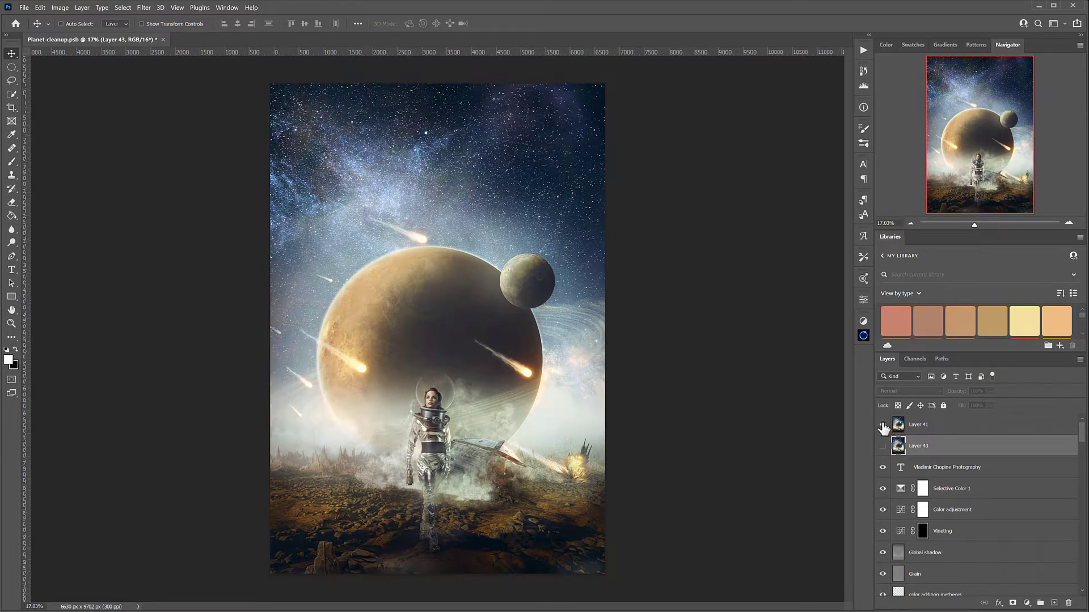
pyautogui.click(882, 425)
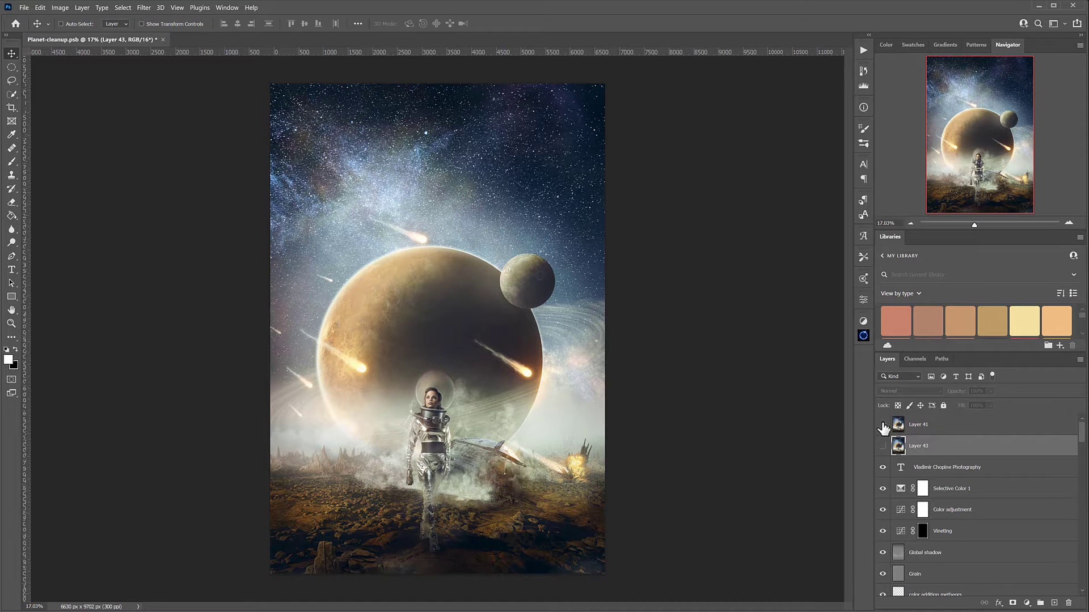
pyautogui.click(883, 426)
pyautogui.click(883, 426)
pyautogui.click(883, 425)
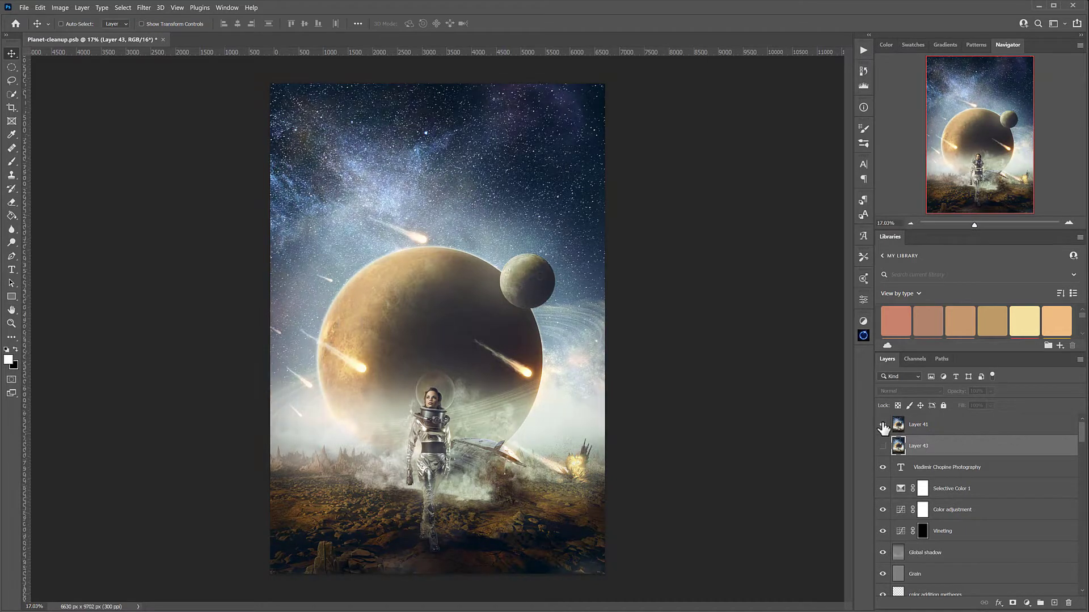
pyautogui.click(882, 425)
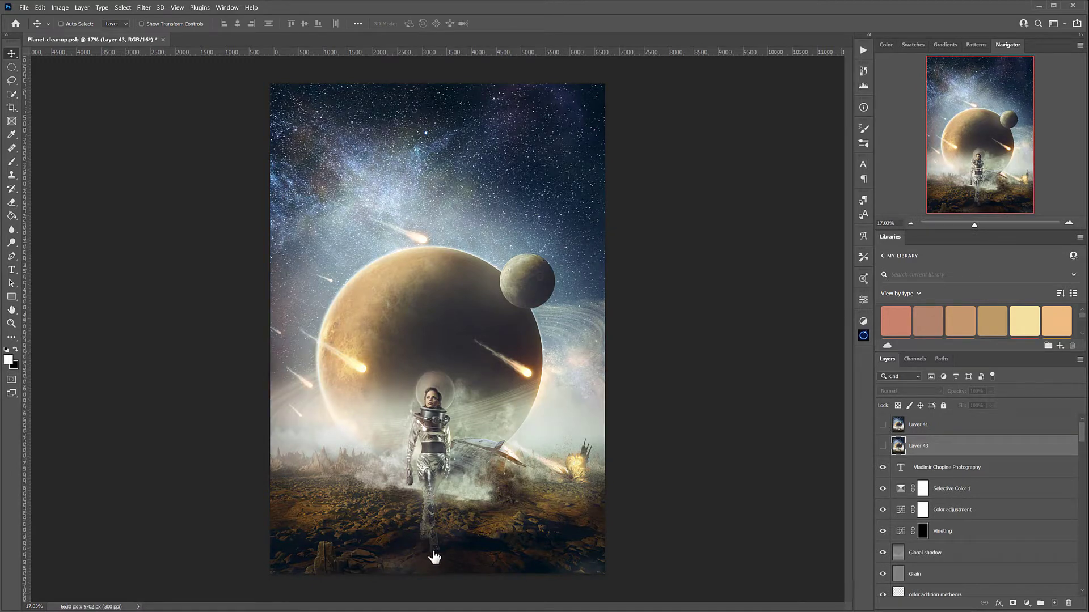
pyautogui.click(882, 446)
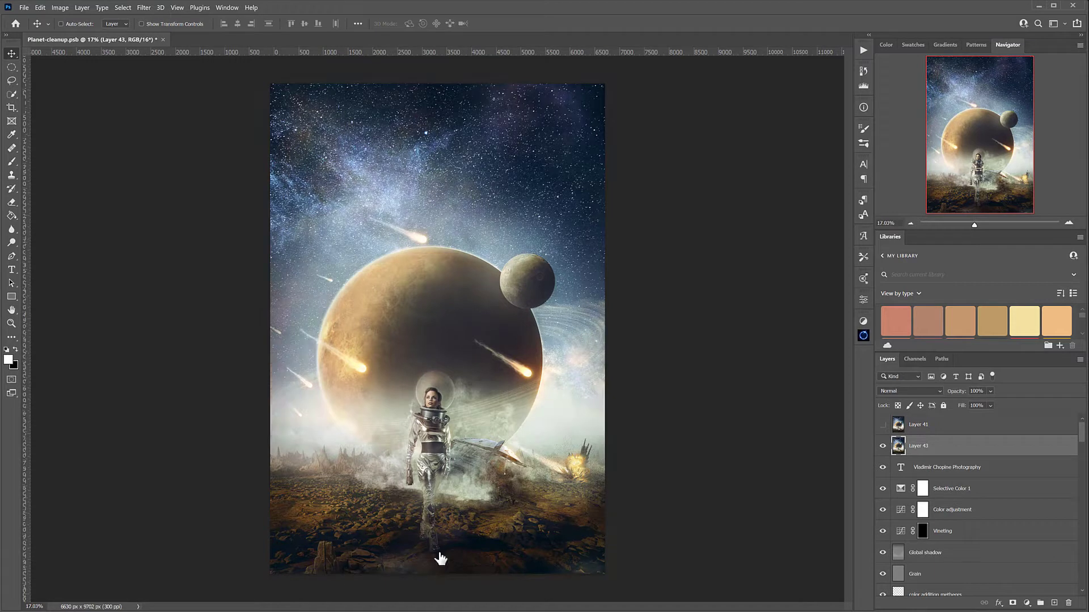
pyautogui.click(883, 427)
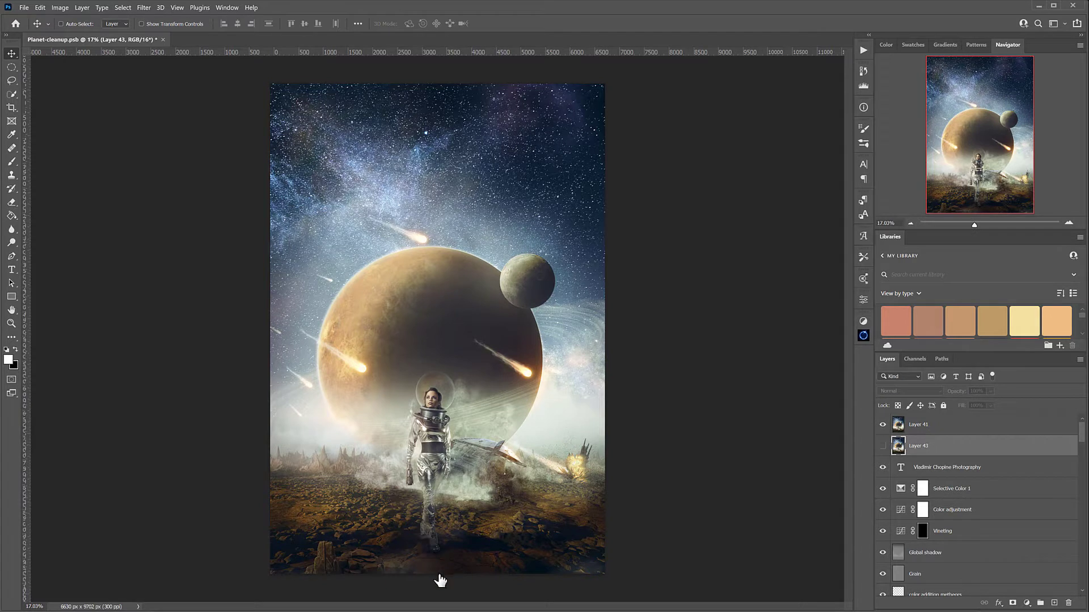
# Compare the astronaut's boots and surrounding ground with and without Layer 41, then hide it and view the full composite
pyautogui.scroll(5, 434, 556)
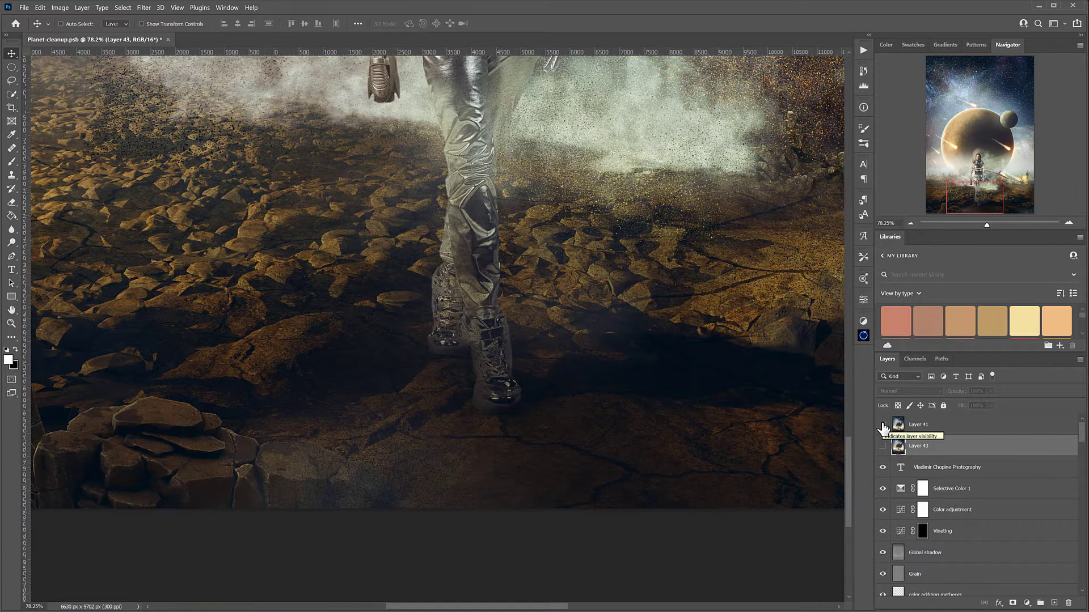
pyautogui.click(882, 426)
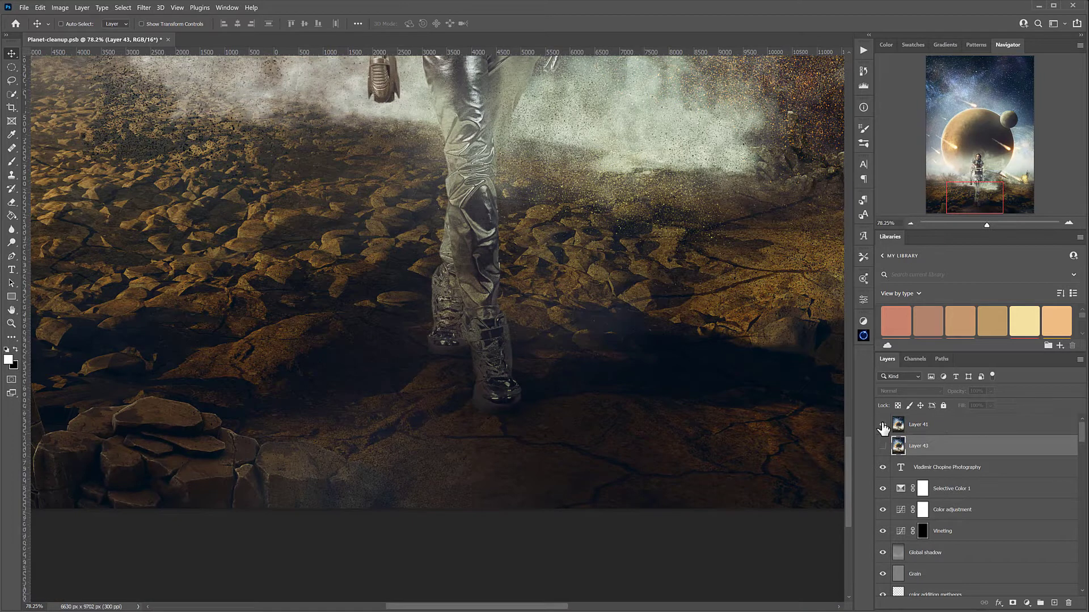
pyautogui.click(883, 425)
pyautogui.scroll(-5, 477, 372)
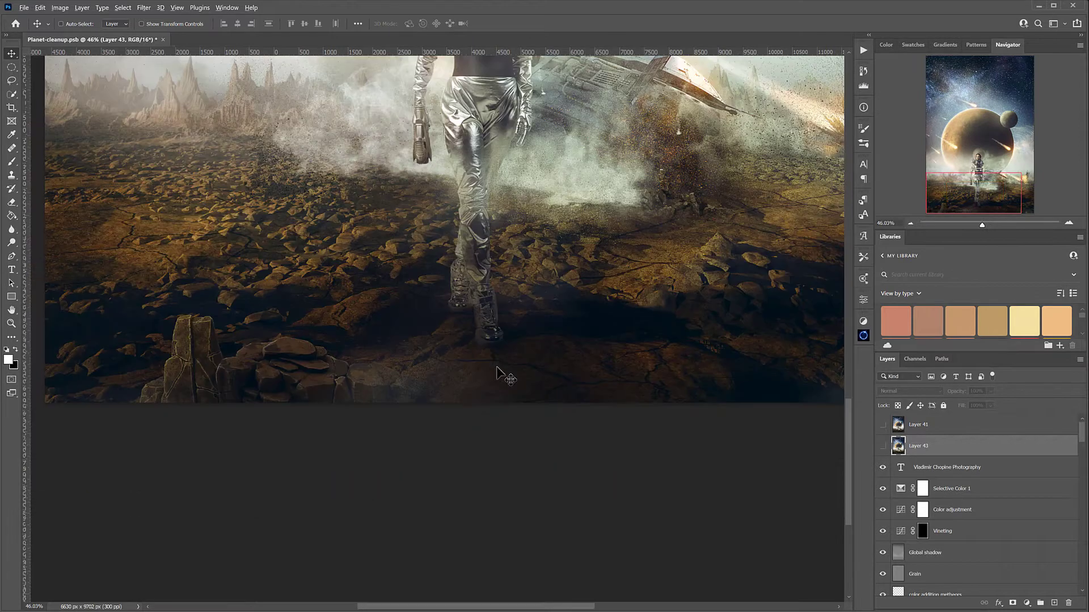
pyautogui.scroll(-3, 496, 368)
pyautogui.scroll(2, 381, 525)
pyautogui.scroll(-1, 380, 527)
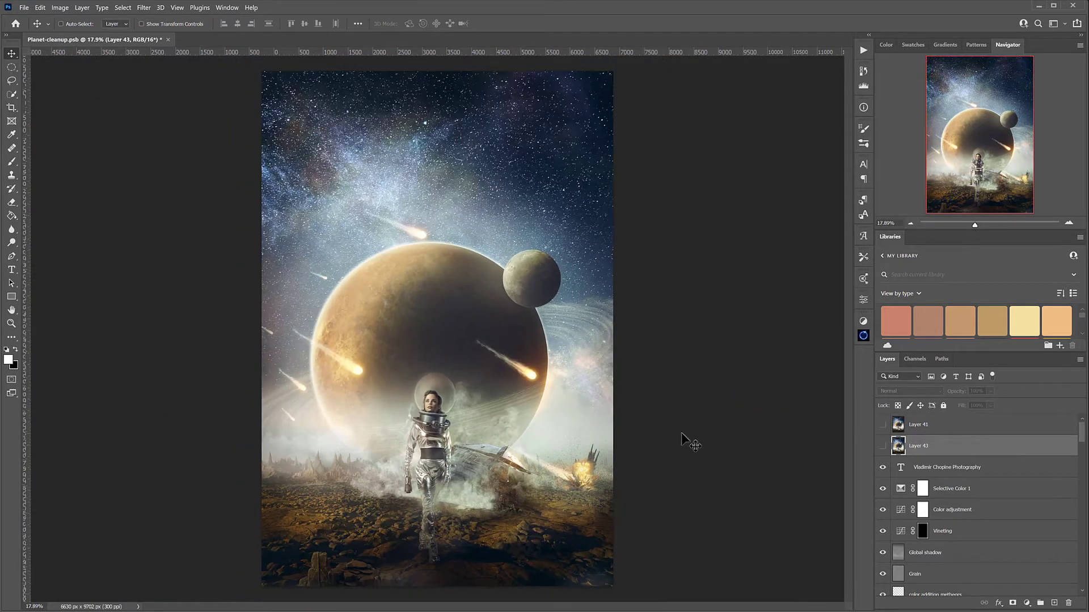